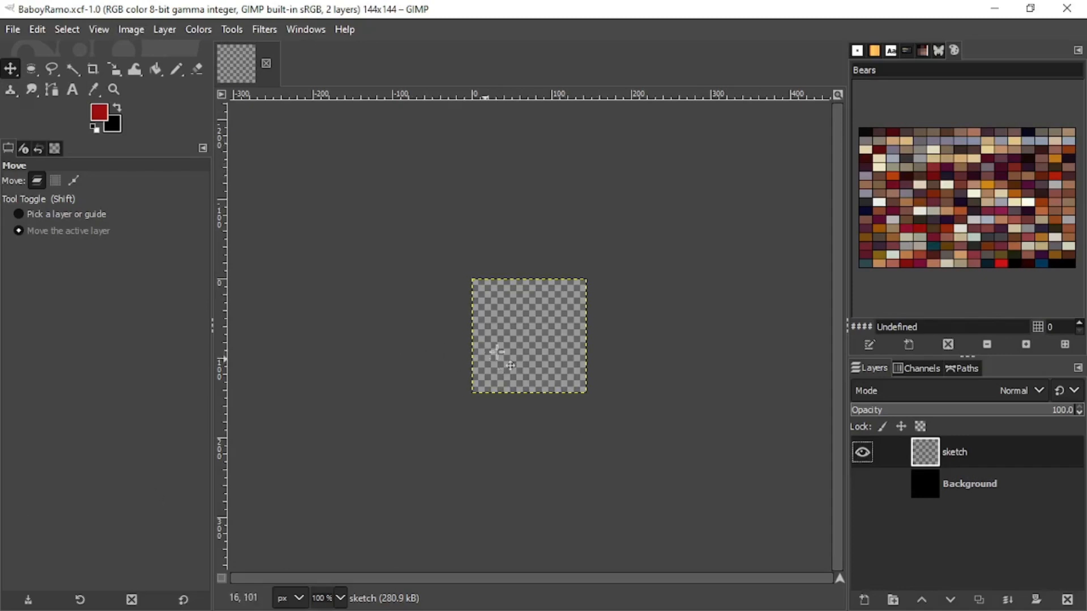
pyautogui.press('2')
pyautogui.scroll(3, 532, 374)
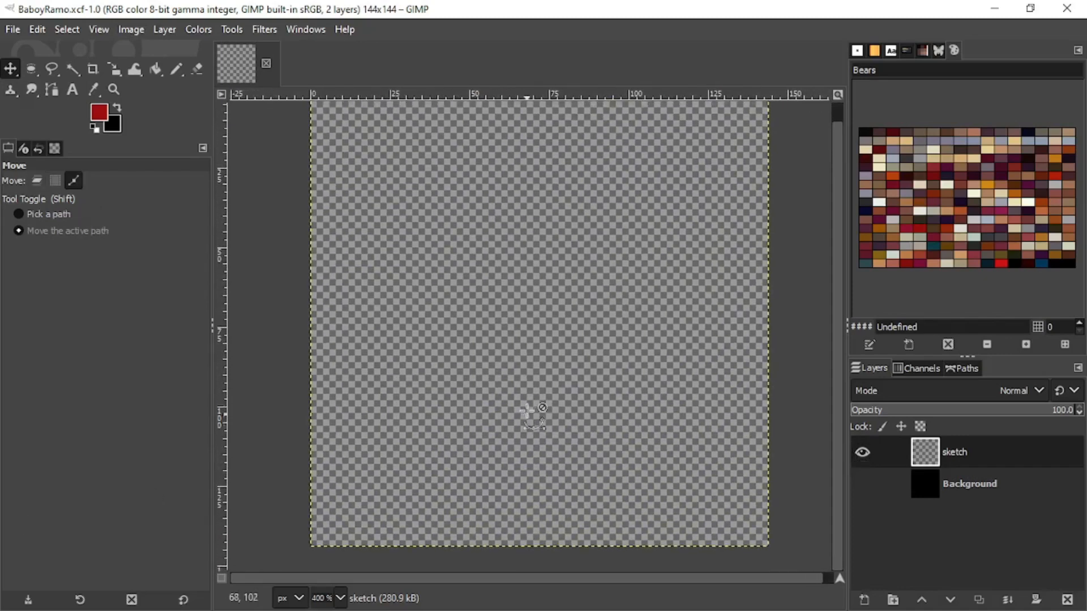
pyautogui.scroll(-3, 527, 413)
pyautogui.scroll(1, 526, 405)
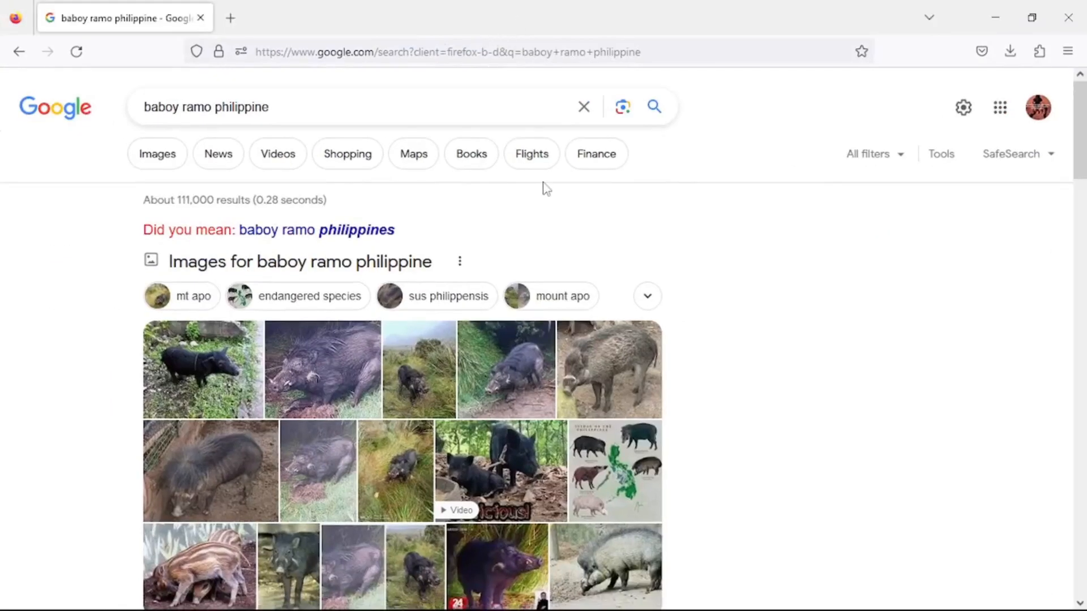
# Step: Switch to the browser and examine the Google image results for "baboy ramo philippine" as drawing references, including the free-range wild boar picture
pyautogui.scroll(-5, 531, 177)
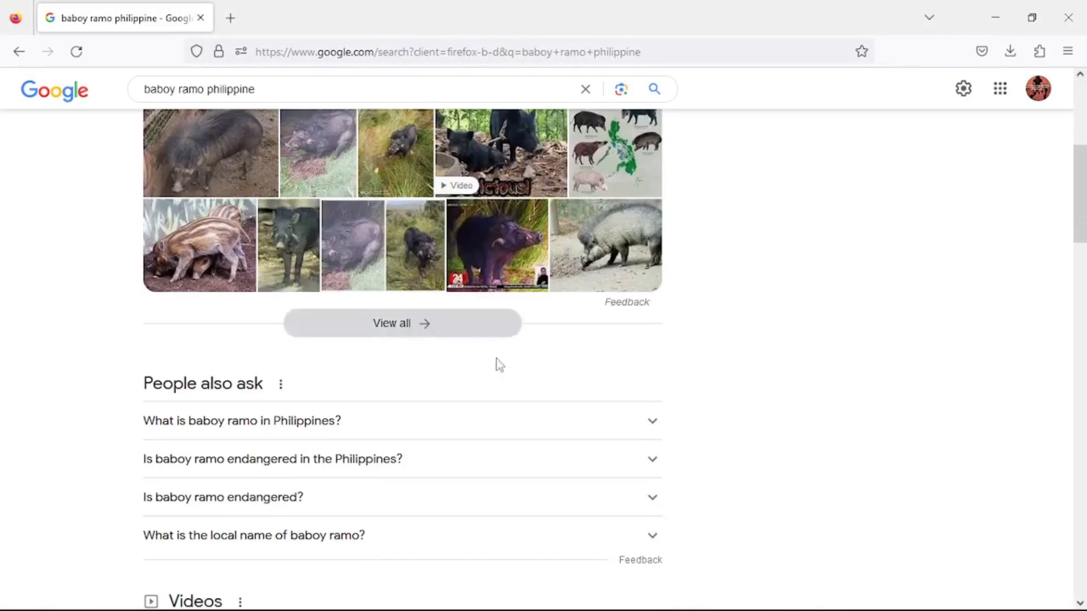
pyautogui.scroll(5, 395, 294)
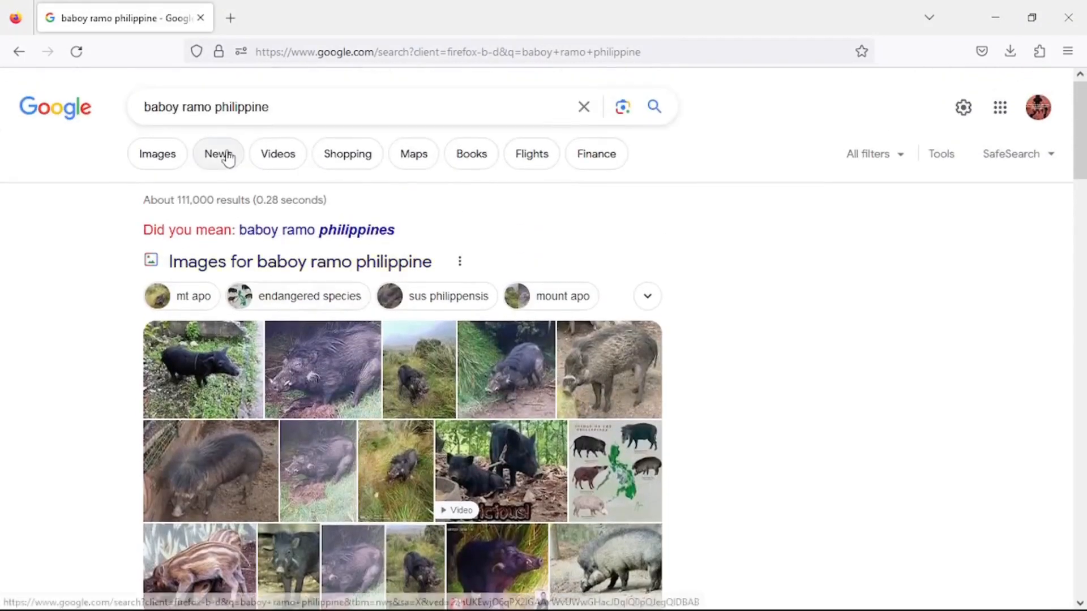
pyautogui.click(159, 160)
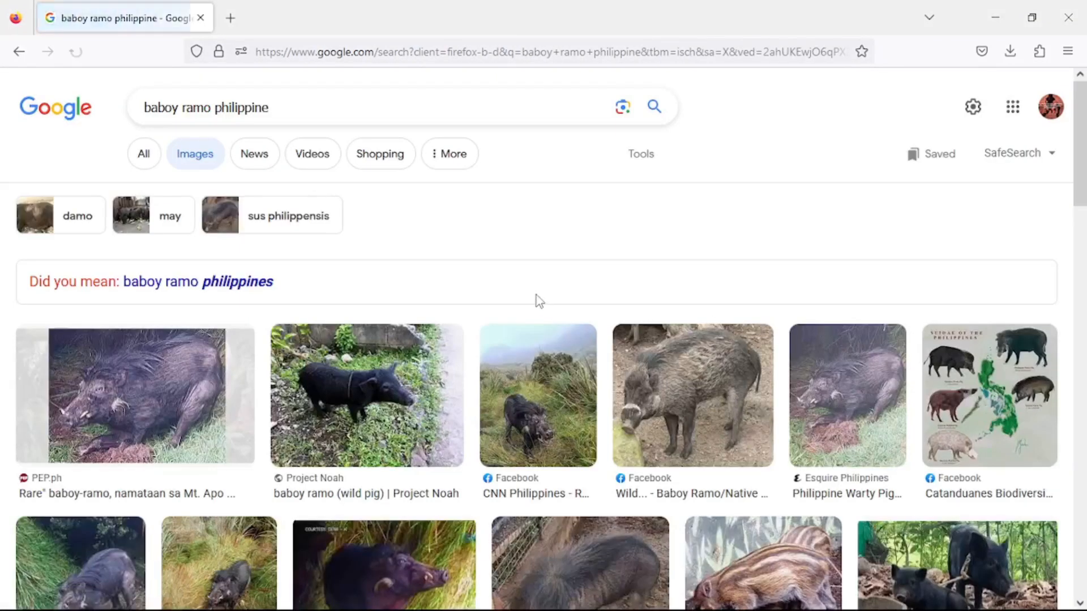
pyautogui.scroll(-4, 536, 300)
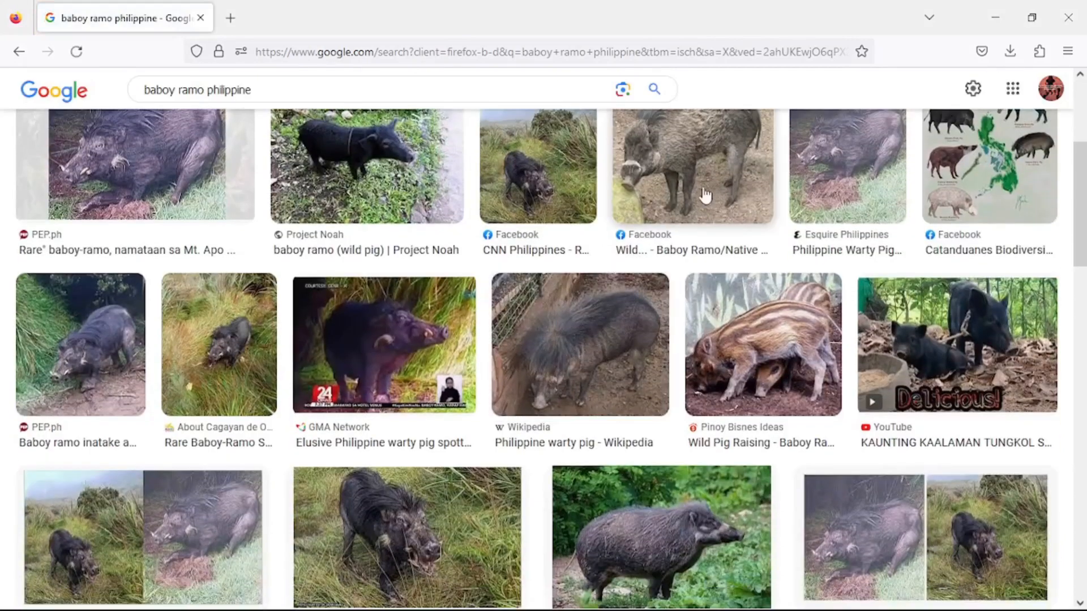
pyautogui.scroll(-4, 704, 194)
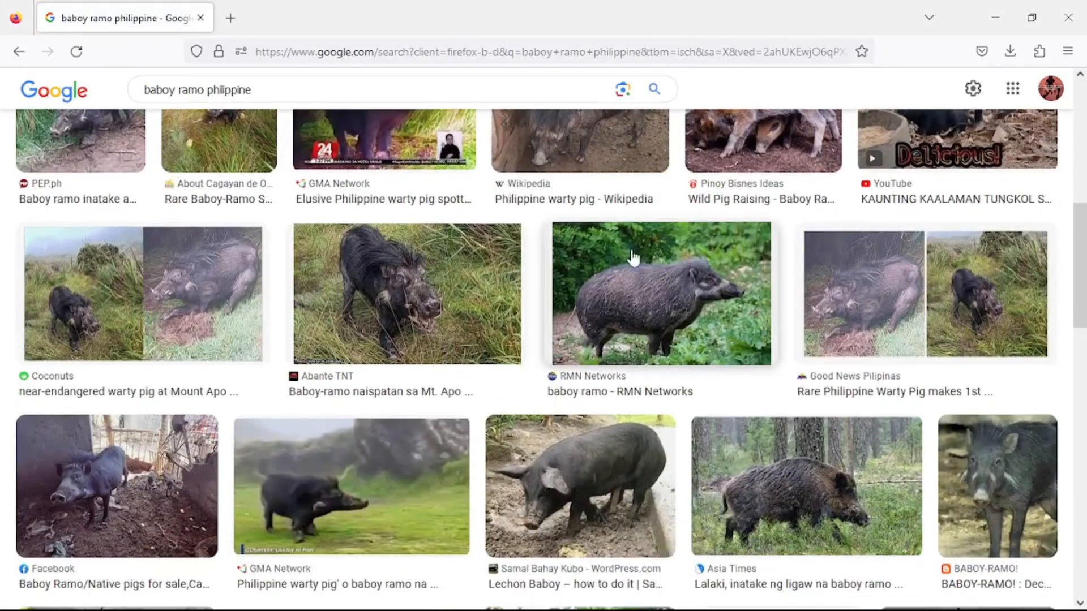
pyautogui.scroll(-3, 678, 329)
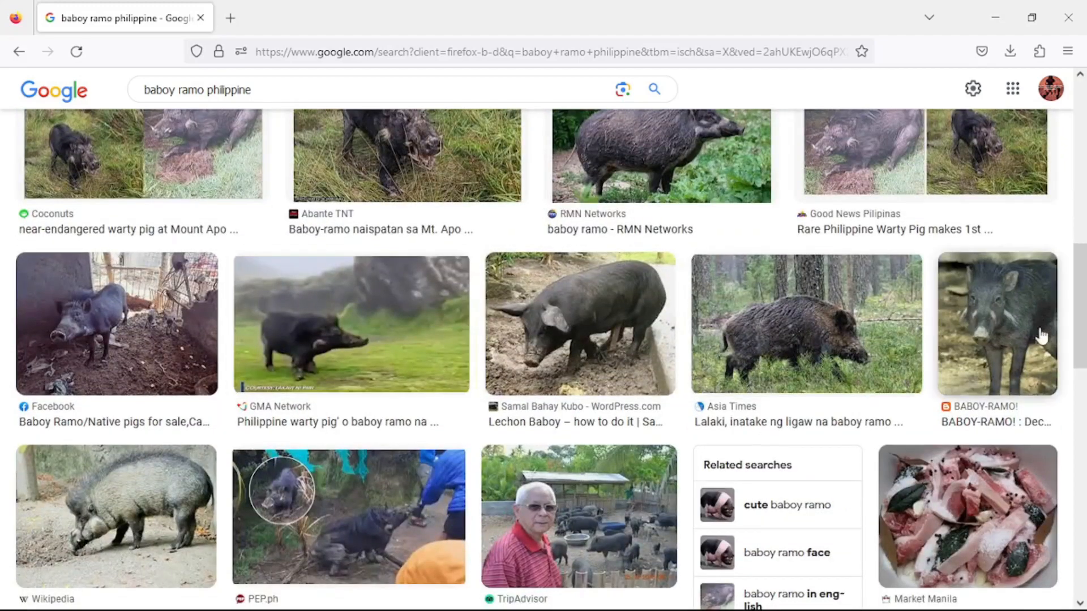
pyautogui.scroll(-12, 583, 312)
pyautogui.scroll(-4, 737, 319)
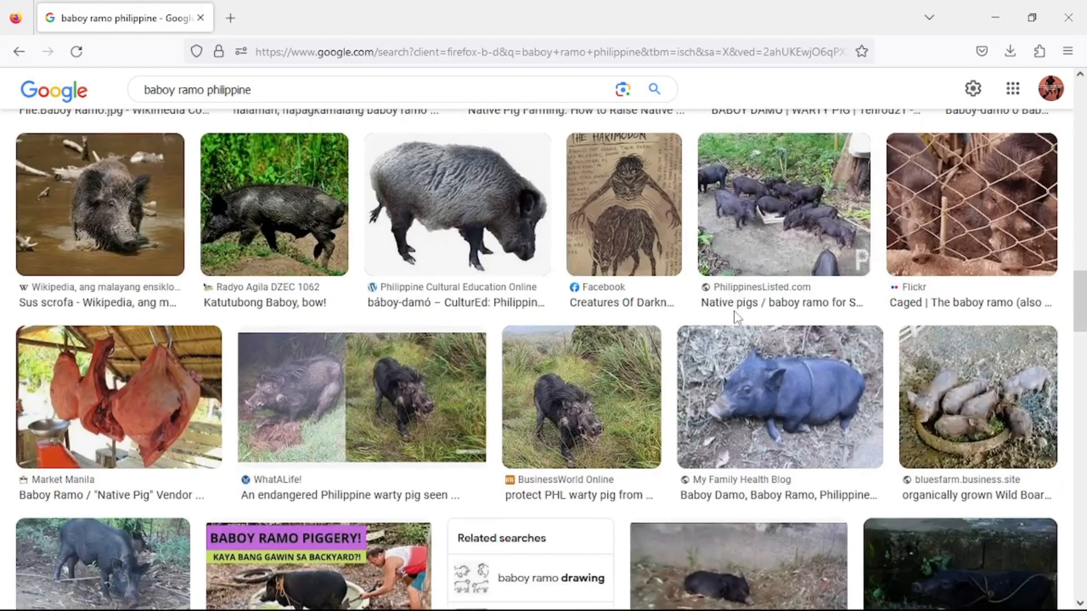
pyautogui.scroll(-3, 735, 316)
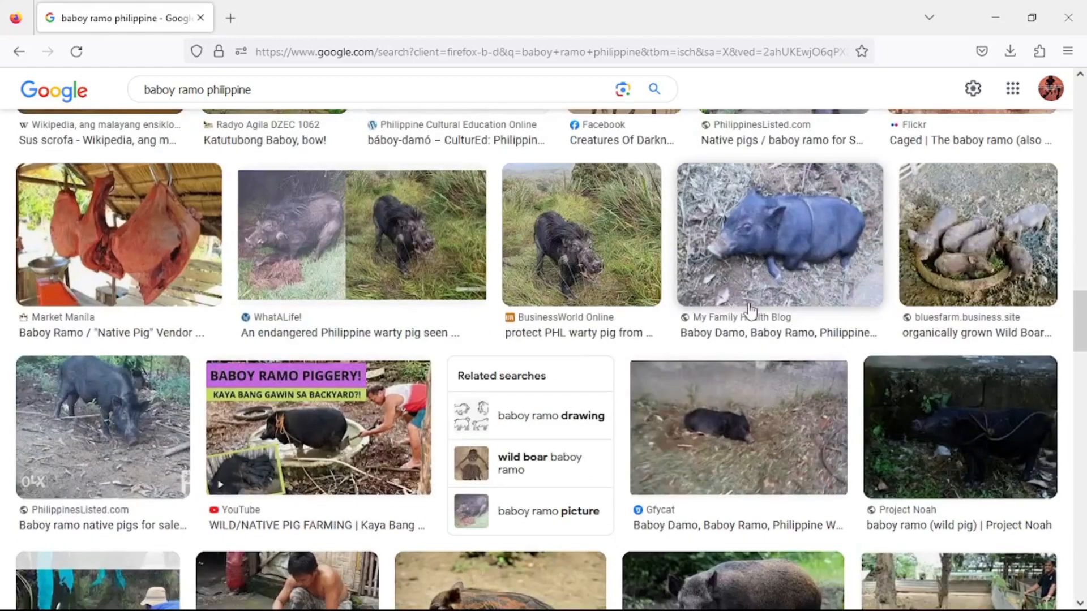
pyautogui.scroll(-6, 735, 312)
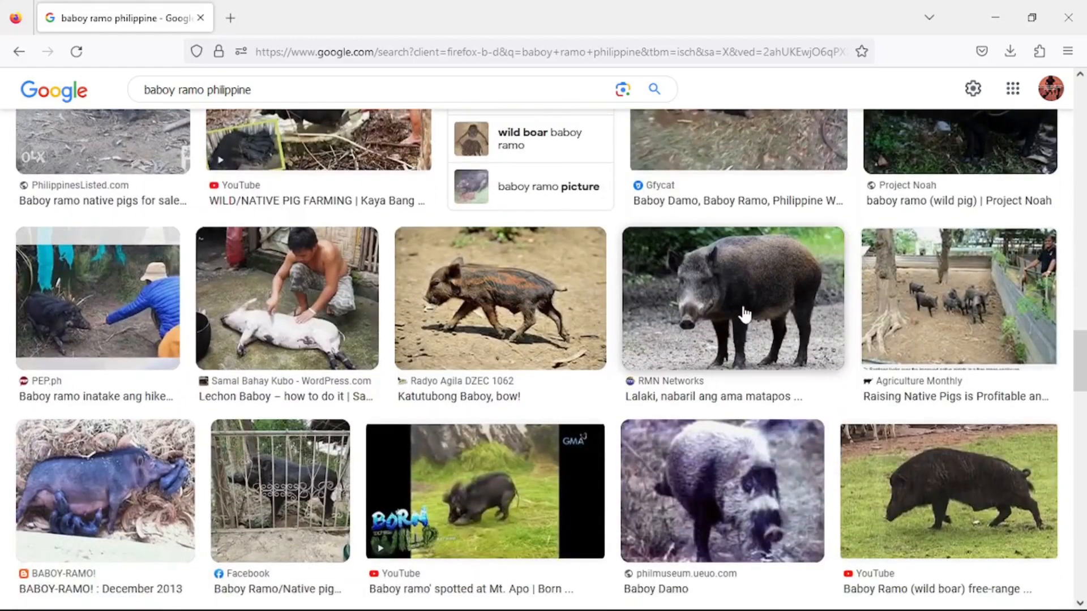
pyautogui.click(982, 503)
pyautogui.moveTo(650, 7); pyautogui.dragTo(580, 124)
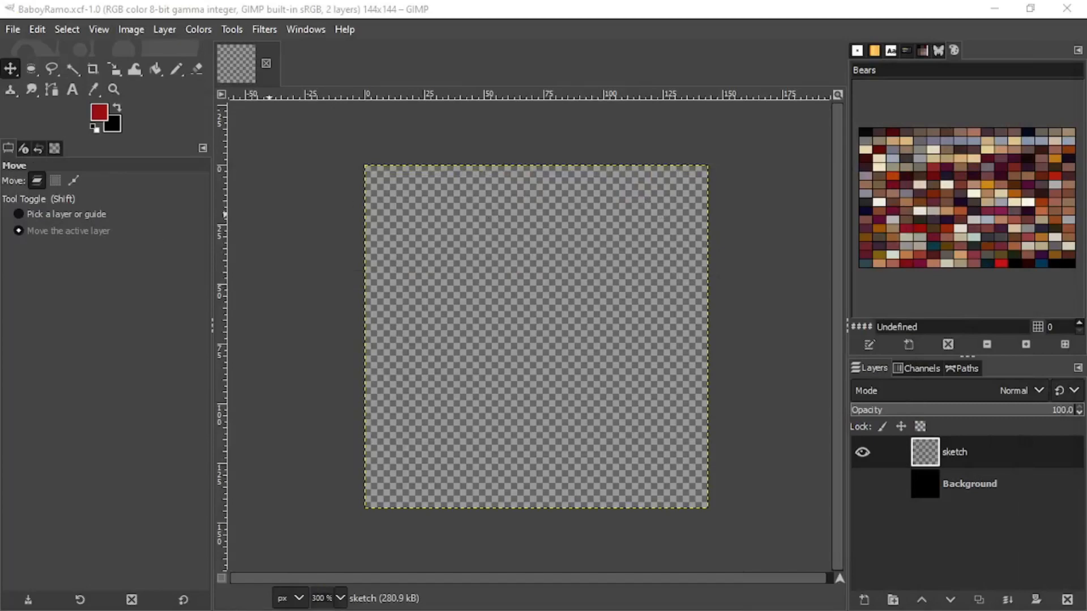
# Step: Choose the Pencil tool with the 1. Pixel brush and set the brush size to 1
pyautogui.click(177, 69)
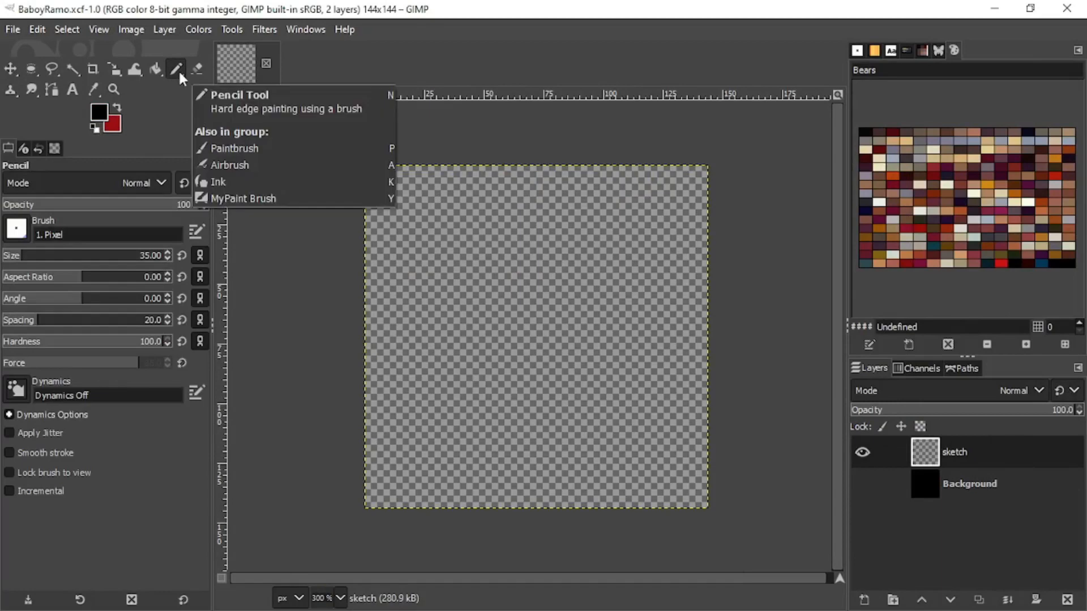
pyautogui.click(16, 230)
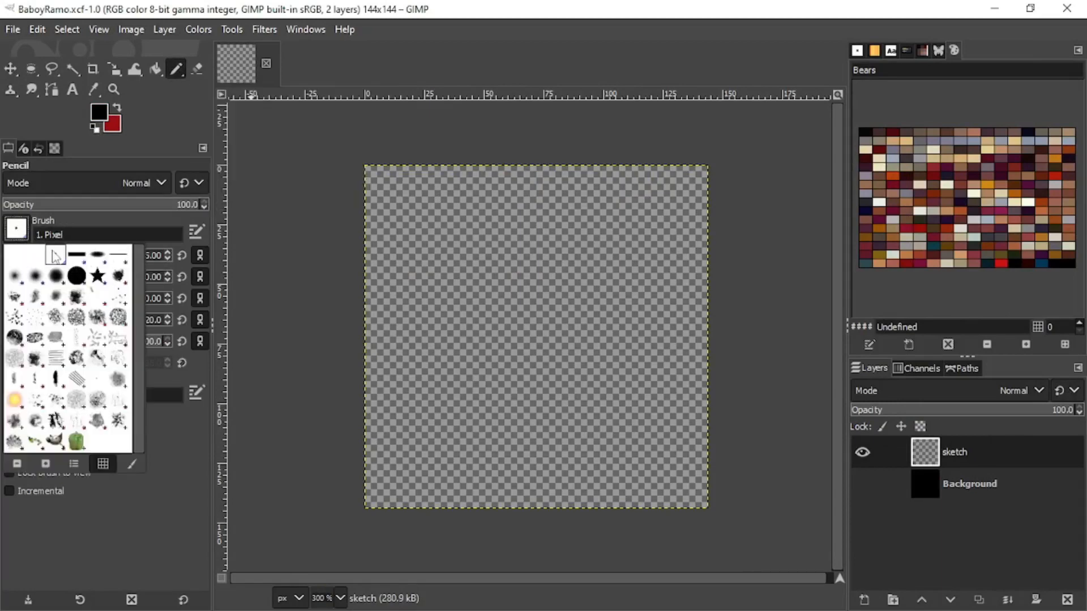
pyautogui.click(55, 277)
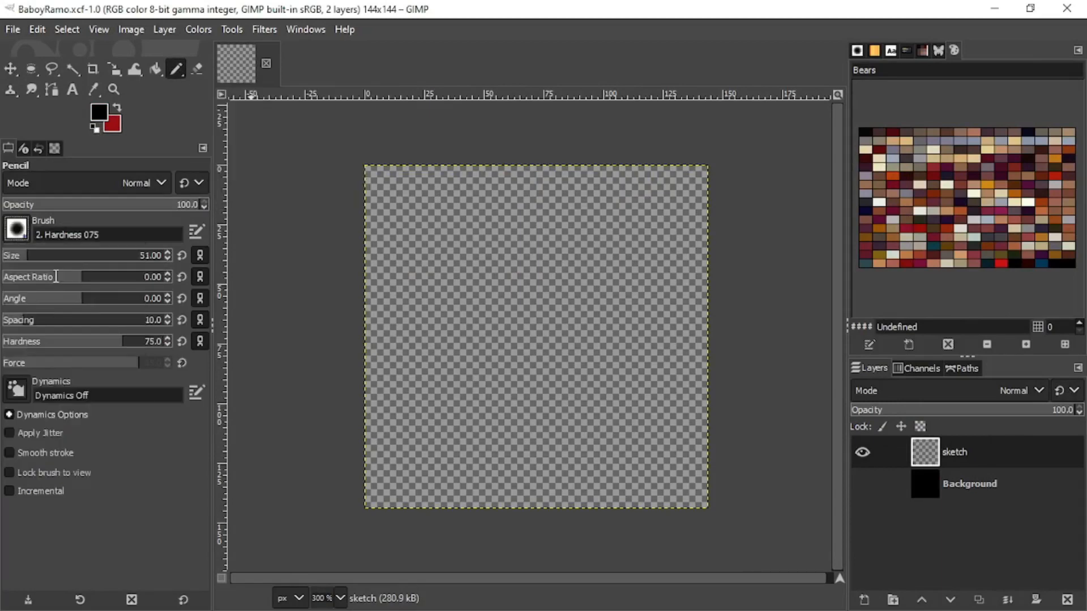
pyautogui.click(19, 230)
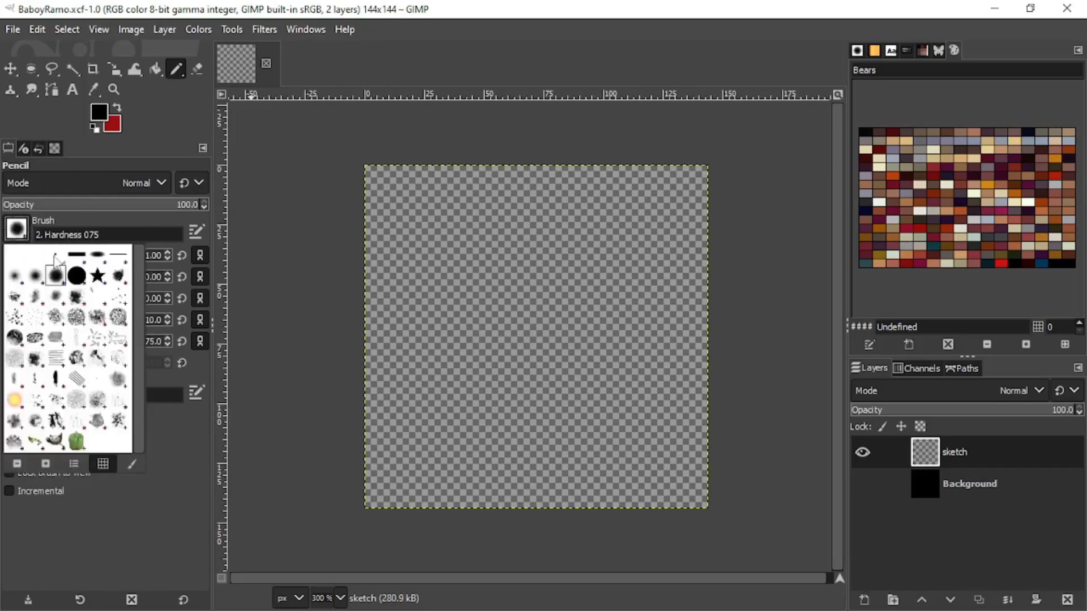
pyautogui.click(56, 264)
pyautogui.press('[')
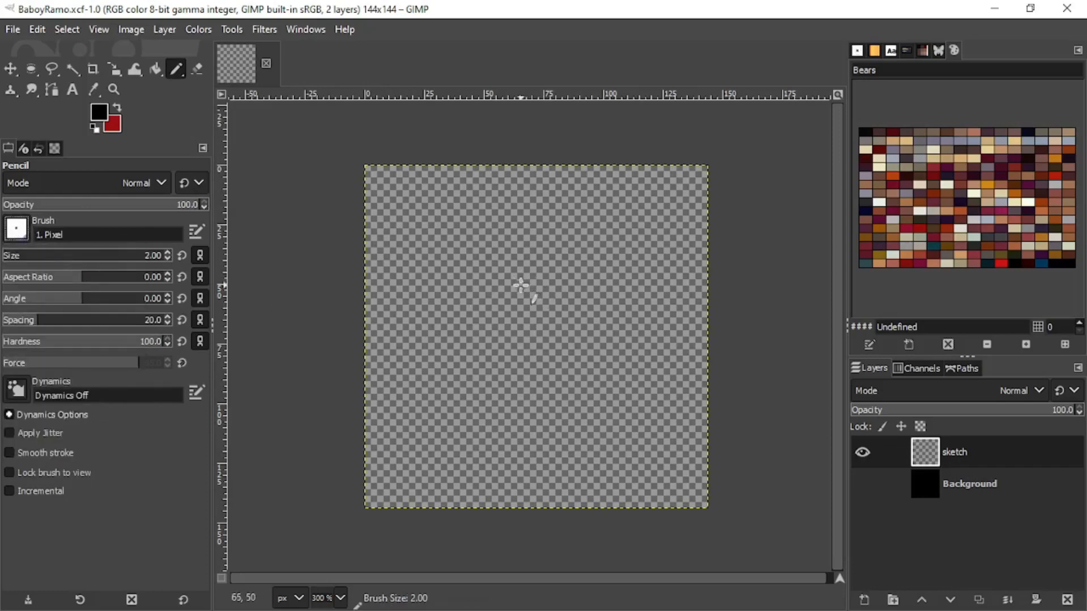
# Step: Draw a freehand black zigzag scribble on the upper-left part of the sketch layer
pyautogui.scroll(2, 502, 287)
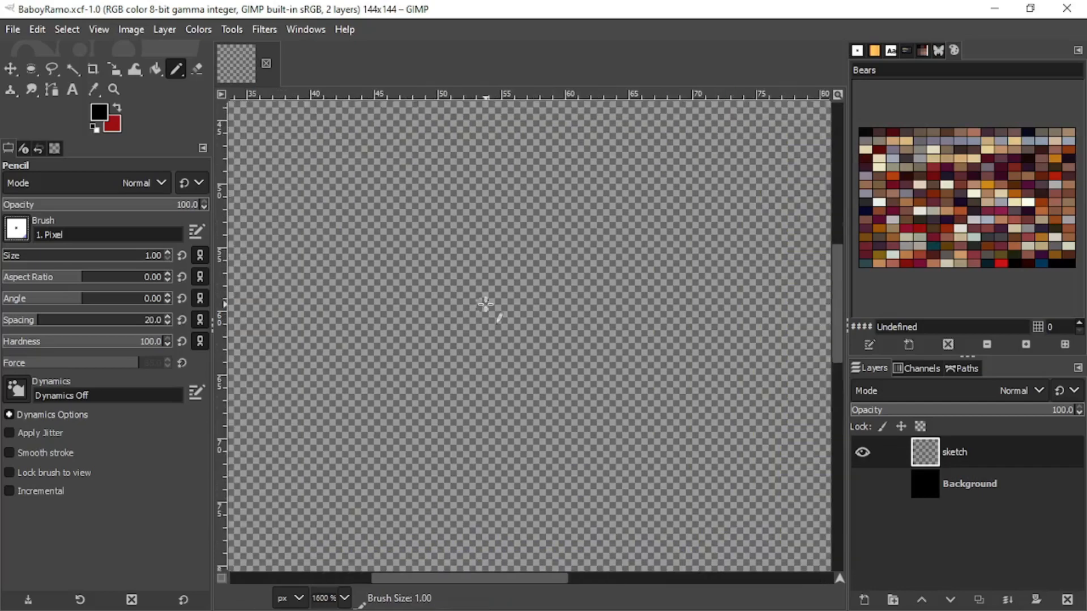
pyautogui.scroll(-1, 485, 308)
pyautogui.moveTo(430, 268)
pyautogui.mouseDown()
pyautogui.moveTo(481, 247)
pyautogui.moveTo(442, 273)
pyautogui.moveTo(519, 283)
pyautogui.moveTo(566, 327)
pyautogui.mouseUp()
# Step: Choose the 2. Hardness 075 brush and paint a short black test stroke at size 51 below the scribble
pyautogui.click(14, 234)
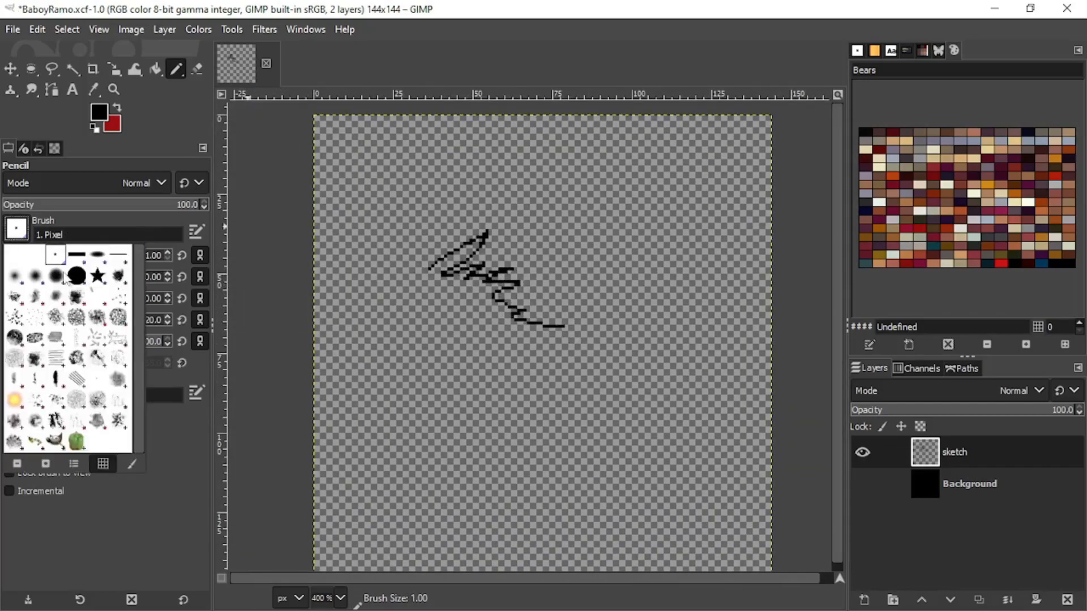
pyautogui.click(67, 278)
pyautogui.moveTo(402, 334); pyautogui.dragTo(454, 363)
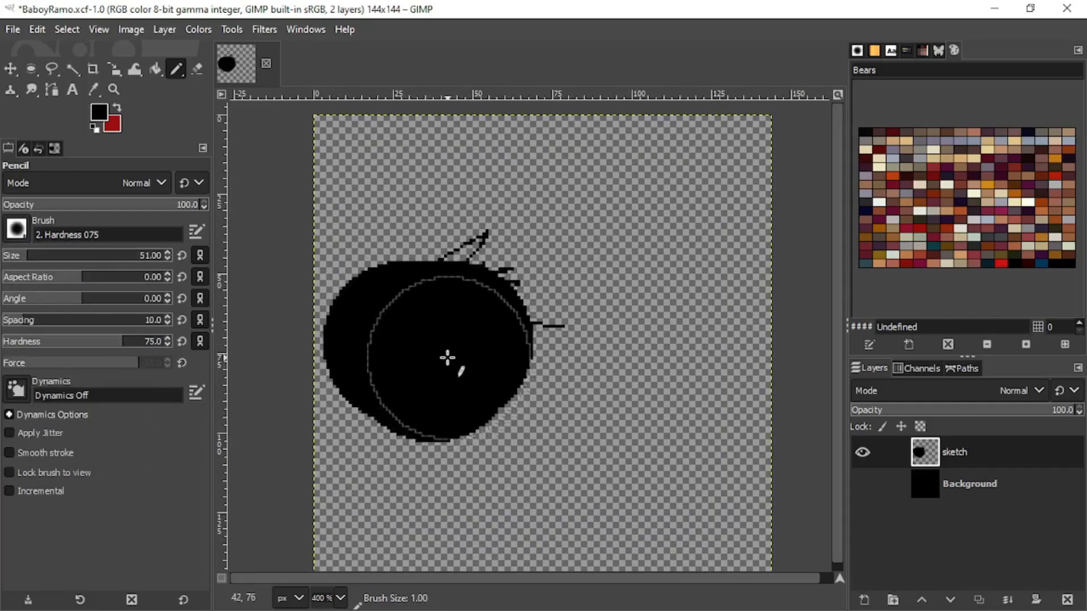
# Step: Set the Hardness 075 pencil brush size to 1 and undo the large black test stroke
pyautogui.press('[')
pyautogui.press('[')
pyautogui.press('[')
pyautogui.press('[')
pyautogui.press('[')
pyautogui.press('[')
pyautogui.press('[')
pyautogui.press('[')
pyautogui.press('[')
pyautogui.press('[')
pyautogui.press('[')
pyautogui.press('[')
pyautogui.press('[')
pyautogui.press('[')
pyautogui.press('[')
pyautogui.press('[')
pyautogui.press('[')
pyautogui.press('[')
pyautogui.press('[')
pyautogui.press('[')
pyautogui.press('[')
pyautogui.press('[')
pyautogui.press('[')
pyautogui.press('[')
pyautogui.press('[')
pyautogui.press('[')
pyautogui.press('[')
pyautogui.press('[')
pyautogui.press('[')
pyautogui.press('[')
pyautogui.press('[')
pyautogui.press('[')
pyautogui.press('[')
pyautogui.press('[')
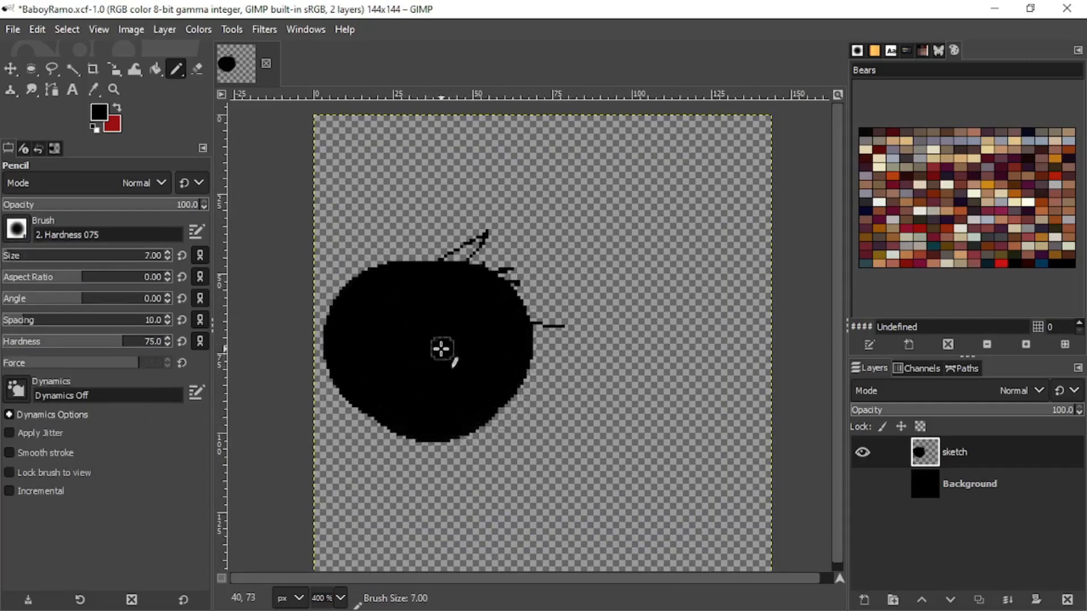
pyautogui.hotkey('ctrl', 'z')
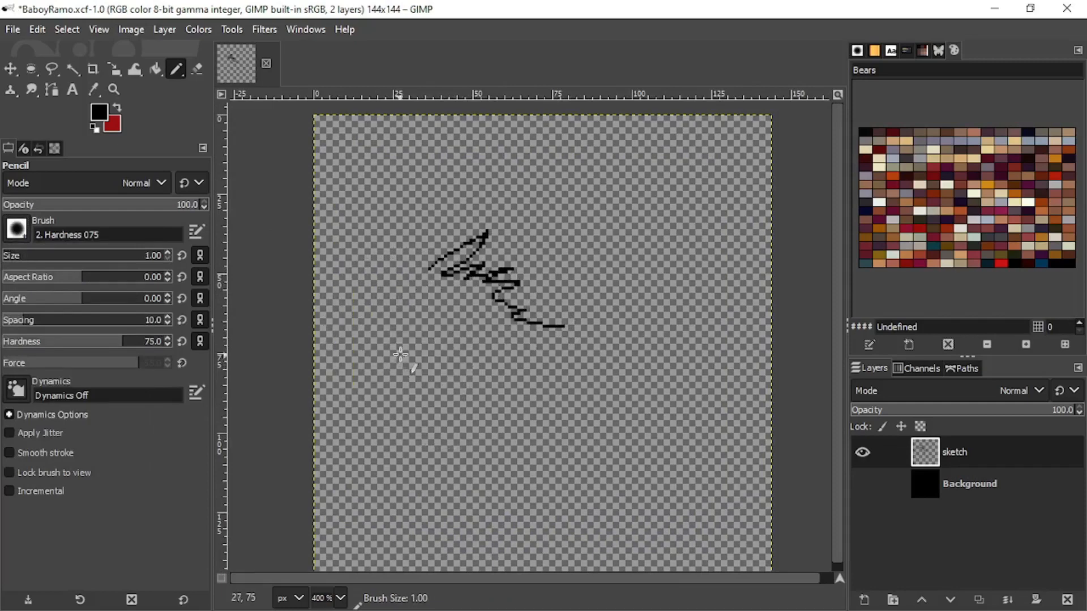
# Step: Draw two thin black test lines below the scribble with the Hardness 075 brush at size 1
pyautogui.moveTo(401, 355)
pyautogui.mouseDown()
pyautogui.moveTo(414, 375)
pyautogui.moveTo(493, 377)
pyautogui.mouseUp()
pyautogui.scroll(3, 421, 362)
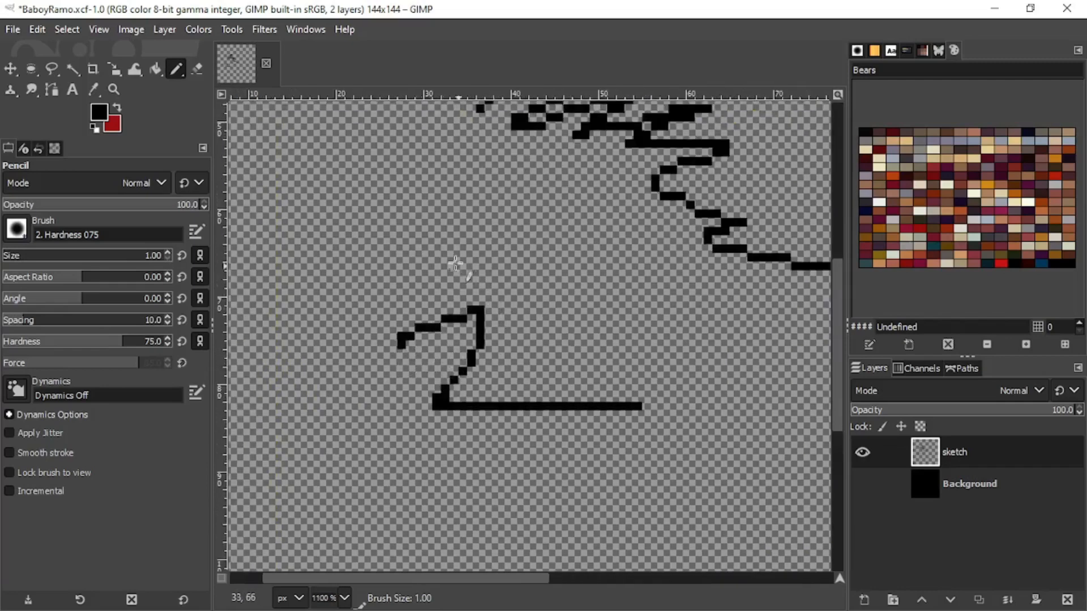
pyautogui.moveTo(467, 247); pyautogui.dragTo(589, 283)
# Step: Choose the 2. Hardness 025 brush and paint a black test stroke at size 51 over the lines
pyautogui.click(16, 229)
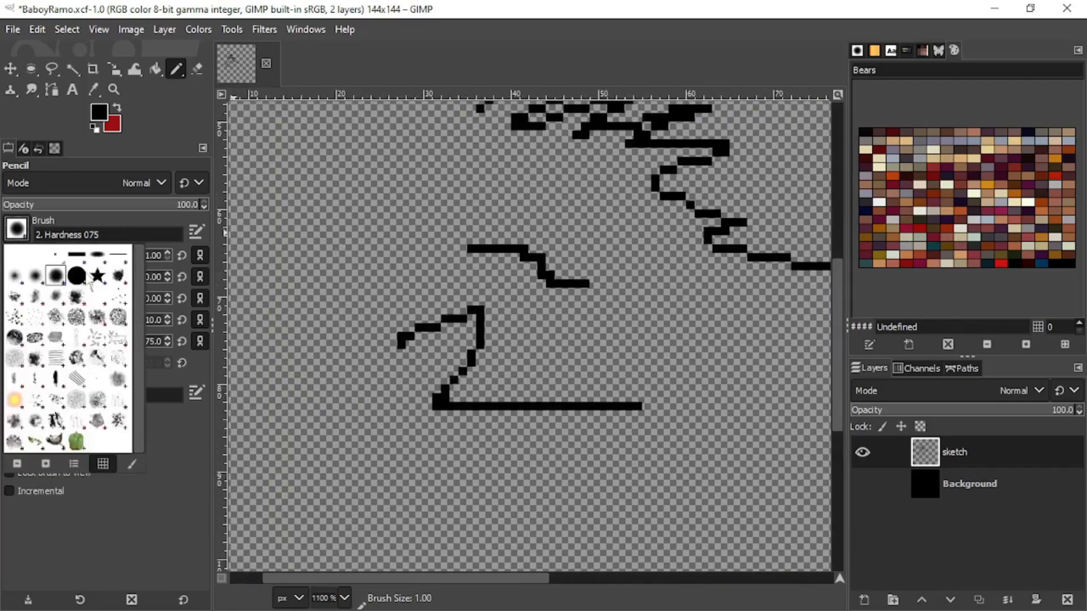
pyautogui.click(15, 277)
pyautogui.moveTo(566, 340)
pyautogui.mouseDown()
pyautogui.moveTo(555, 357)
pyautogui.moveTo(602, 354)
pyautogui.mouseUp()
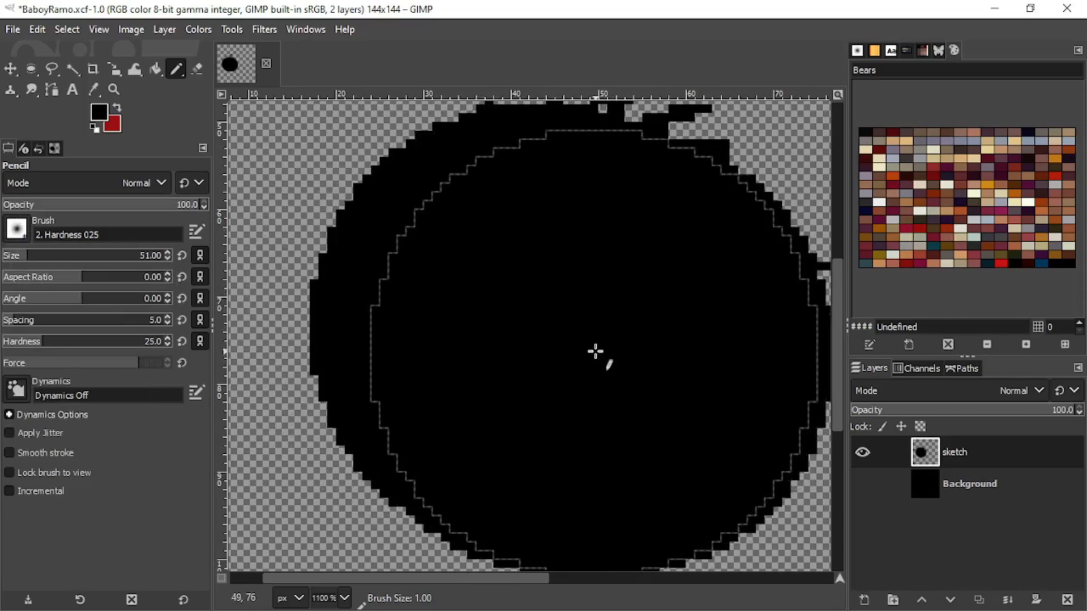
# Step: Set the Hardness 025 pencil brush size to 1 and undo the last oversized stroke
pyautogui.press('[')
pyautogui.press('[')
pyautogui.press('[')
pyautogui.press('[')
pyautogui.press('[')
pyautogui.press('[')
pyautogui.press('[')
pyautogui.press('[')
pyautogui.press('[')
pyautogui.press('[')
pyautogui.press('[')
pyautogui.press('[')
pyautogui.press('[')
pyautogui.press('[')
pyautogui.press('[')
pyautogui.press('[')
pyautogui.press('[')
pyautogui.press('[')
pyautogui.press('[')
pyautogui.press('[')
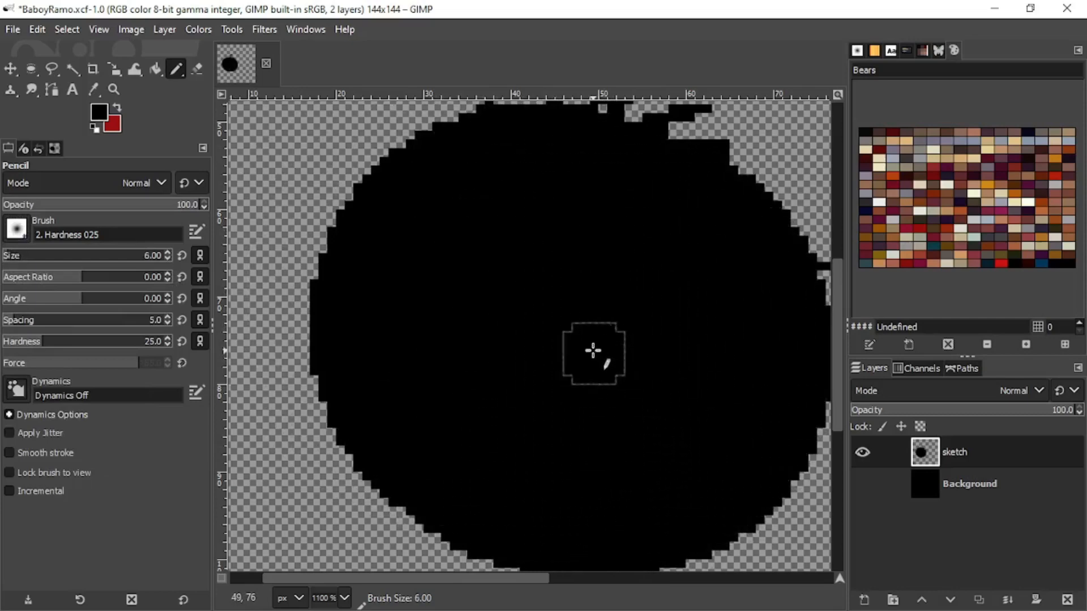
pyautogui.press('[')
pyautogui.press('[')
pyautogui.press('[')
pyautogui.press('[')
pyautogui.press('[')
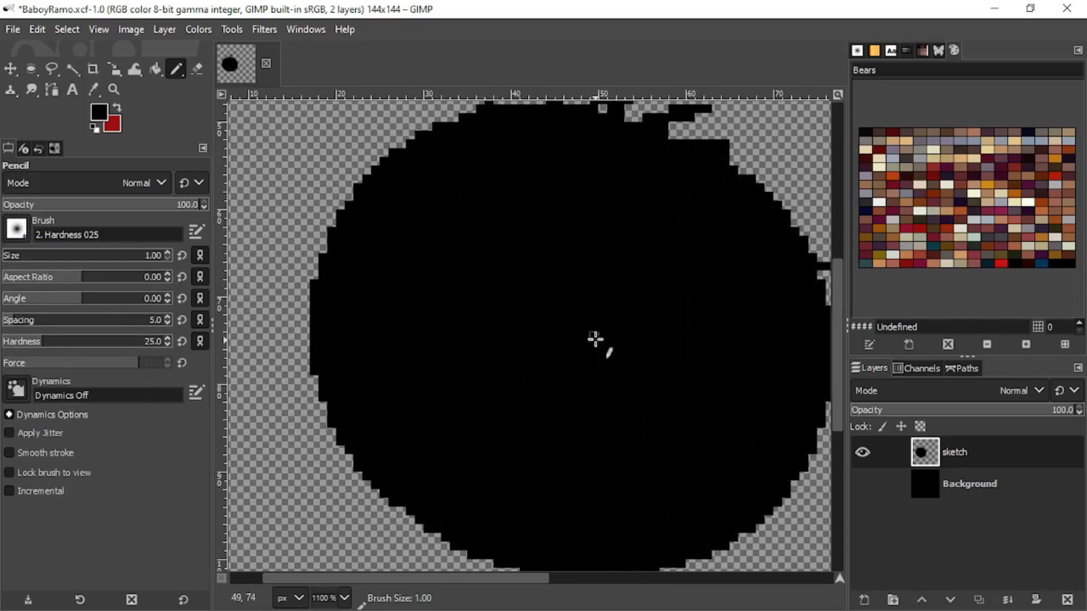
pyautogui.hotkey('ctrl', 'z')
# Step: Draw a thin black stepped test line beside the others with the Hardness 025 brush at size 1
pyautogui.moveTo(577, 327)
pyautogui.mouseDown()
pyautogui.moveTo(718, 363)
pyautogui.moveTo(727, 391)
pyautogui.mouseUp()
pyautogui.scroll(-3, 524, 269)
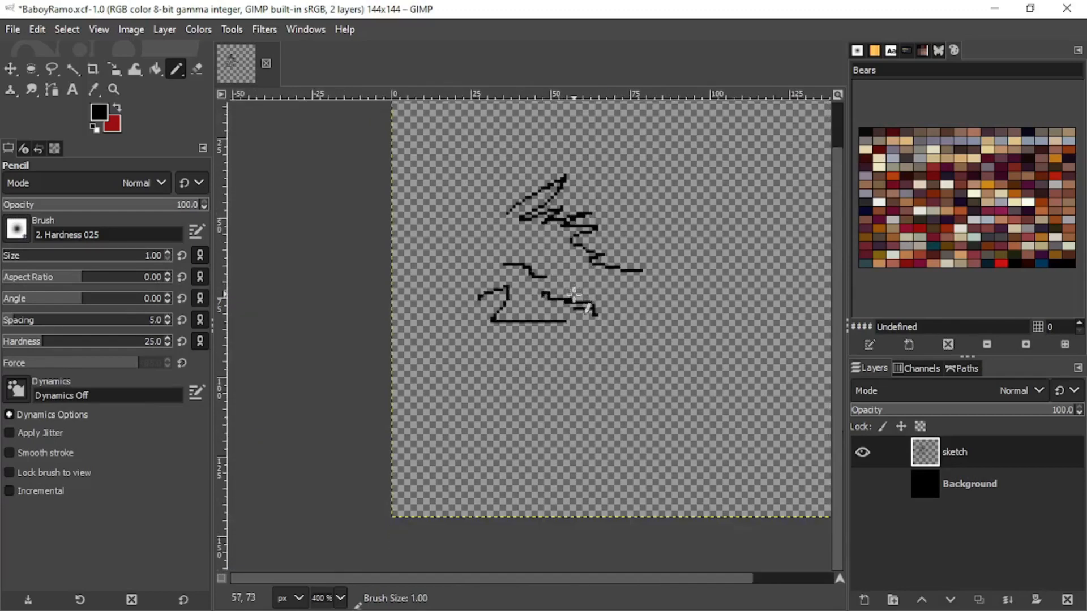
pyautogui.moveTo(582, 294); pyautogui.dragTo(548, 333)
pyautogui.scroll(2, 533, 322)
# Step: Try the Airbrush at size 623 over the sketch layer and undo the sprayed stroke
pyautogui.moveTo(169, 69)
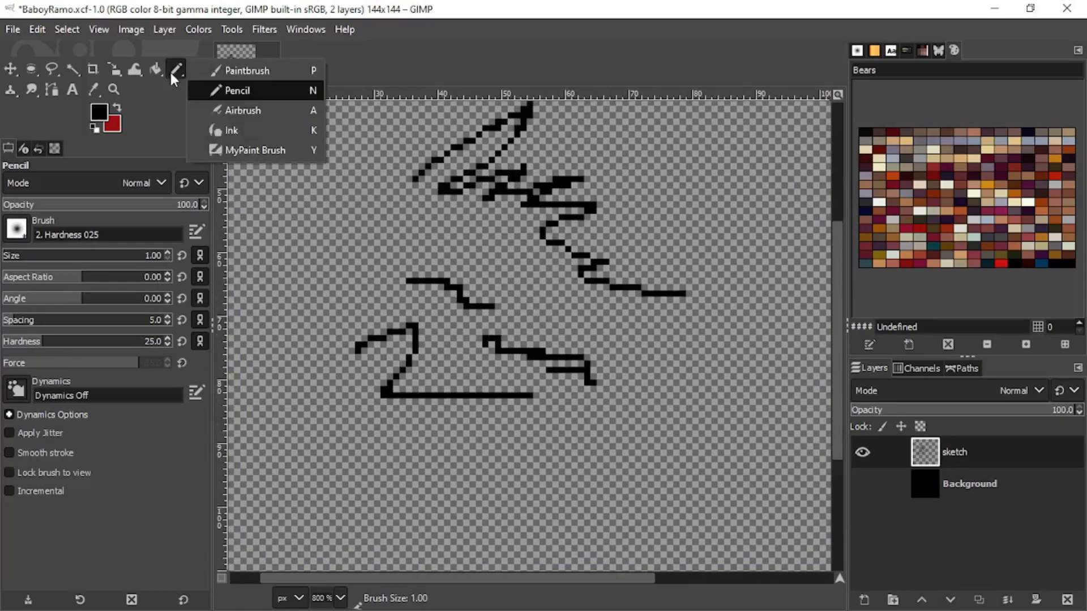
pyautogui.click(242, 116)
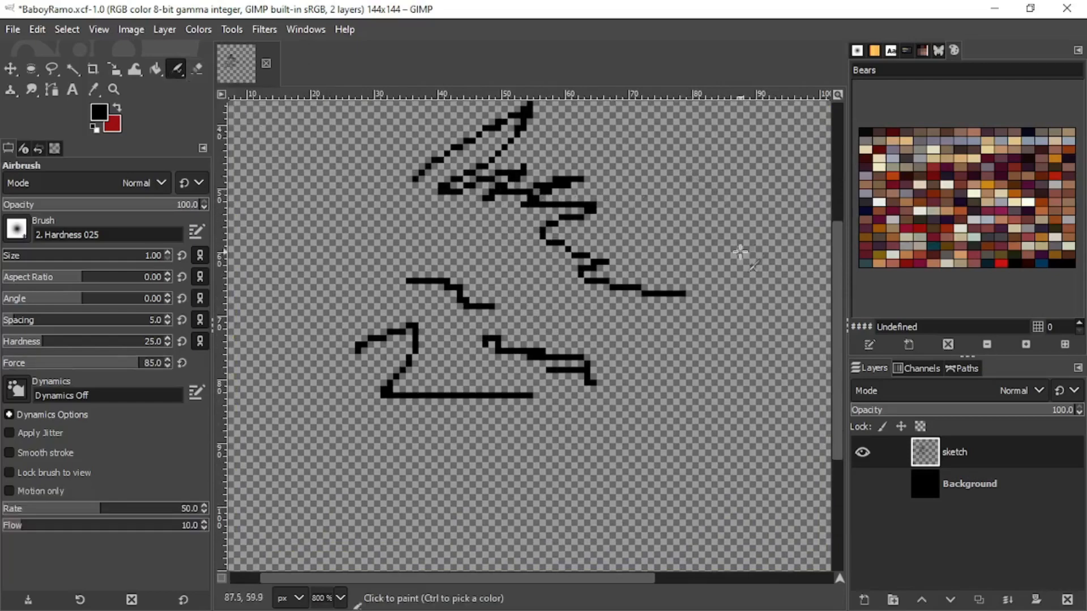
pyautogui.click(122, 257)
pyautogui.moveTo(654, 371)
pyautogui.mouseDown()
pyautogui.moveTo(684, 379)
pyautogui.moveTo(665, 376)
pyautogui.mouseUp()
pyautogui.scroll(-5, 625, 333)
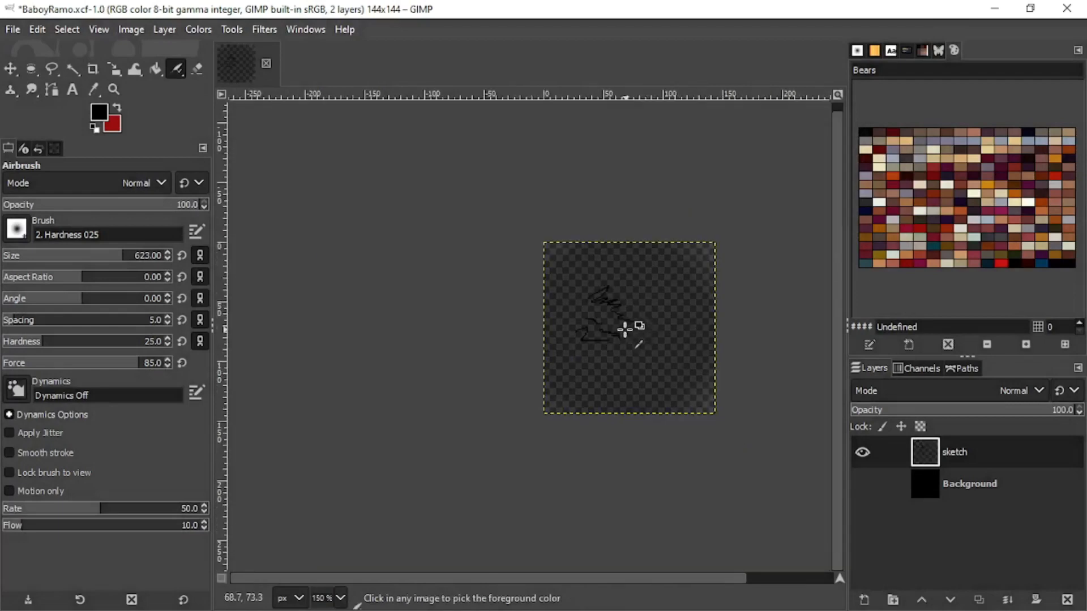
pyautogui.hotkey('ctrl', 'z')
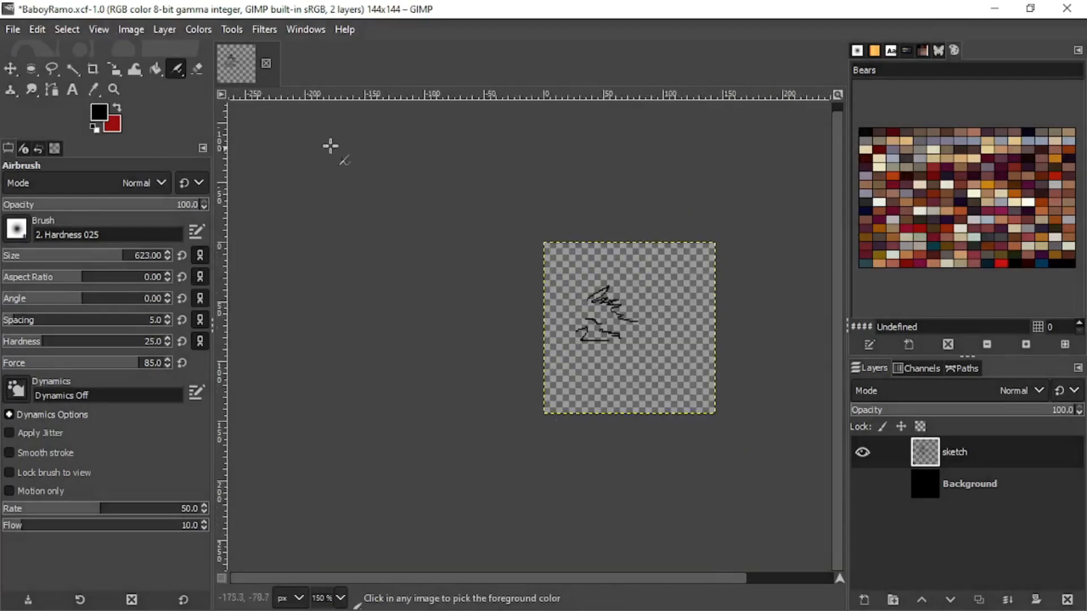
# Step: Choose the Paintbrush tool and set its brush size to 1
pyautogui.click(178, 70)
pyautogui.click(243, 70)
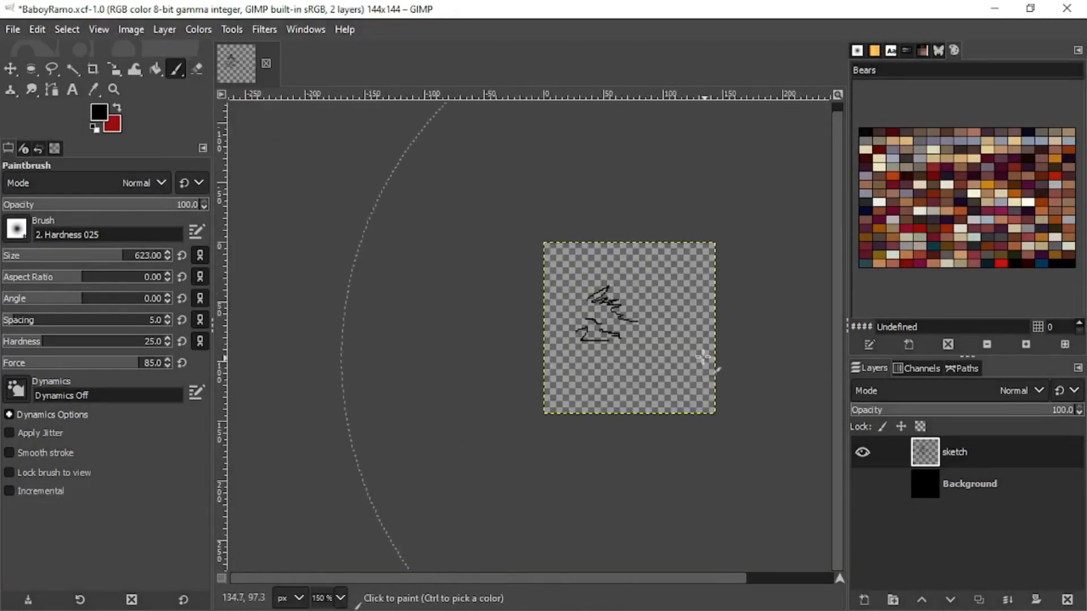
pyautogui.press('[')
pyautogui.press('[')
pyautogui.press('[')
pyautogui.press('[')
pyautogui.press('[')
pyautogui.press('[')
pyautogui.press('[')
pyautogui.press('[')
pyautogui.press('[')
pyautogui.press('[')
pyautogui.press('[')
pyautogui.press('[')
pyautogui.press('[')
pyautogui.press('[')
pyautogui.press('[')
pyautogui.press('[')
pyautogui.press('[')
pyautogui.press('[')
pyautogui.press('[')
pyautogui.press('[')
pyautogui.press('[')
pyautogui.press('[')
pyautogui.press('[')
pyautogui.press('[')
pyautogui.press('[')
pyautogui.press('[')
pyautogui.press('[')
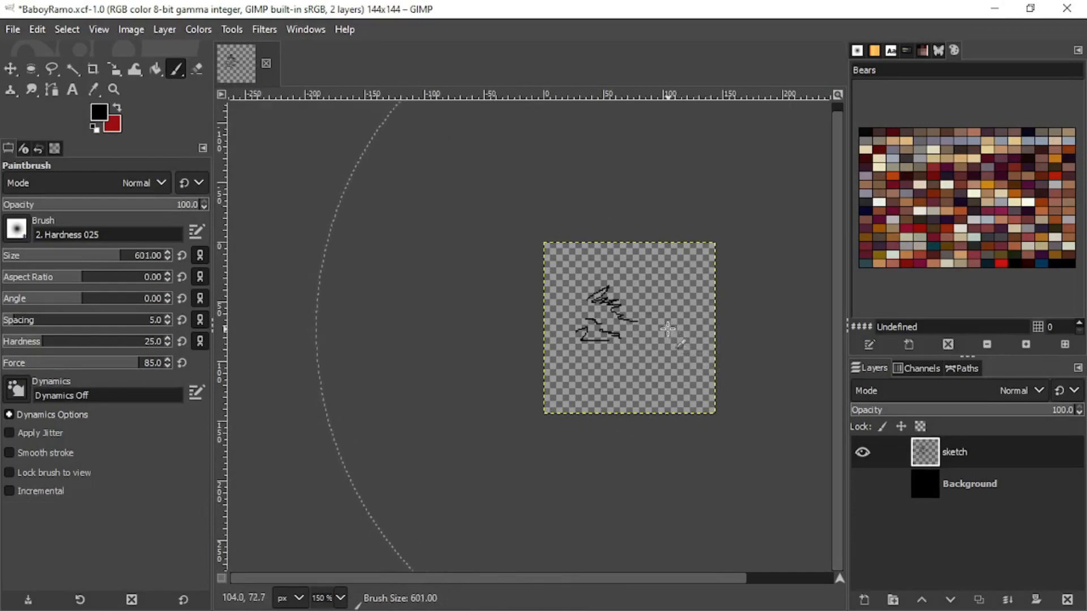
pyautogui.moveTo(121, 259); pyautogui.dragTo(26, 258)
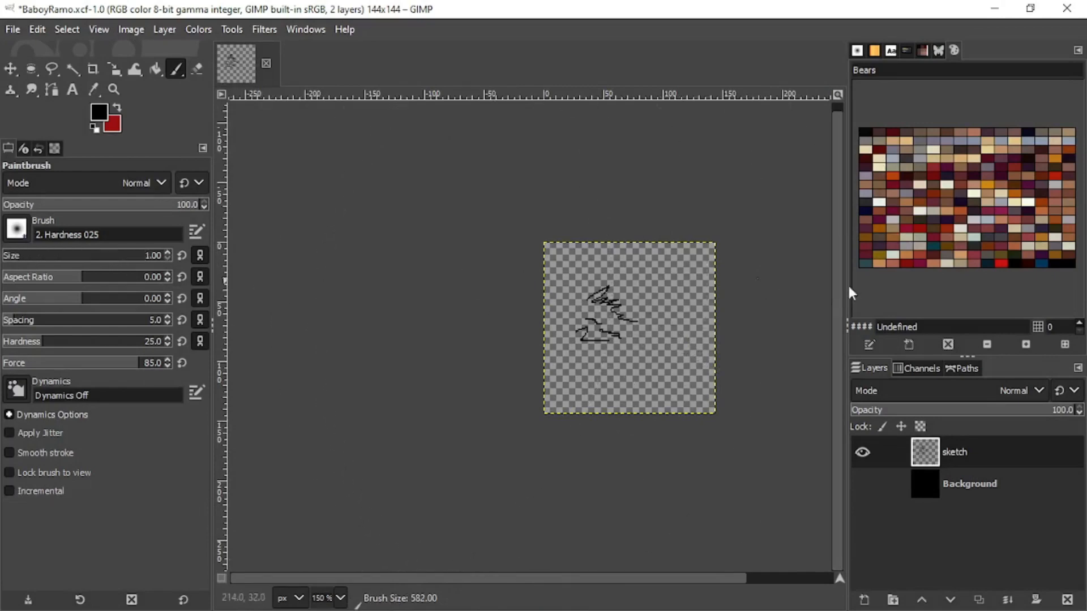
# Step: Paint soft grey test strokes with the Paintbrush at size 1 beside the black pencil lines and inspect their pixels up close
pyautogui.scroll(4, 702, 303)
pyautogui.moveTo(554, 239)
pyautogui.mouseDown()
pyautogui.moveTo(580, 240)
pyautogui.moveTo(611, 351)
pyautogui.moveTo(599, 416)
pyautogui.moveTo(526, 351)
pyautogui.mouseUp()
pyautogui.scroll(5, 580, 343)
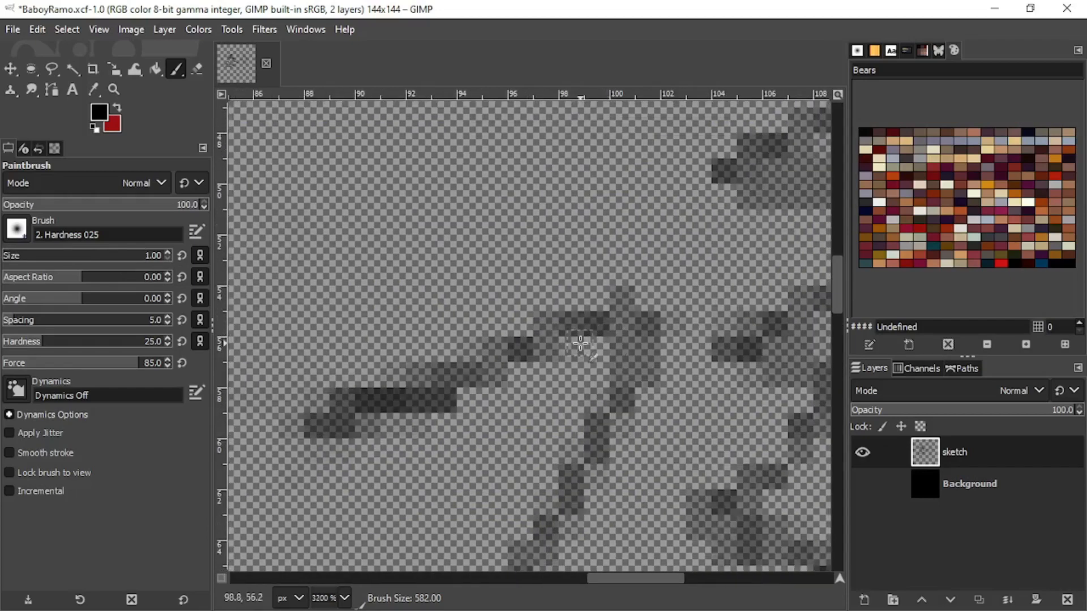
pyautogui.scroll(-5, 572, 311)
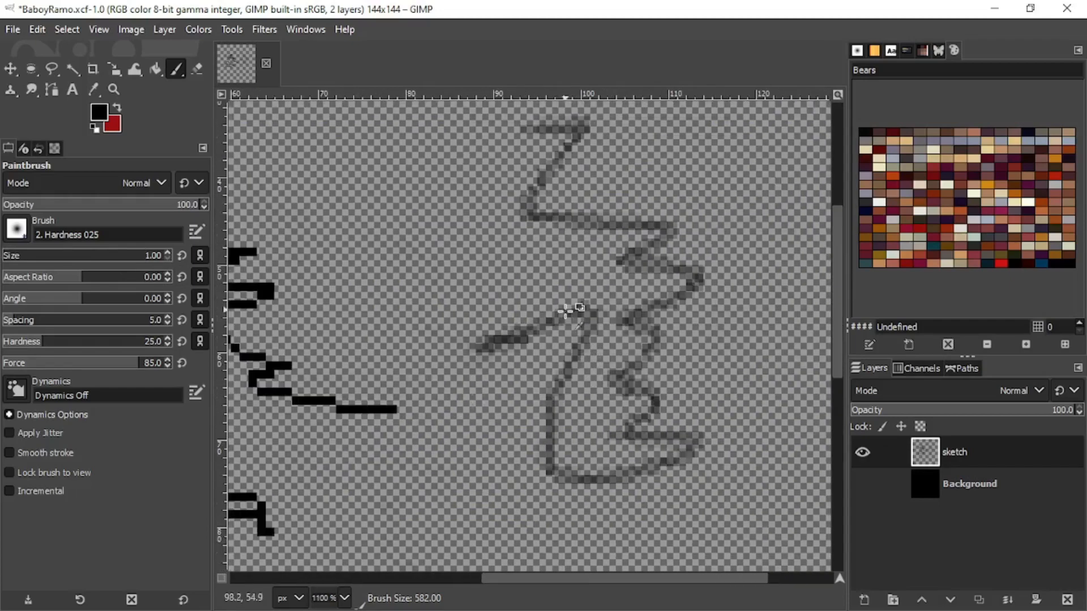
# Step: Choose the Pencil tool and enlarge its Hardness 025 brush to size 42
pyautogui.moveTo(171, 73)
pyautogui.mouseDown()
pyautogui.moveTo(189, 87)
pyautogui.moveTo(229, 90)
pyautogui.mouseUp()
pyautogui.scroll(-3, 429, 246)
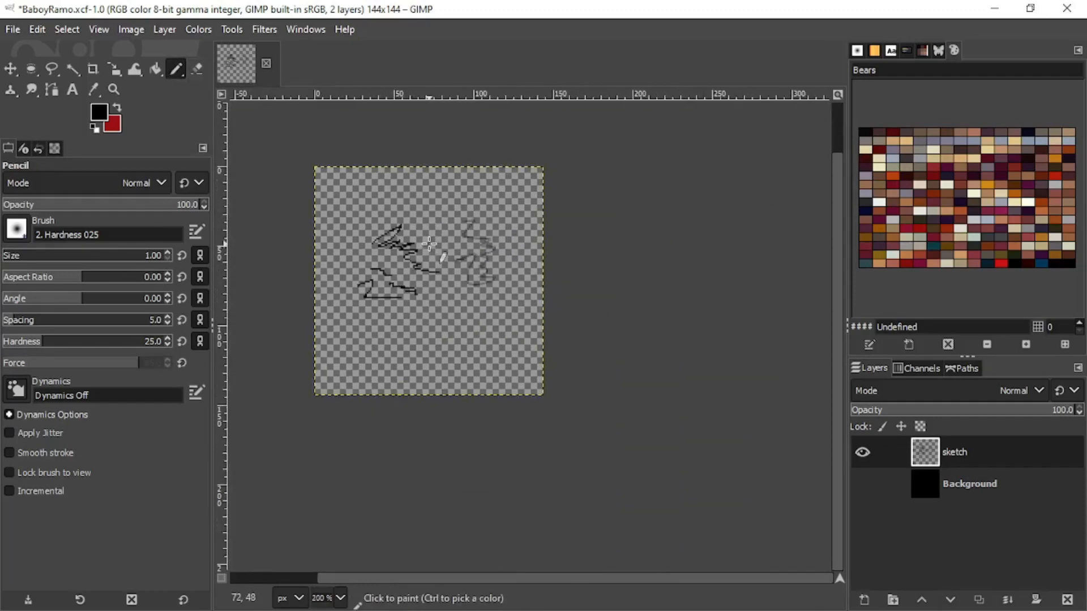
pyautogui.press(']')
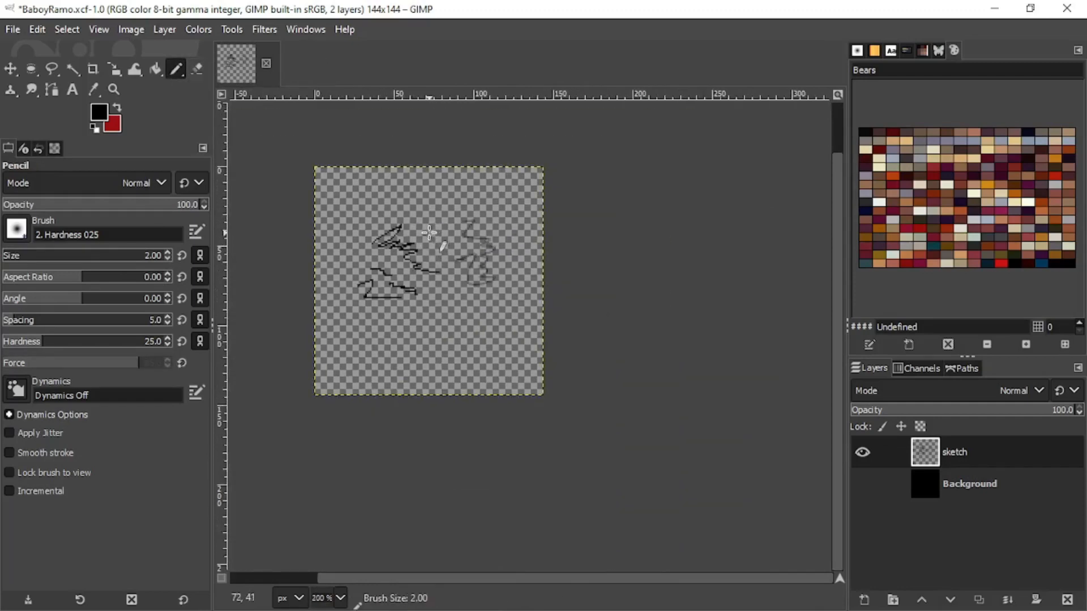
pyautogui.press(']')
pyautogui.press(']')
pyautogui.press(']')
pyautogui.press(']')
pyautogui.press(']')
pyautogui.press(']')
pyautogui.press(']')
pyautogui.press(']')
pyautogui.press(']')
pyautogui.press(']')
pyautogui.press(']')
pyautogui.press(']')
# Step: Choose the Eraser tool and give it the 1. Pixel brush
pyautogui.hotkey('ctrl', 'shift', 'e')
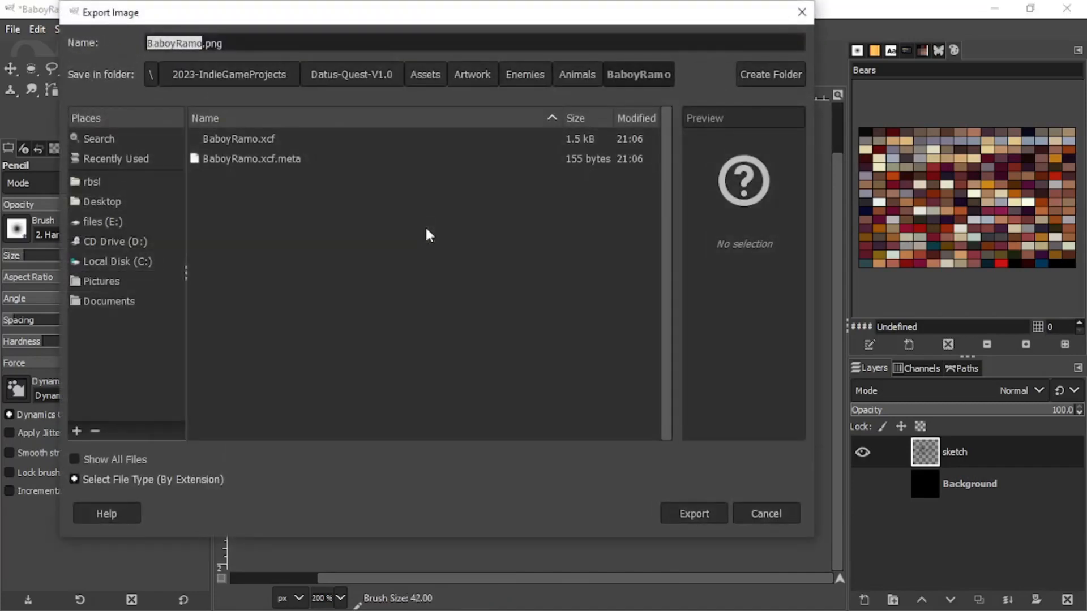
pyautogui.press('Escape')
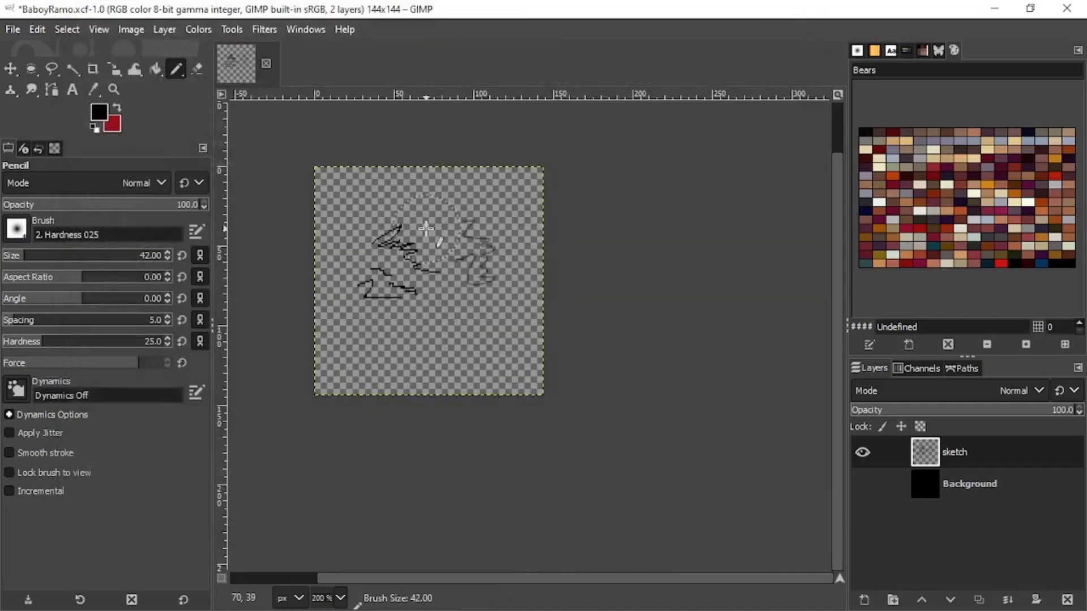
pyautogui.hotkey('shift', 'e')
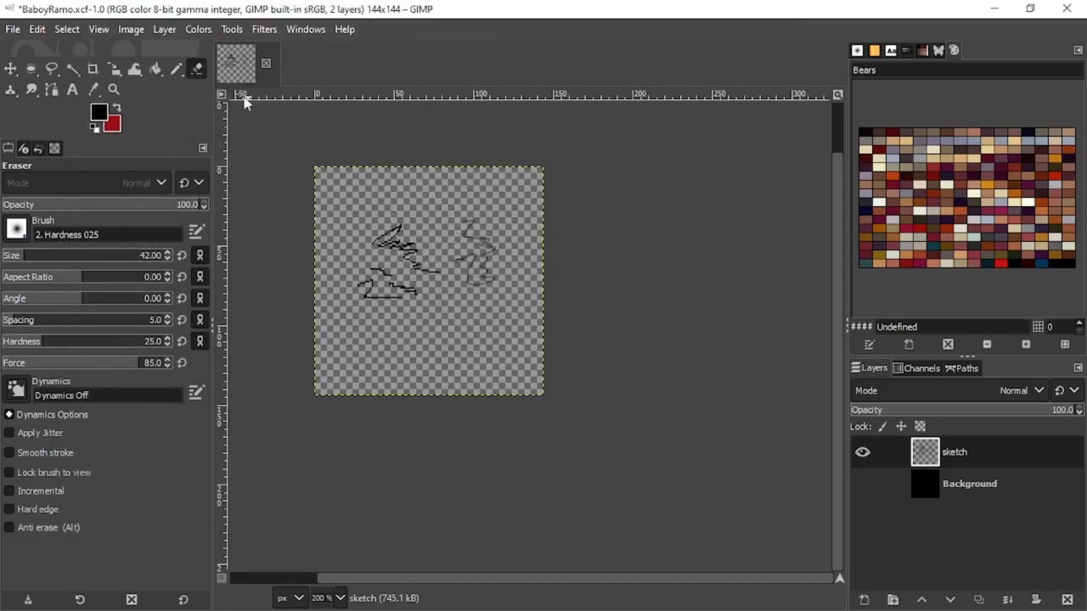
pyautogui.keyDown('ctrl'); pyautogui.scroll(2, 448, 246); pyautogui.keyUp('ctrl')
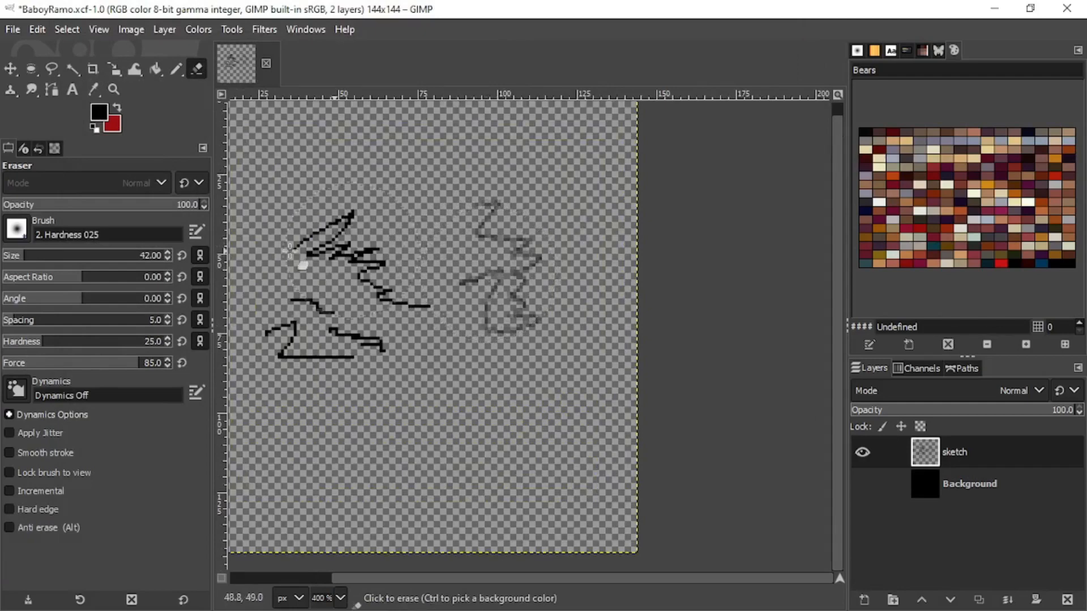
pyautogui.click(17, 229)
pyautogui.click(56, 254)
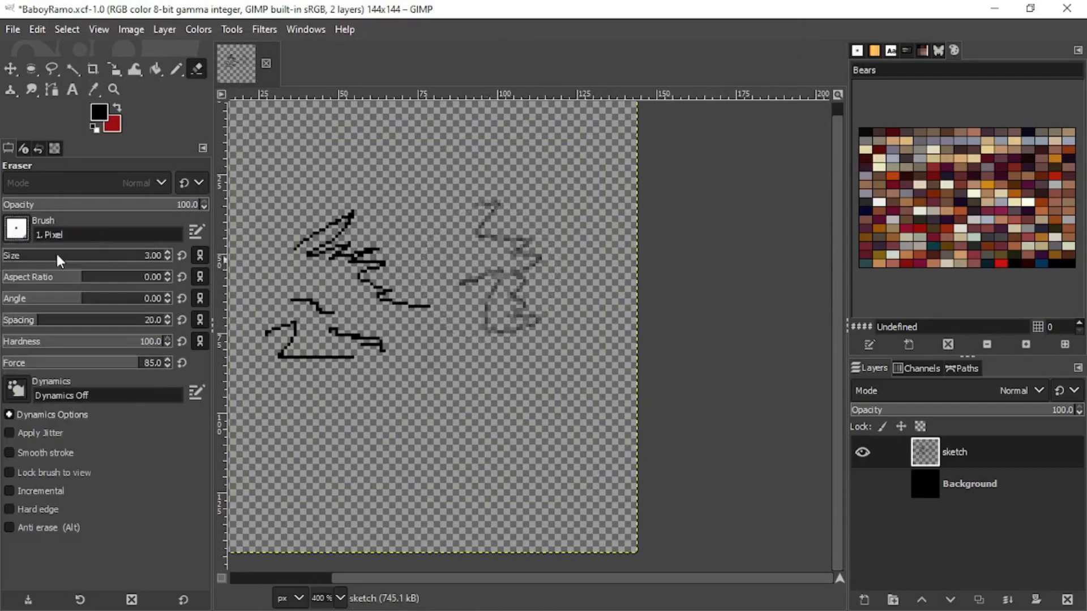
# Step: Erase all test strokes from the sketch layer with the Pixel brush enlarged to size 58
pyautogui.moveTo(490, 254)
pyautogui.mouseDown()
pyautogui.moveTo(584, 307)
pyautogui.moveTo(499, 302)
pyautogui.mouseUp()
pyautogui.press(']')
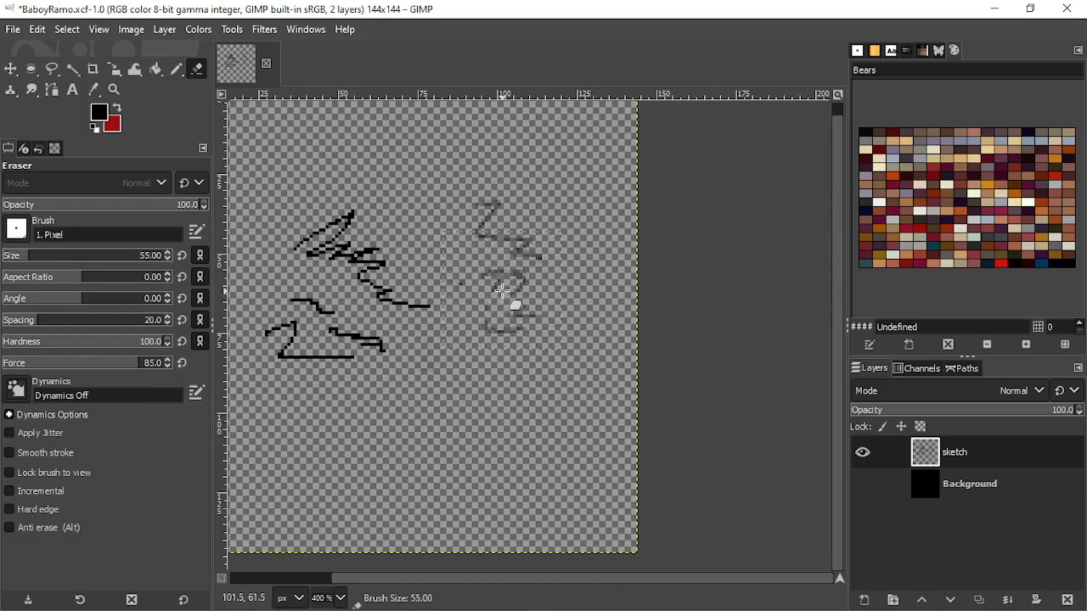
pyautogui.press(']')
pyautogui.moveTo(507, 288)
pyautogui.mouseDown()
pyautogui.moveTo(425, 283)
pyautogui.moveTo(417, 315)
pyautogui.moveTo(508, 318)
pyautogui.mouseUp()
pyautogui.press('1')
pyautogui.scroll(5, 487, 307)
pyautogui.scroll(-2, 510, 317)
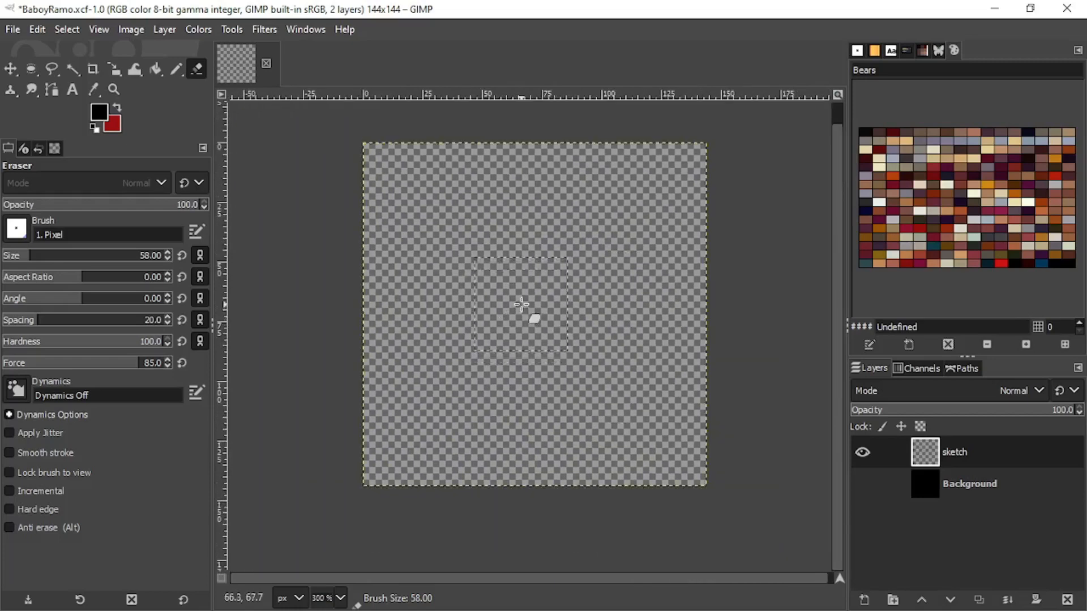
# Step: Reduce the brush size to 2 and choose the Pencil tool with the 1. Pixel brush
pyautogui.press('[')
pyautogui.press('[')
pyautogui.press('[')
pyautogui.press('[')
pyautogui.press('[')
pyautogui.press('[')
pyautogui.press('[')
pyautogui.press('[')
pyautogui.press('[')
pyautogui.press('[')
pyautogui.press('[')
pyautogui.press('[')
pyautogui.press('[')
pyautogui.click(176, 69)
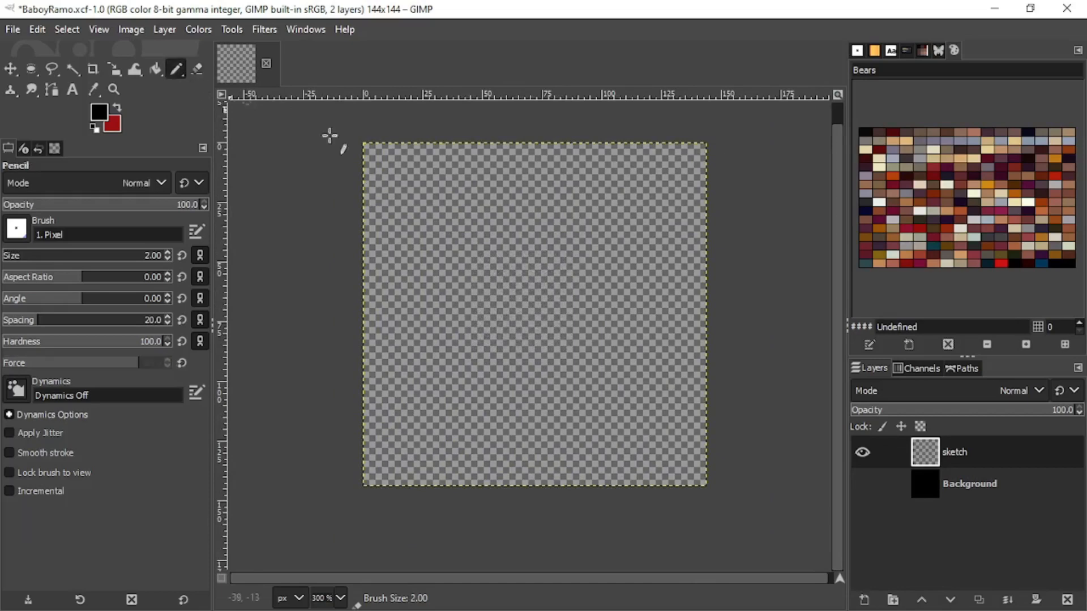
pyautogui.scroll(1, 512, 312)
pyautogui.moveTo(534, 349)
pyautogui.mouseDown()
pyautogui.moveTo(515, 352)
pyautogui.moveTo(508, 375)
pyautogui.mouseUp()
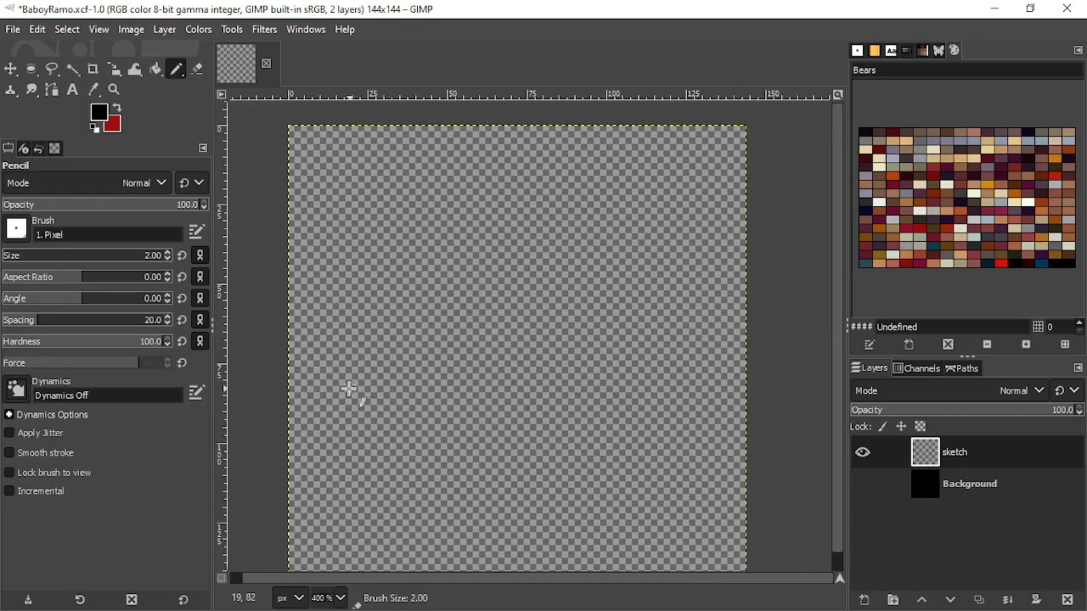
# Step: Try a short pencil stroke at size 2, undo it, and set the brush size to 1
pyautogui.moveTo(349, 388); pyautogui.dragTo(366, 341)
pyautogui.hotkey('ctrl', 'z')
pyautogui.scroll(-2, 397, 349)
pyautogui.scroll(2, 398, 351)
pyautogui.scroll(-1, 398, 353)
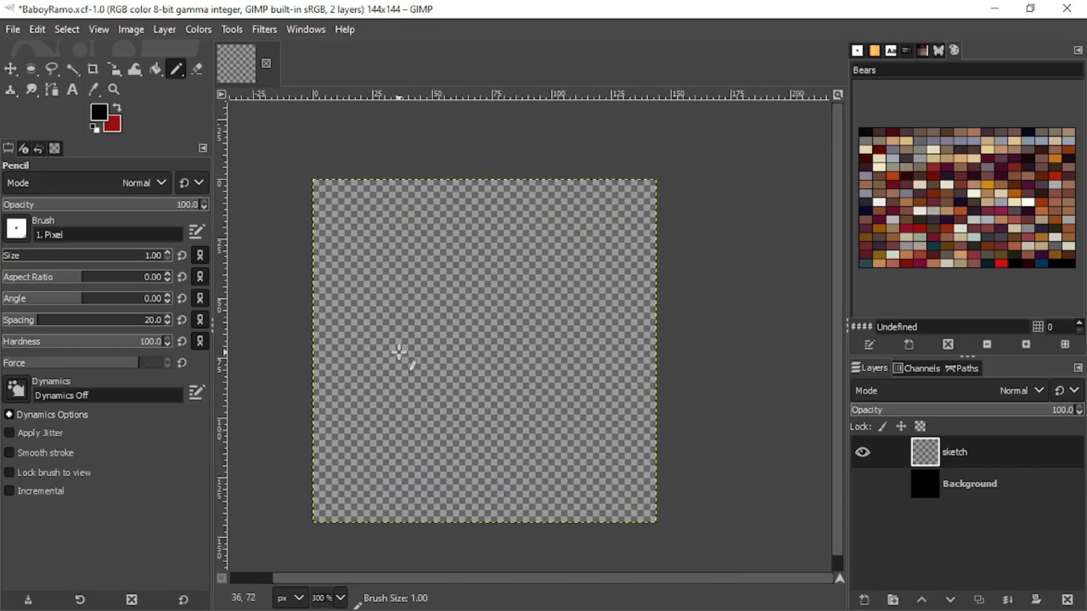
pyautogui.scroll(1, 441, 292)
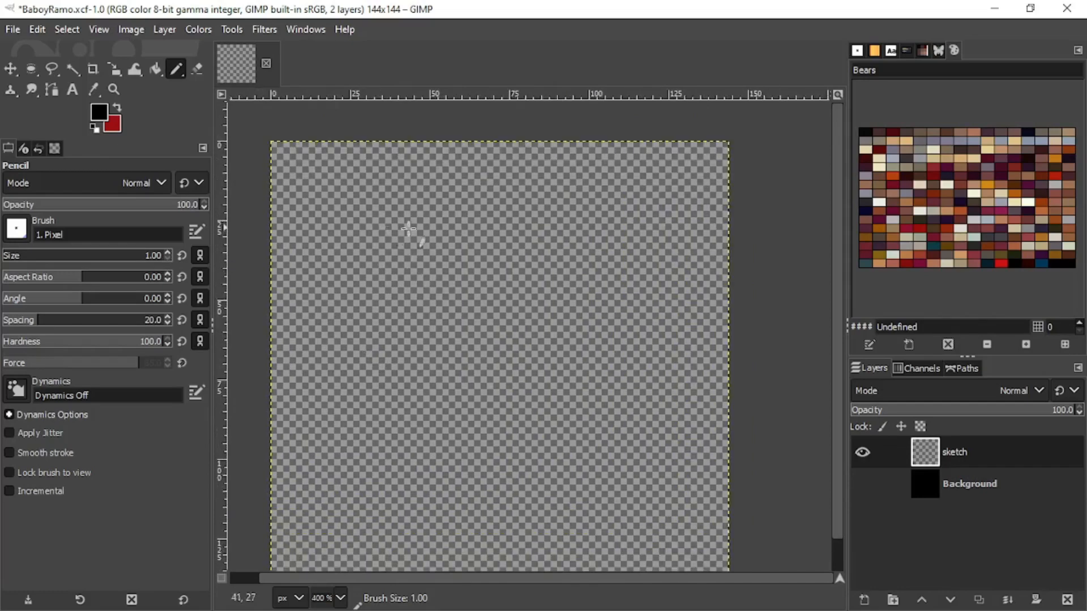
# Step: Draw a black triangle outline about 43 px wide in the canvas's upper middle and handwrite SHAPE below its base
pyautogui.moveTo(483, 224)
pyautogui.mouseDown()
pyautogui.moveTo(423, 352)
pyautogui.moveTo(556, 350)
pyautogui.moveTo(510, 265)
pyautogui.mouseUp()
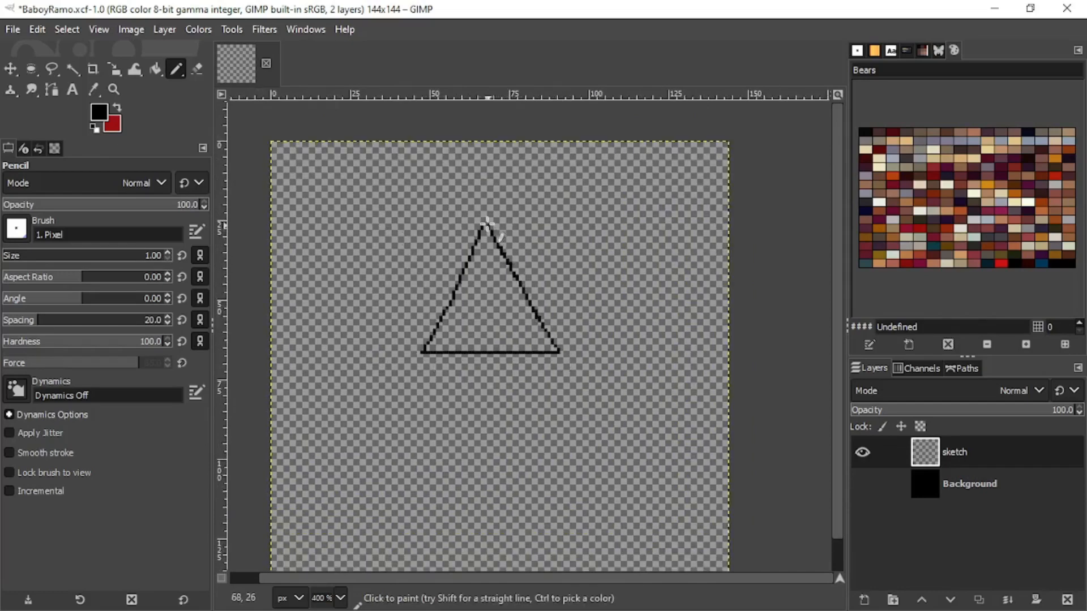
pyautogui.scroll(2, 526, 287)
pyautogui.moveTo(403, 431)
pyautogui.mouseDown()
pyautogui.moveTo(504, 344)
pyautogui.moveTo(483, 396)
pyautogui.moveTo(457, 399)
pyautogui.mouseUp()
pyautogui.hotkey('ctrl', 'z')
pyautogui.moveTo(515, 361); pyautogui.dragTo(503, 405)
pyautogui.moveTo(503, 387)
pyautogui.mouseDown()
pyautogui.moveTo(516, 386)
pyautogui.moveTo(521, 415)
pyautogui.mouseUp()
pyautogui.moveTo(541, 363)
pyautogui.mouseDown()
pyautogui.moveTo(558, 397)
pyautogui.moveTo(578, 390)
pyautogui.moveTo(580, 413)
pyautogui.mouseUp()
pyautogui.moveTo(615, 375)
pyautogui.mouseDown()
pyautogui.moveTo(625, 409)
pyautogui.moveTo(637, 393)
pyautogui.mouseUp()
pyautogui.moveTo(619, 369); pyautogui.dragTo(644, 369)
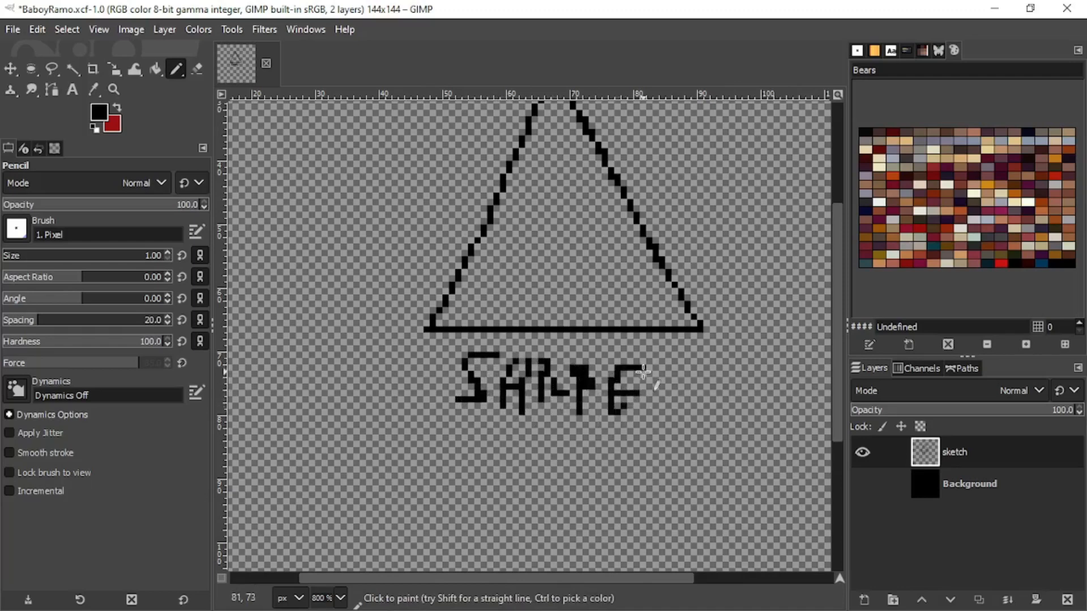
# Step: Handwrite FORM along the triangle's left side and DETAILS beside its right side
pyautogui.moveTo(471, 277); pyautogui.dragTo(479, 355)
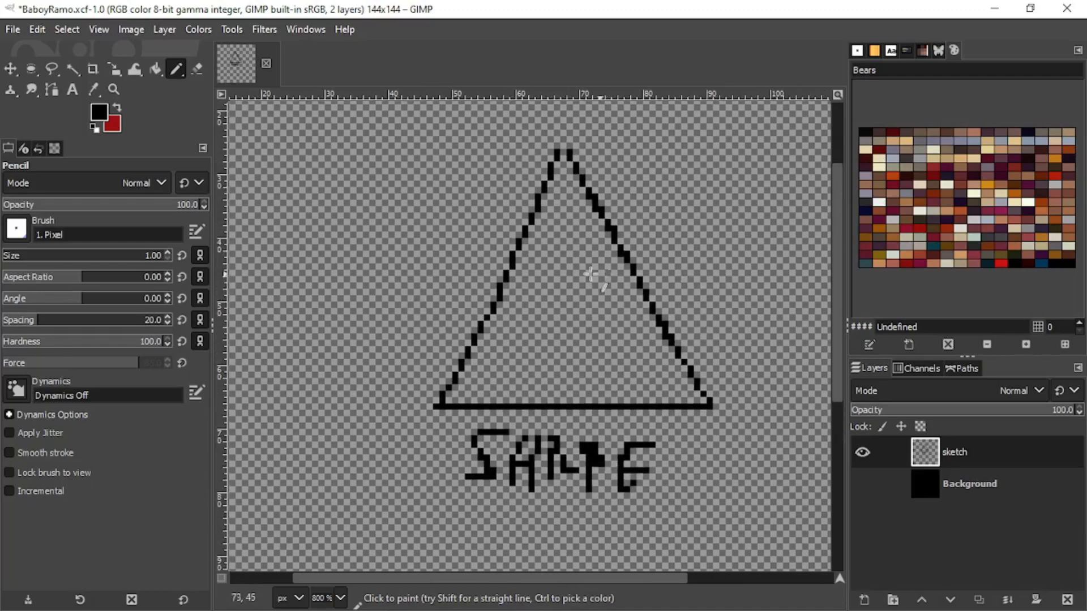
pyautogui.moveTo(422, 317)
pyautogui.mouseDown()
pyautogui.moveTo(439, 244)
pyautogui.moveTo(455, 241)
pyautogui.moveTo(543, 128)
pyautogui.moveTo(482, 179)
pyautogui.moveTo(532, 219)
pyautogui.mouseUp()
pyautogui.moveTo(514, 151)
pyautogui.mouseDown()
pyautogui.moveTo(515, 196)
pyautogui.moveTo(532, 169)
pyautogui.moveTo(536, 115)
pyautogui.moveTo(561, 155)
pyautogui.mouseUp()
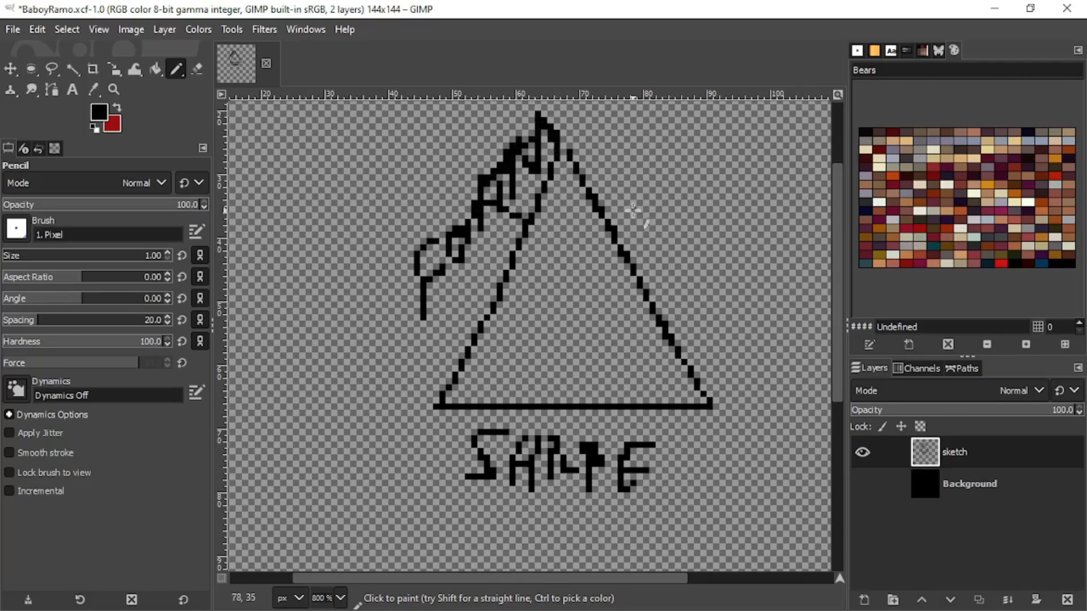
pyautogui.moveTo(700, 240)
pyautogui.mouseDown()
pyautogui.moveTo(637, 248)
pyautogui.moveTo(601, 269)
pyautogui.moveTo(623, 236)
pyautogui.moveTo(603, 272)
pyautogui.moveTo(637, 244)
pyautogui.moveTo(667, 281)
pyautogui.moveTo(634, 261)
pyautogui.moveTo(640, 237)
pyautogui.moveTo(674, 238)
pyautogui.moveTo(680, 290)
pyautogui.moveTo(709, 234)
pyautogui.moveTo(730, 282)
pyautogui.moveTo(751, 242)
pyautogui.moveTo(774, 279)
pyautogui.moveTo(637, 289)
pyautogui.mouseUp()
pyautogui.moveTo(737, 249); pyautogui.dragTo(711, 302)
pyautogui.scroll(-2, 672, 311)
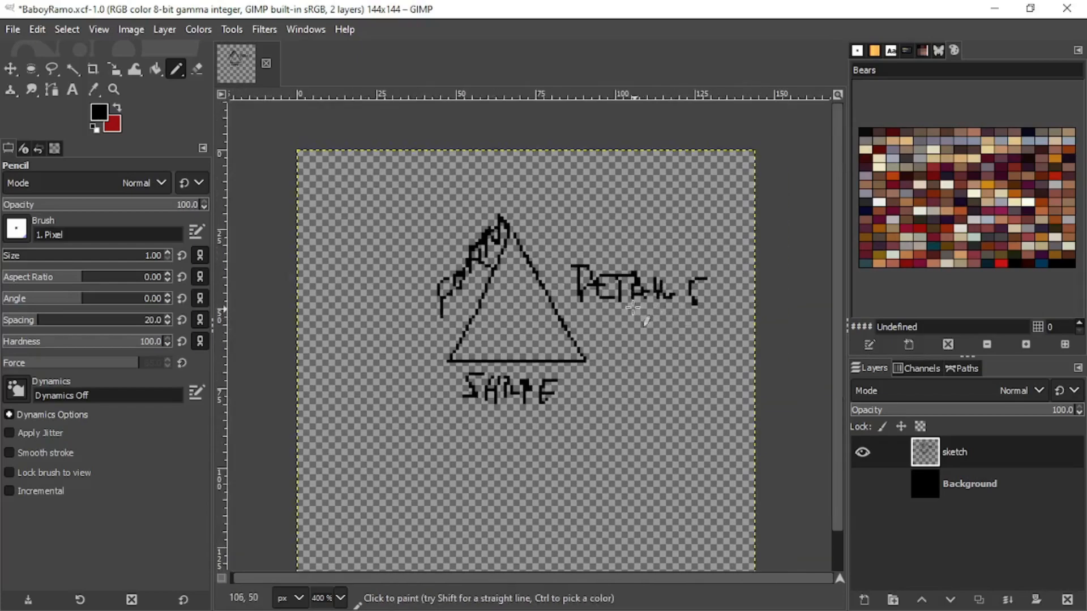
# Step: Enlarge the pencil brush to size 32 and scribble black over the whole labelled triangle diagram
pyautogui.press(']')
pyautogui.press(']')
pyautogui.press(']')
pyautogui.press(']')
pyautogui.press(']')
pyautogui.press(']')
pyautogui.press(']')
pyautogui.press(']')
pyautogui.press(']')
pyautogui.press(']')
pyautogui.press(']')
pyautogui.press(']')
pyautogui.press(']')
pyautogui.press(']')
pyautogui.press(']')
pyautogui.press(']')
pyautogui.press(']')
pyautogui.press(']')
pyautogui.press(']')
pyautogui.press(']')
pyautogui.press(']')
pyautogui.moveTo(626, 308)
pyautogui.mouseDown()
pyautogui.moveTo(647, 285)
pyautogui.moveTo(637, 279)
pyautogui.moveTo(464, 413)
pyautogui.moveTo(465, 292)
pyautogui.moveTo(570, 313)
pyautogui.mouseUp()
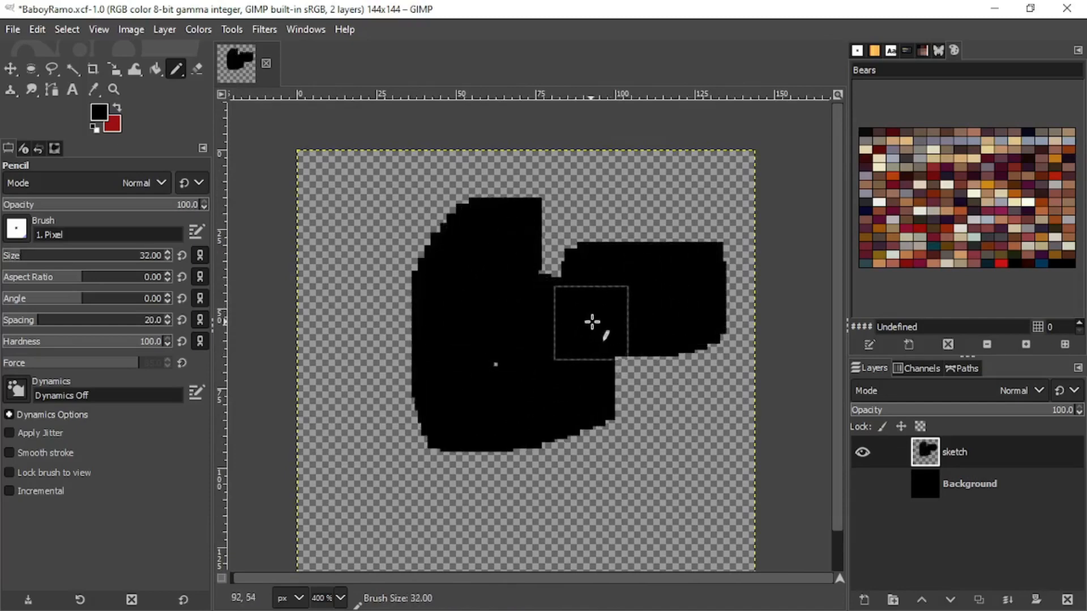
# Step: Erase all the black paint from the sketch layer with the Eraser and reduce the brush size to 1
pyautogui.click(197, 69)
pyautogui.moveTo(557, 232)
pyautogui.mouseDown()
pyautogui.moveTo(512, 281)
pyautogui.moveTo(444, 267)
pyautogui.moveTo(492, 301)
pyautogui.moveTo(514, 374)
pyautogui.moveTo(674, 323)
pyautogui.moveTo(708, 284)
pyautogui.moveTo(533, 322)
pyautogui.mouseUp()
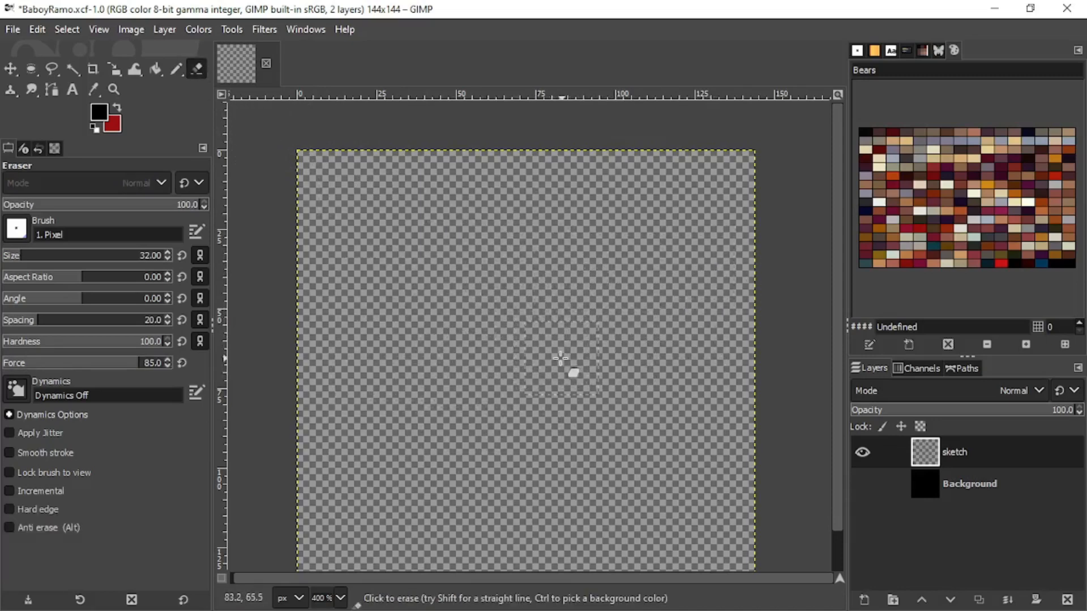
pyautogui.press('[')
pyautogui.press('[')
pyautogui.press('[')
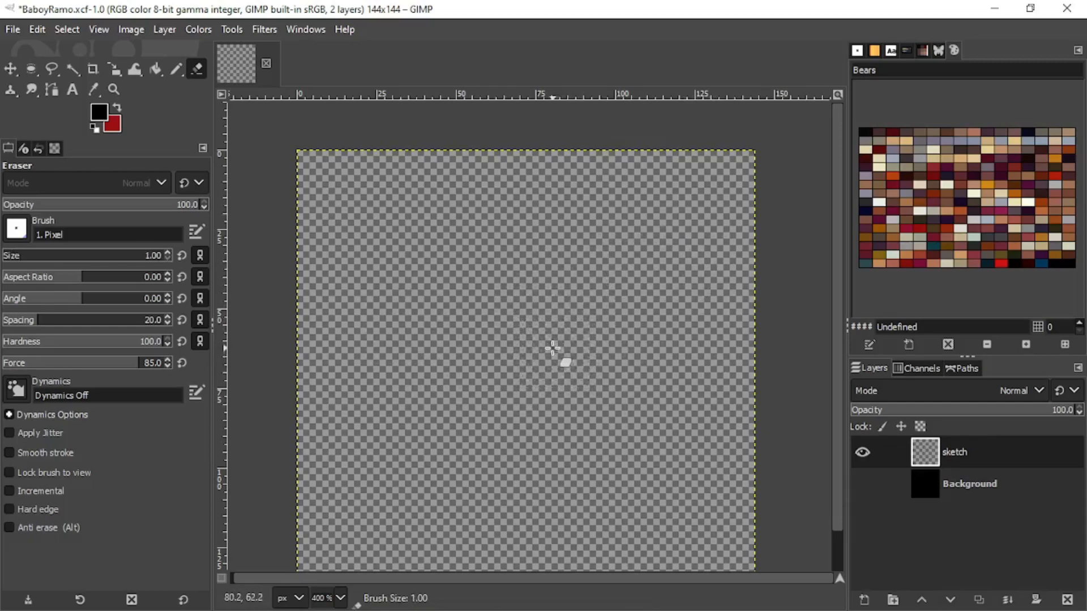
# Step: Choose the Pencil tool with the size 1 Pixel brush for sketching the pig
pyautogui.click(178, 71)
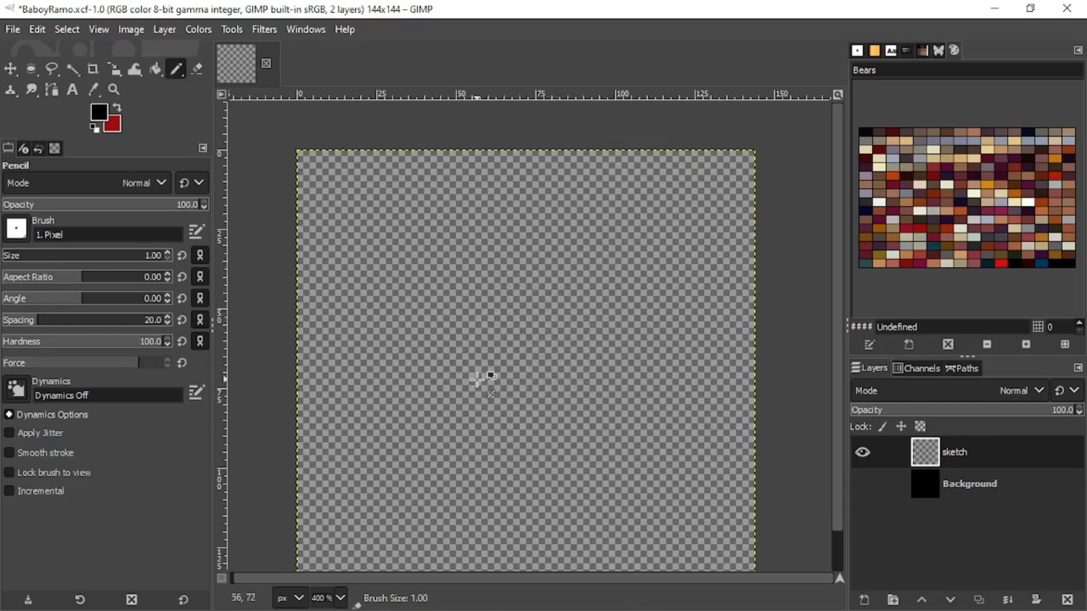
pyautogui.scroll(2, 493, 393)
pyautogui.scroll(-2, 501, 401)
pyautogui.scroll(2, 494, 414)
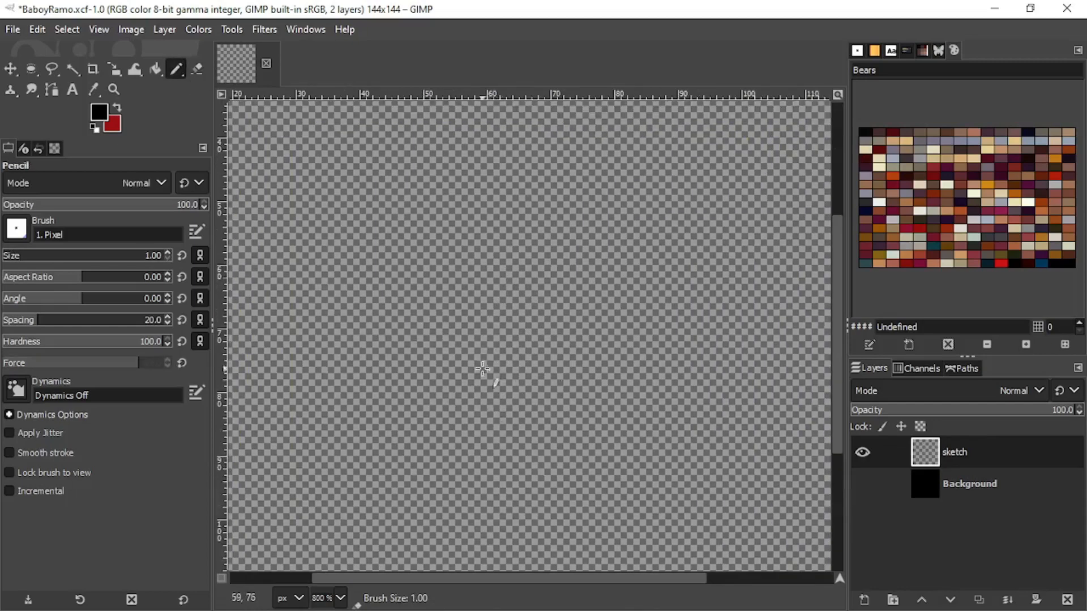
pyautogui.scroll(-2, 495, 373)
# Step: Try two slanted strokes for the pig's outline on the left half of the canvas and undo both
pyautogui.moveTo(460, 316); pyautogui.dragTo(371, 400)
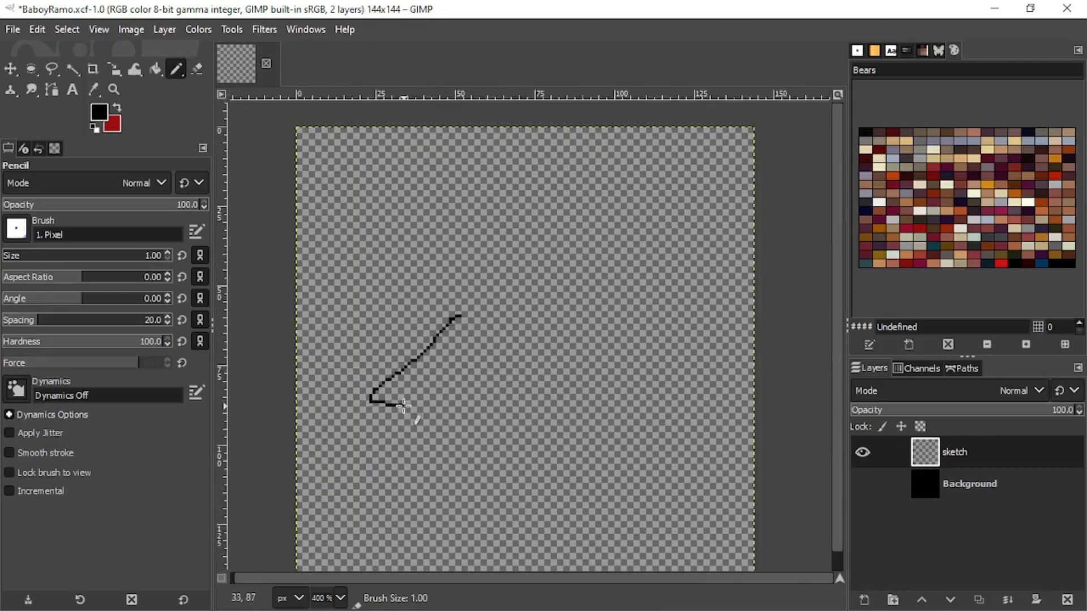
pyautogui.hotkey('ctrl', 'z')
pyautogui.moveTo(409, 338); pyautogui.dragTo(361, 410)
pyautogui.hotkey('ctrl', 'z')
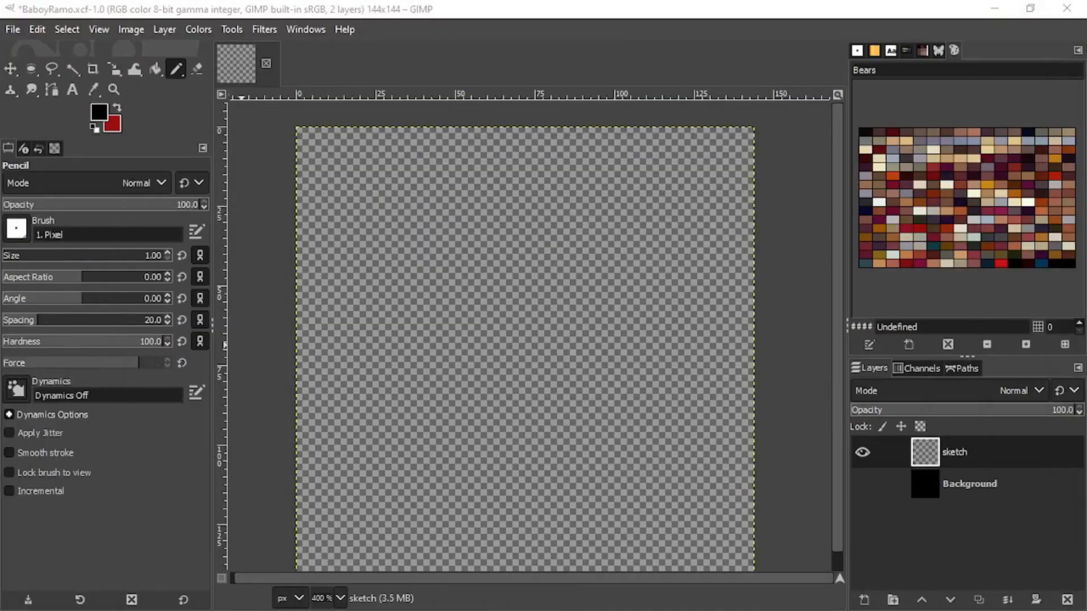
# Step: Sketch the pig's slanted four-sided torso block about 68 px wide mid-canvas, plus the head with snout, front leg and belly lines
pyautogui.moveTo(474, 303); pyautogui.dragTo(639, 335)
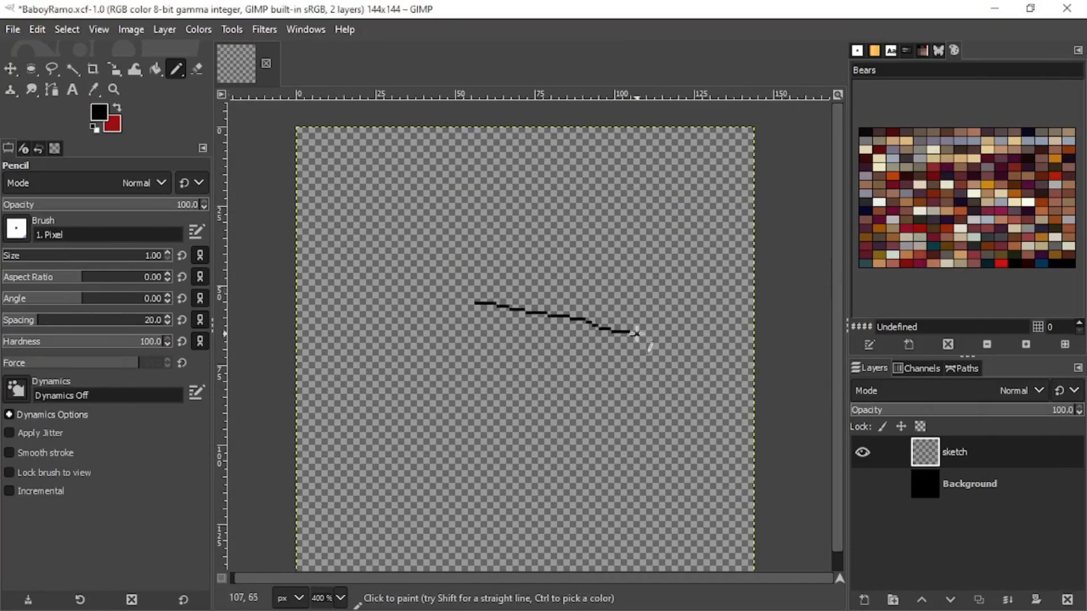
pyautogui.moveTo(476, 303)
pyautogui.mouseDown()
pyautogui.moveTo(444, 351)
pyautogui.moveTo(626, 403)
pyautogui.moveTo(659, 326)
pyautogui.moveTo(633, 334)
pyautogui.mouseUp()
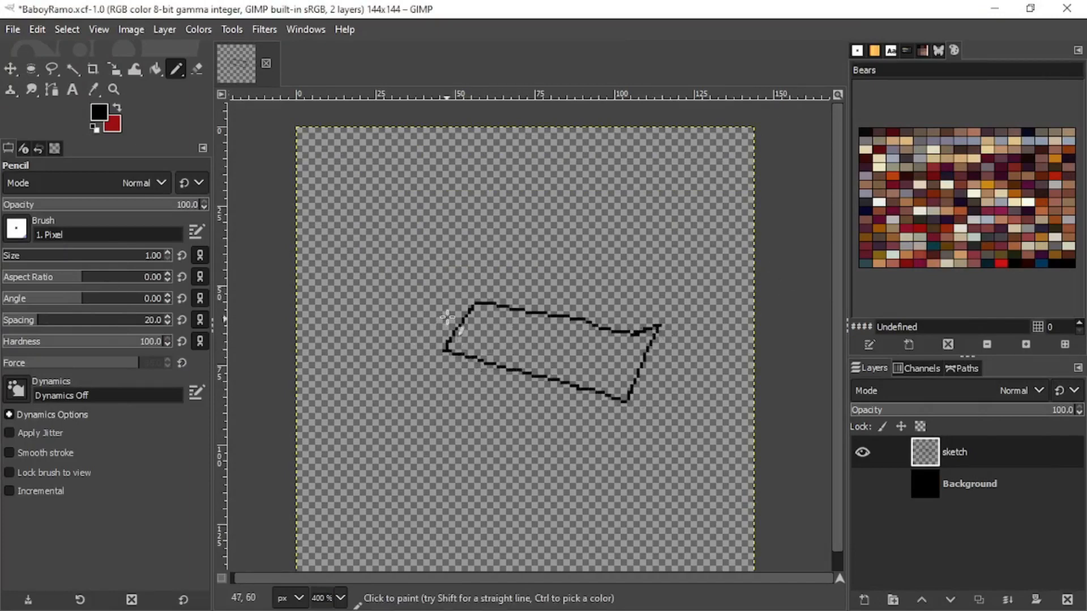
pyautogui.moveTo(470, 304)
pyautogui.mouseDown()
pyautogui.moveTo(368, 362)
pyautogui.moveTo(374, 399)
pyautogui.moveTo(337, 436)
pyautogui.moveTo(350, 449)
pyautogui.moveTo(377, 425)
pyautogui.moveTo(370, 435)
pyautogui.moveTo(473, 408)
pyautogui.moveTo(423, 450)
pyautogui.mouseUp()
pyautogui.moveTo(472, 408)
pyautogui.mouseDown()
pyautogui.moveTo(465, 449)
pyautogui.moveTo(433, 449)
pyautogui.moveTo(466, 450)
pyautogui.mouseUp()
pyautogui.moveTo(450, 404)
pyautogui.mouseDown()
pyautogui.moveTo(538, 434)
pyautogui.moveTo(528, 439)
pyautogui.moveTo(589, 445)
pyautogui.moveTo(620, 433)
pyautogui.moveTo(694, 462)
pyautogui.mouseUp()
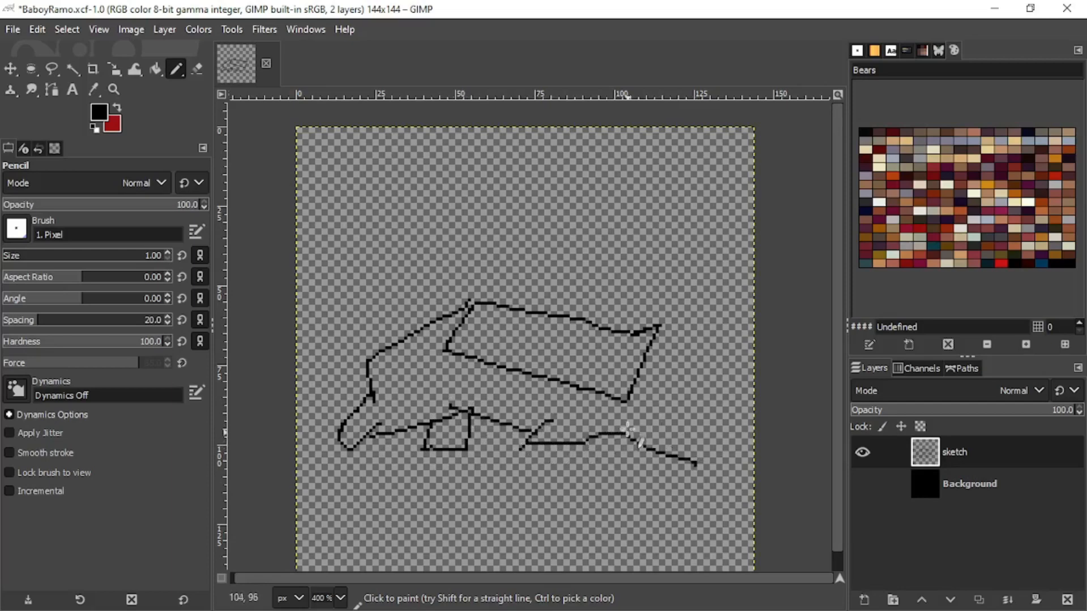
# Step: Try several fanned lines for the hind leg at the belly's right end and undo them
pyautogui.moveTo(626, 432)
pyautogui.mouseDown()
pyautogui.moveTo(668, 490)
pyautogui.moveTo(627, 429)
pyautogui.moveTo(615, 427)
pyautogui.moveTo(648, 479)
pyautogui.moveTo(623, 441)
pyautogui.mouseUp()
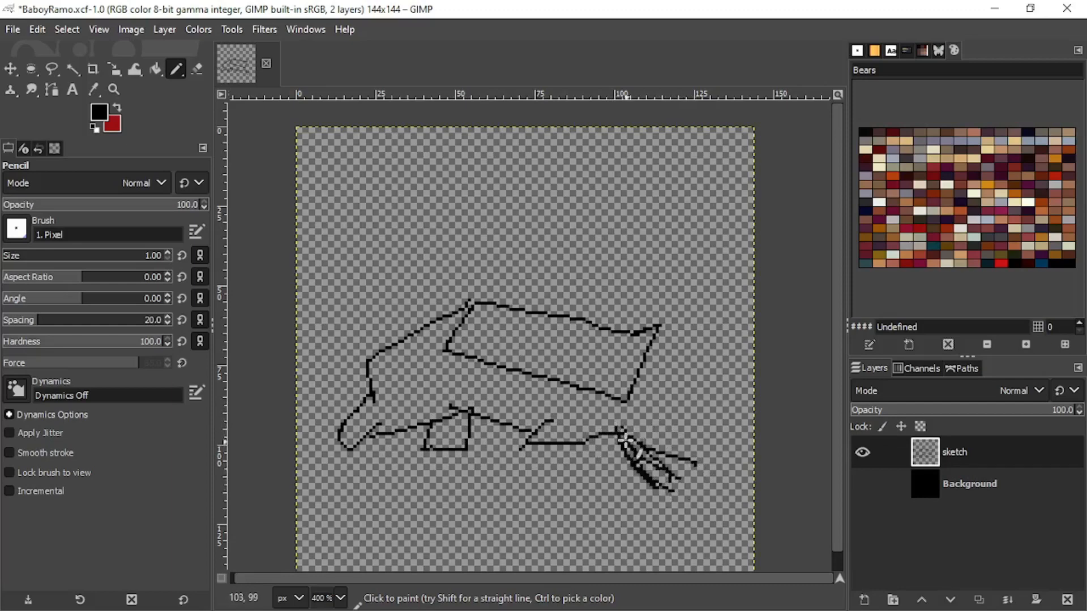
pyautogui.hotkey('ctrl', 'z')
pyautogui.hotkey('ctrl', 'z')
pyautogui.hotkey('ctrl', 'z')
pyautogui.hotkey('ctrl', 'z')
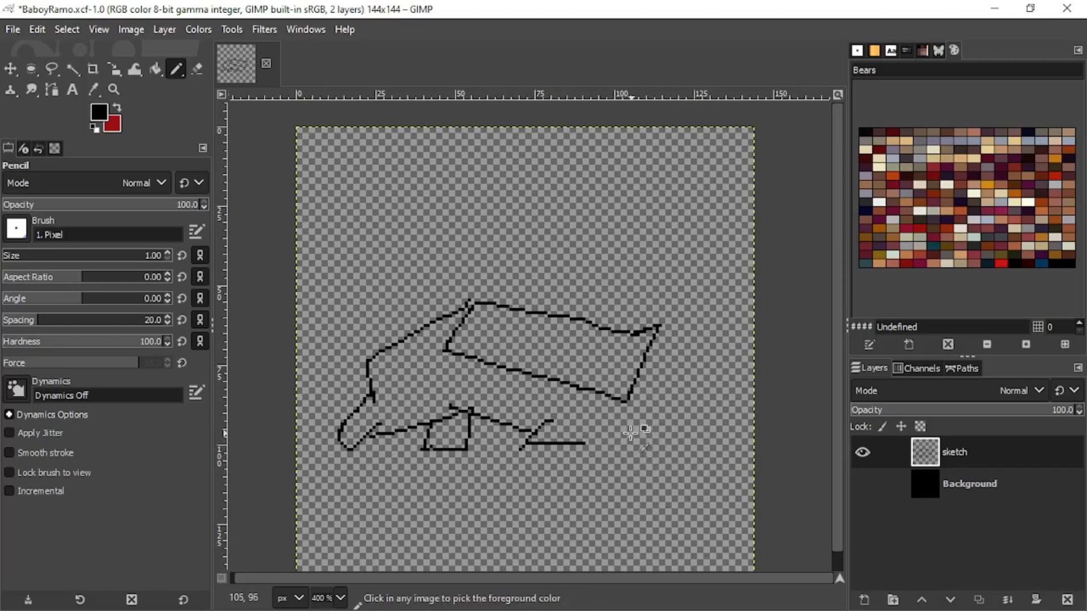
# Step: Try a bent hind-leg line and a curved rump line on the pig's right side, and undo both
pyautogui.moveTo(585, 442)
pyautogui.mouseDown()
pyautogui.moveTo(619, 430)
pyautogui.moveTo(646, 469)
pyautogui.mouseUp()
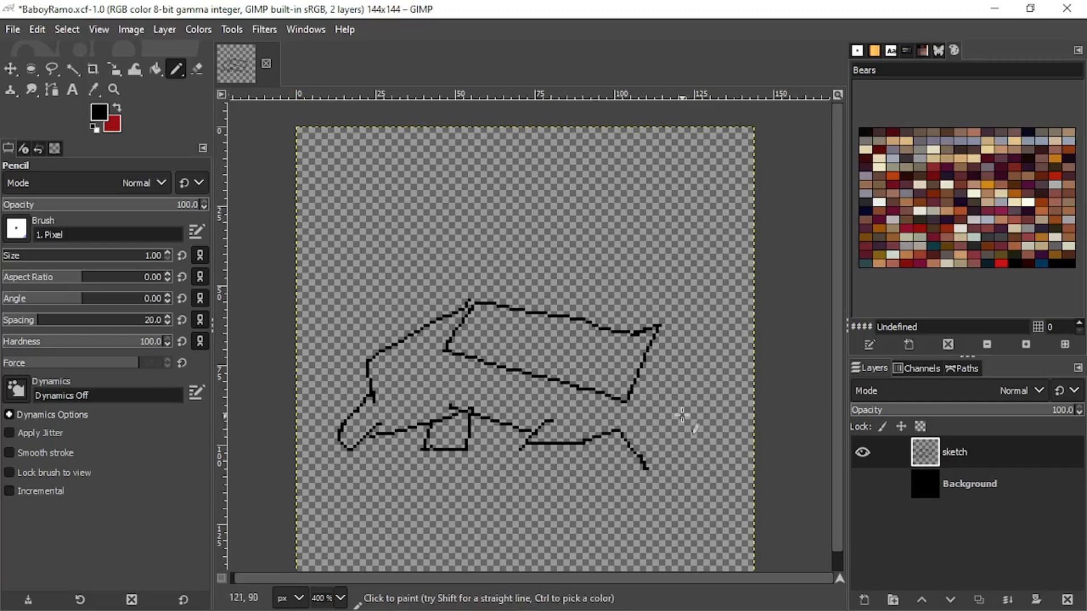
pyautogui.moveTo(659, 327); pyautogui.dragTo(696, 381)
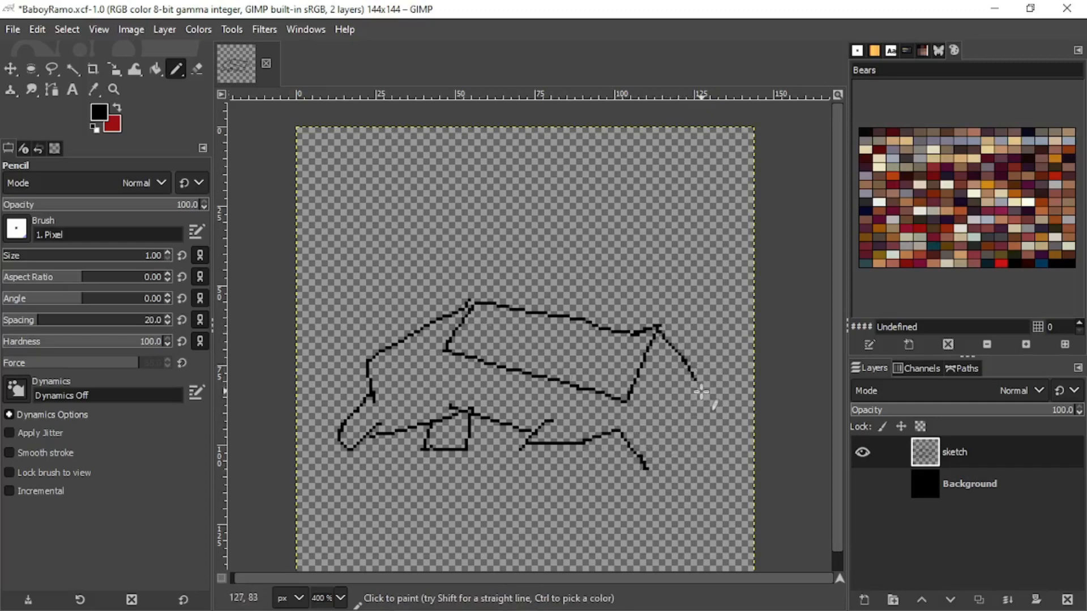
pyautogui.hotkey('ctrl', 'z')
pyautogui.hotkey('ctrl', 'z')
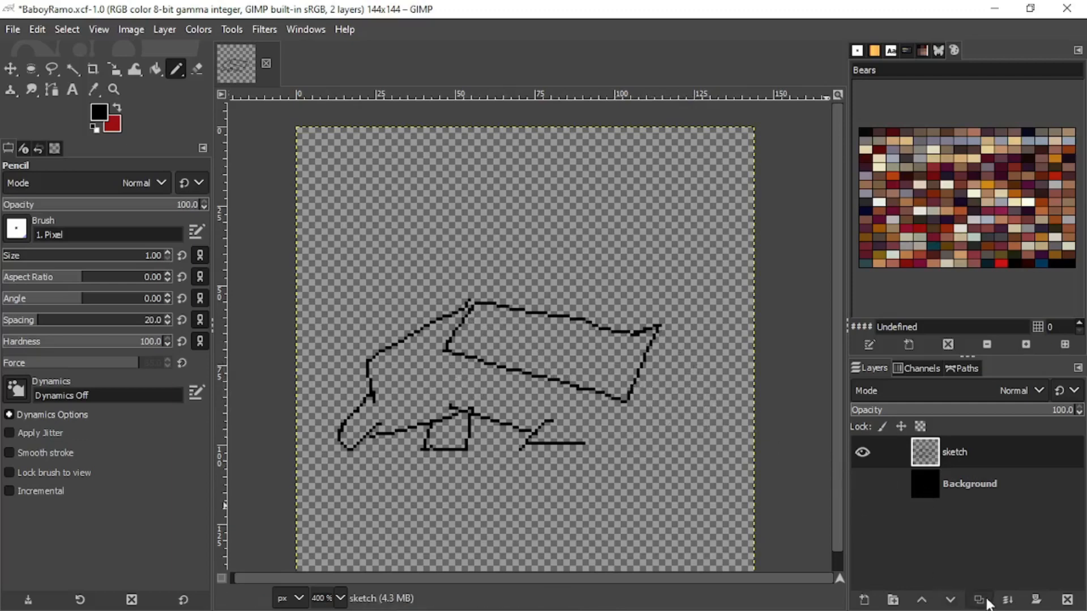
# Step: Add a new 144 x 144 px transparent layer above the rough pig sketch and lower its opacity to 43.3
pyautogui.click(864, 600)
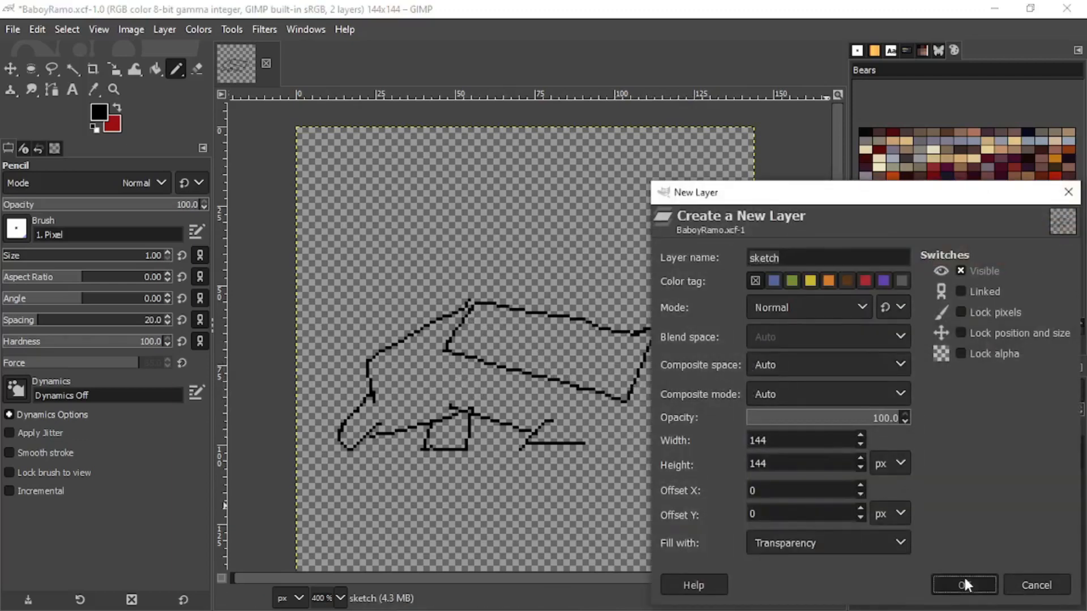
pyautogui.click(966, 585)
pyautogui.moveTo(979, 412); pyautogui.dragTo(948, 413)
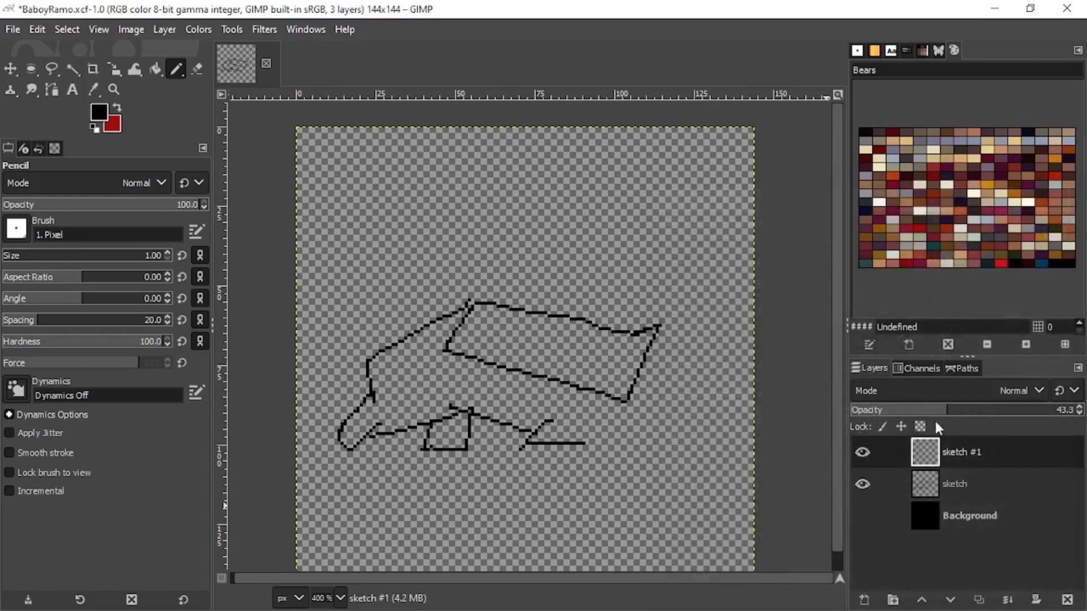
pyautogui.click(859, 487)
pyautogui.click(859, 487)
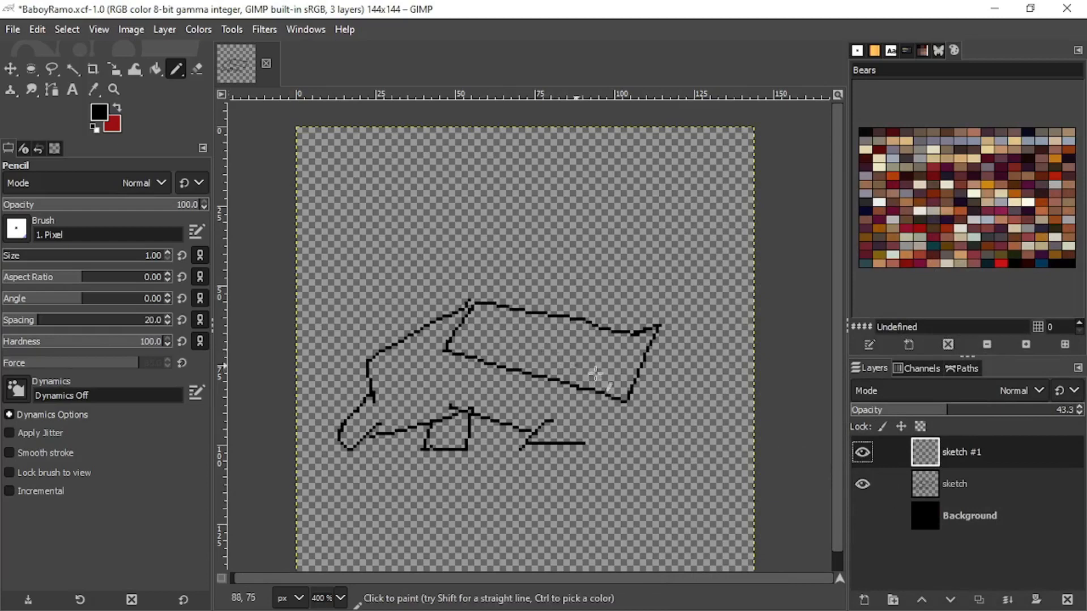
pyautogui.scroll(2, 485, 381)
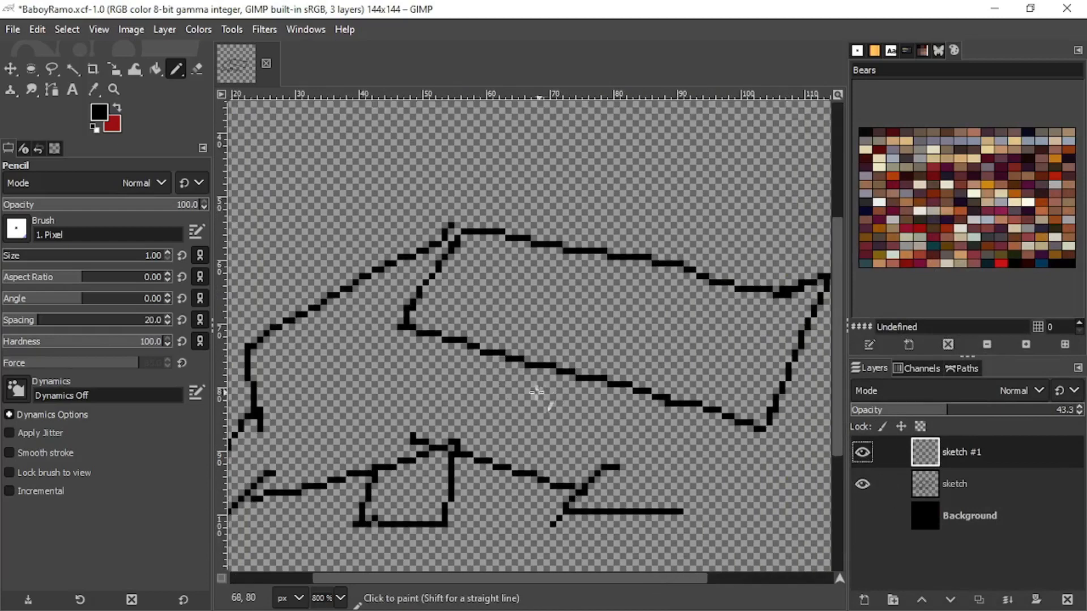
pyautogui.moveTo(359, 368); pyautogui.dragTo(550, 365)
# Step: Fade the original rough sketch layer to 32.6 opacity as a tracing guide
pyautogui.click(942, 487)
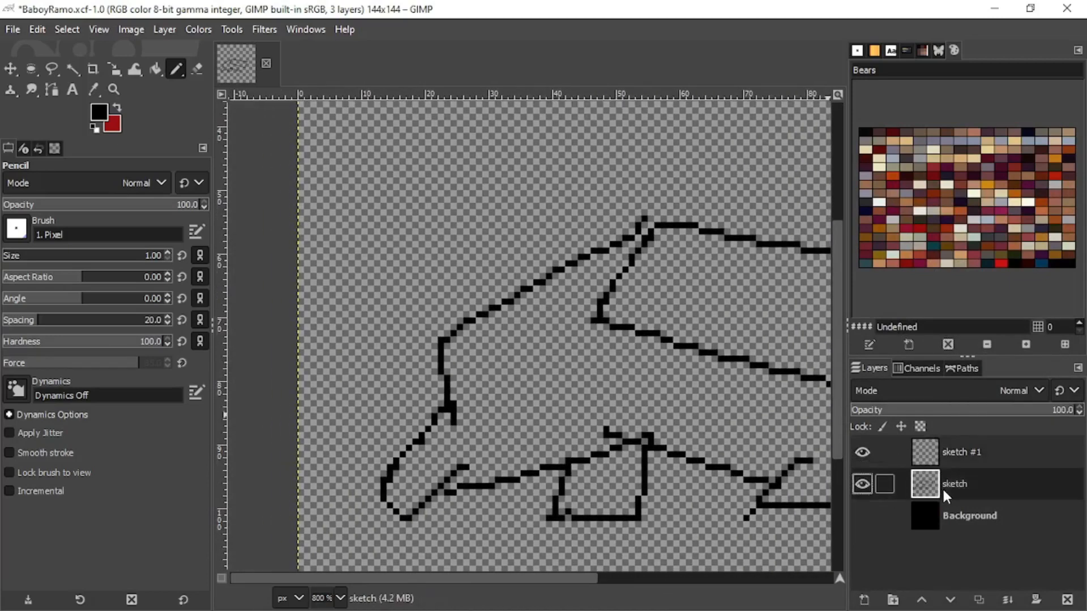
pyautogui.click(968, 453)
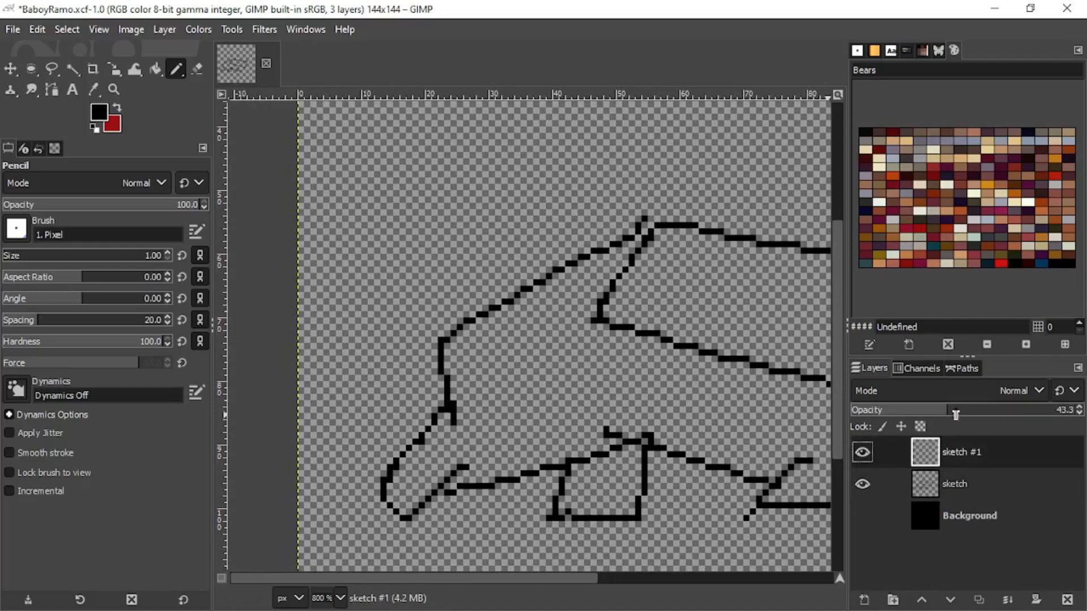
pyautogui.moveTo(956, 415)
pyautogui.mouseDown()
pyautogui.moveTo(1078, 414)
pyautogui.moveTo(923, 416)
pyautogui.mouseUp()
pyautogui.click(935, 478)
pyautogui.scroll(-1, 604, 376)
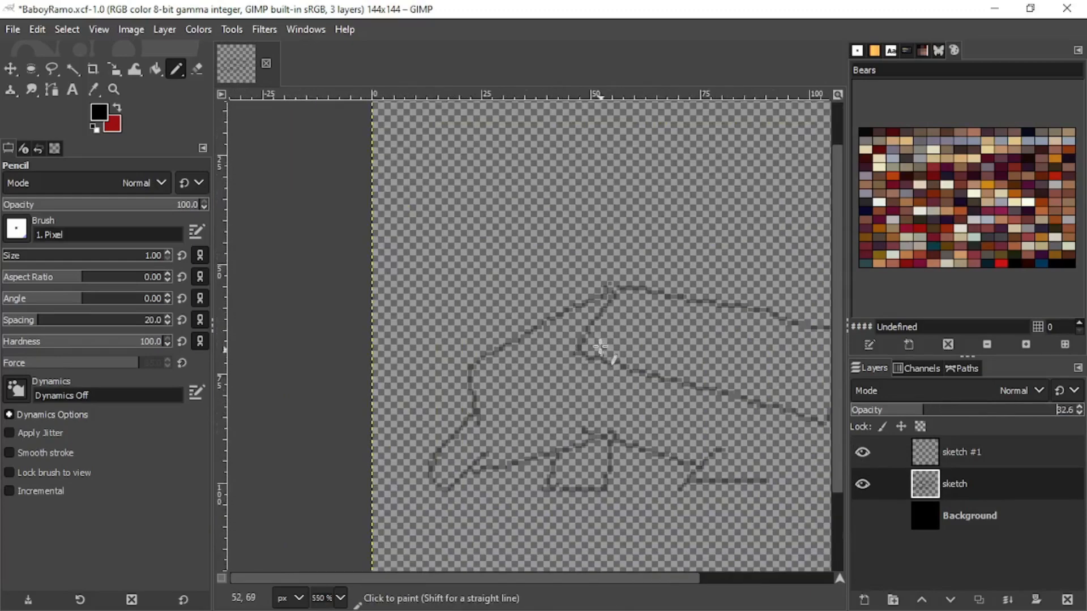
pyautogui.scroll(1, 495, 323)
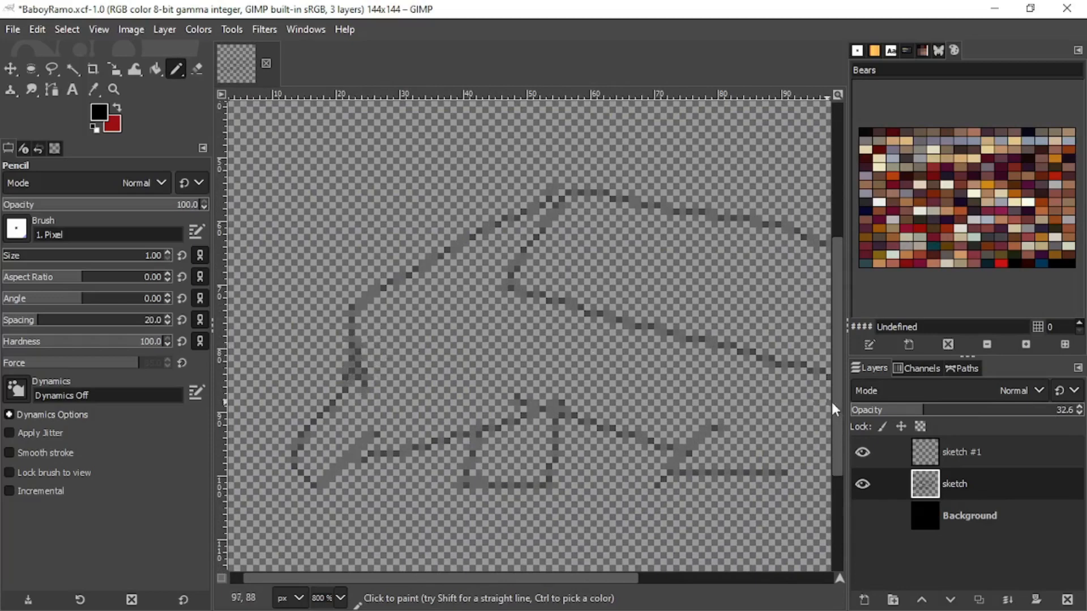
# Step: On the new layer, trace the pig's head as a curve from the snout's base to the torso's upper front corner
pyautogui.click(951, 450)
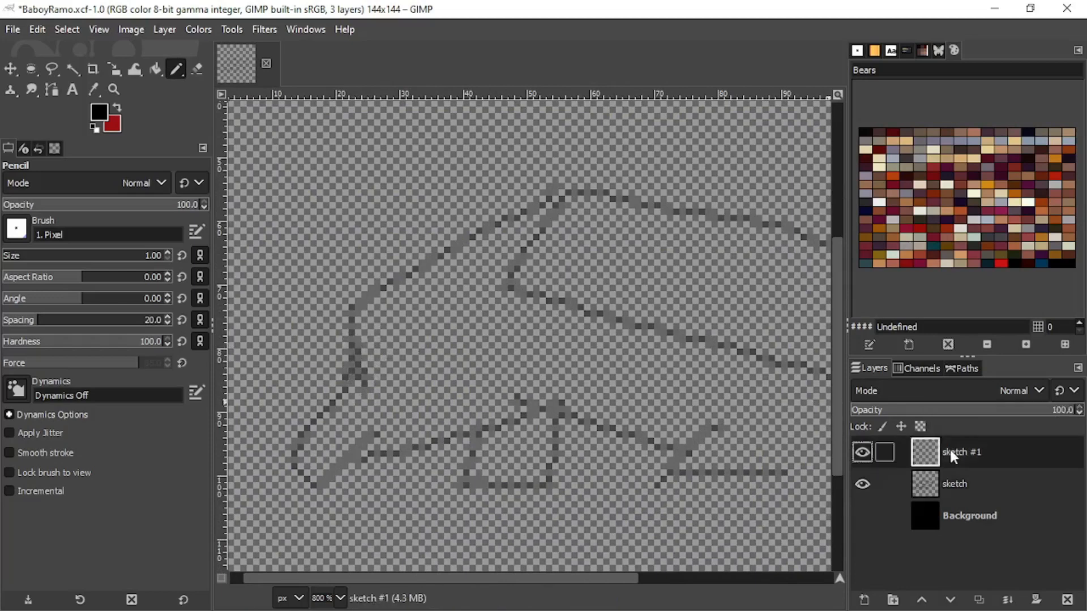
pyautogui.moveTo(340, 397)
pyautogui.mouseDown()
pyautogui.moveTo(341, 321)
pyautogui.moveTo(357, 301)
pyautogui.moveTo(516, 223)
pyautogui.mouseUp()
pyautogui.hotkey('ctrl', 'z')
pyautogui.click(339, 382)
pyautogui.moveTo(346, 373)
pyautogui.mouseDown()
pyautogui.moveTo(366, 303)
pyautogui.moveTo(399, 270)
pyautogui.moveTo(557, 192)
pyautogui.mouseUp()
pyautogui.scroll(-2, 568, 232)
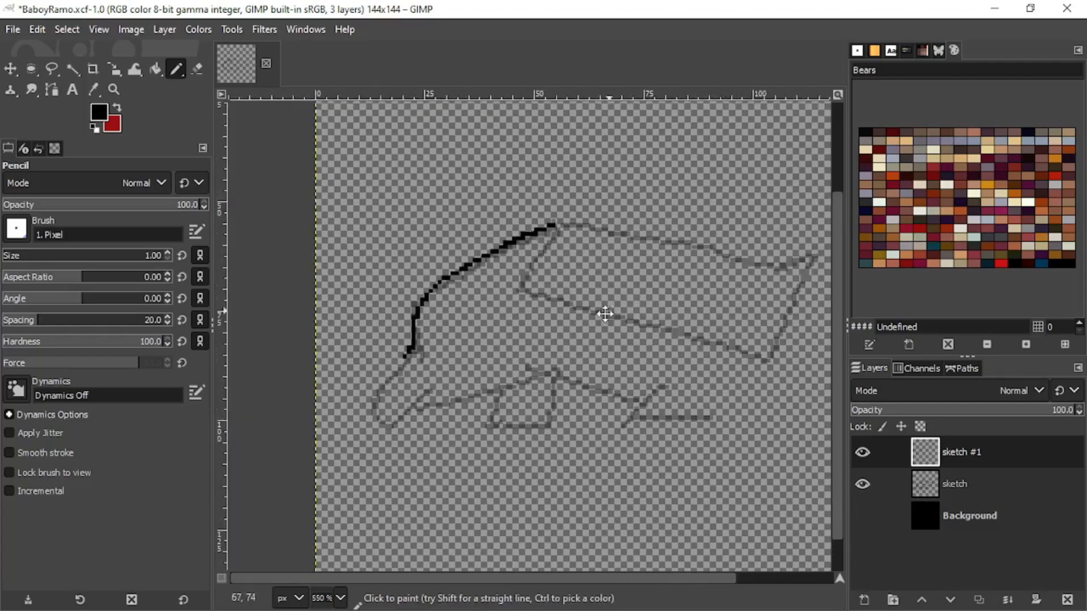
# Step: Extend the outline into an arched back line about 58 px long, sloping over the torso and down past the rump
pyautogui.moveTo(524, 242)
pyautogui.mouseDown()
pyautogui.moveTo(596, 246)
pyautogui.moveTo(713, 279)
pyautogui.moveTo(759, 307)
pyautogui.moveTo(774, 341)
pyautogui.mouseUp()
pyautogui.hscroll(3, 774, 341)
pyautogui.hscroll(2, 641, 352)
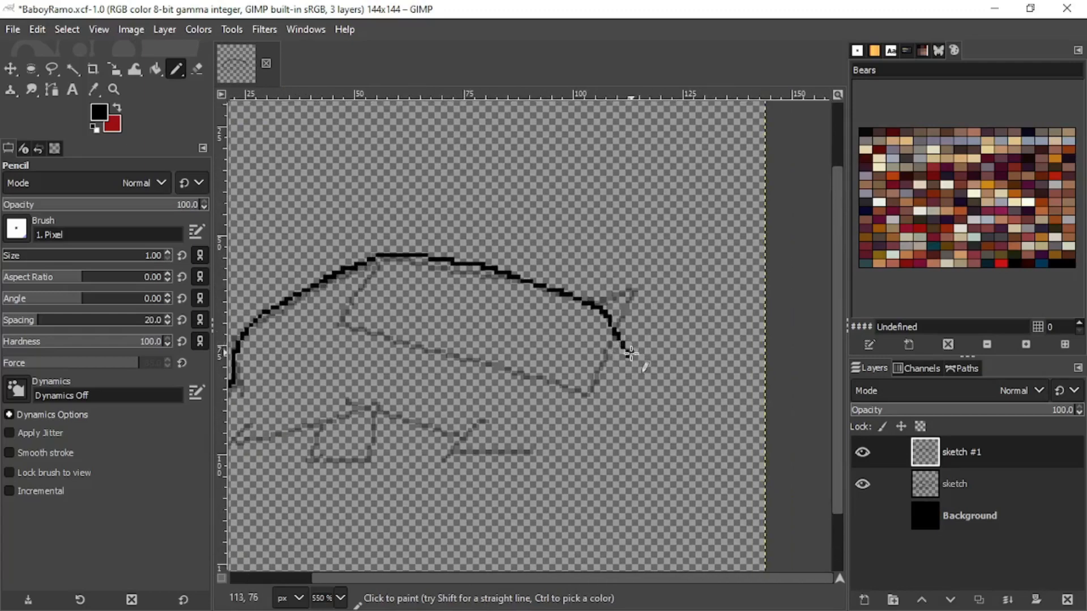
# Step: Draw a curled tail about 12 px wide at the rump and a short rear outline beneath it
pyautogui.moveTo(631, 354)
pyautogui.mouseDown()
pyautogui.moveTo(652, 347)
pyautogui.moveTo(635, 338)
pyautogui.moveTo(649, 308)
pyautogui.moveTo(701, 326)
pyautogui.moveTo(719, 370)
pyautogui.moveTo(697, 387)
pyautogui.moveTo(638, 397)
pyautogui.mouseUp()
pyautogui.scroll(2, 620, 339)
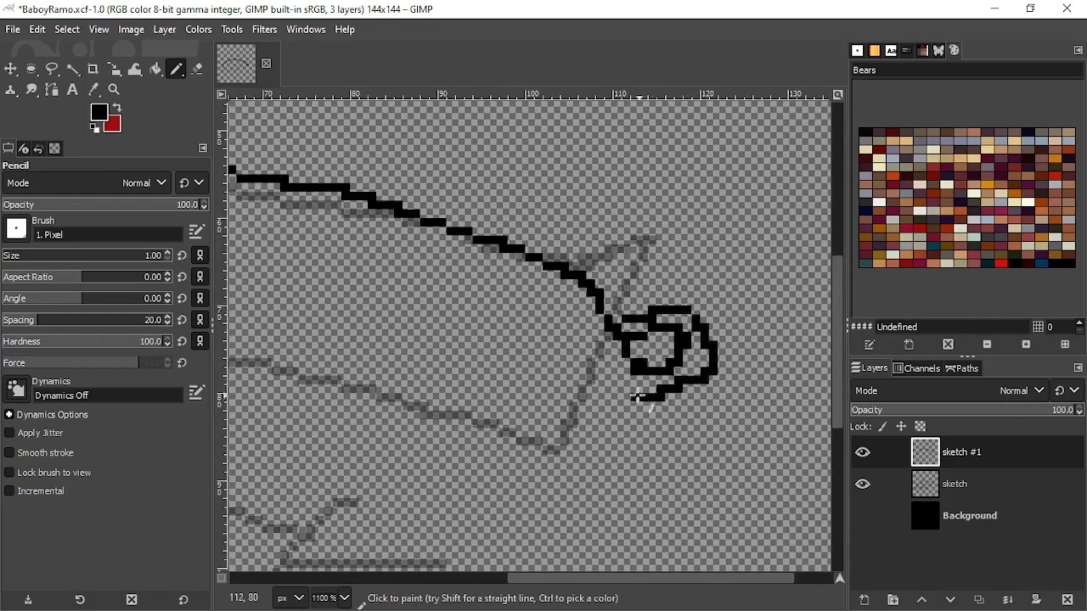
pyautogui.scroll(-2, 638, 396)
pyautogui.scroll(1, 628, 317)
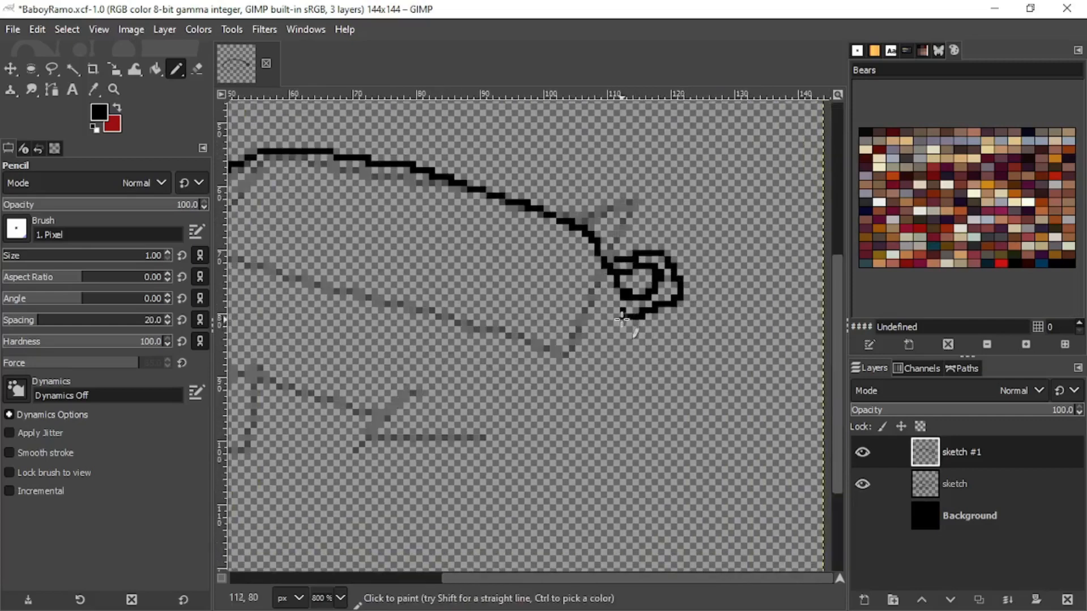
pyautogui.moveTo(622, 319); pyautogui.dragTo(638, 361)
# Step: Open the image's grid configuration
pyautogui.scroll(-3, 631, 365)
pyautogui.moveTo(535, 385); pyautogui.dragTo(621, 334)
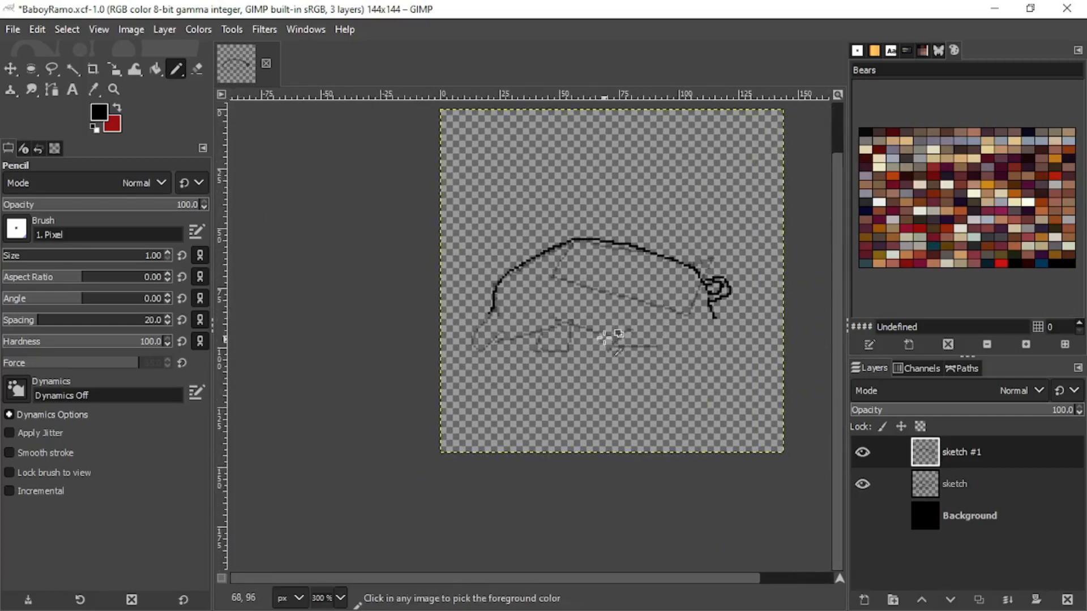
pyautogui.scroll(2, 611, 331)
pyautogui.click(131, 30)
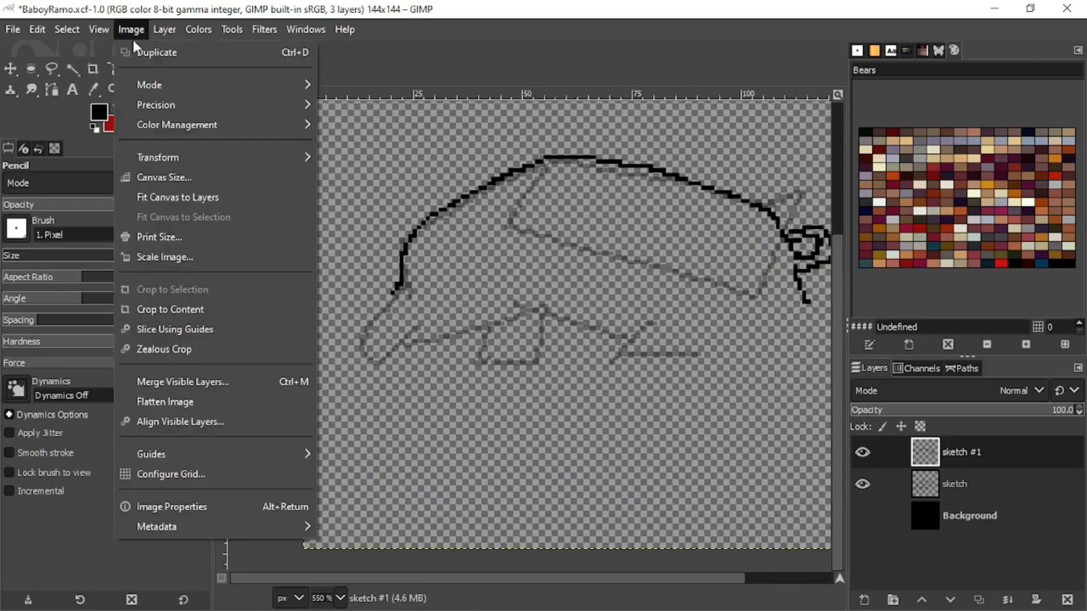
pyautogui.click(175, 473)
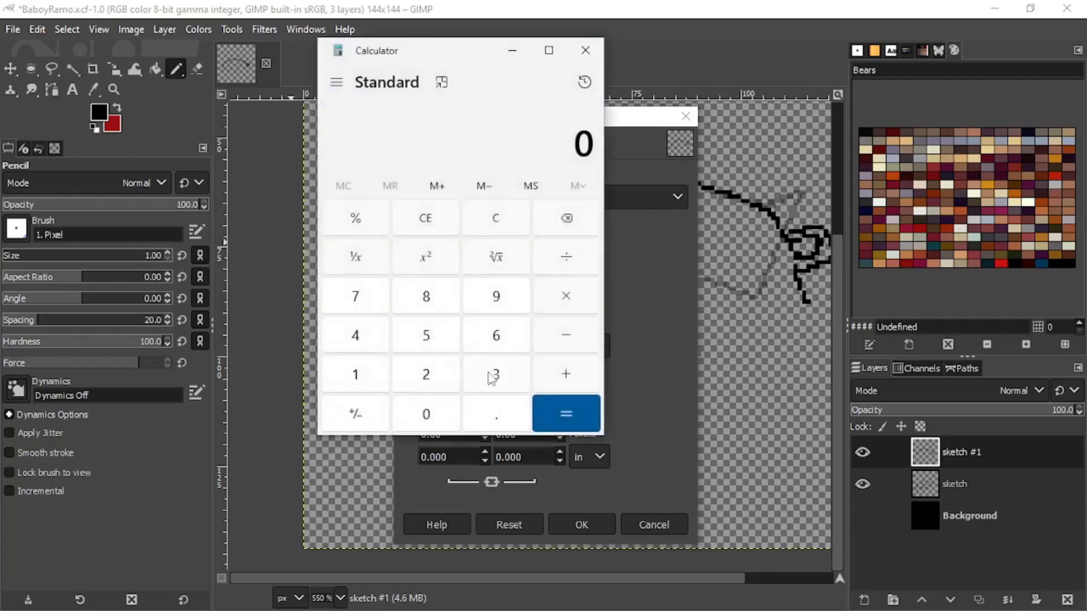
# Step: In Calculator, add 36 four times to check it as a grid spacing for the canvas
pyautogui.click(491, 377)
pyautogui.click(508, 350)
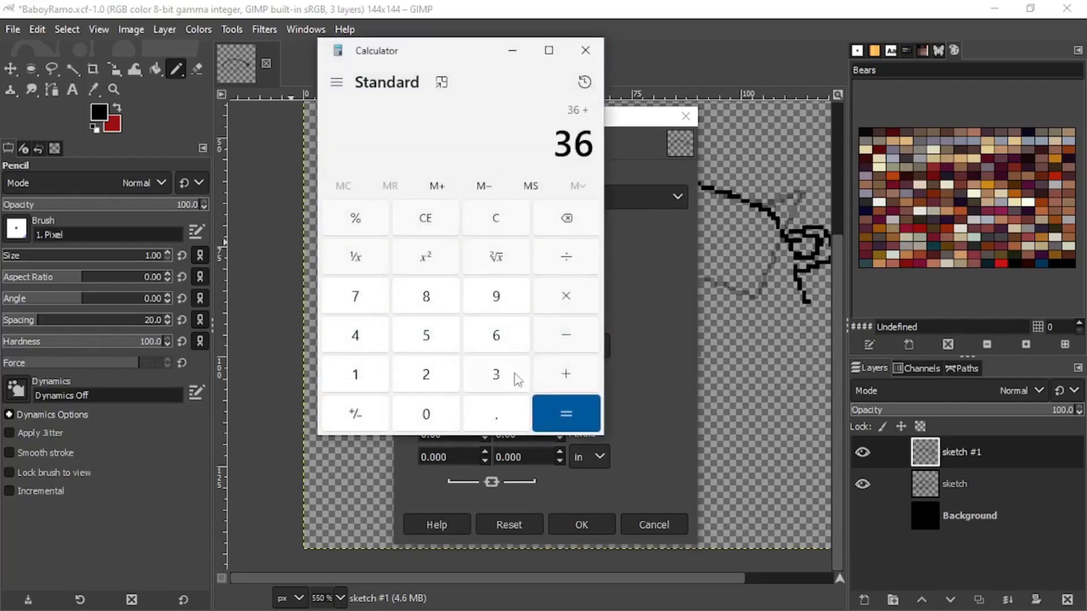
pyautogui.click(572, 377)
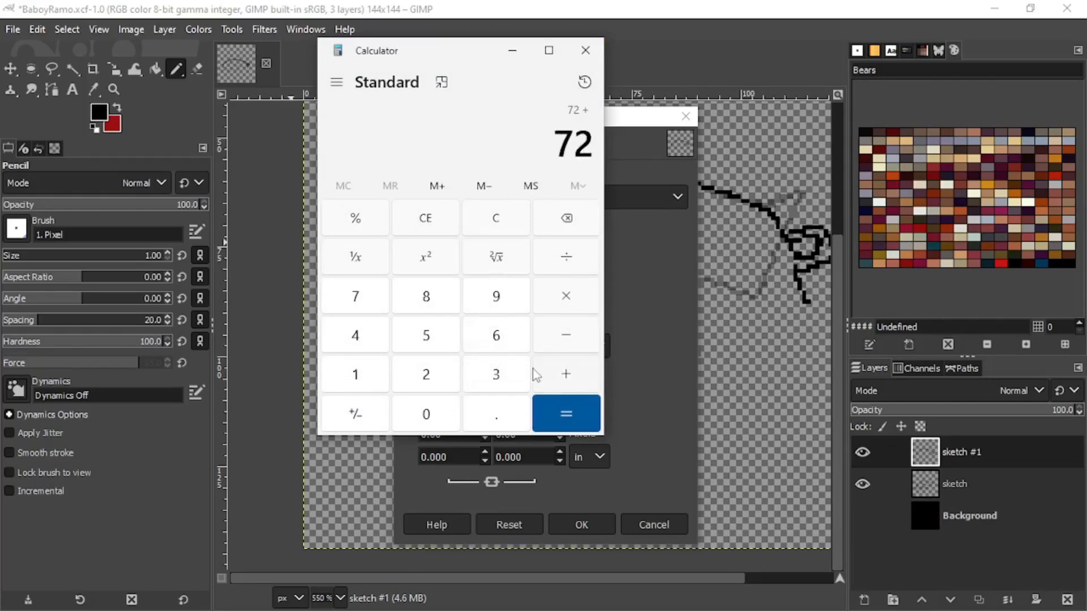
pyautogui.click(497, 374)
pyautogui.click(498, 345)
pyautogui.click(560, 380)
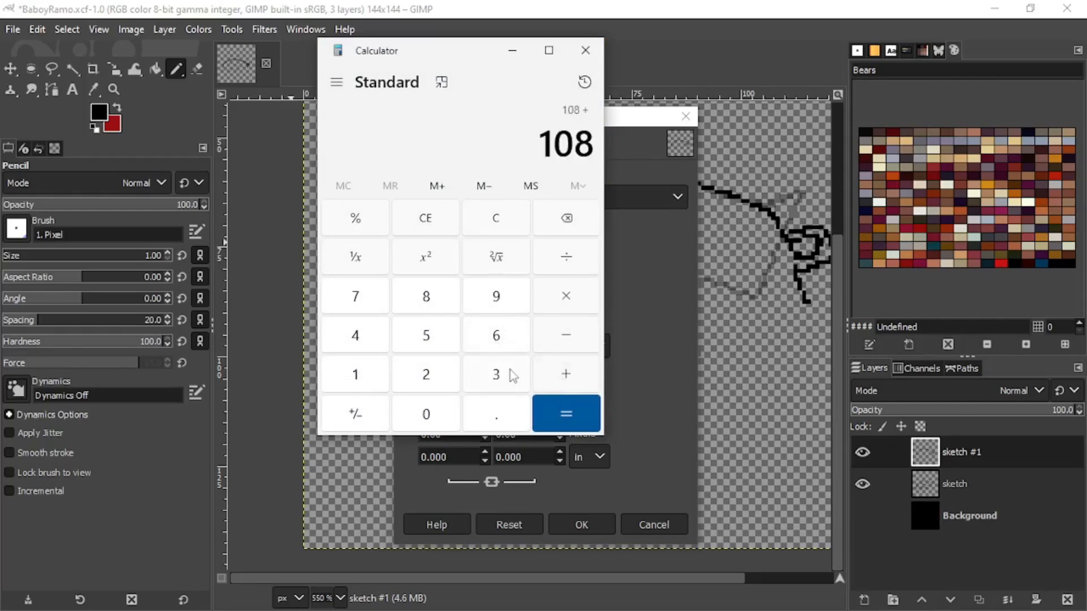
pyautogui.click(498, 378)
pyautogui.click(498, 350)
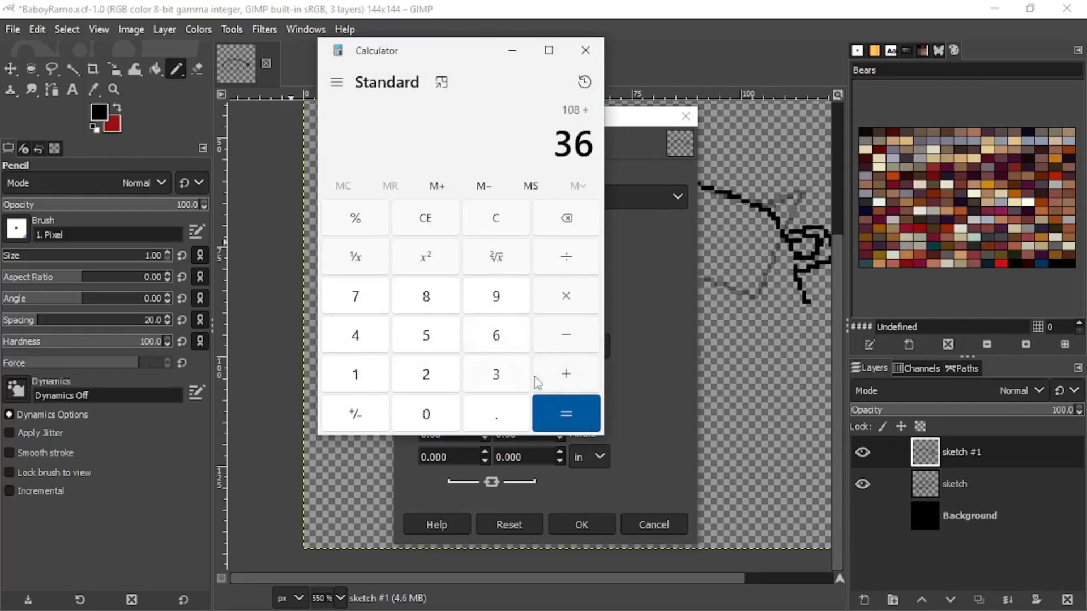
pyautogui.click(568, 417)
# Step: Clear the calculation and add 16 and 16
pyautogui.click(498, 221)
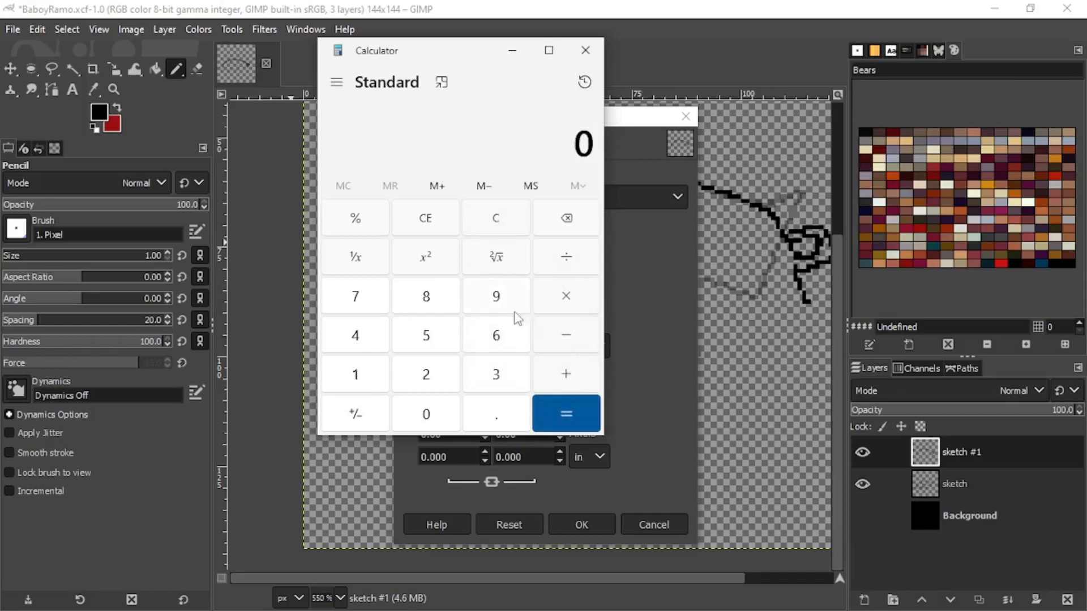
pyautogui.click(367, 386)
pyautogui.click(492, 339)
pyautogui.click(379, 385)
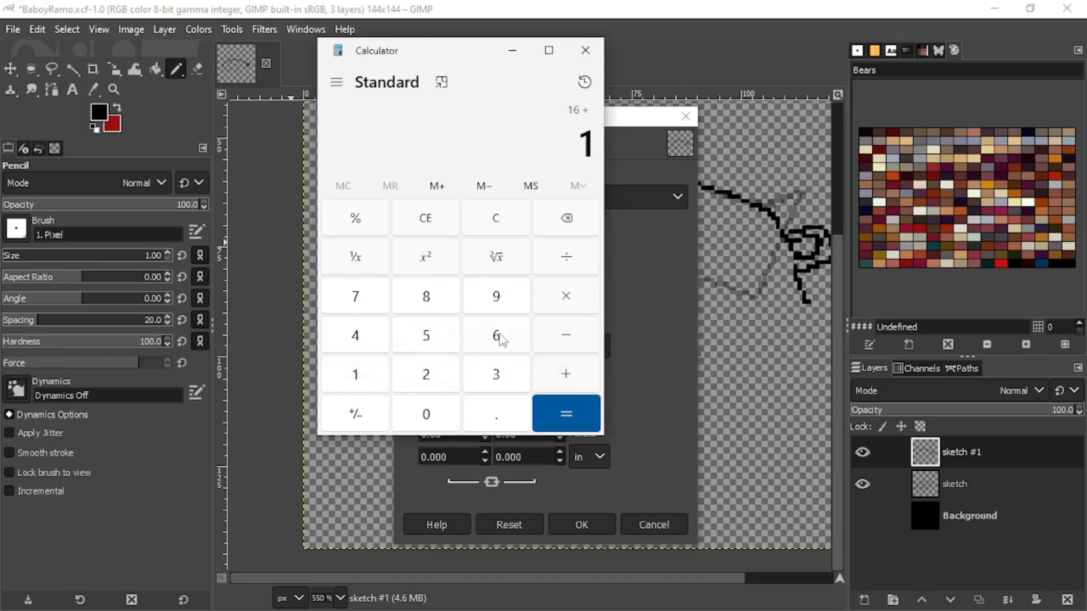
pyautogui.click(496, 340)
pyautogui.click(563, 425)
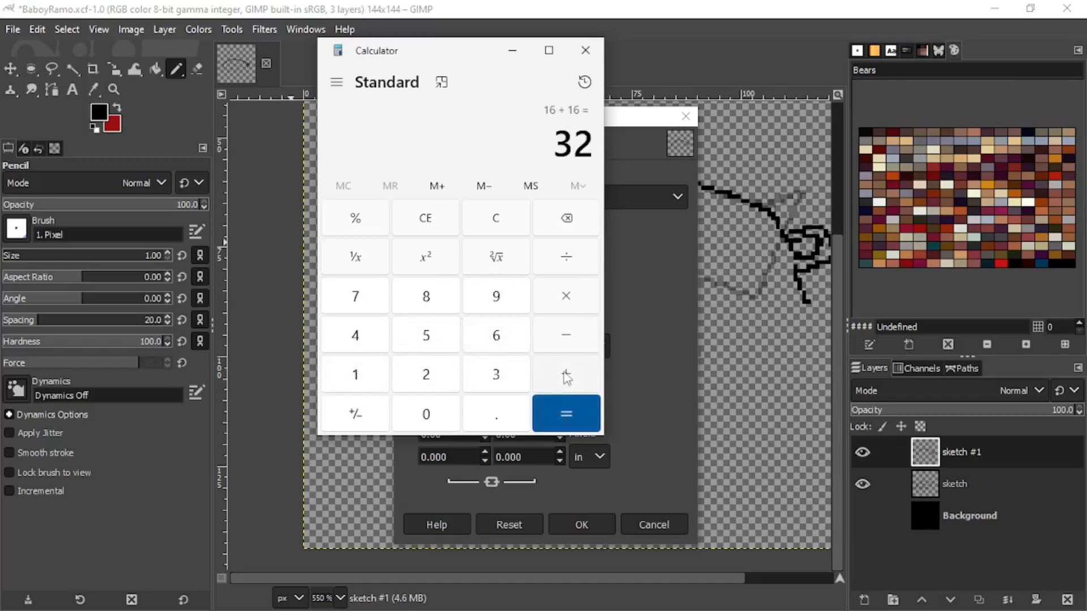
# Step: Clear the calculation, halve 36 four times in a row, and close Calculator
pyautogui.click(503, 211)
pyautogui.click(494, 368)
pyautogui.click(498, 339)
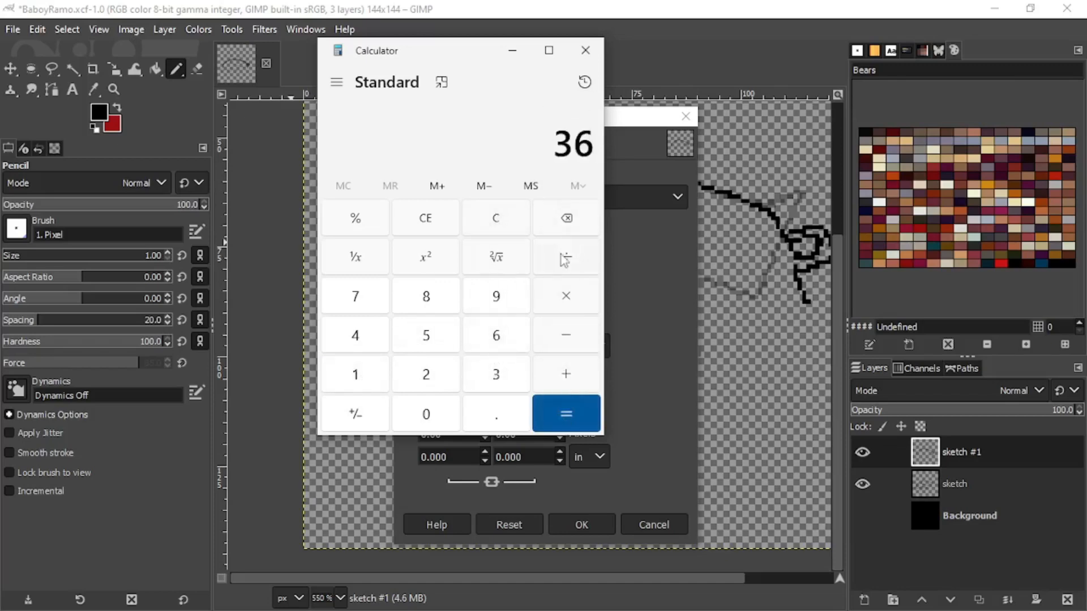
pyautogui.click(428, 382)
pyautogui.click(565, 413)
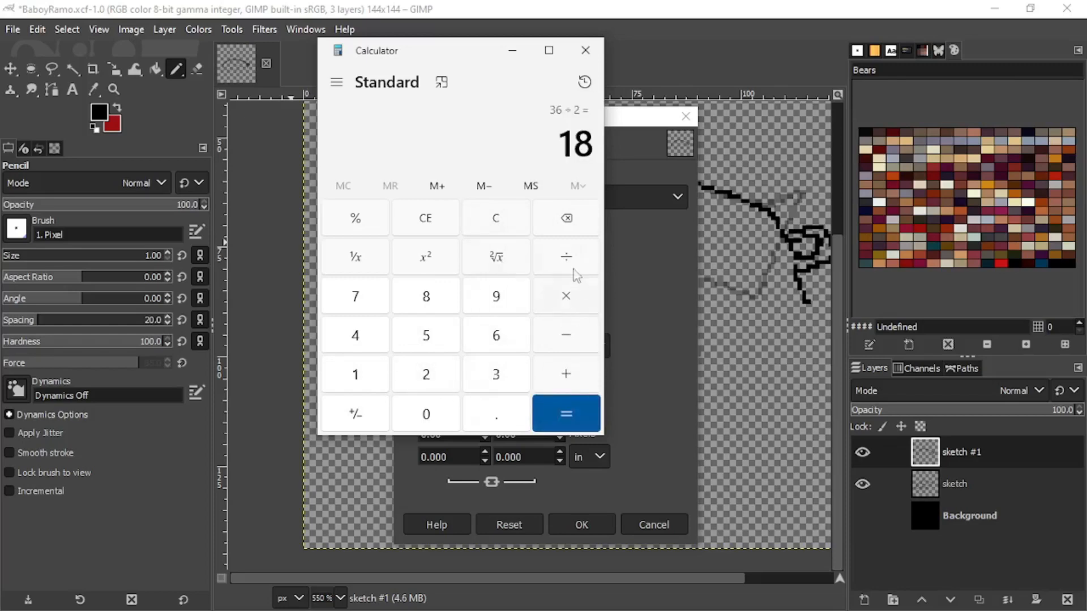
pyautogui.click(439, 378)
pyautogui.click(565, 412)
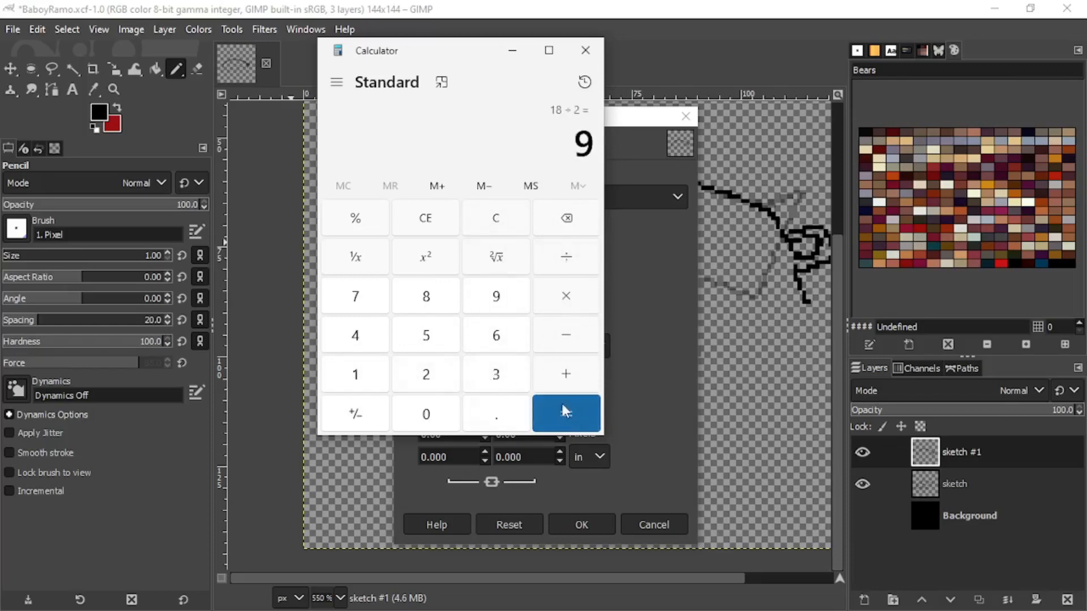
pyautogui.click(425, 374)
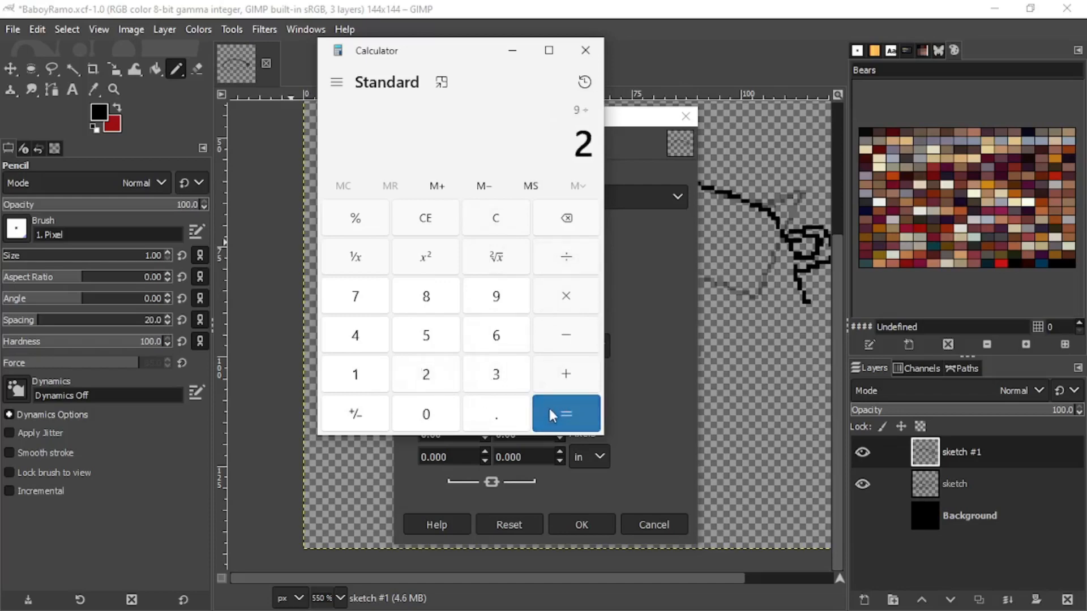
pyautogui.click(546, 404)
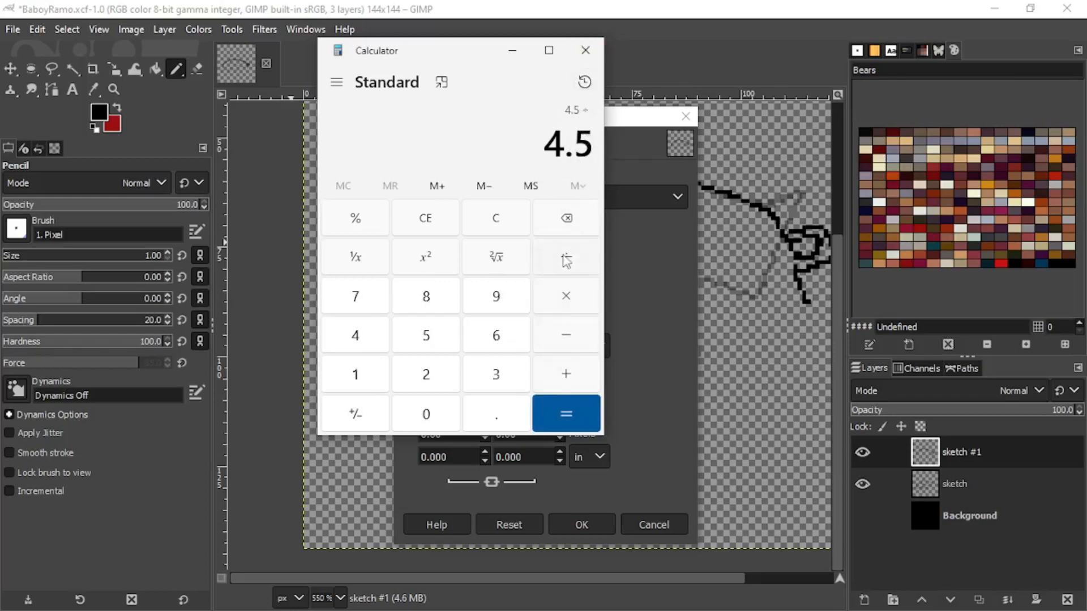
pyautogui.click(425, 374)
pyautogui.click(564, 412)
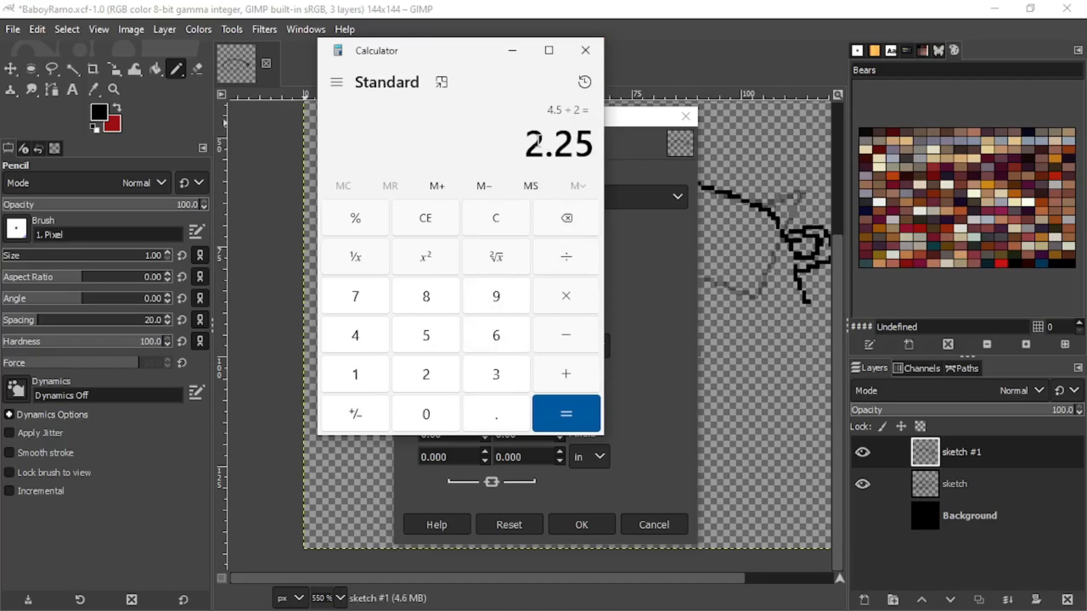
pyautogui.click(585, 52)
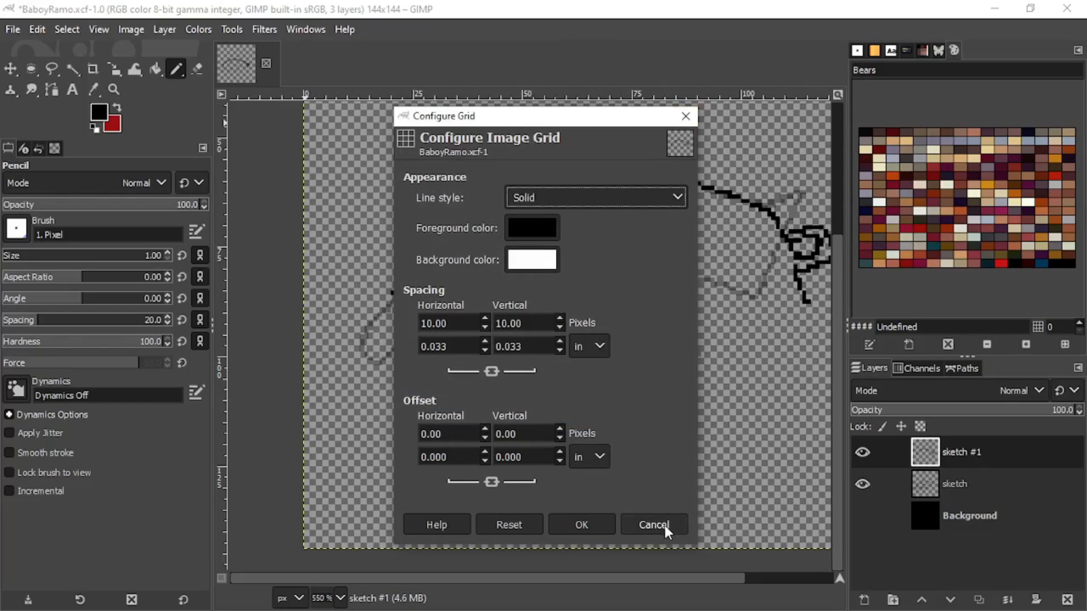
# Step: Set the image grid's horizontal and vertical spacing to 36 pixels and apply it
pyautogui.click(451, 324)
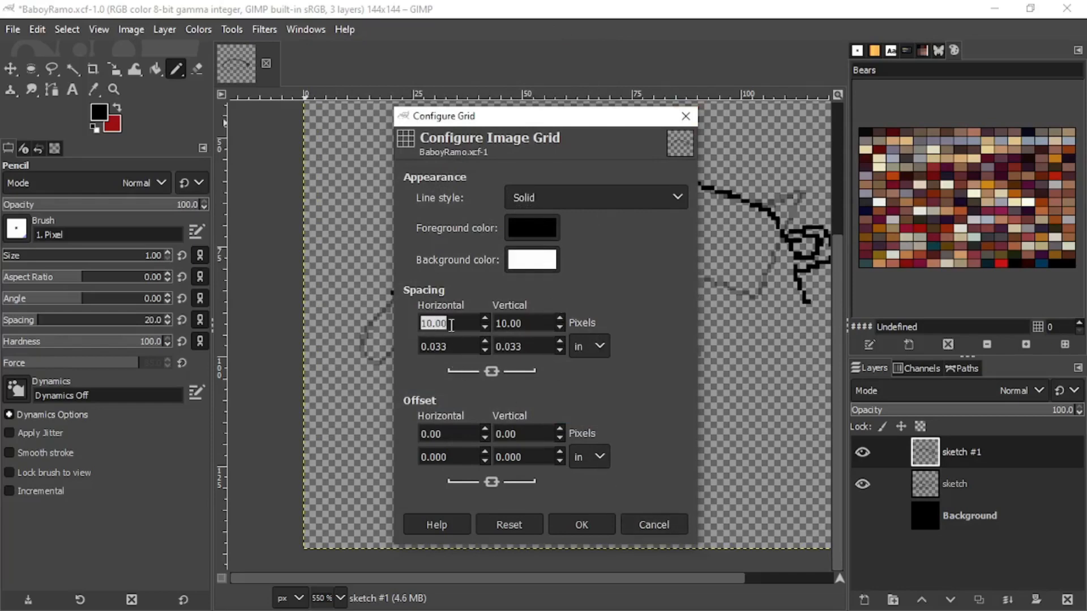
pyautogui.write('36')
pyautogui.press('Tab')
pyautogui.write('3')
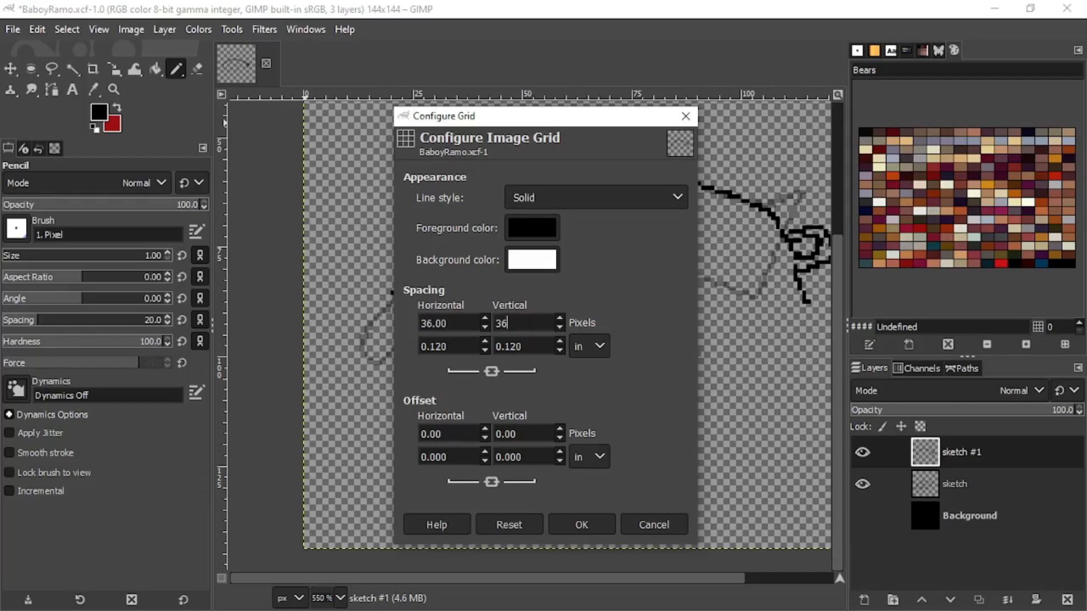
pyautogui.click(585, 525)
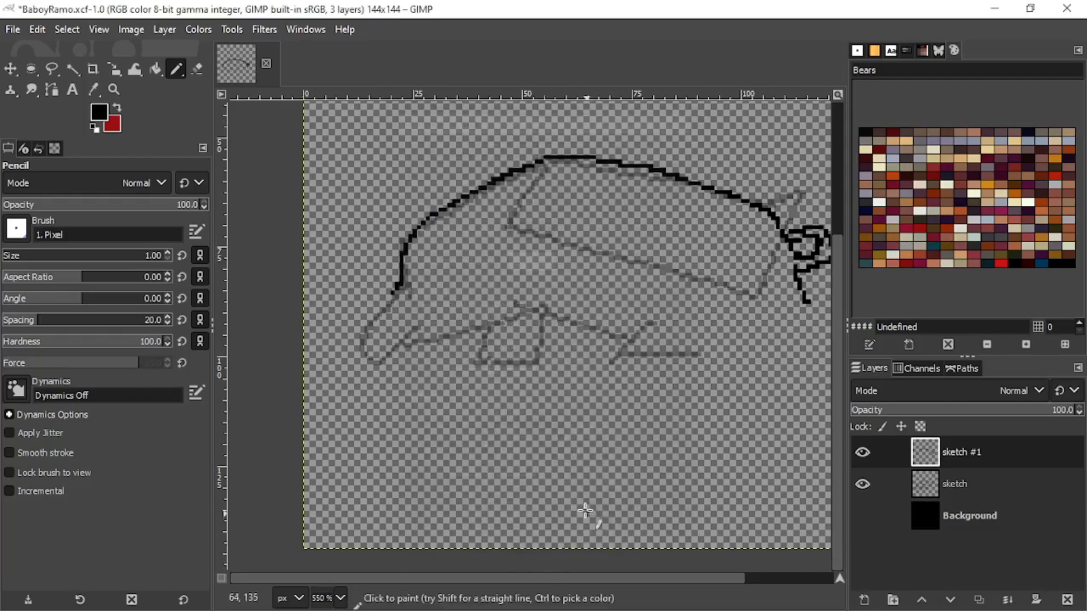
# Step: Show the grid over the canvas
pyautogui.click(132, 30)
pyautogui.click(131, 30)
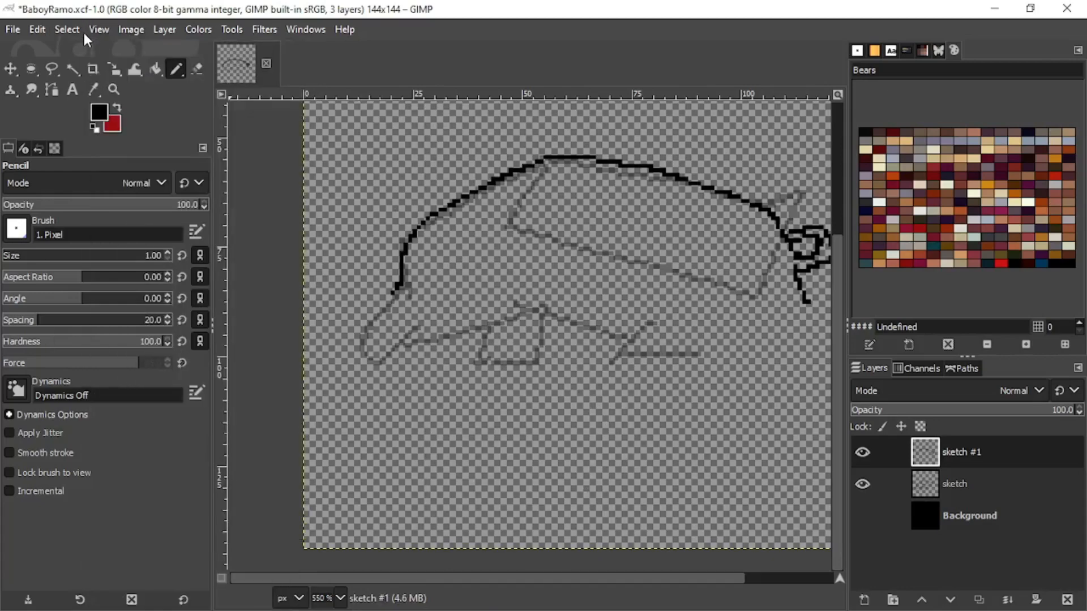
pyautogui.click(99, 30)
pyautogui.click(144, 402)
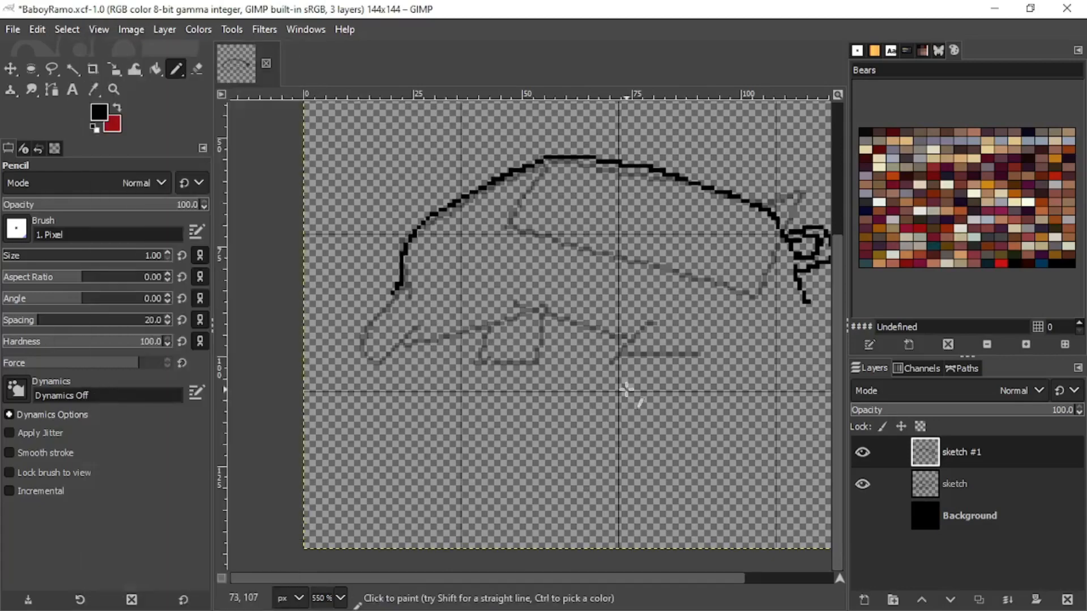
pyautogui.moveTo(652, 352)
pyautogui.mouseDown()
pyautogui.moveTo(558, 384)
pyautogui.moveTo(582, 422)
pyautogui.moveTo(576, 401)
pyautogui.mouseUp()
pyautogui.scroll(-2, 576, 401)
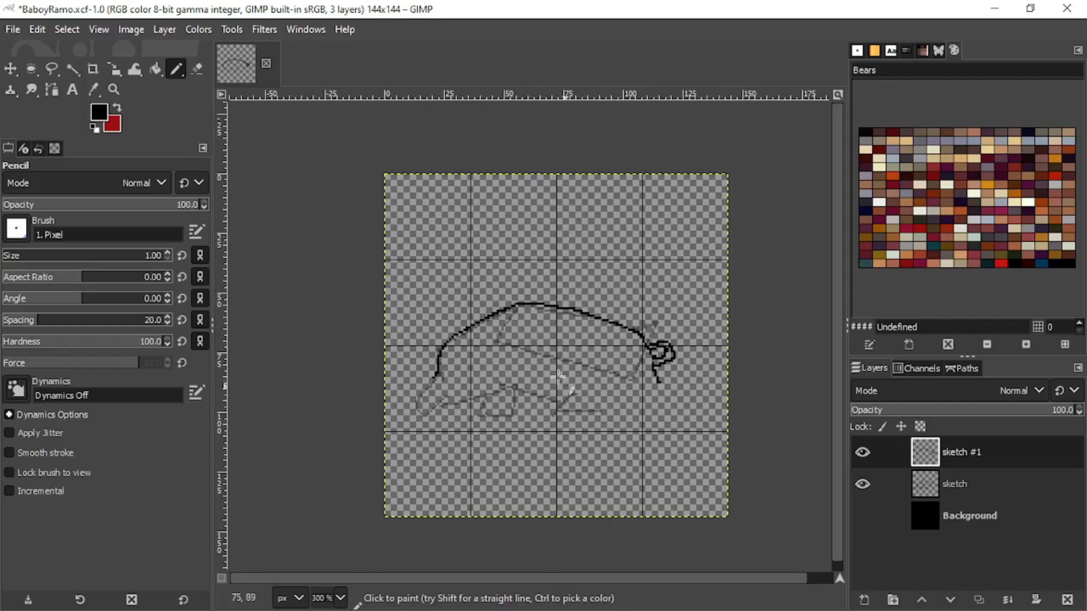
pyautogui.scroll(2, 542, 333)
pyautogui.scroll(-2, 639, 182)
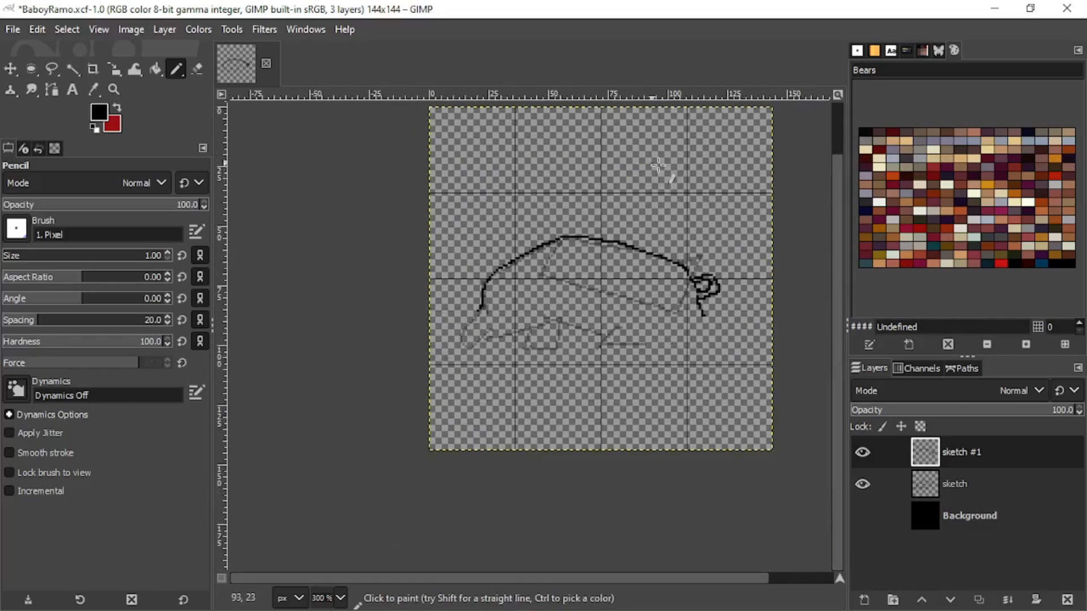
pyautogui.scroll(1, 636, 286)
pyautogui.scroll(2, 620, 334)
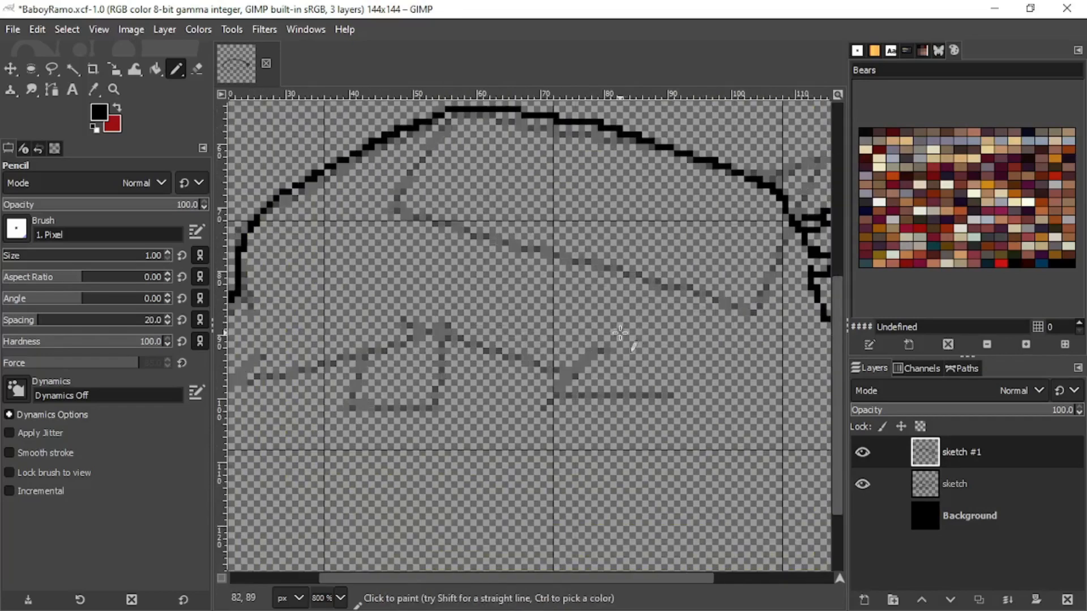
pyautogui.scroll(-1, 562, 327)
pyautogui.scroll(-2, 492, 294)
pyautogui.scroll(2, 485, 298)
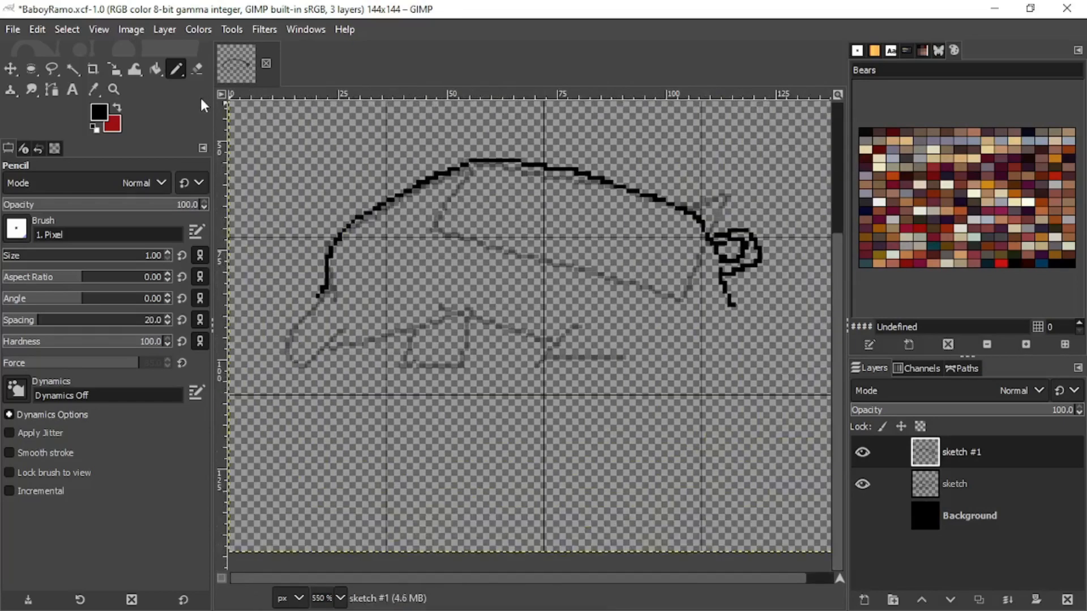
# Step: Extend the black outline down the face to a pointed snout, turn it back toward the chin, and thicken the snout's upper edge
pyautogui.scroll(1, 373, 312)
pyautogui.scroll(2, 487, 294)
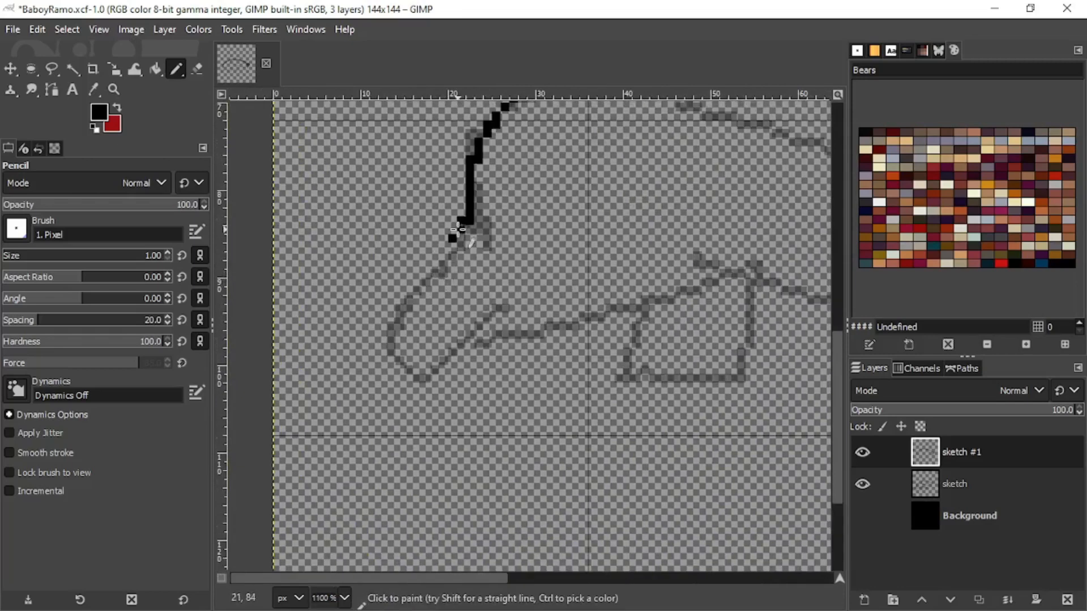
pyautogui.moveTo(458, 229)
pyautogui.mouseDown()
pyautogui.moveTo(399, 360)
pyautogui.moveTo(355, 396)
pyautogui.moveTo(399, 414)
pyautogui.moveTo(419, 441)
pyautogui.mouseUp()
pyautogui.scroll(2, 388, 316)
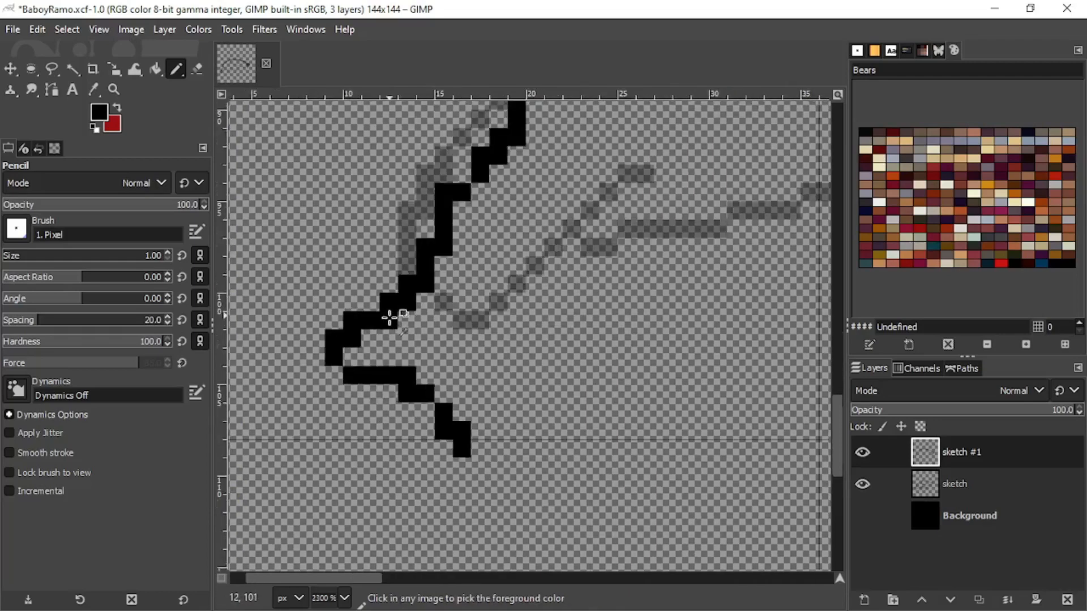
pyautogui.scroll(-2, 389, 315)
pyautogui.moveTo(397, 314); pyautogui.dragTo(413, 262)
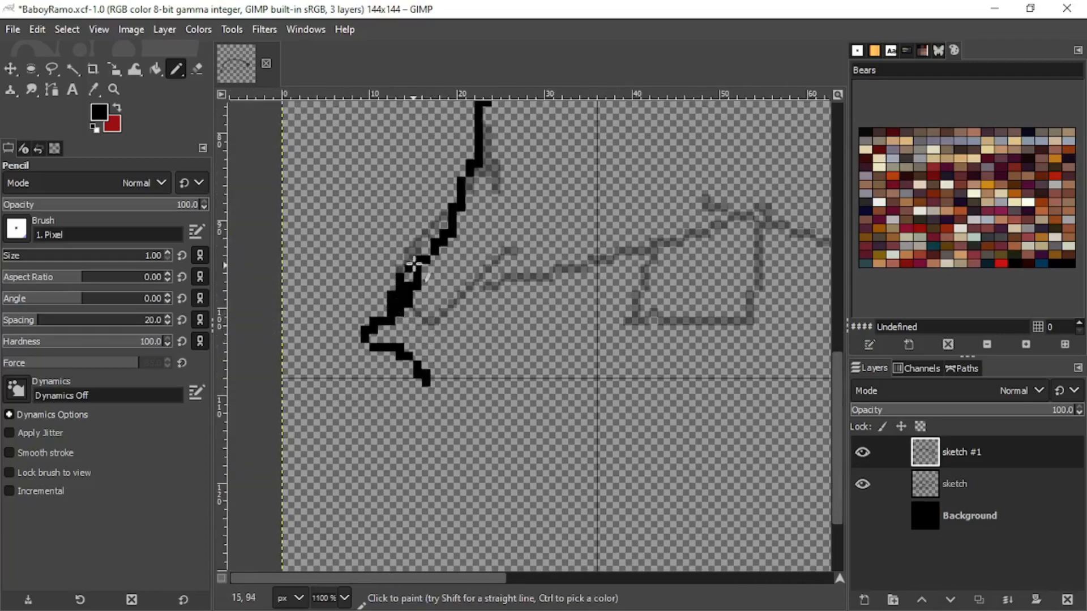
pyautogui.click(408, 276)
# Step: Draw the lower jaw from the chin up to the throat, and continue the line to the chest at about x=51
pyautogui.scroll(2, 447, 336)
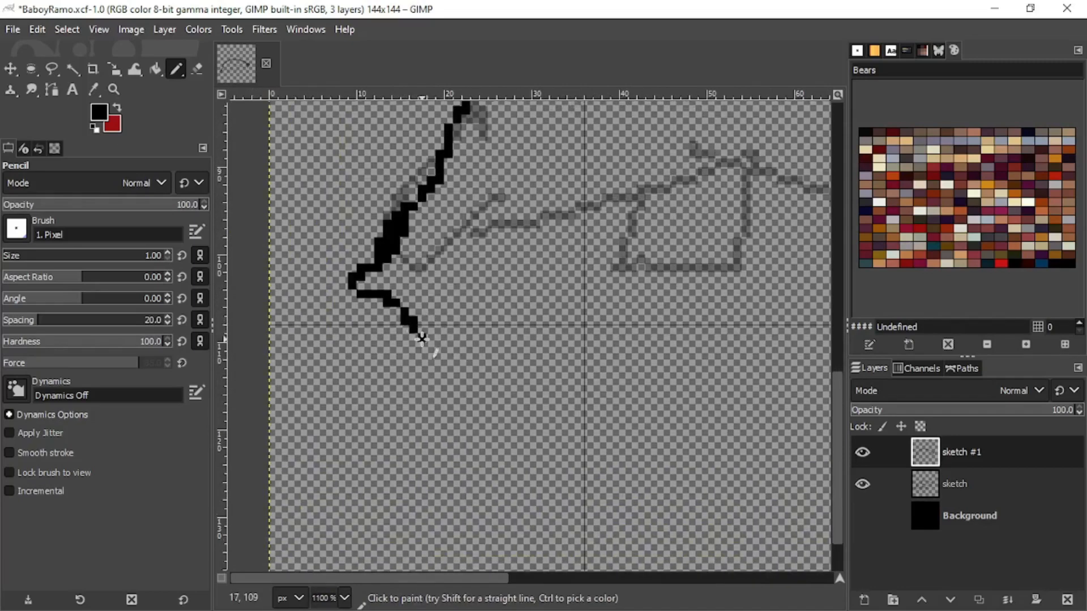
pyautogui.moveTo(423, 338)
pyautogui.mouseDown()
pyautogui.moveTo(454, 314)
pyautogui.moveTo(483, 306)
pyautogui.moveTo(517, 266)
pyautogui.moveTo(581, 216)
pyautogui.mouseUp()
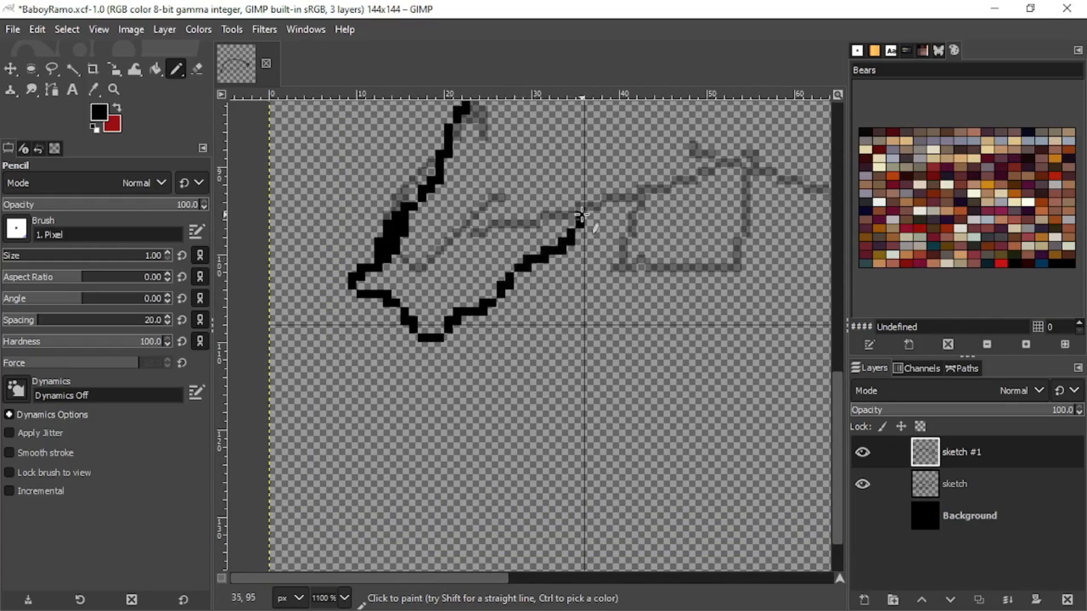
pyautogui.scroll(-2, 589, 248)
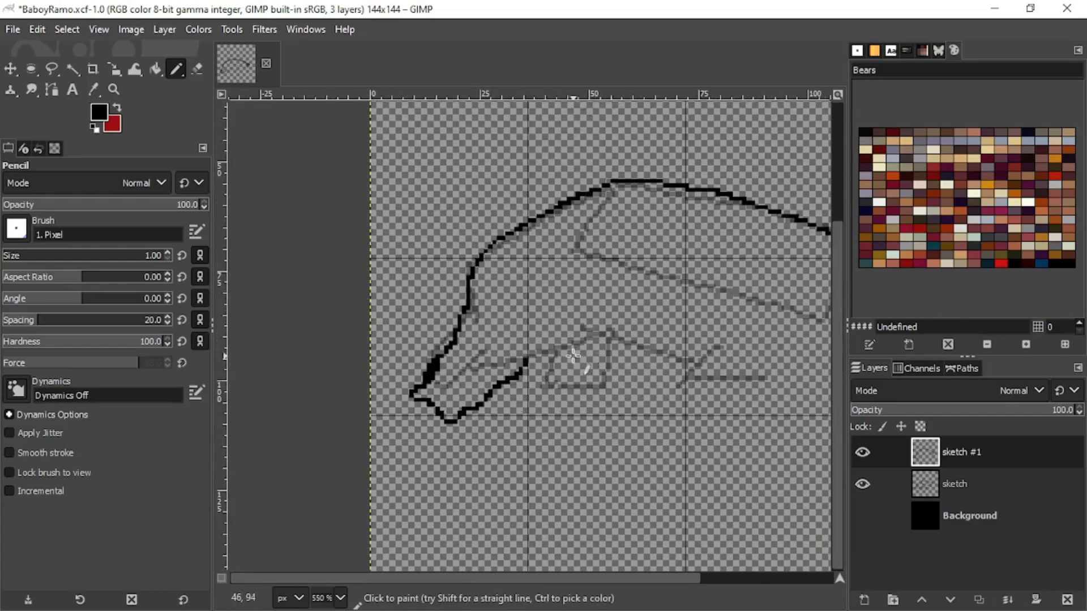
pyautogui.scroll(1, 540, 379)
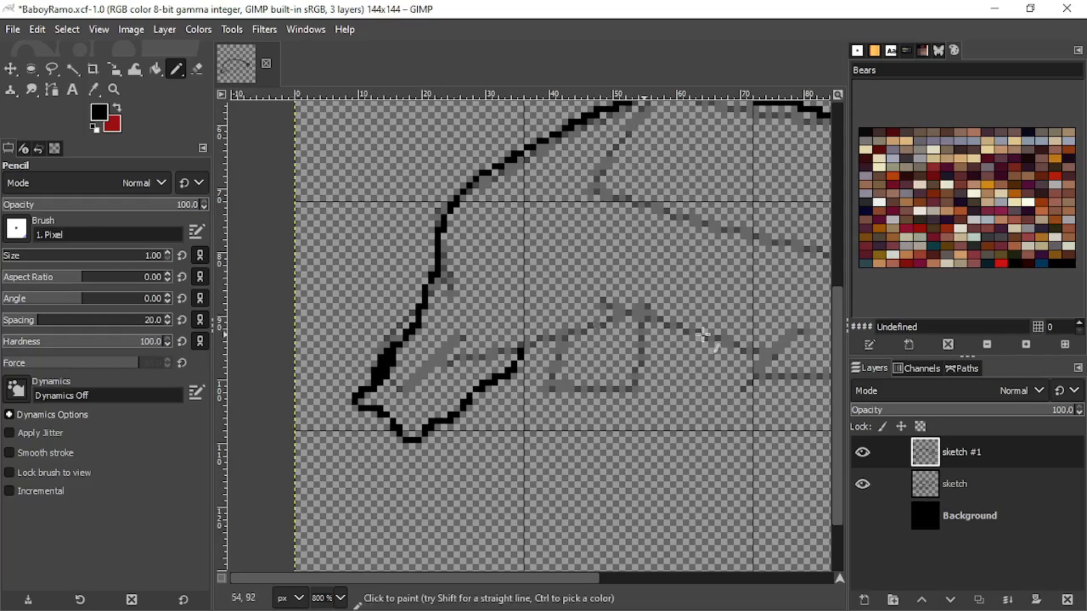
pyautogui.moveTo(514, 362)
pyautogui.mouseDown()
pyautogui.moveTo(587, 361)
pyautogui.moveTo(625, 331)
pyautogui.mouseUp()
pyautogui.press('space')
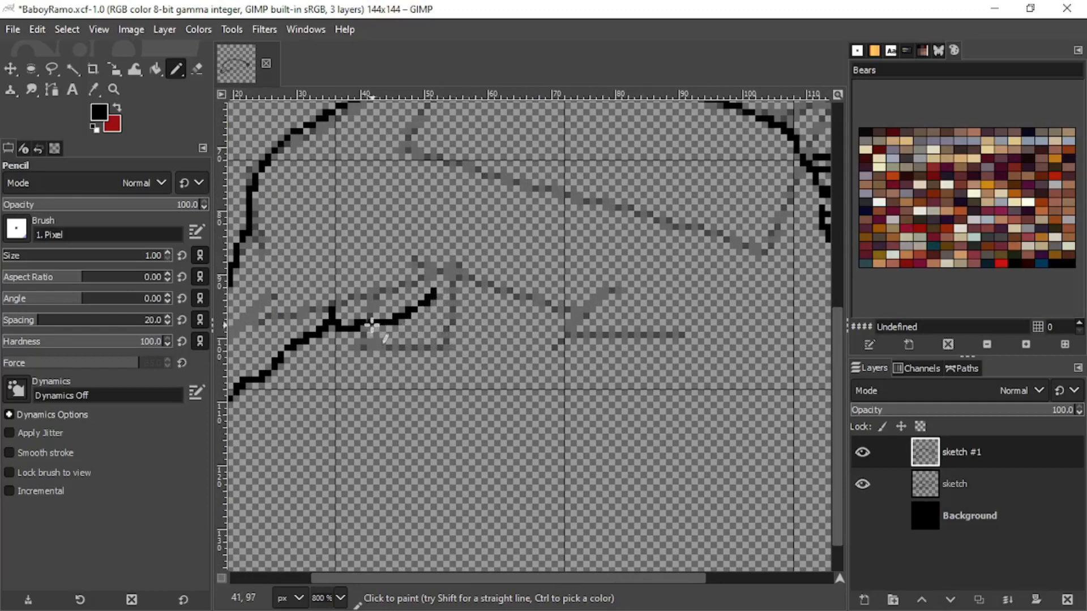
pyautogui.moveTo(378, 322)
pyautogui.mouseDown()
pyautogui.moveTo(363, 369)
pyautogui.moveTo(372, 449)
pyautogui.moveTo(342, 490)
pyautogui.mouseUp()
pyautogui.scroll(-2, 351, 486)
pyautogui.scroll(1, 351, 487)
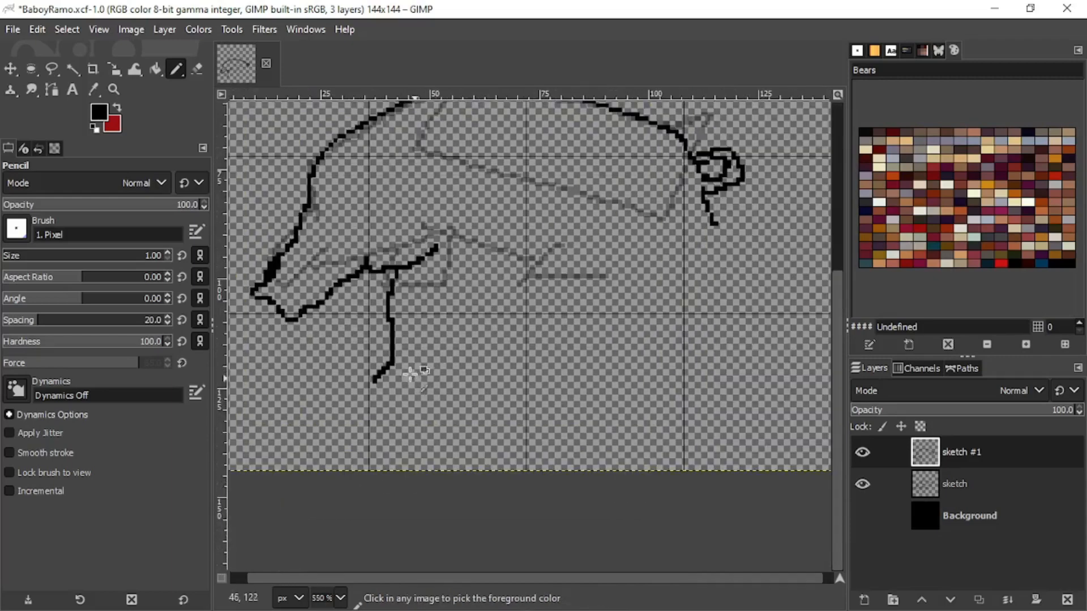
pyautogui.hotkey('ctrl', 'z')
pyautogui.scroll(2, 402, 355)
pyautogui.moveTo(399, 247); pyautogui.dragTo(392, 277)
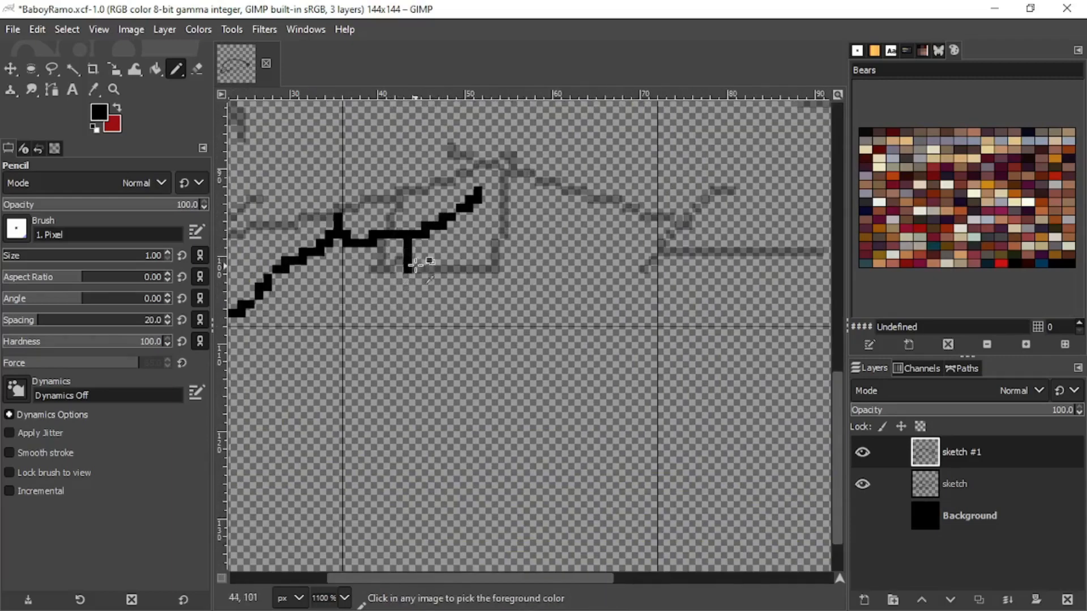
pyautogui.hotkey('ctrl', 'z')
pyautogui.moveTo(451, 216)
pyautogui.mouseDown()
pyautogui.moveTo(443, 302)
pyautogui.moveTo(485, 365)
pyautogui.moveTo(488, 391)
pyautogui.moveTo(476, 433)
pyautogui.moveTo(424, 459)
pyautogui.mouseUp()
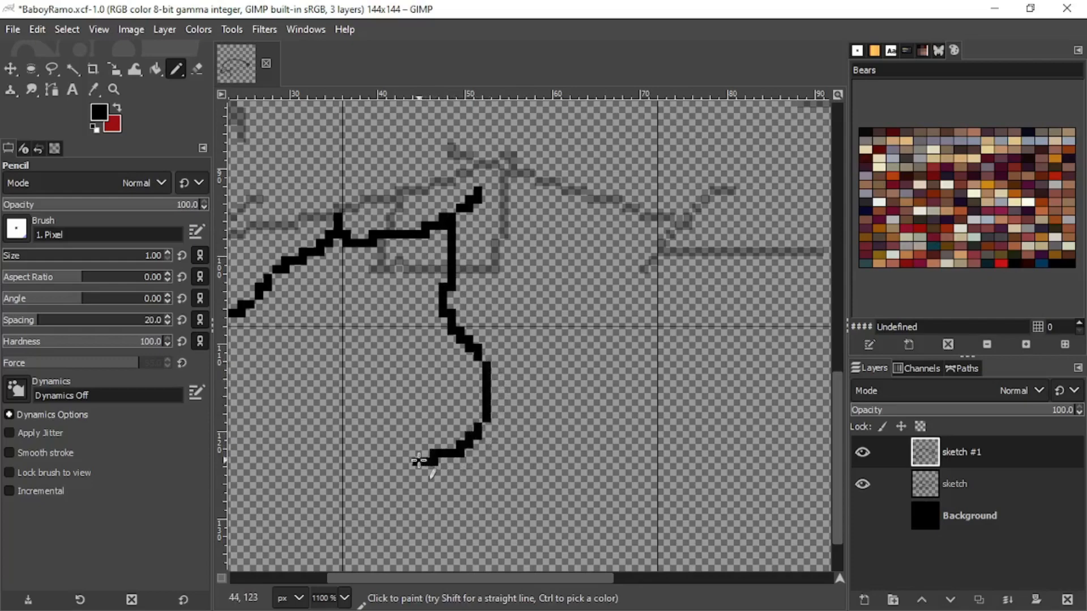
pyautogui.scroll(-5, 418, 461)
pyautogui.scroll(-3, 419, 334)
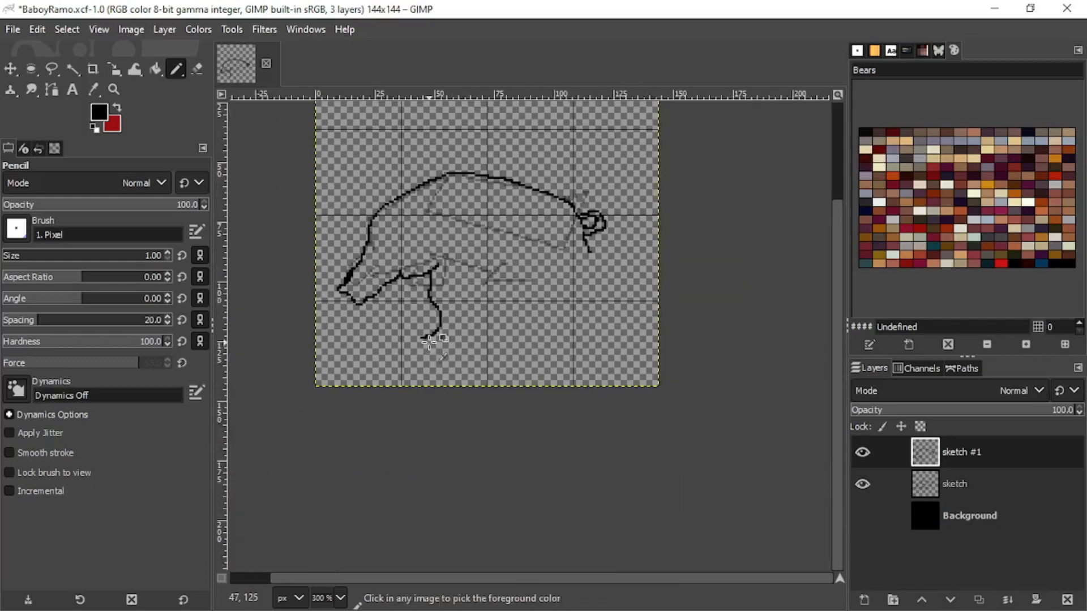
# Step: Outline the front leg below the chest with a front edge, a hoof, a flat base and a straight back edge
pyautogui.scroll(1, 437, 232)
pyautogui.moveTo(427, 214); pyautogui.dragTo(422, 311)
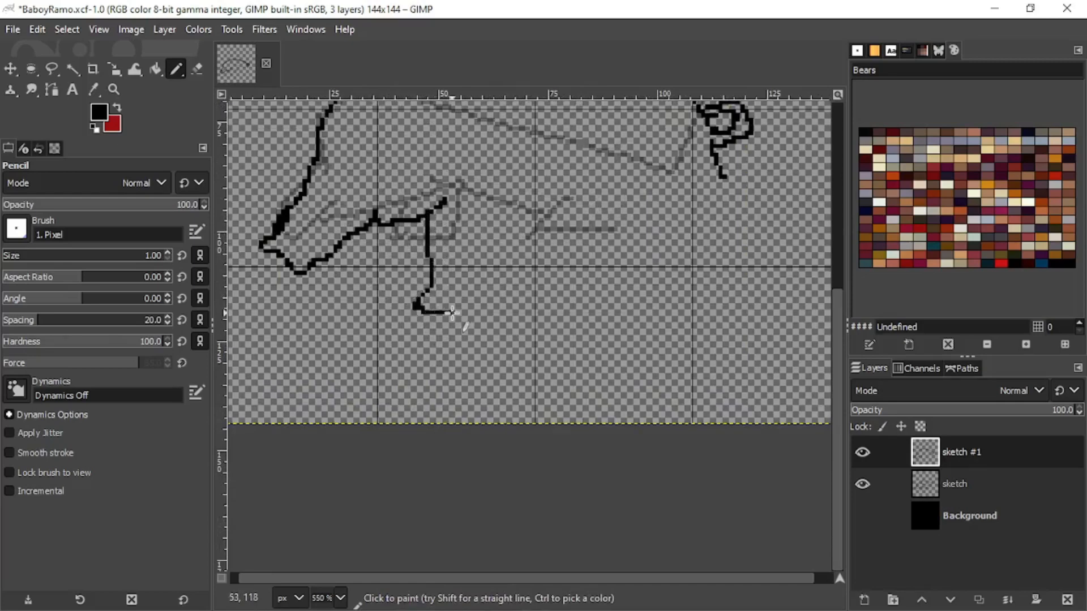
pyautogui.scroll(1, 461, 313)
pyautogui.scroll(2, 474, 313)
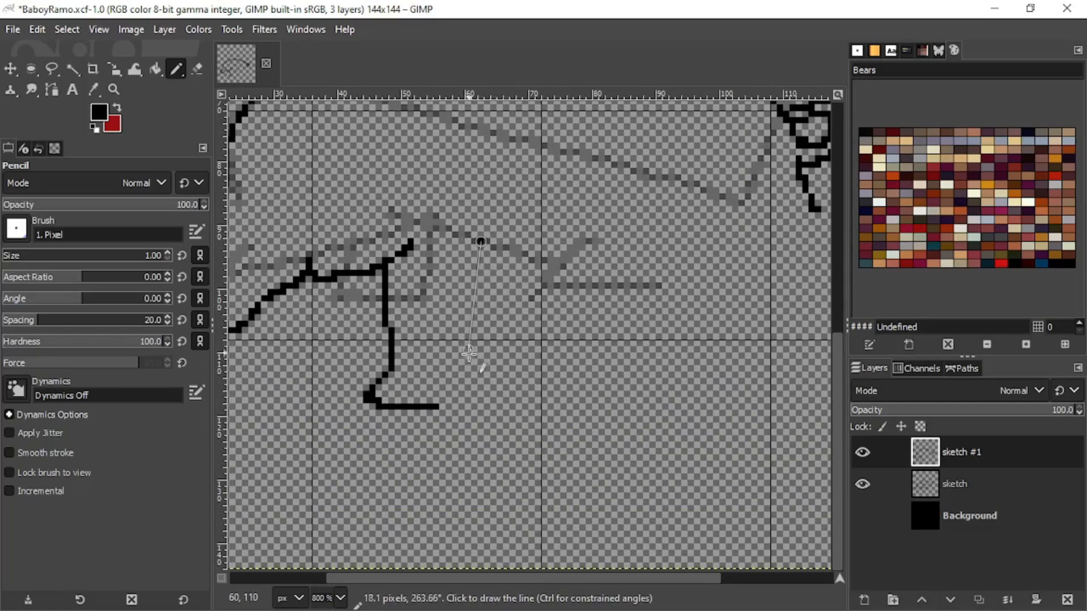
pyautogui.keyDown('shift'); pyautogui.click(443, 405); pyautogui.keyUp('shift')
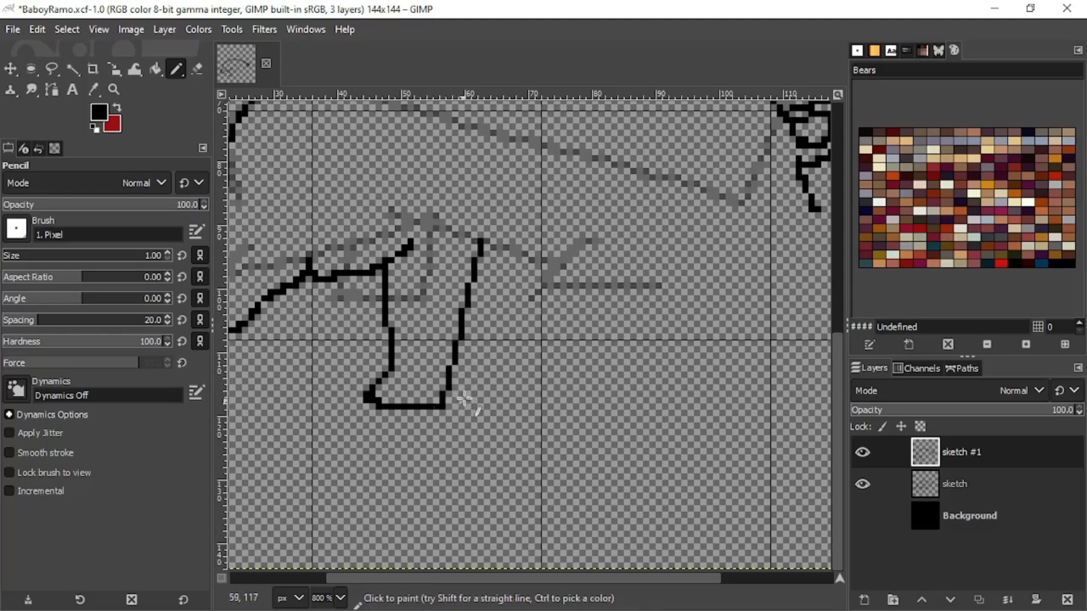
# Step: Draw the belly line from the top of the front leg, with a small downward notch, rearward to about x=106
pyautogui.scroll(-3, 463, 399)
pyautogui.scroll(1, 484, 339)
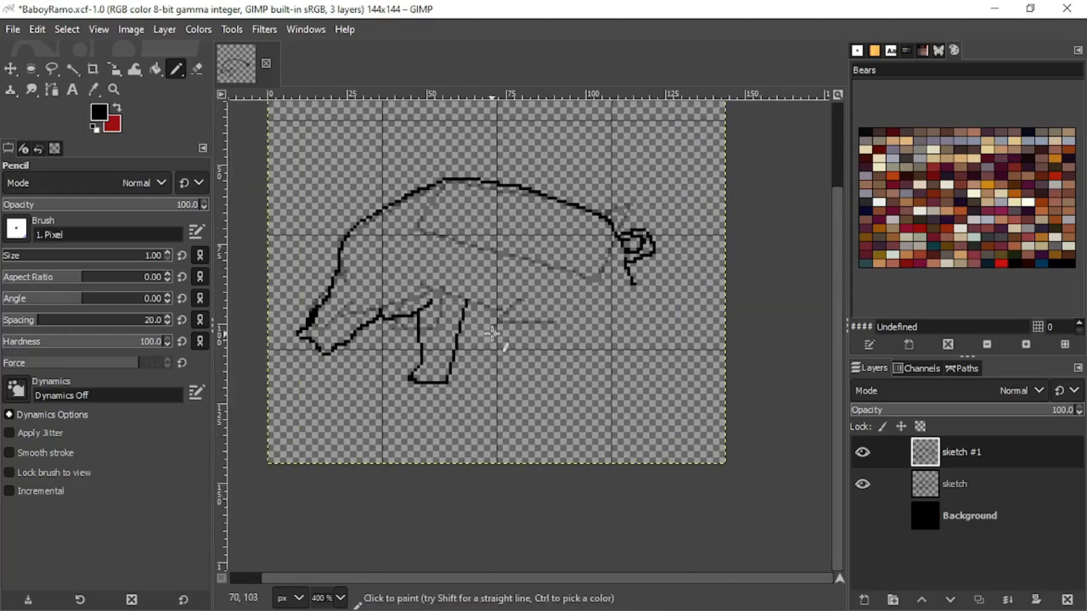
pyautogui.scroll(3, 492, 334)
pyautogui.moveTo(413, 294); pyautogui.dragTo(461, 311)
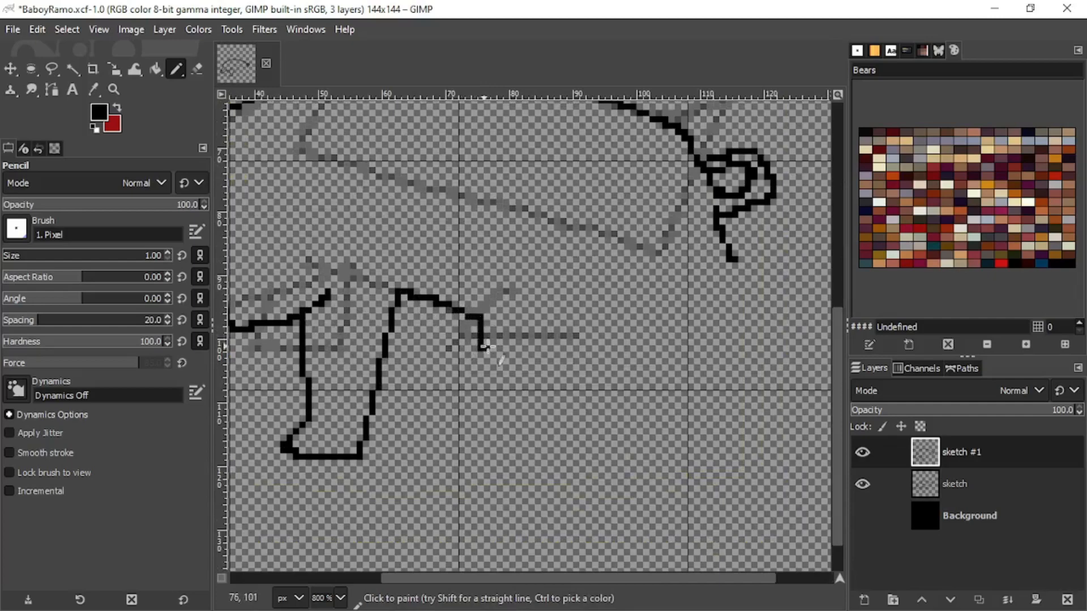
pyautogui.moveTo(487, 347)
pyautogui.mouseDown()
pyautogui.moveTo(601, 303)
pyautogui.moveTo(659, 321)
pyautogui.moveTo(682, 342)
pyautogui.mouseUp()
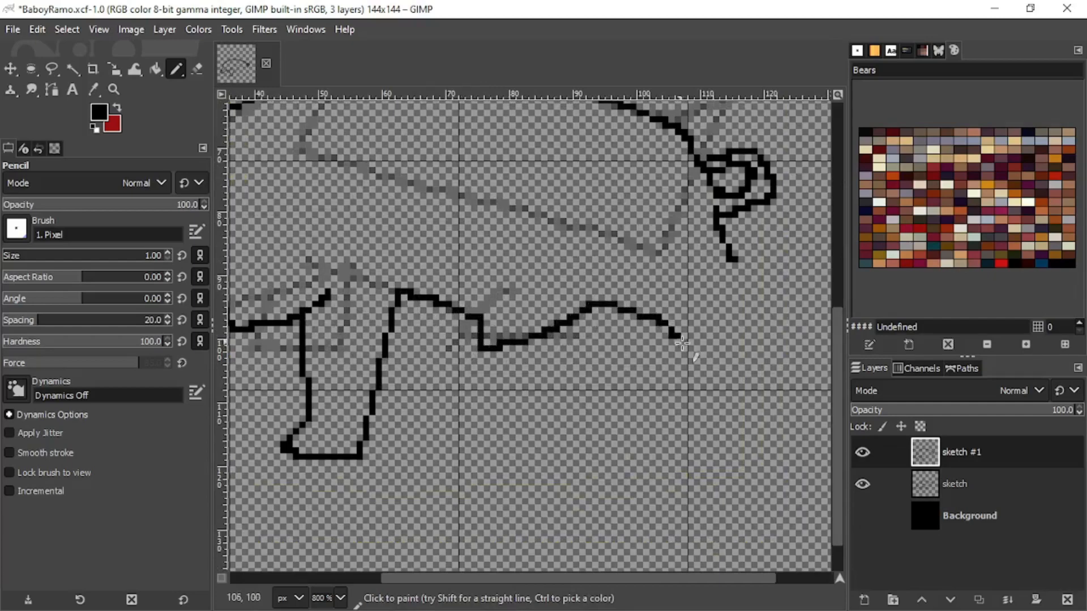
# Step: Extend the rump line diagonally down below the tail, and thicken the rear belly line while continuing it to about x=114
pyautogui.scroll(-4, 682, 343)
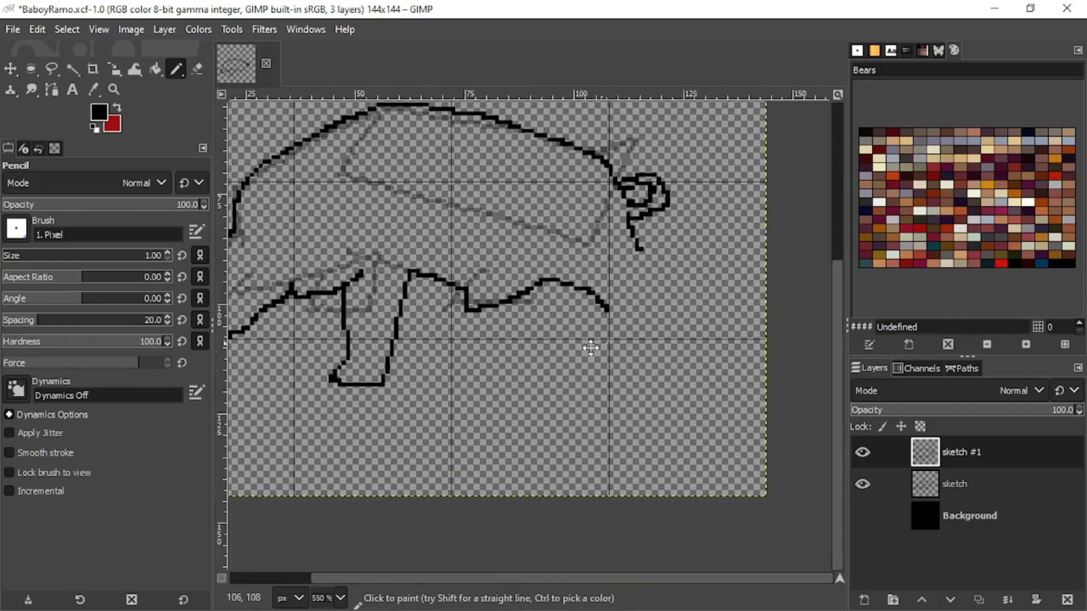
pyautogui.scroll(2, 590, 348)
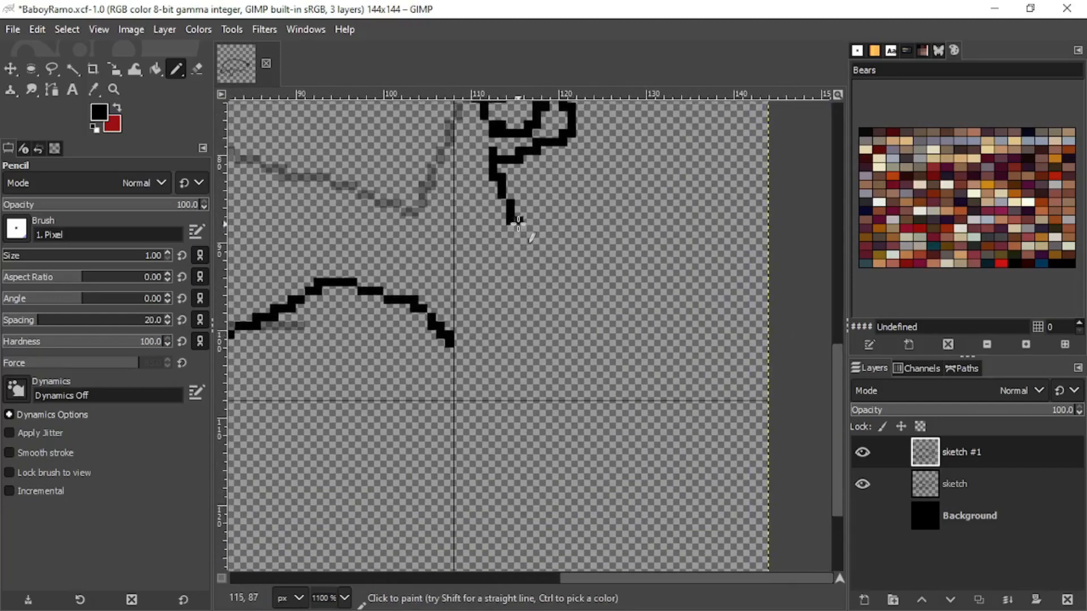
pyautogui.moveTo(518, 222)
pyautogui.mouseDown()
pyautogui.moveTo(537, 254)
pyautogui.moveTo(526, 227)
pyautogui.moveTo(592, 283)
pyautogui.mouseUp()
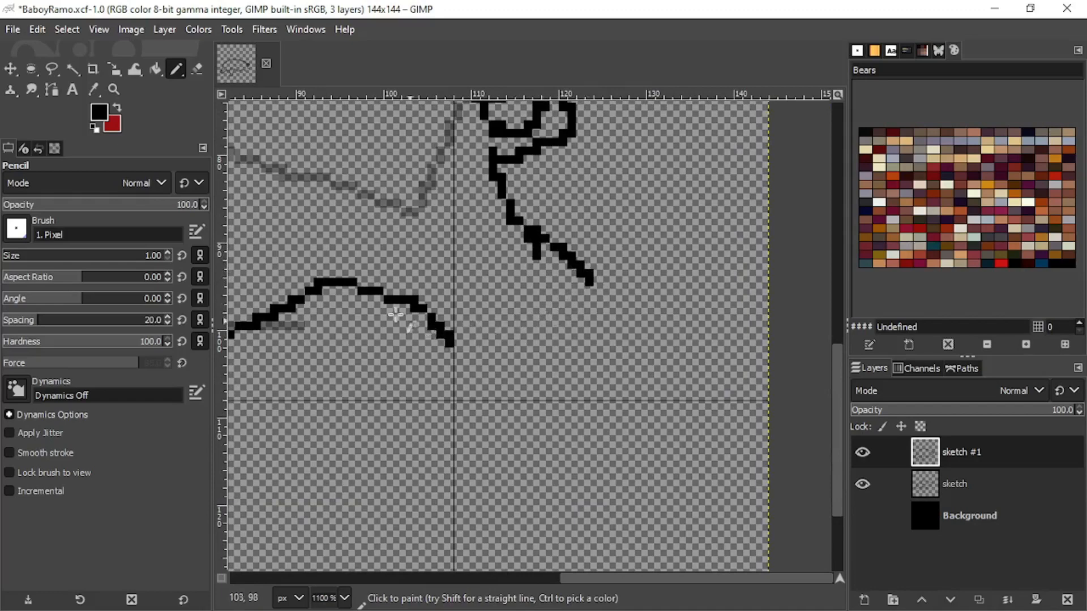
pyautogui.moveTo(371, 293)
pyautogui.mouseDown()
pyautogui.moveTo(446, 336)
pyautogui.moveTo(514, 343)
pyautogui.mouseUp()
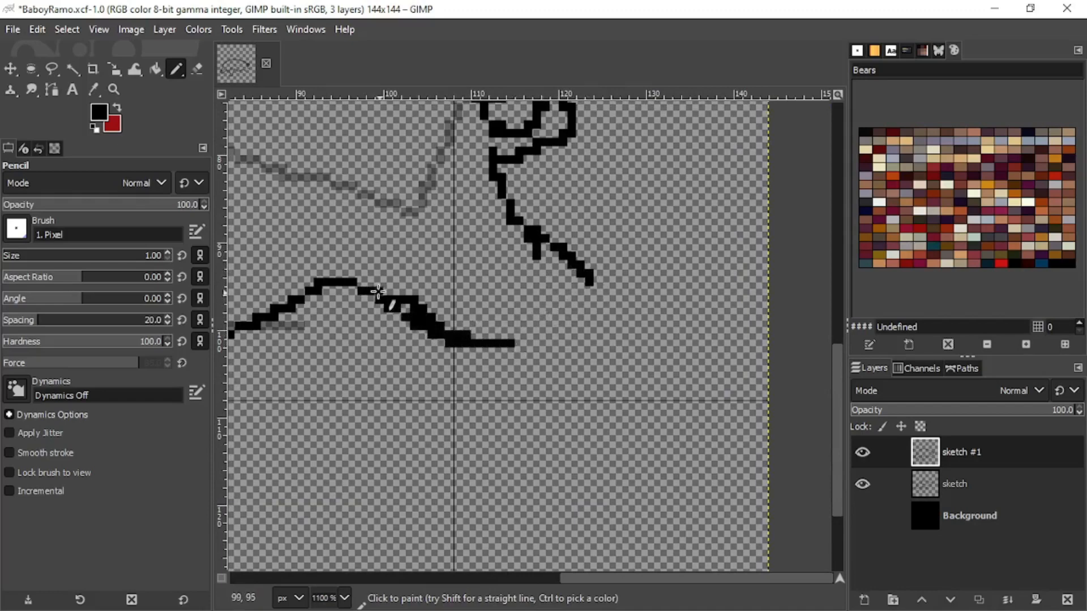
# Step: Complete the near hind leg by drawing its front and back edges downward and closing them with a flat foot
pyautogui.scroll(-4, 381, 294)
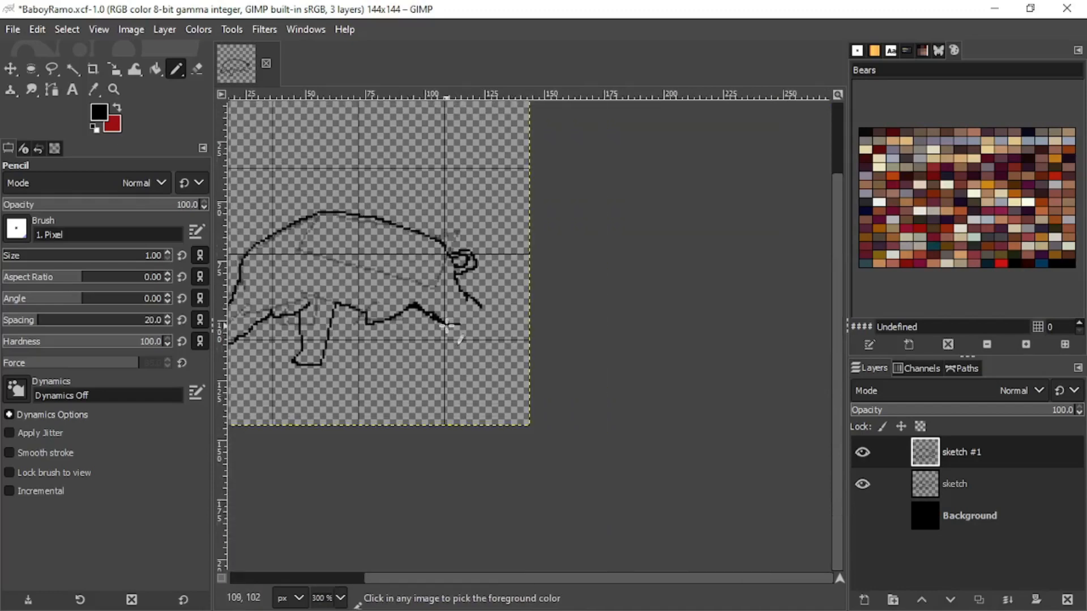
pyautogui.scroll(3, 447, 328)
pyautogui.scroll(-1, 460, 317)
pyautogui.scroll(-1, 578, 304)
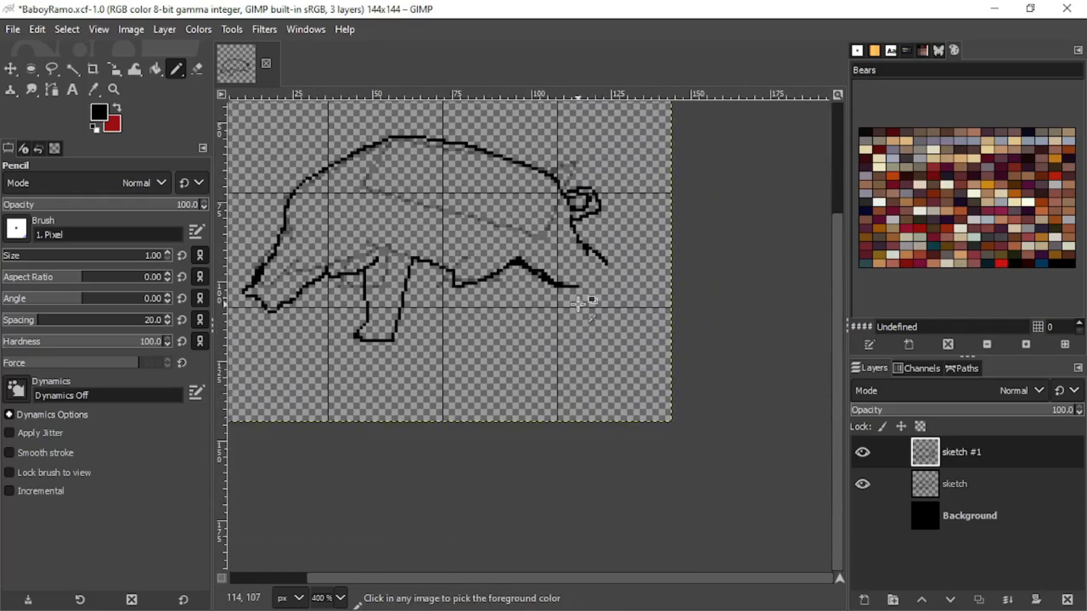
pyautogui.scroll(1, 571, 304)
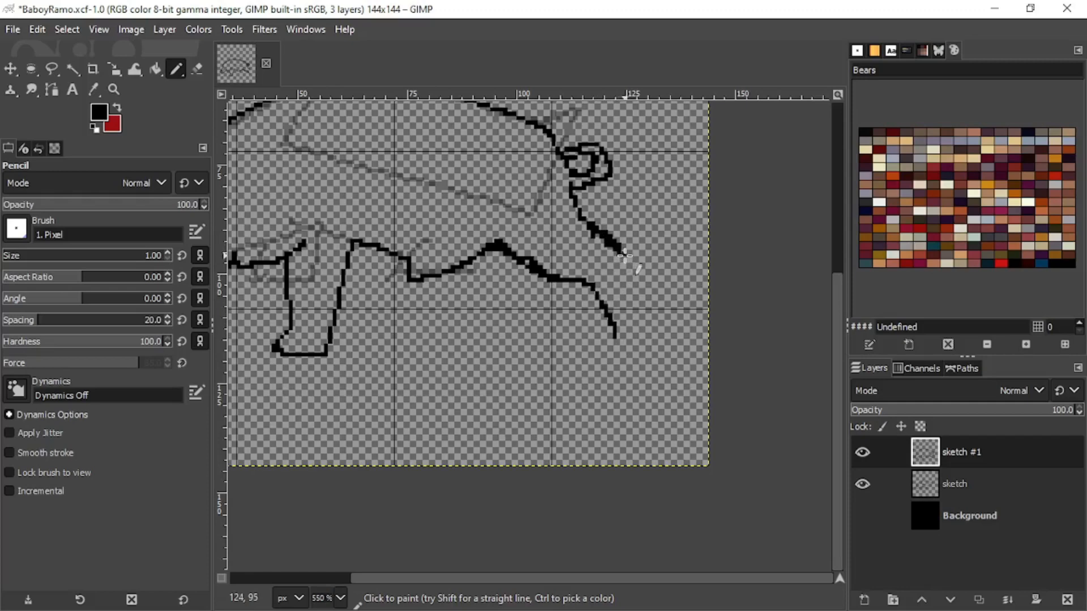
pyautogui.moveTo(625, 256); pyautogui.dragTo(638, 320)
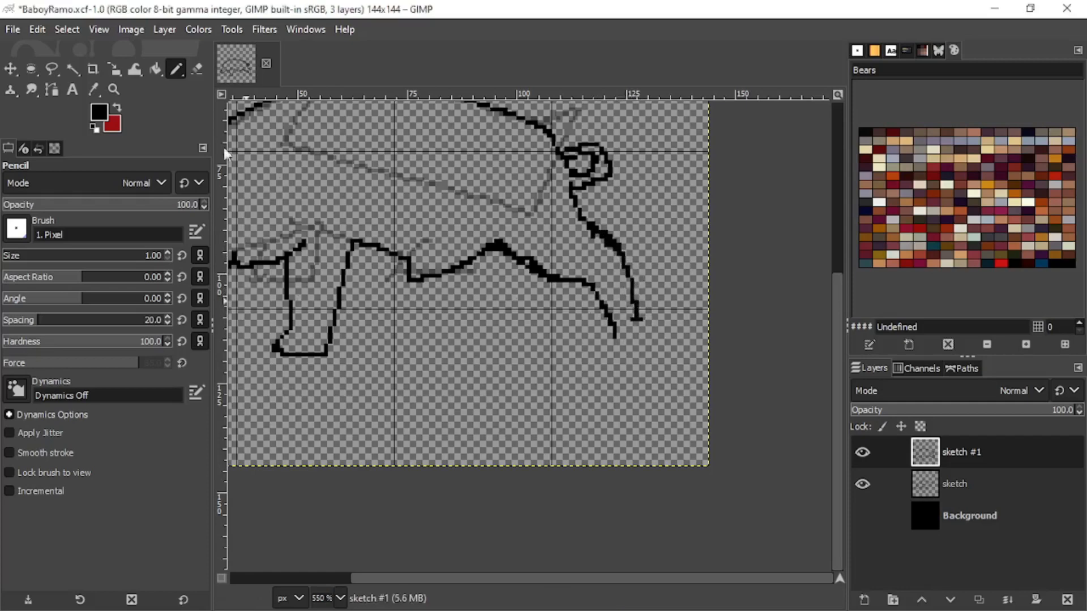
pyautogui.scroll(2, 664, 263)
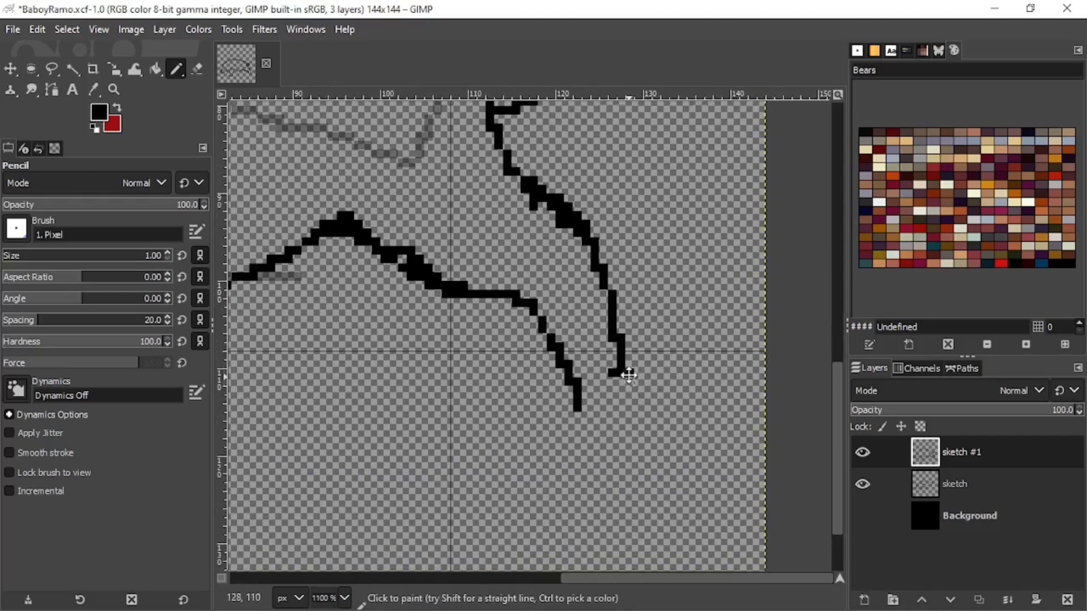
pyautogui.moveTo(626, 374); pyautogui.dragTo(653, 297)
pyautogui.moveTo(605, 338)
pyautogui.mouseDown()
pyautogui.moveTo(592, 359)
pyautogui.moveTo(605, 372)
pyautogui.moveTo(651, 375)
pyautogui.mouseUp()
pyautogui.moveTo(653, 297)
pyautogui.mouseDown()
pyautogui.moveTo(667, 359)
pyautogui.moveTo(634, 378)
pyautogui.mouseUp()
# Step: Draw two short slanted lines down from the rear belly as the front and back edges of the far hind leg
pyautogui.scroll(-5, 633, 378)
pyautogui.scroll(2, 537, 346)
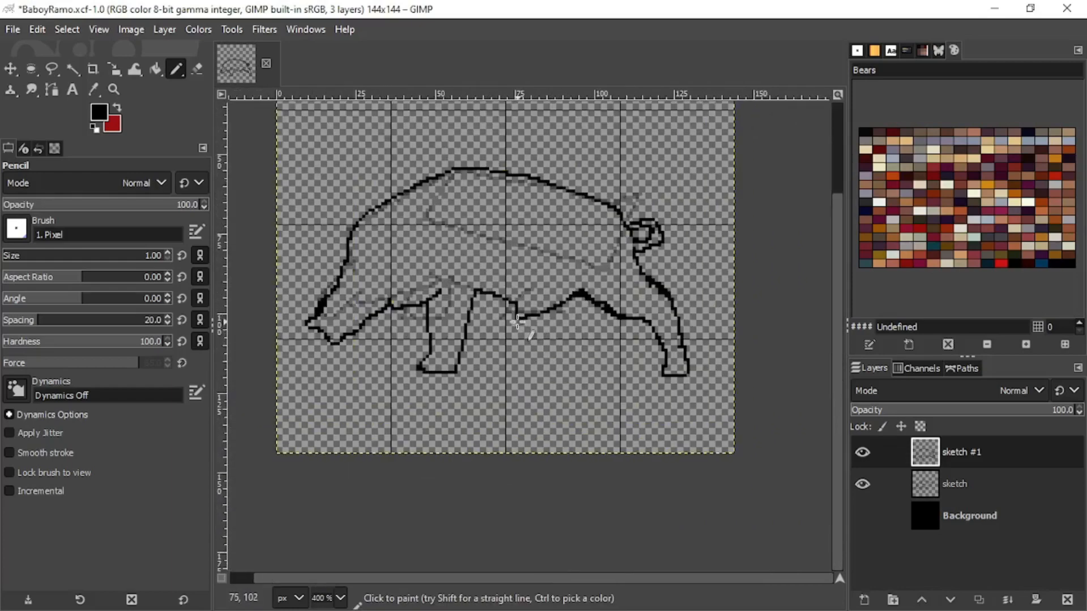
pyautogui.moveTo(519, 325); pyautogui.dragTo(575, 348)
pyautogui.scroll(1, 589, 396)
pyautogui.scroll(2, 625, 374)
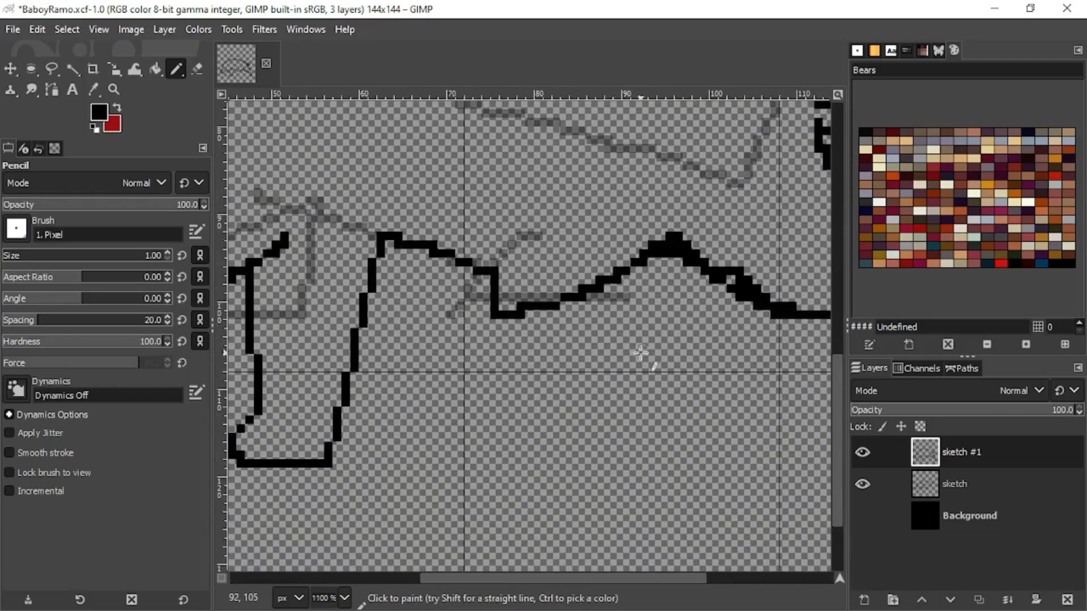
pyautogui.moveTo(622, 278)
pyautogui.mouseDown()
pyautogui.moveTo(644, 328)
pyautogui.moveTo(658, 296)
pyautogui.moveTo(699, 365)
pyautogui.mouseUp()
pyautogui.scroll(-1, 681, 332)
pyautogui.scroll(-1, 681, 334)
pyautogui.scroll(2, 651, 291)
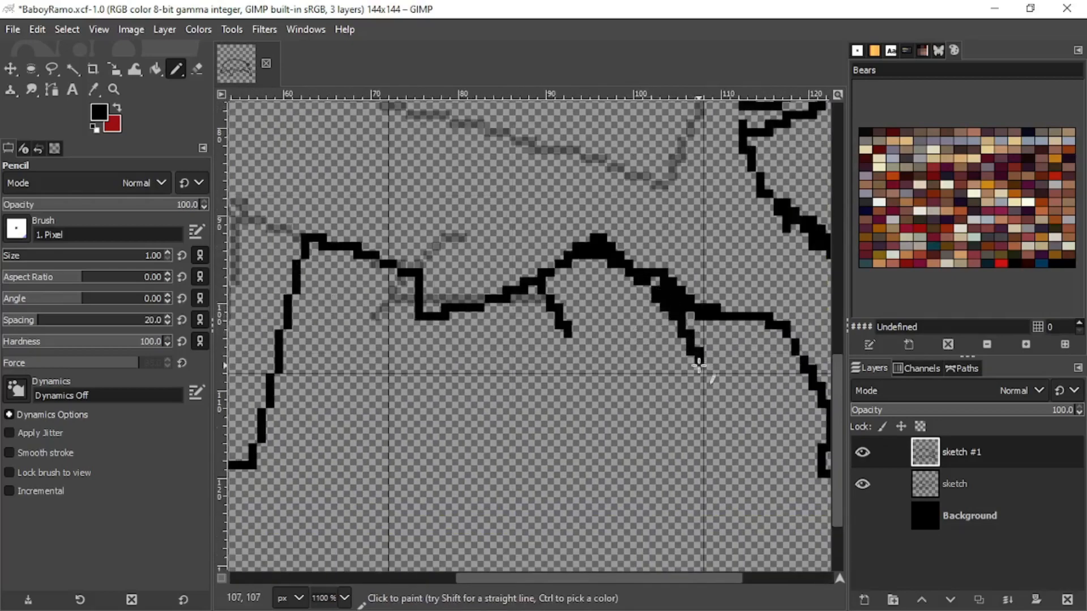
# Step: Extend the far hind leg's front edge diagonally down to about x=95, y=108, and thicken it with a second line
pyautogui.moveTo(565, 334); pyautogui.dragTo(585, 369)
pyautogui.moveTo(529, 301); pyautogui.dragTo(592, 366)
pyautogui.moveTo(553, 303)
pyautogui.mouseDown()
pyautogui.moveTo(563, 355)
pyautogui.moveTo(516, 299)
pyautogui.moveTo(570, 360)
pyautogui.moveTo(595, 371)
pyautogui.moveTo(672, 323)
pyautogui.mouseUp()
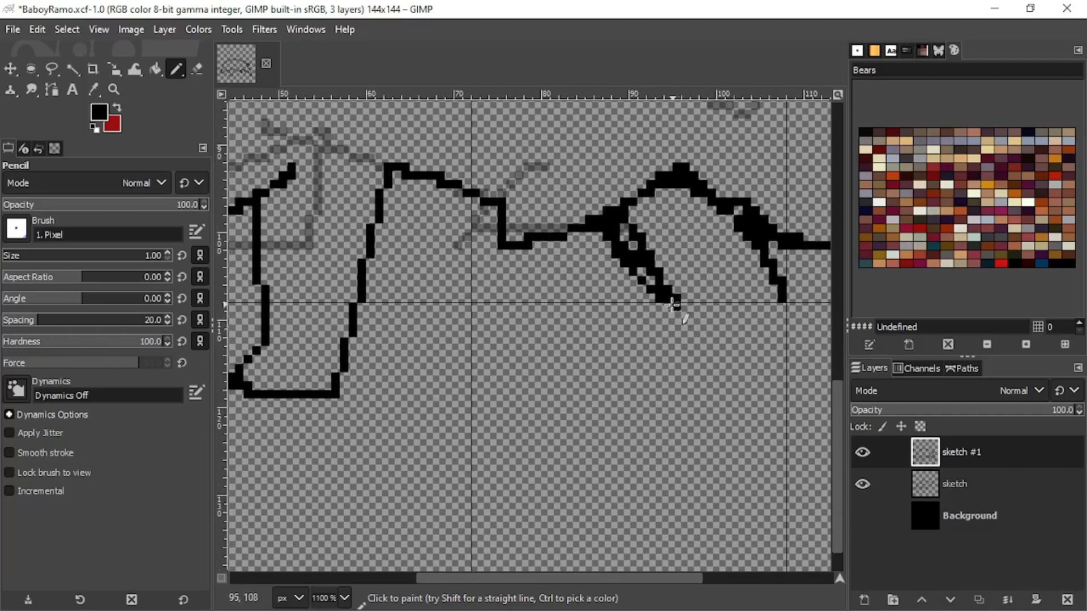
# Step: Draw the far hind leg's lower half slanting forward from about y=108, with front and back edges closed by a flat foot
pyautogui.moveTo(672, 305)
pyautogui.mouseDown()
pyautogui.moveTo(582, 390)
pyautogui.moveTo(636, 393)
pyautogui.mouseUp()
pyautogui.moveTo(782, 306); pyautogui.dragTo(728, 343)
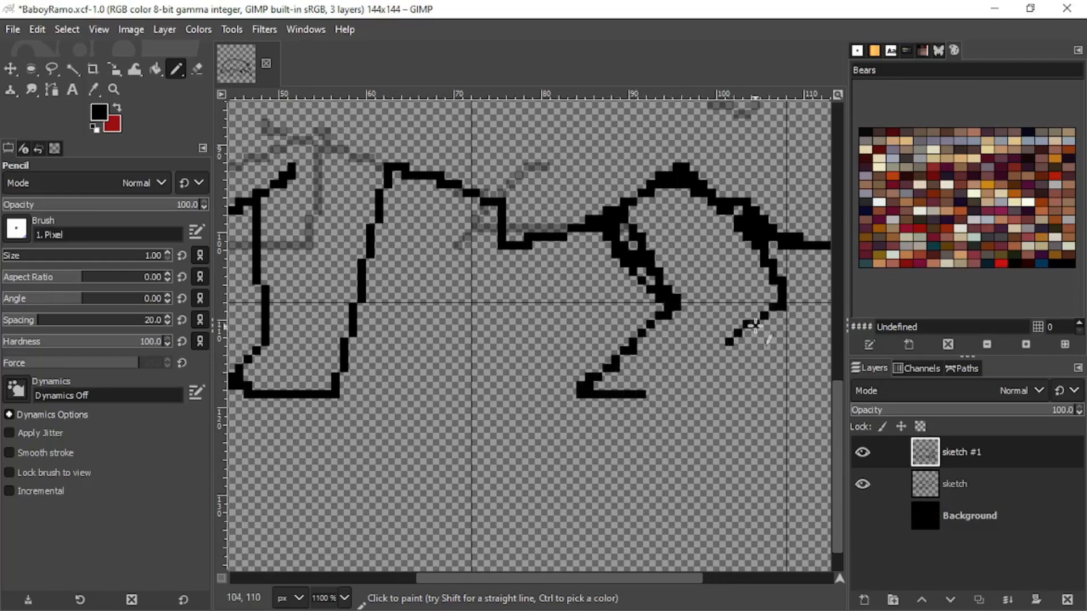
pyautogui.moveTo(783, 308); pyautogui.dragTo(645, 394)
pyautogui.scroll(-3, 628, 378)
pyautogui.scroll(1, 592, 374)
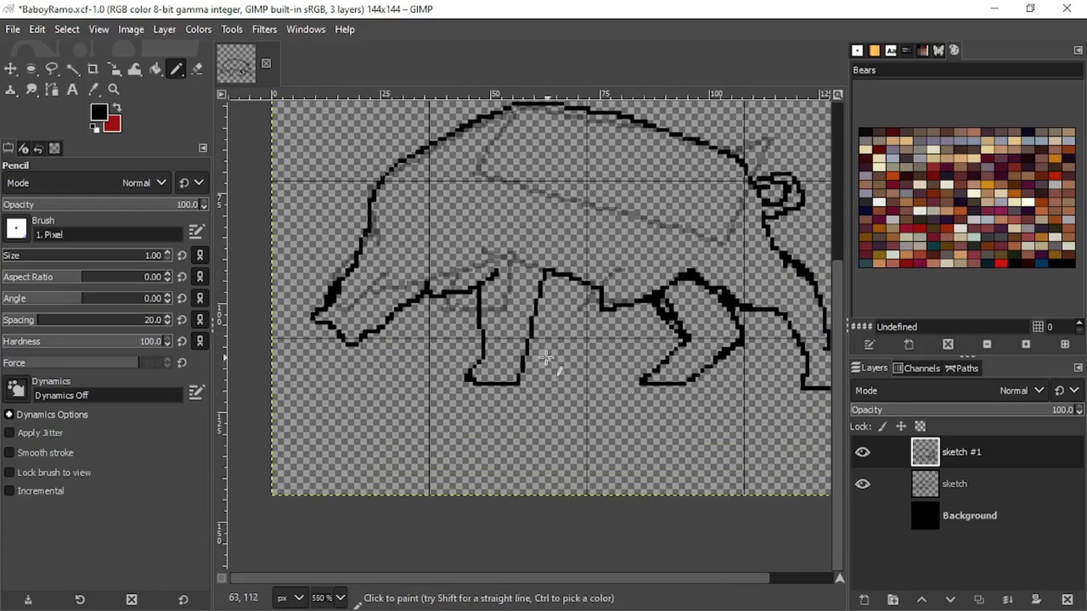
# Step: Add an outer contour in front of the near front leg's upper edge, curving from the chest into the leg near y=107
pyautogui.scroll(1, 625, 337)
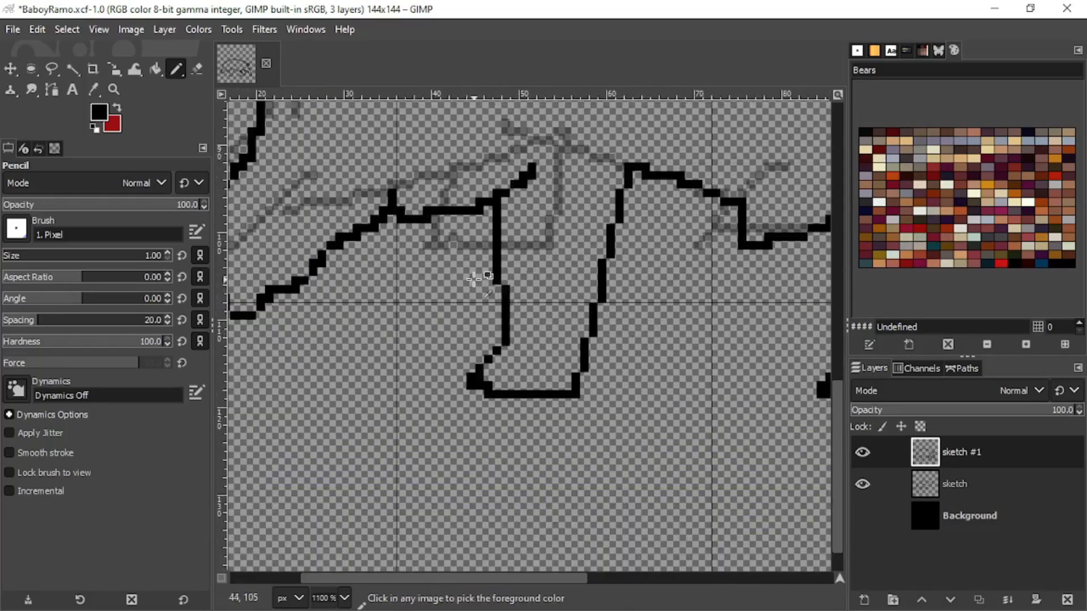
pyautogui.scroll(1, 478, 279)
pyautogui.moveTo(478, 193)
pyautogui.mouseDown()
pyautogui.moveTo(468, 242)
pyautogui.moveTo(492, 304)
pyautogui.moveTo(521, 320)
pyautogui.moveTo(452, 303)
pyautogui.mouseUp()
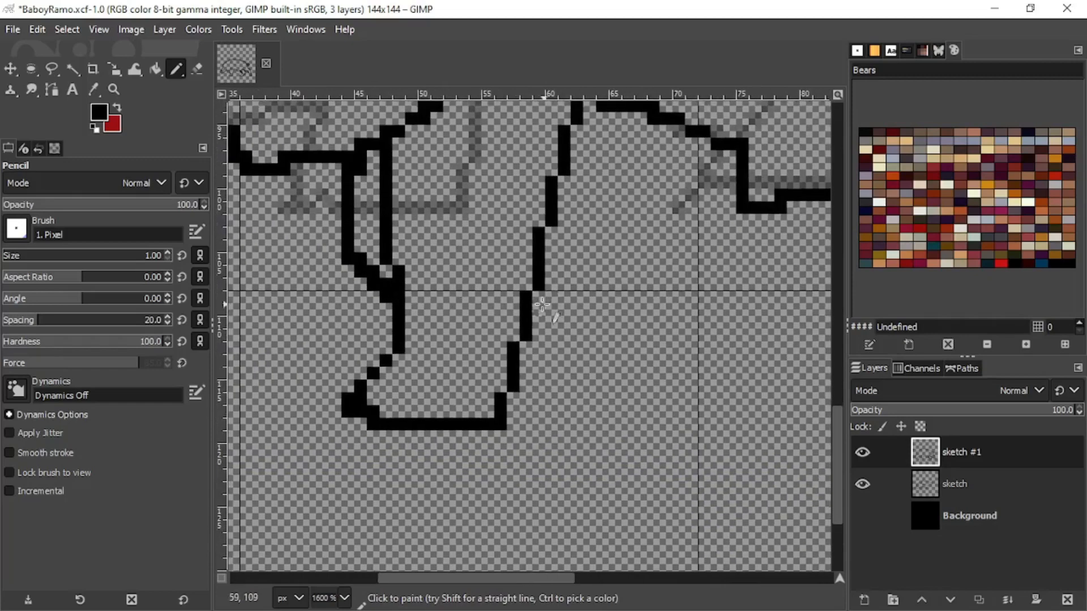
# Step: Draw a short horizontal line rearward from the near front leg at about y=106 and a vertical edge at about x=65
pyautogui.moveTo(539, 296); pyautogui.dragTo(575, 306)
pyautogui.hotkey('ctrl', 'z')
pyautogui.moveTo(542, 270)
pyautogui.mouseDown()
pyautogui.moveTo(589, 270)
pyautogui.moveTo(644, 214)
pyautogui.moveTo(697, 217)
pyautogui.moveTo(660, 314)
pyautogui.moveTo(650, 406)
pyautogui.mouseUp()
pyautogui.scroll(5, 587, 270)
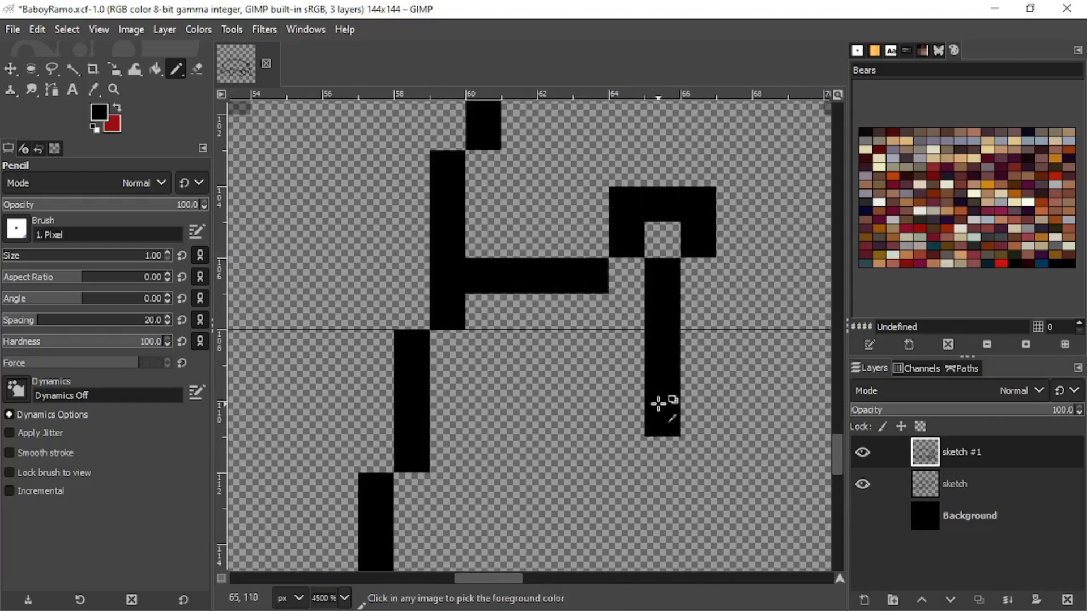
# Step: Close the raised far front leg with upper and lower edges from the near leg to about x=66, and fill its rear end black
pyautogui.scroll(-3, 657, 405)
pyautogui.moveTo(717, 390)
pyautogui.mouseDown()
pyautogui.moveTo(730, 419)
pyautogui.moveTo(655, 386)
pyautogui.moveTo(628, 386)
pyautogui.mouseUp()
pyautogui.hscroll(1, 672, 364)
pyautogui.scroll(-1, 673, 364)
pyautogui.moveTo(625, 295)
pyautogui.mouseDown()
pyautogui.moveTo(676, 295)
pyautogui.moveTo(684, 359)
pyautogui.moveTo(669, 360)
pyautogui.moveTo(647, 315)
pyautogui.mouseUp()
pyautogui.scroll(2, 677, 310)
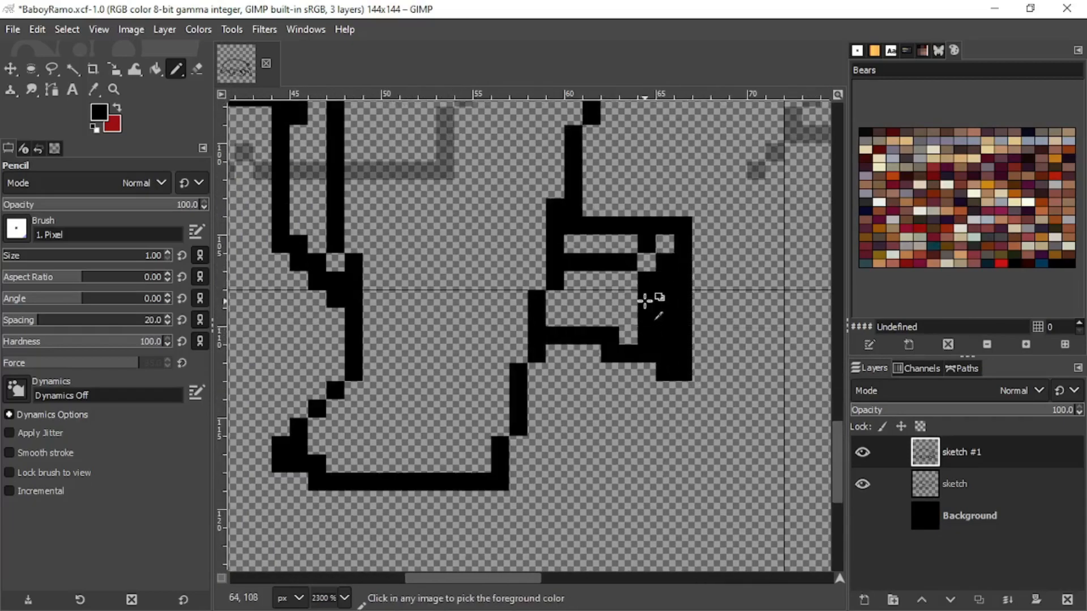
pyautogui.scroll(-5, 647, 306)
pyautogui.moveTo(597, 370); pyautogui.dragTo(596, 383)
pyautogui.scroll(2, 502, 291)
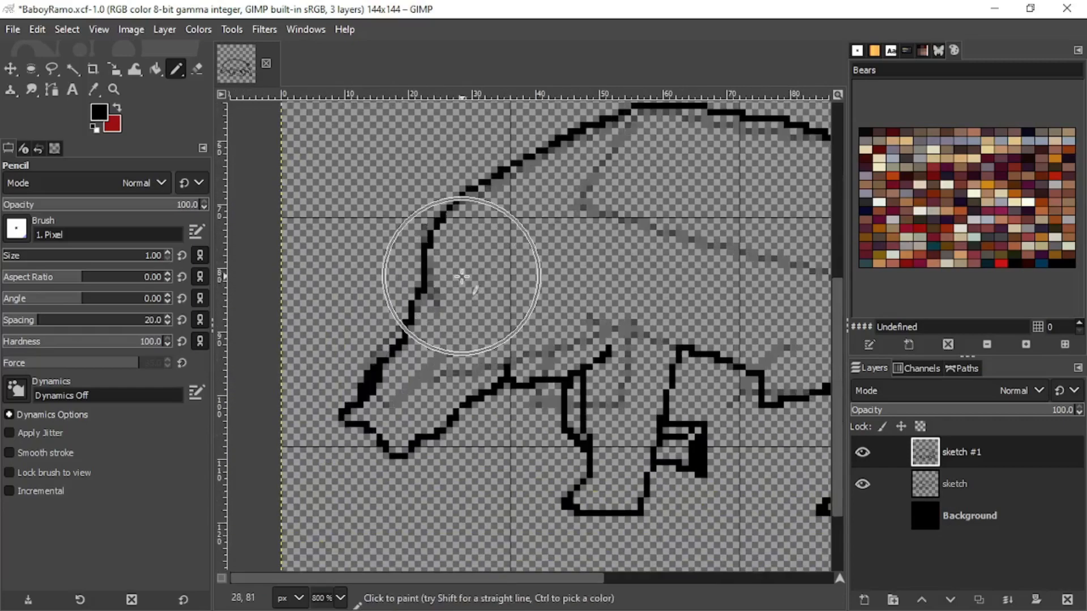
pyautogui.moveTo(470, 278); pyautogui.dragTo(516, 286)
pyautogui.scroll(-1, 541, 300)
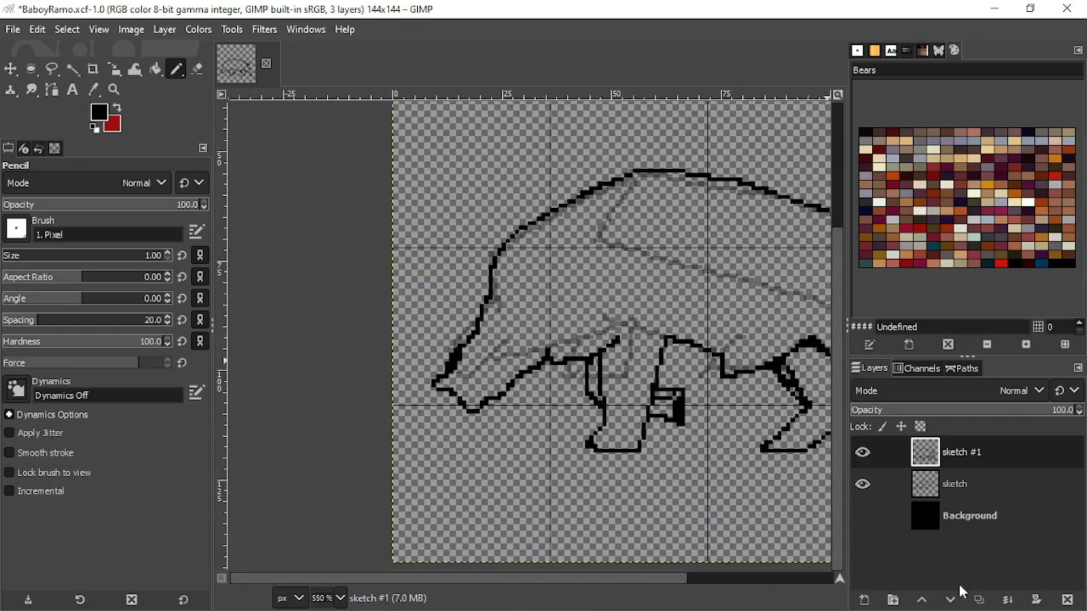
# Step: Duplicate the sketch #1 layer
pyautogui.click(865, 601)
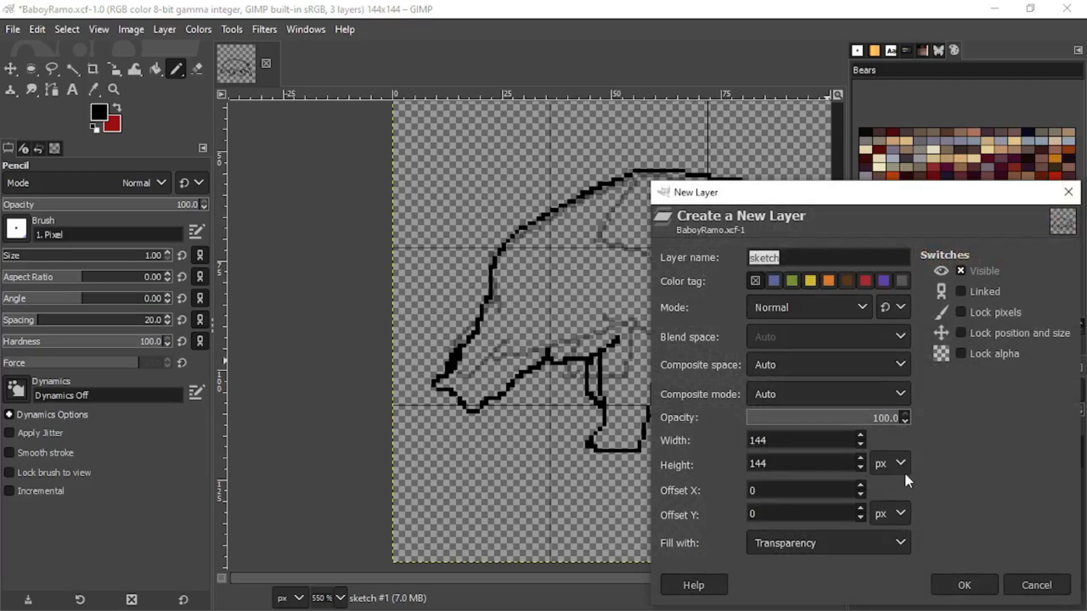
pyautogui.click(1026, 584)
pyautogui.click(981, 602)
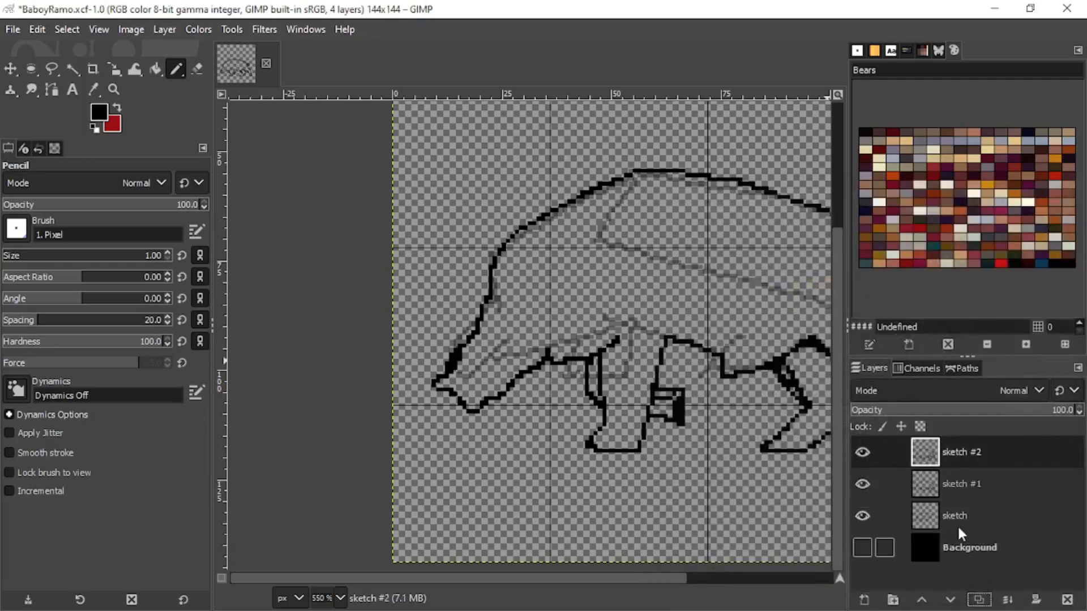
# Step: Create a layer group and name it sketch #3
pyautogui.click(892, 605)
pyautogui.doubleClick(963, 457)
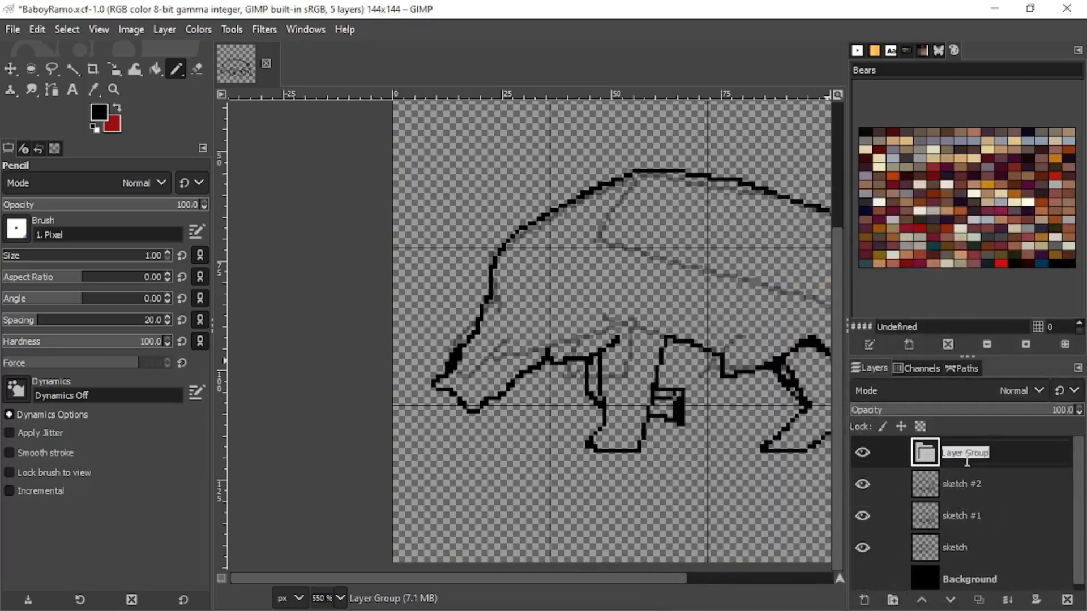
pyautogui.write('sketch #3')
pyautogui.press('Return')
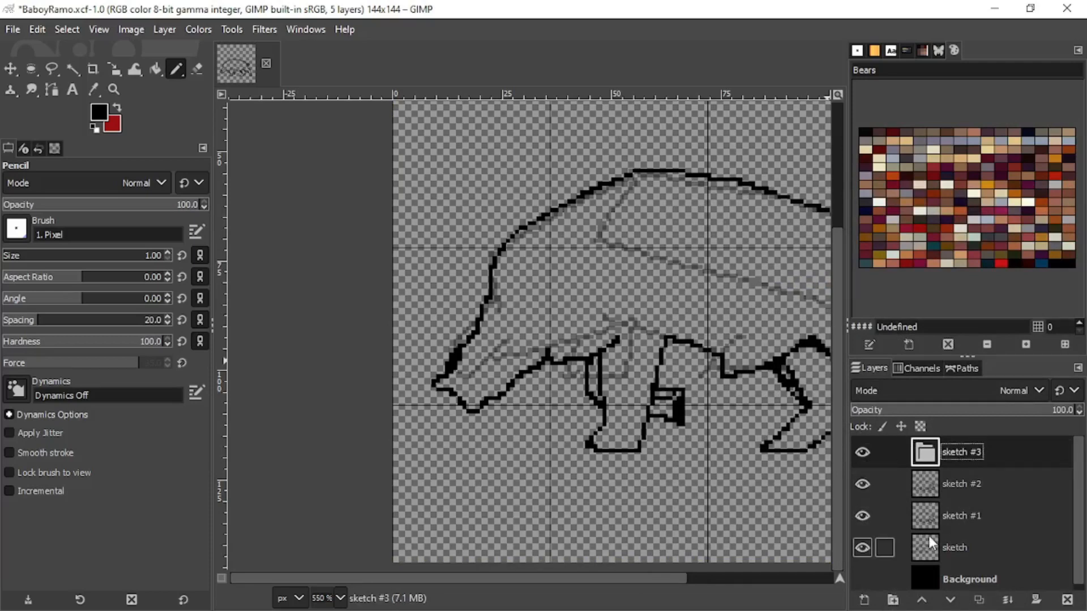
# Step: Move the sketch, sketch #1 and sketch #2 layers into the sketch #3 group, with sketch #2 on top
pyautogui.moveTo(928, 535)
pyautogui.mouseDown()
pyautogui.moveTo(951, 483)
pyautogui.moveTo(948, 494)
pyautogui.mouseUp()
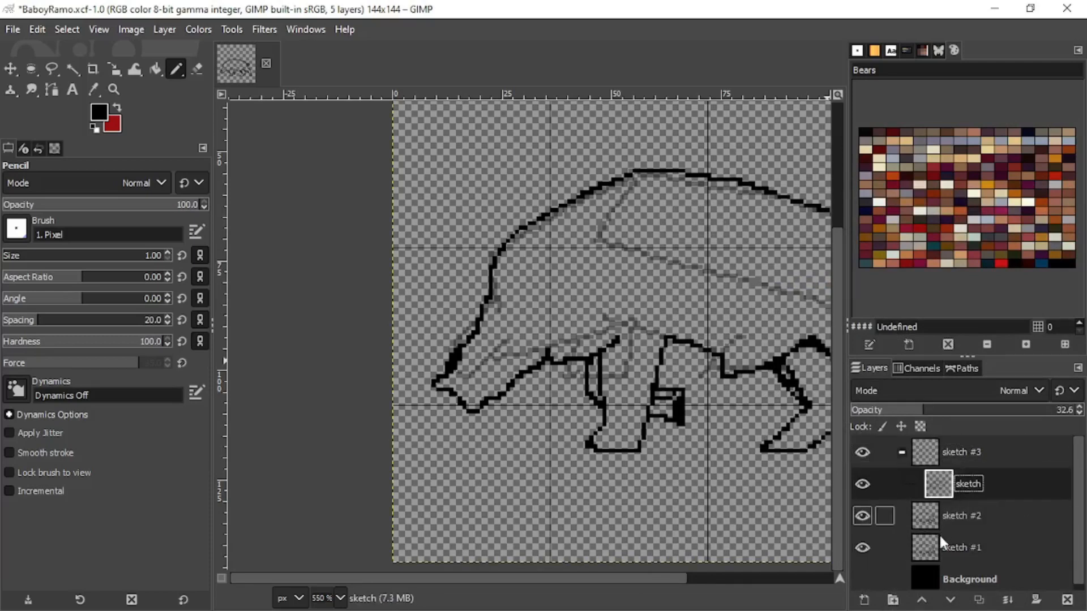
pyautogui.moveTo(927, 547); pyautogui.dragTo(957, 477)
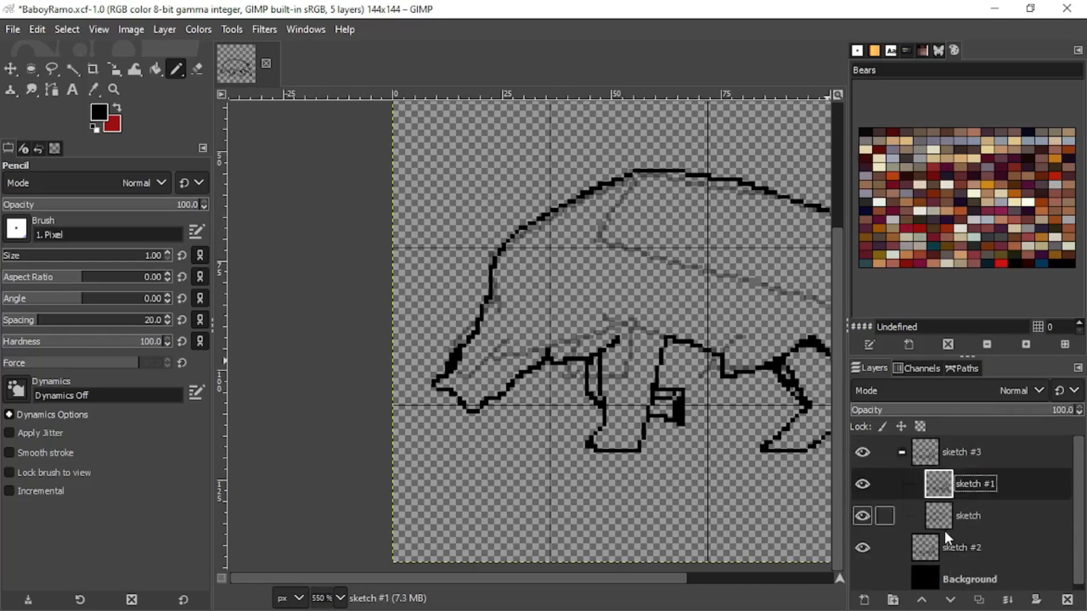
pyautogui.moveTo(932, 545); pyautogui.dragTo(966, 475)
# Step: Toggle the rough sketch layer's visibility to compare it with the new outline, leaving it hidden
pyautogui.click(862, 548)
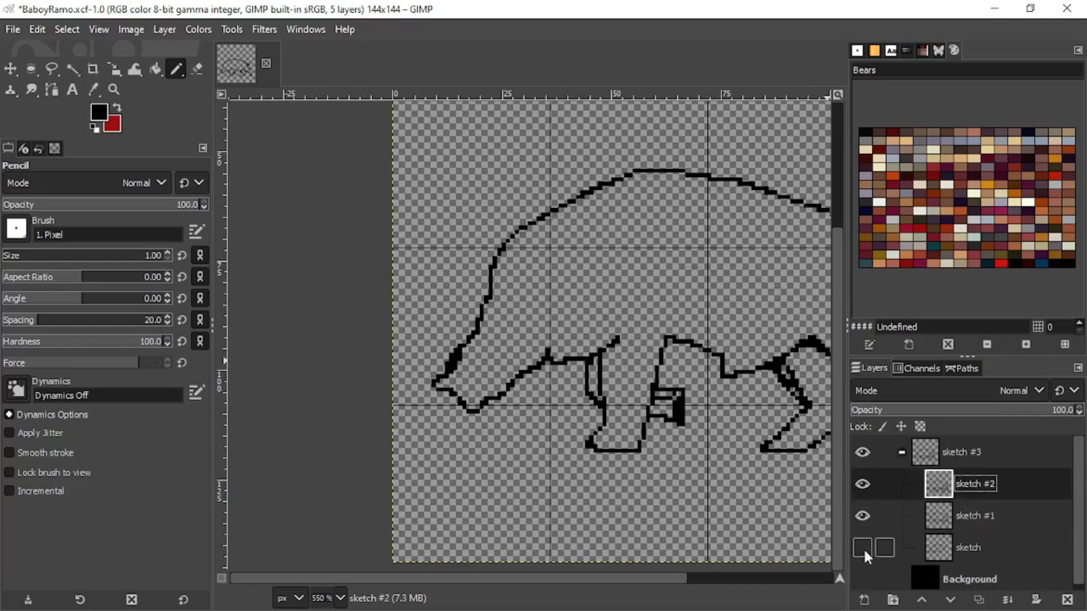
pyautogui.click(862, 548)
pyautogui.click(862, 548)
pyautogui.click(862, 548)
pyautogui.click(863, 549)
pyautogui.click(862, 549)
pyautogui.click(862, 548)
pyautogui.click(862, 548)
pyautogui.click(862, 548)
# Step: Hide the sketch #1 layer and make sketch #2 the active layer
pyautogui.hscroll(5, 736, 461)
pyautogui.scroll(-3, 577, 466)
pyautogui.scroll(2, 588, 372)
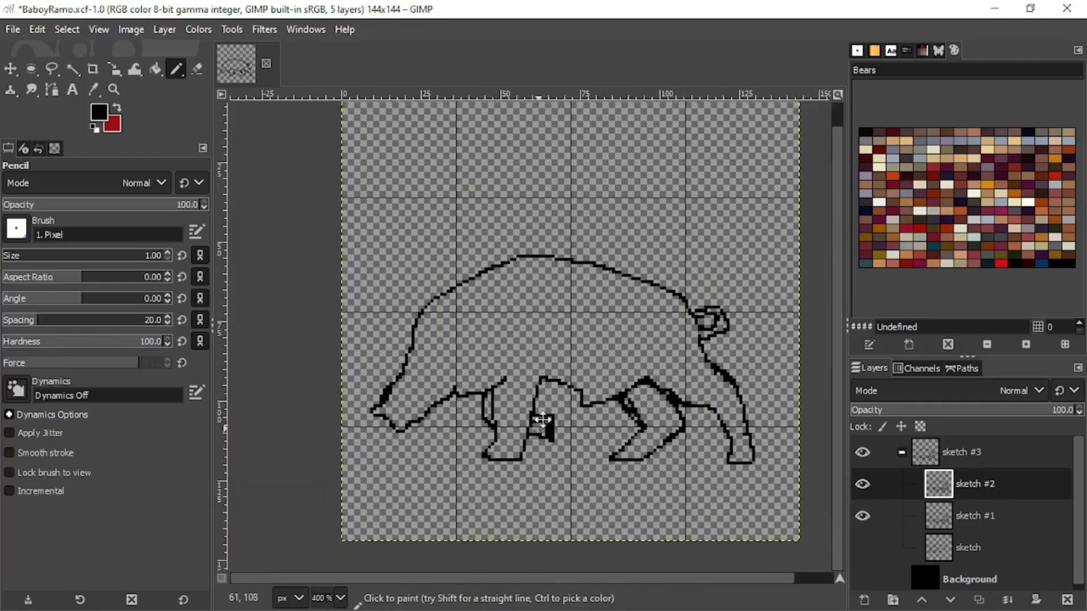
pyautogui.scroll(2, 588, 372)
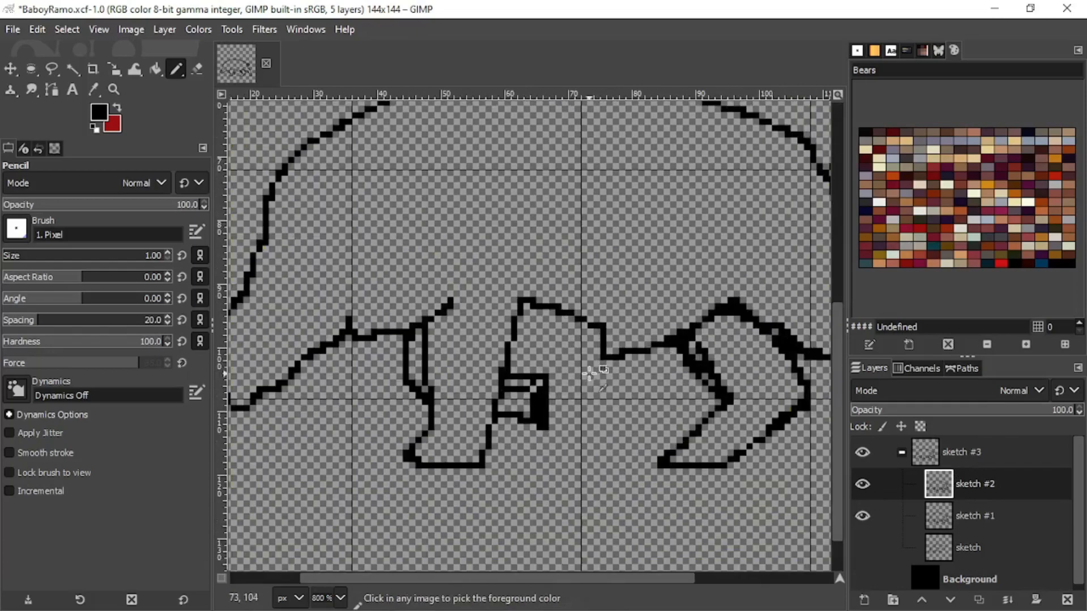
pyautogui.scroll(-1, 553, 364)
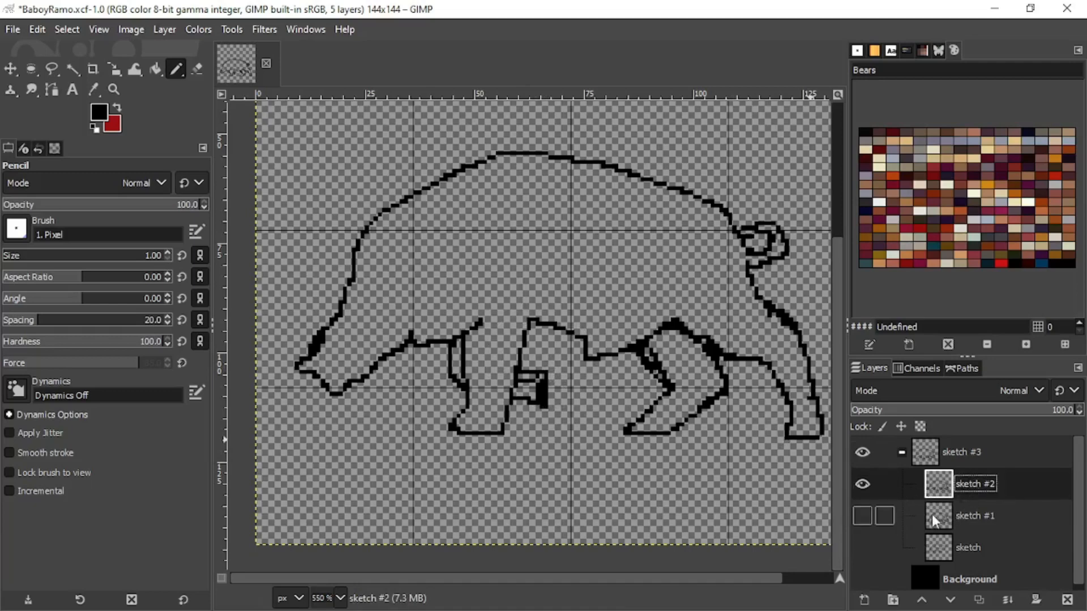
pyautogui.scroll(-4, 557, 322)
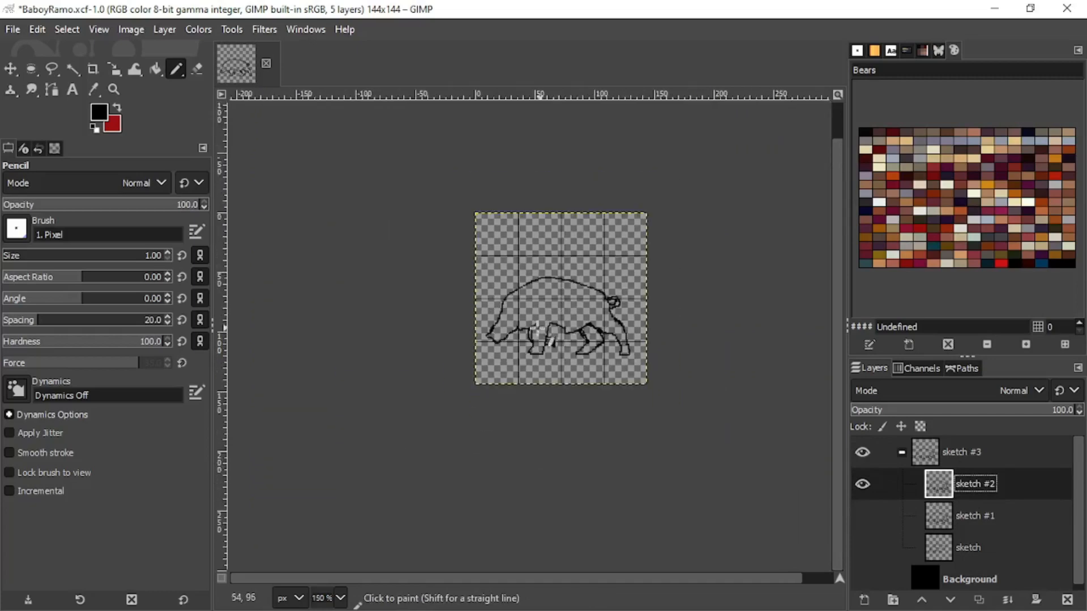
# Step: Draw the near ear as an open curved outline on the head, from about x=28 to x=43 and y=72 to y=82
pyautogui.scroll(3, 522, 320)
pyautogui.scroll(2, 495, 292)
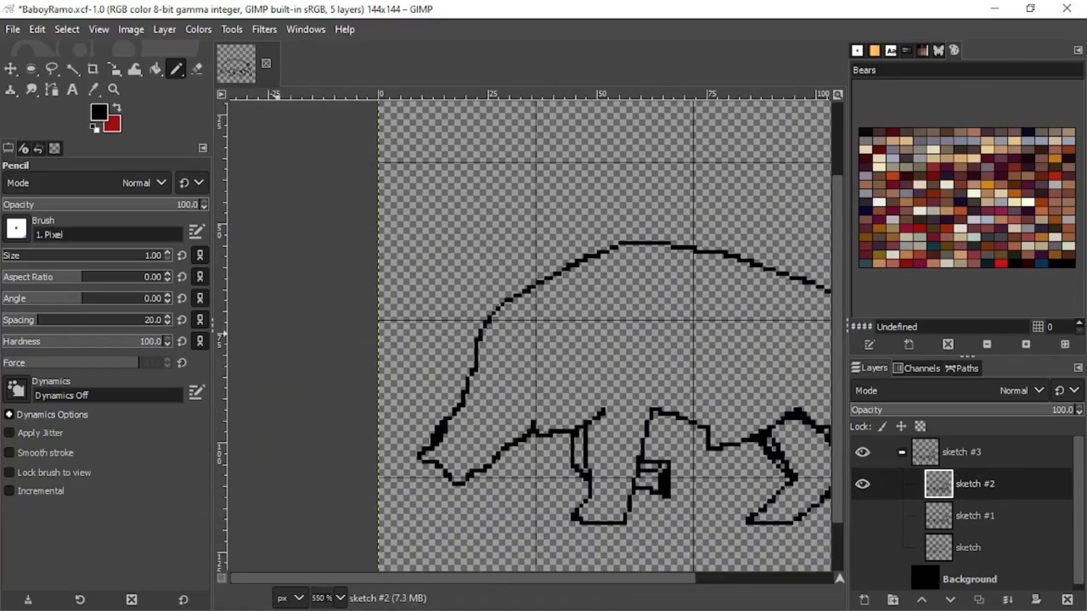
pyautogui.scroll(2, 642, 301)
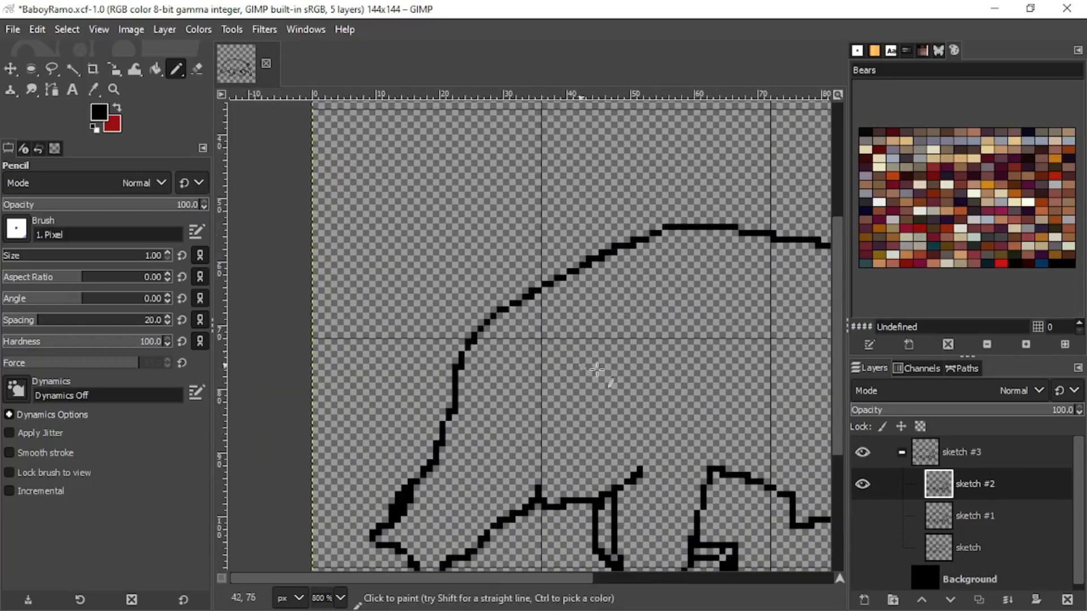
pyautogui.scroll(2, 497, 390)
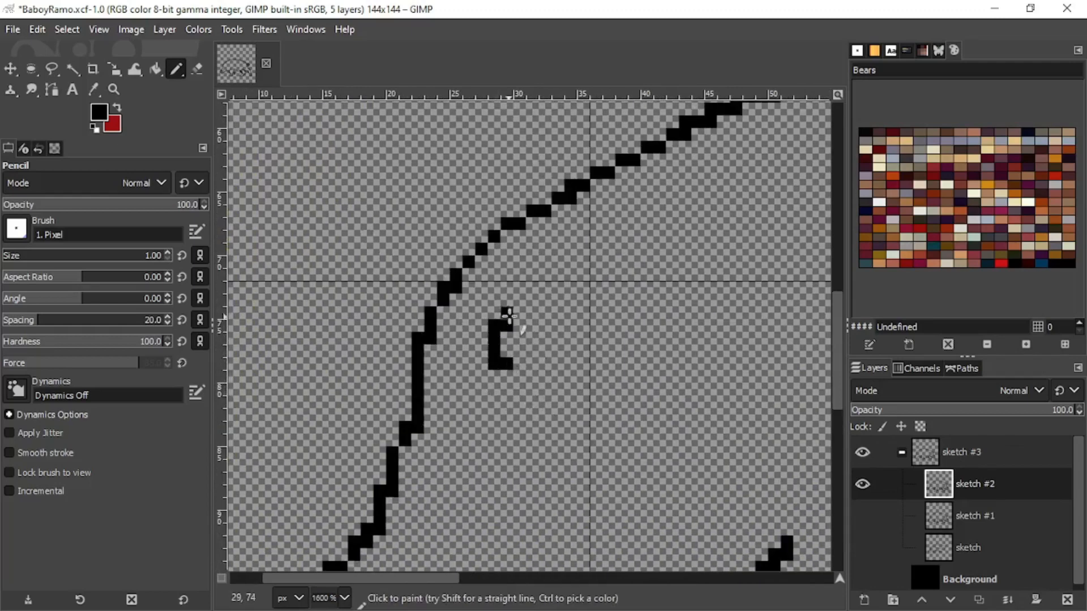
pyautogui.moveTo(508, 316)
pyautogui.mouseDown()
pyautogui.moveTo(540, 291)
pyautogui.moveTo(581, 297)
pyautogui.moveTo(672, 371)
pyautogui.moveTo(678, 398)
pyautogui.moveTo(657, 419)
pyautogui.moveTo(600, 421)
pyautogui.mouseUp()
pyautogui.scroll(-2, 553, 384)
pyautogui.scroll(1, 517, 315)
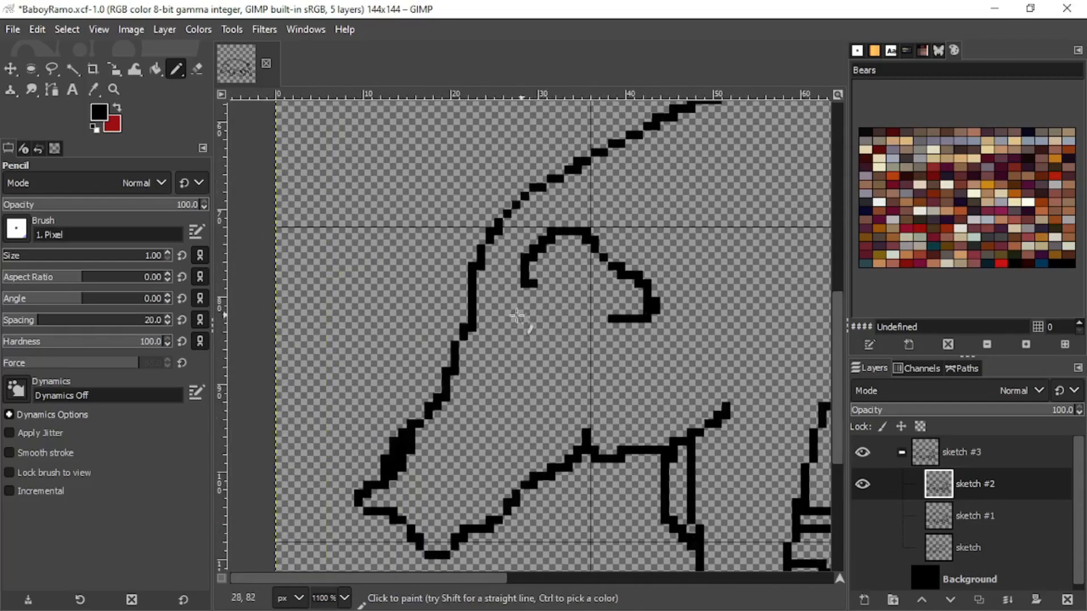
# Step: Draw the eye as a small black slanted shape below the ear, at about x=24 to x=29 and y=84 to y=86
pyautogui.scroll(3, 526, 357)
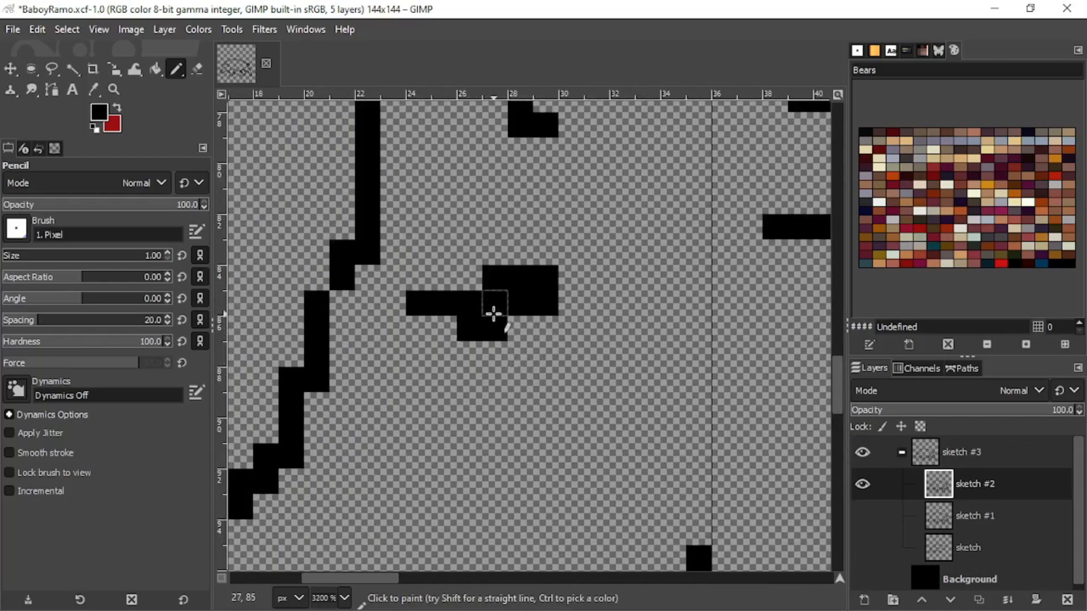
pyautogui.scroll(-6, 495, 316)
pyautogui.scroll(3, 503, 333)
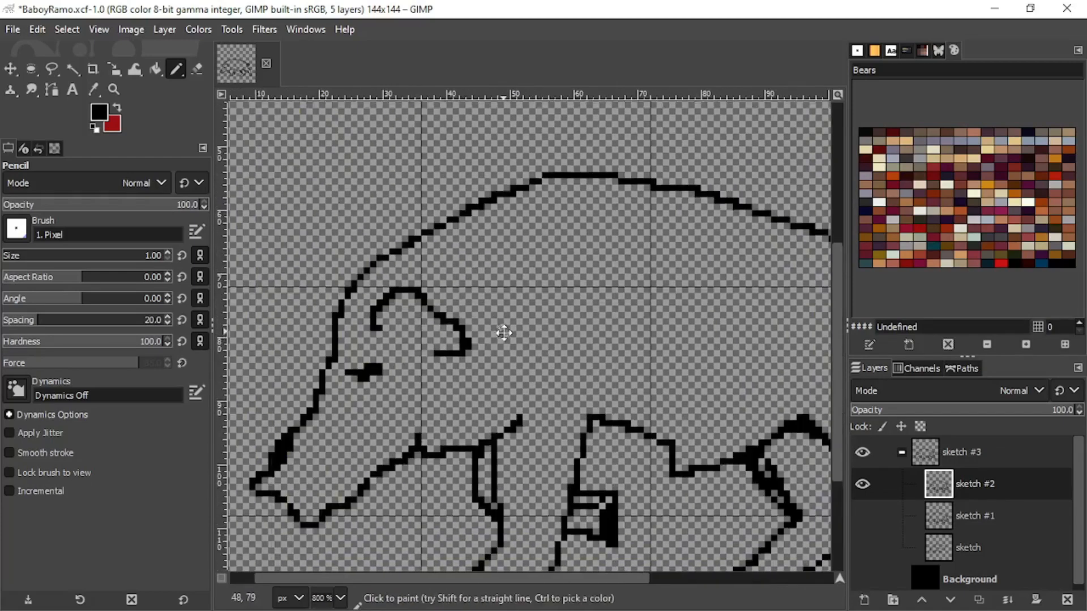
# Step: Draw the far ear as a small pointed shape projecting from the forehead at about x=18 to x=23, y=73 to y=78
pyautogui.scroll(1, 503, 332)
pyautogui.moveTo(387, 338); pyautogui.dragTo(582, 365)
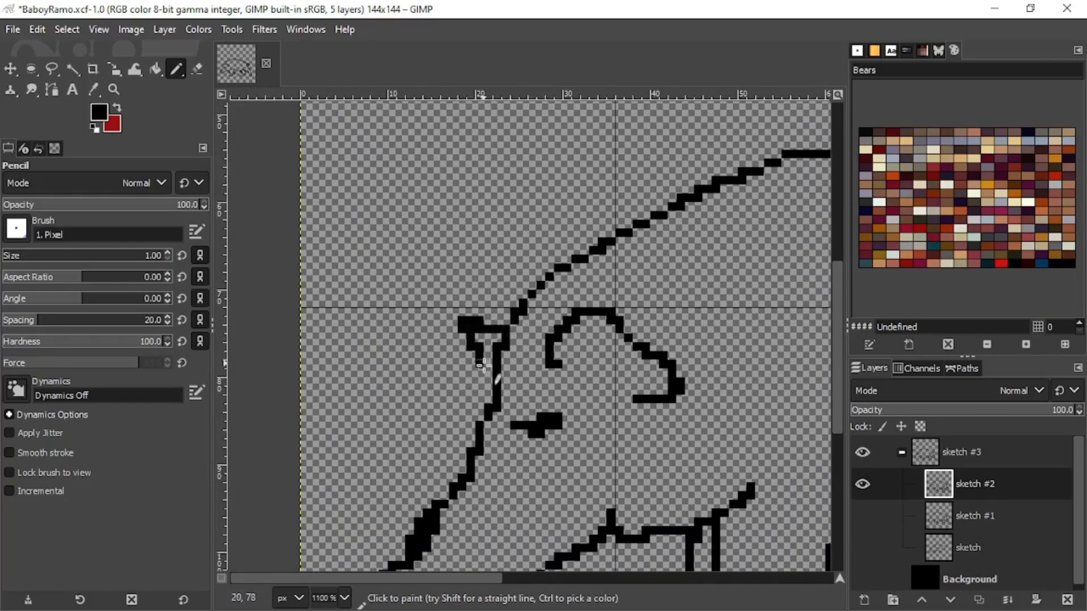
pyautogui.scroll(-4, 496, 378)
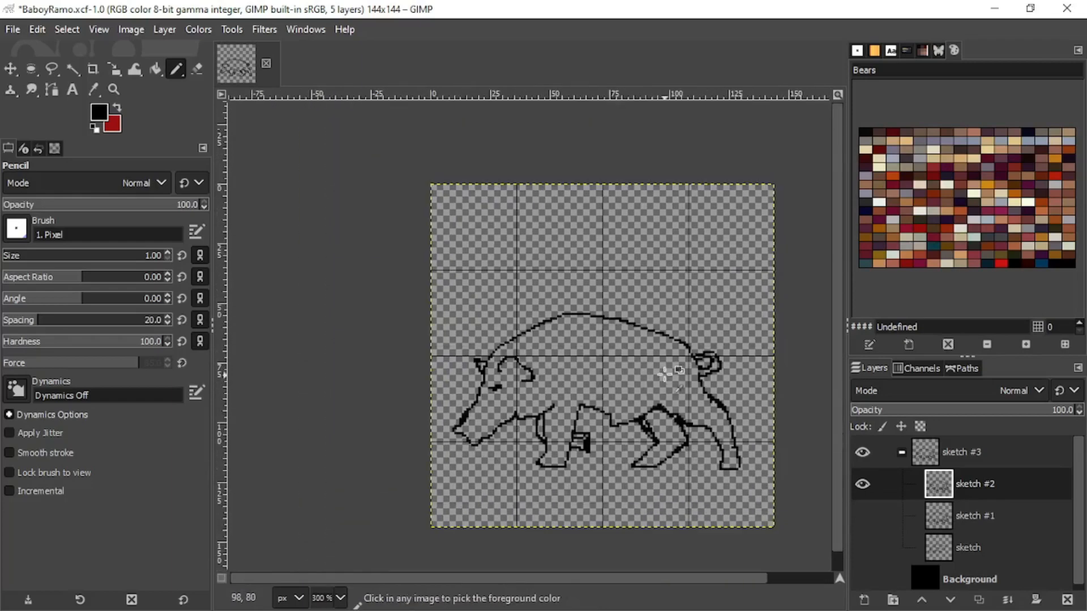
# Step: Examine the tail and hindquarters up close and the proportions of the whole pig outline
pyautogui.scroll(1, 652, 369)
pyautogui.scroll(4, 652, 369)
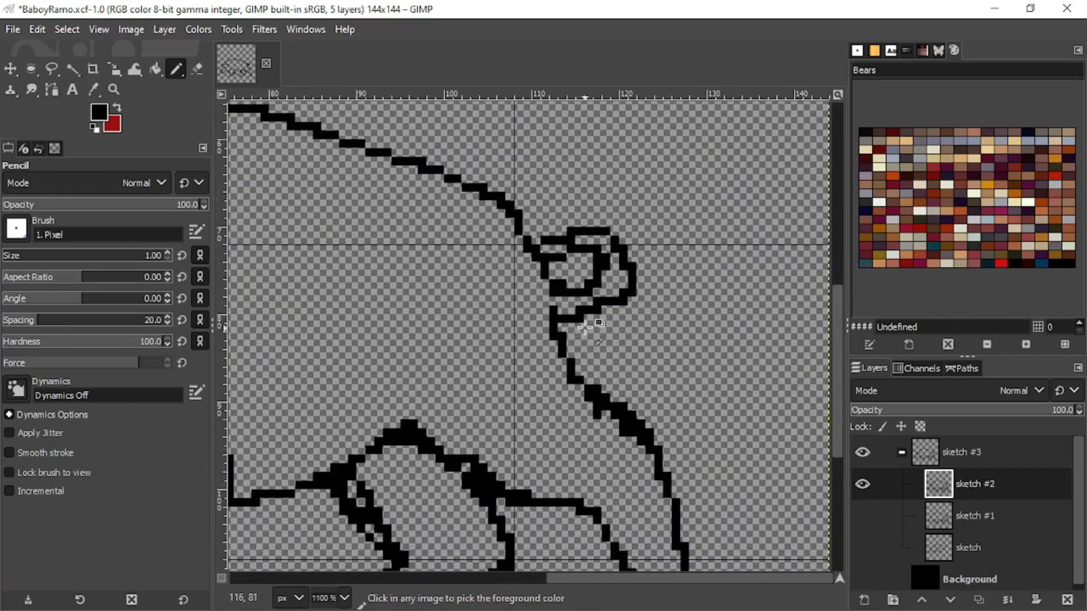
pyautogui.scroll(-5, 619, 344)
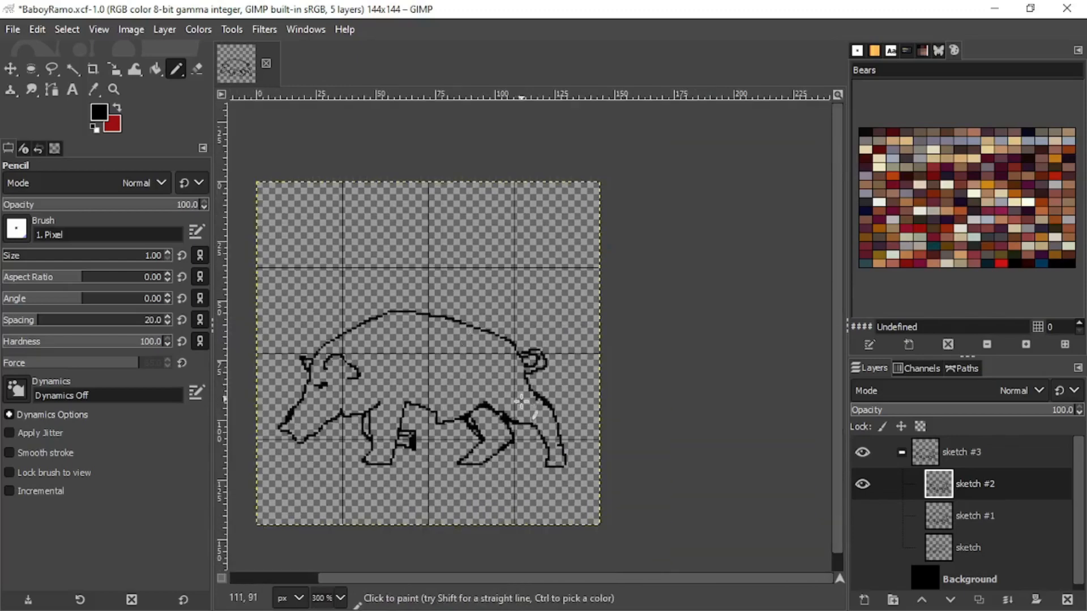
pyautogui.scroll(2, 484, 313)
pyautogui.scroll(-1, 487, 313)
pyautogui.scroll(1, 488, 351)
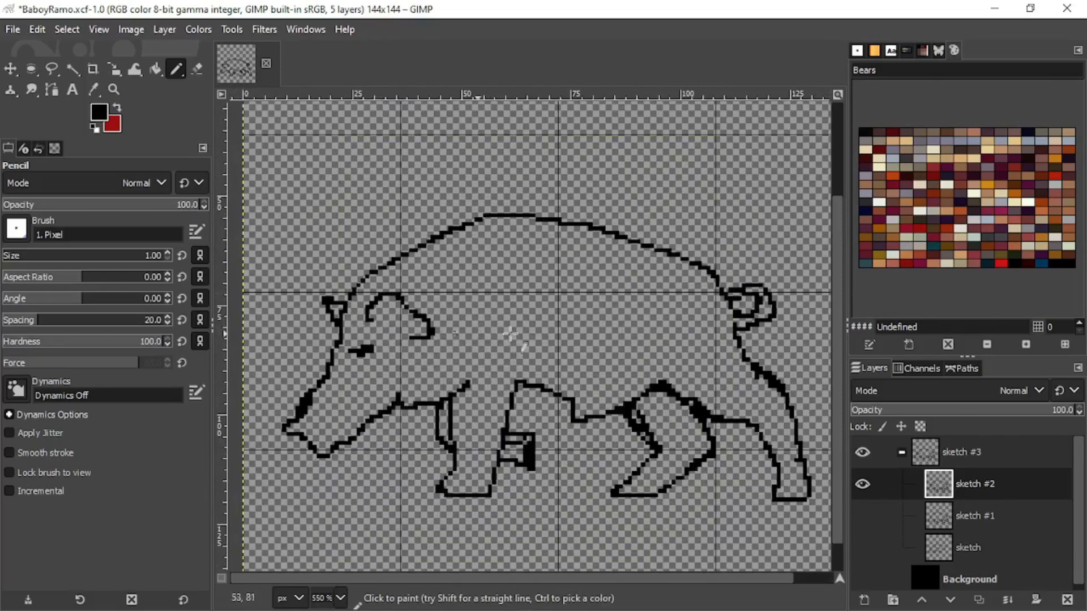
pyautogui.scroll(-1, 509, 334)
pyautogui.scroll(2, 506, 334)
pyautogui.scroll(-2, 504, 335)
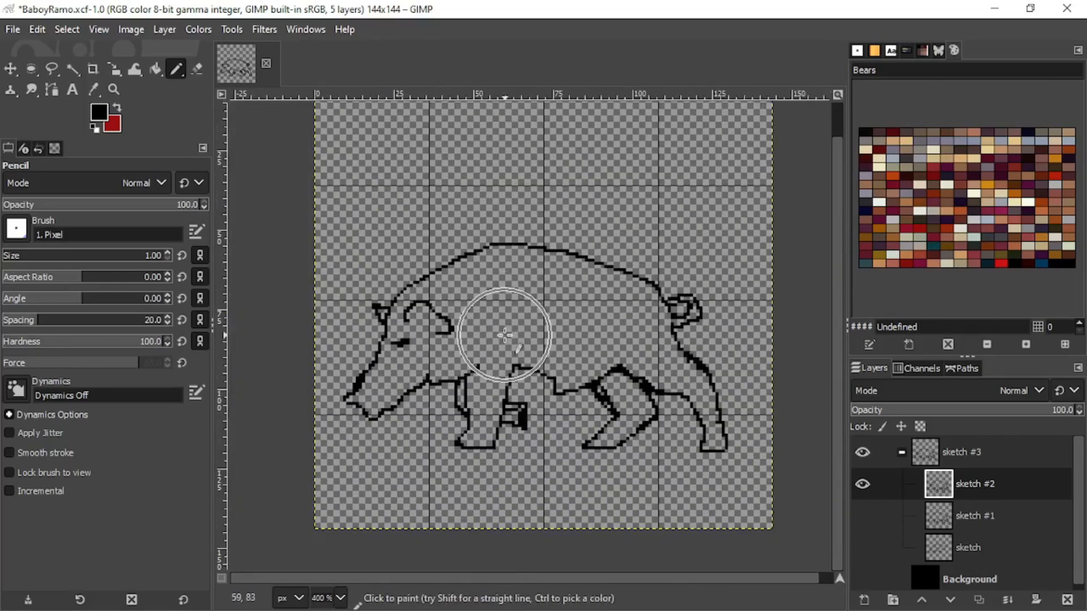
pyautogui.scroll(-1, 504, 335)
pyautogui.scroll(2, 502, 339)
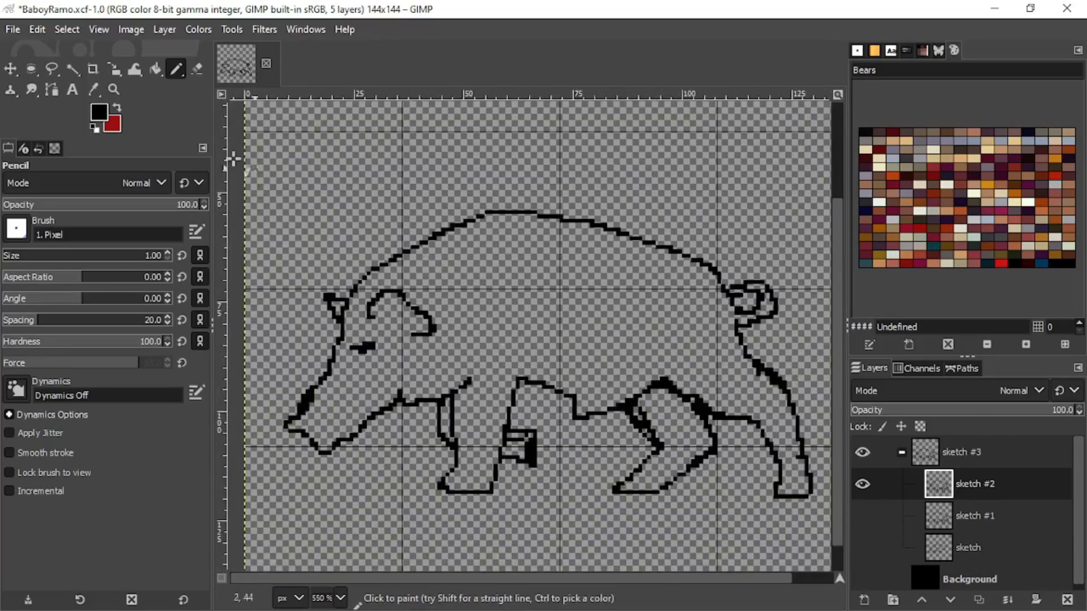
# Step: Move the sketch #2 layer down about 19 pixels and right about 2 pixels on the canvas
pyautogui.click(10, 69)
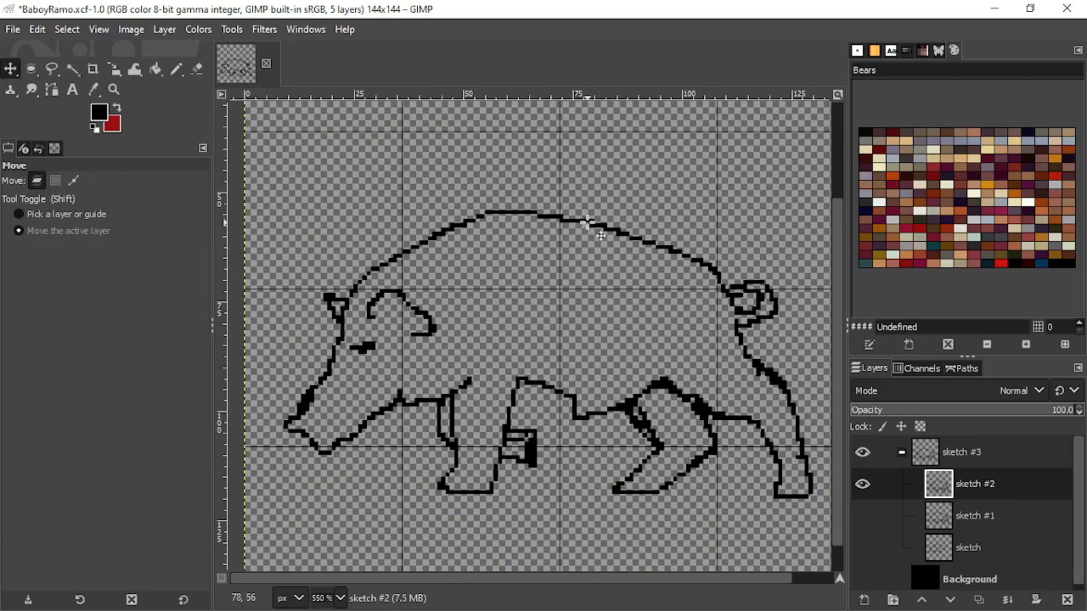
pyautogui.moveTo(586, 221); pyautogui.dragTo(595, 305)
pyautogui.scroll(-1, 595, 304)
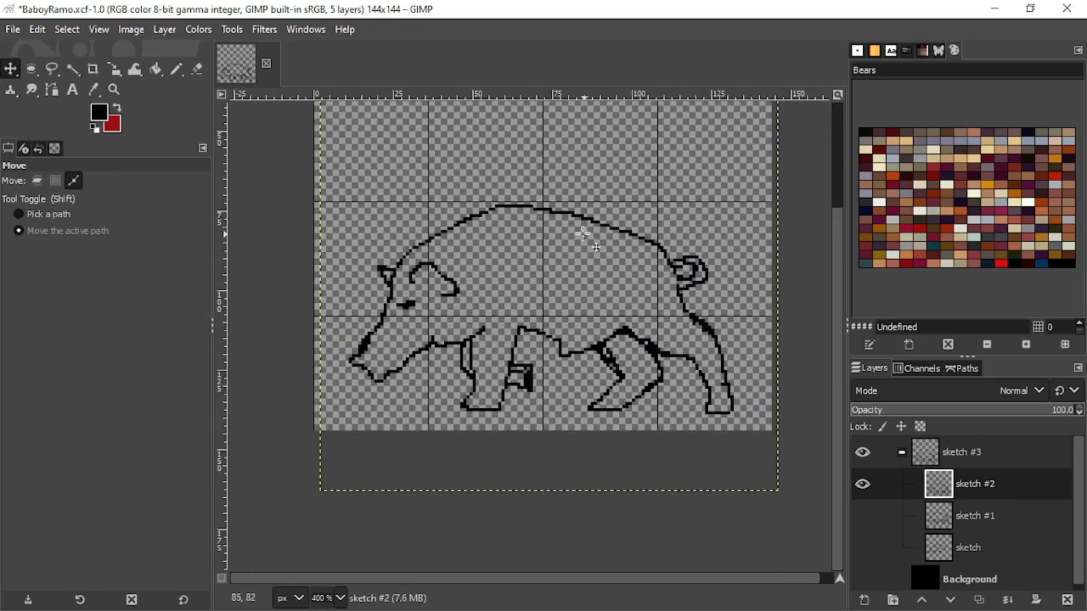
# Step: Move the sketch #2 layer down about 6 pixels so the feet meet the canvas's lower edge
pyautogui.moveTo(585, 230); pyautogui.dragTo(586, 252)
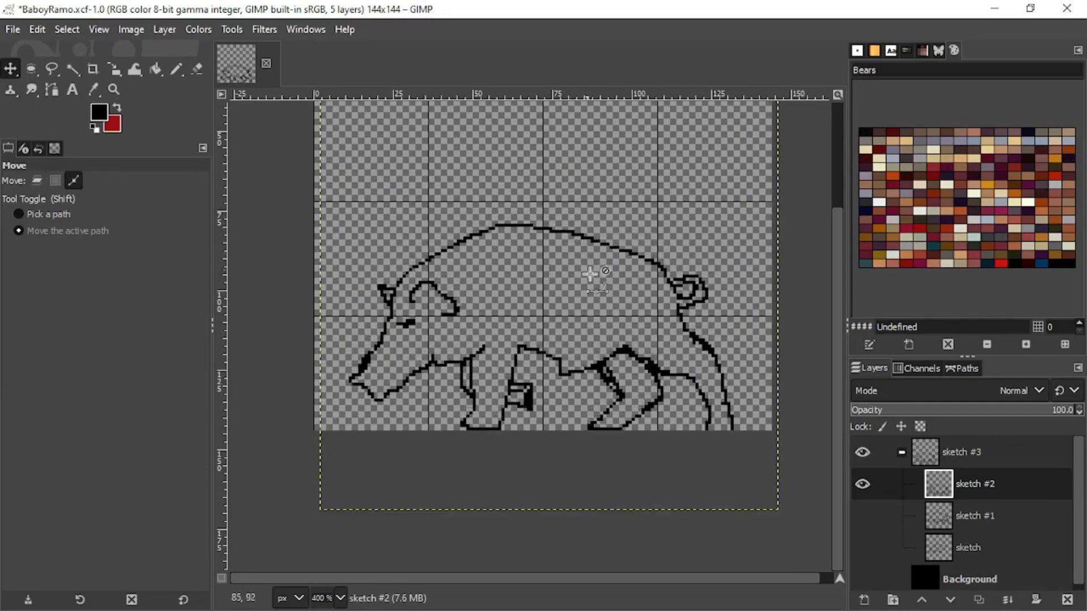
pyautogui.scroll(1, 595, 283)
pyautogui.scroll(-2, 758, 487)
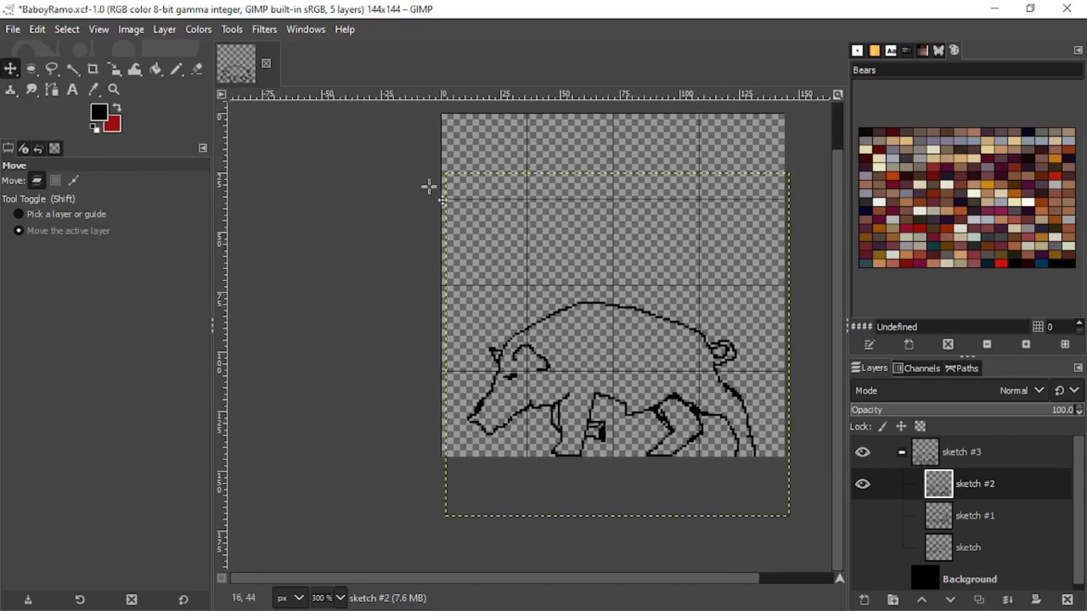
# Step: Resize the sketch #2 layer to the image size and crop the layer to its content
pyautogui.click(165, 29)
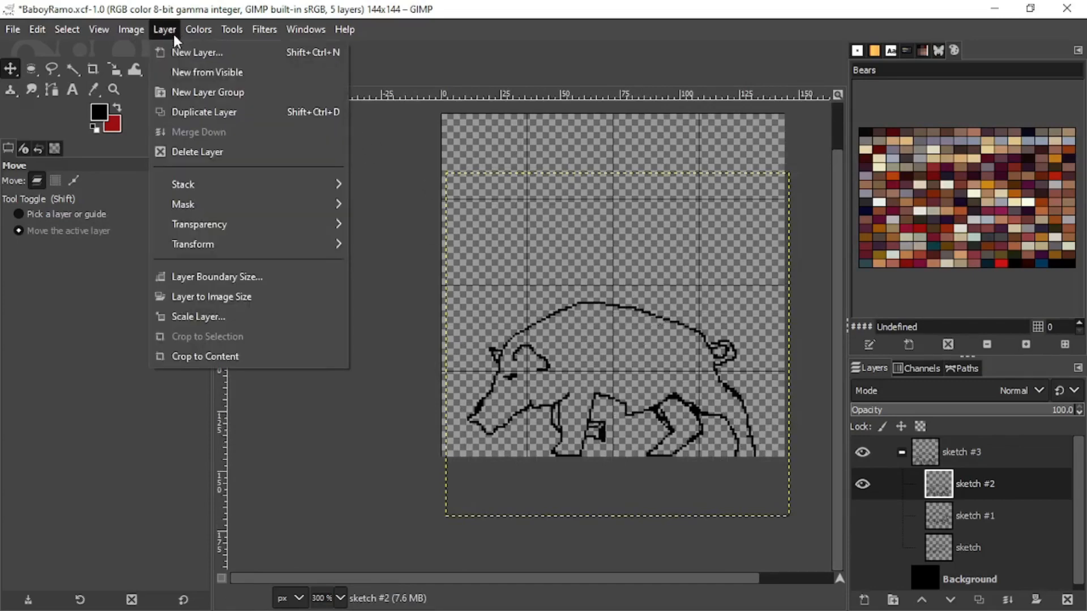
pyautogui.click(243, 296)
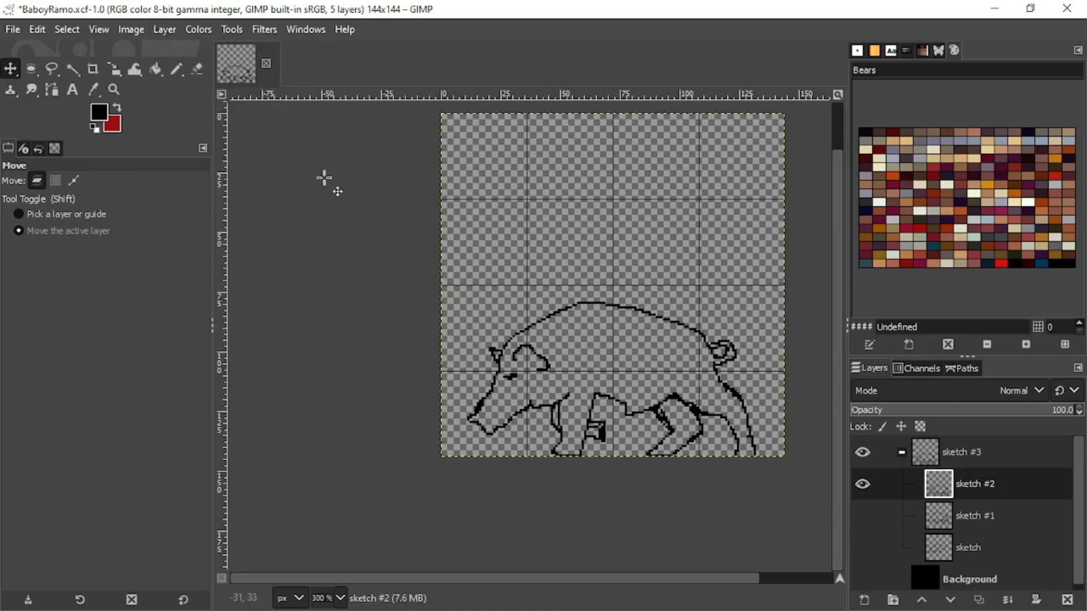
pyautogui.click(164, 29)
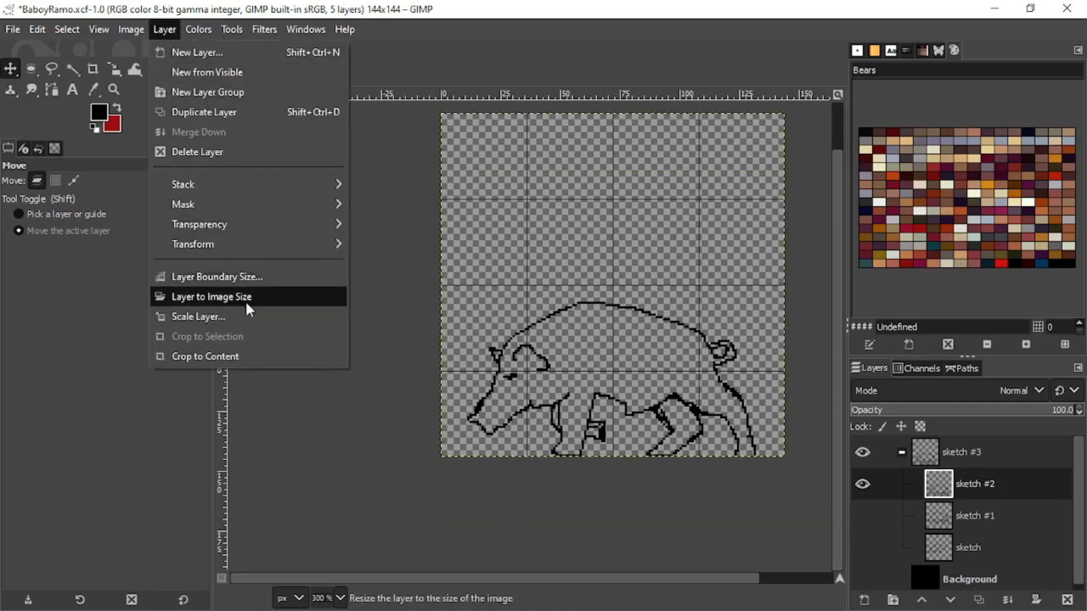
pyautogui.click(237, 356)
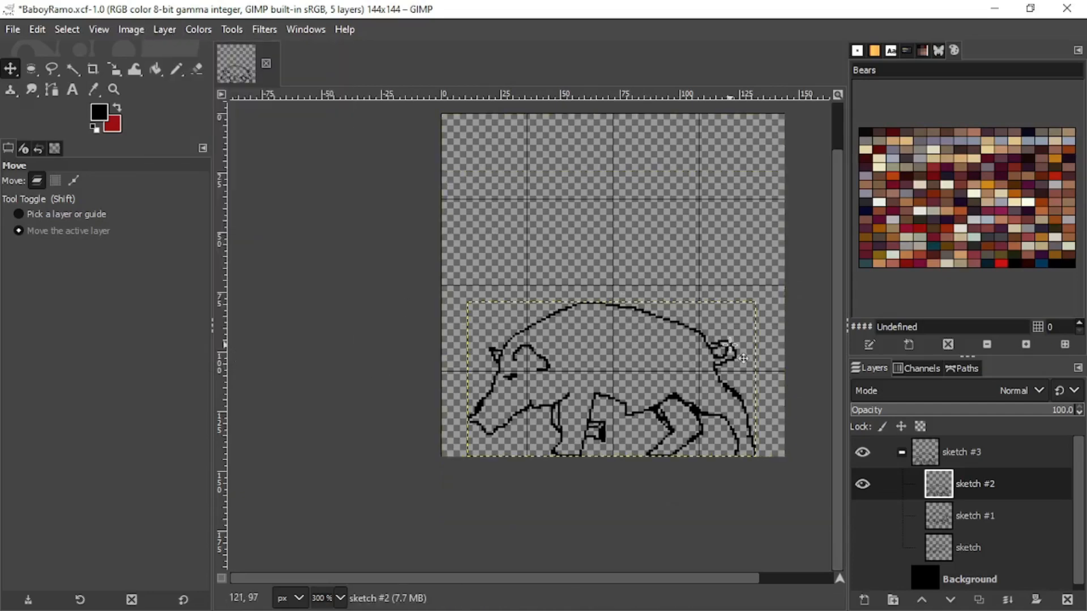
# Step: Try to crop the whole image canvas to its content
pyautogui.click(133, 30)
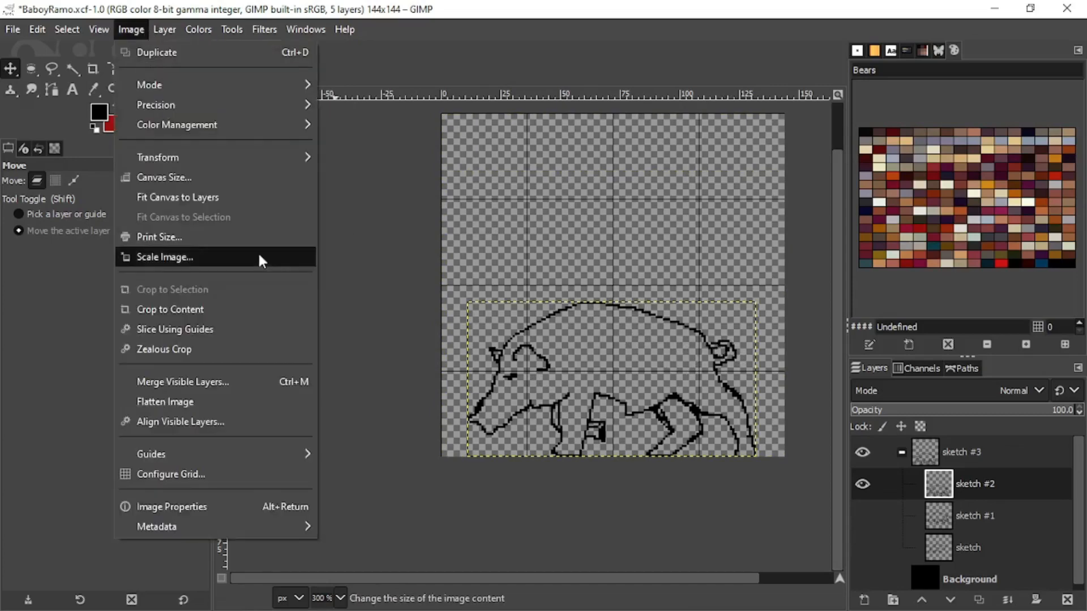
pyautogui.click(180, 311)
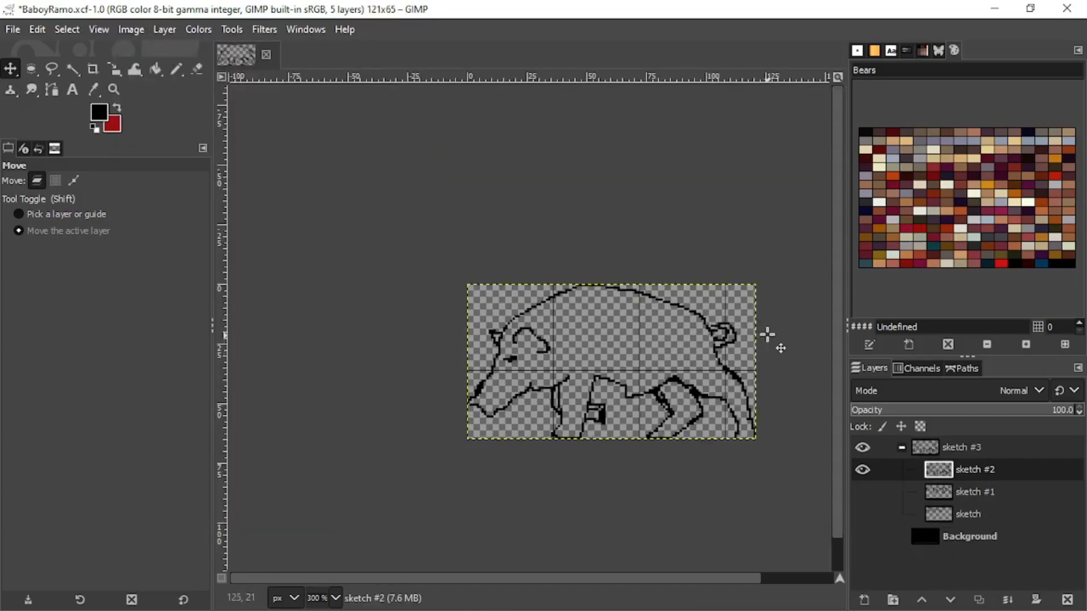
pyautogui.click(134, 30)
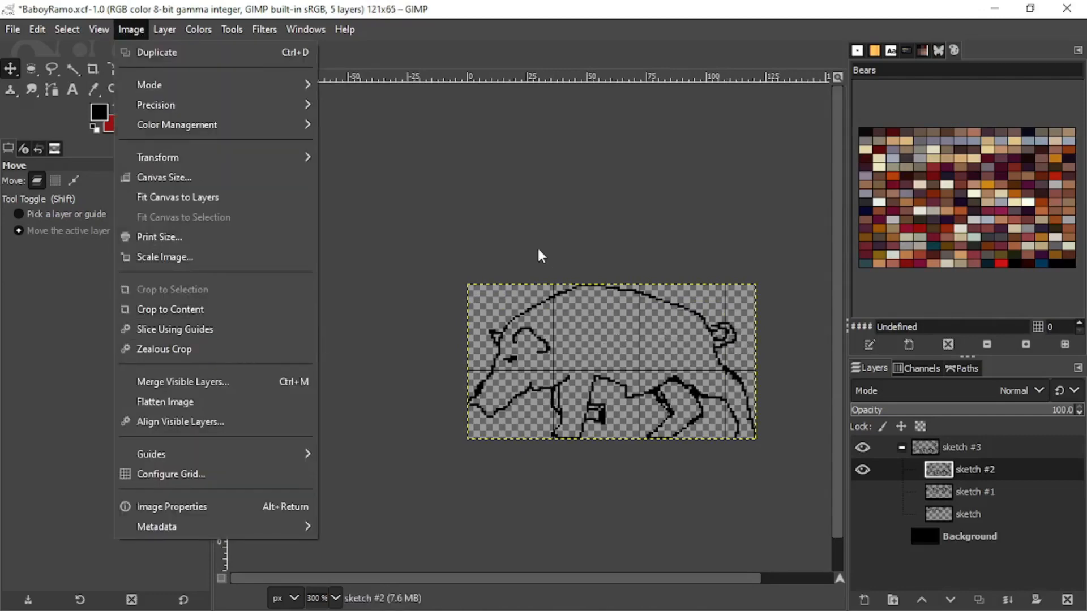
pyautogui.click(531, 230)
pyautogui.hotkey('ctrl', 'z')
# Step: Examine the placement and proportions of the pig outline on the full canvas at different zoom levels
pyautogui.scroll(-2, 634, 319)
pyautogui.moveTo(633, 321); pyautogui.dragTo(541, 343)
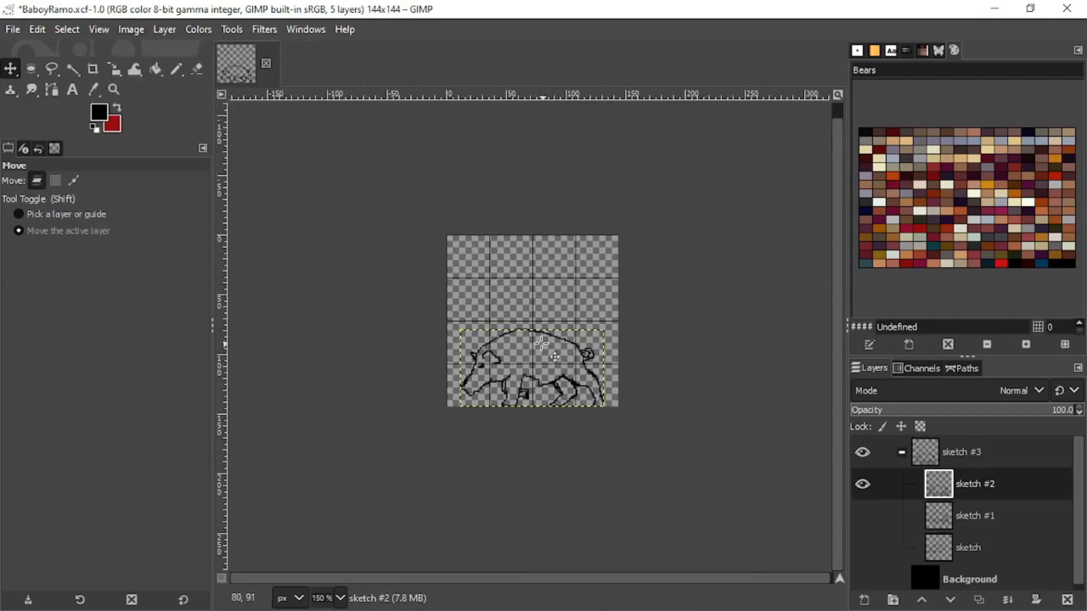
pyautogui.scroll(3, 541, 344)
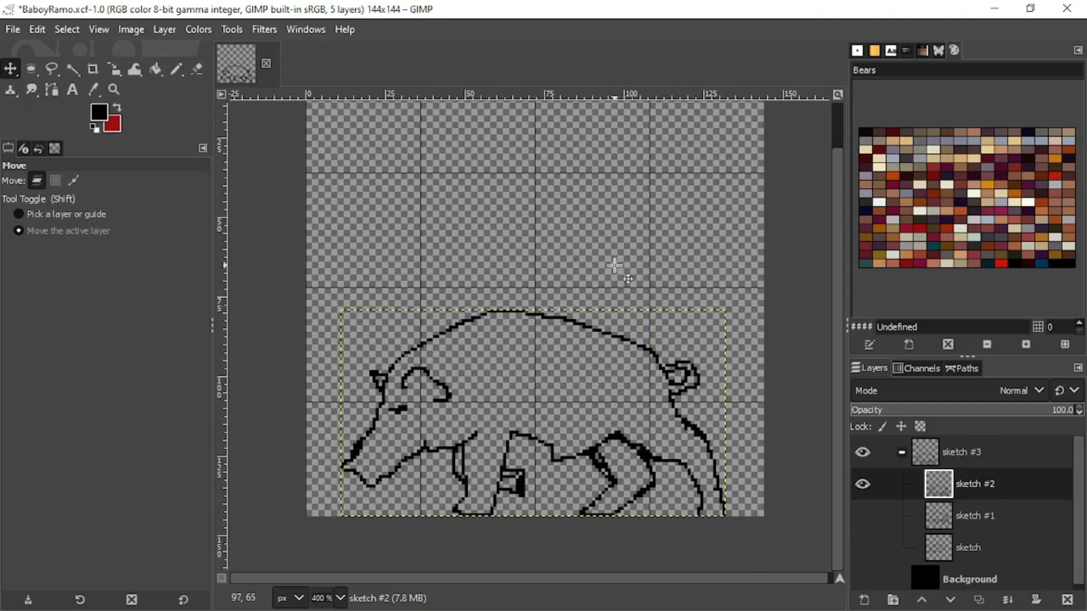
pyautogui.scroll(3, 617, 291)
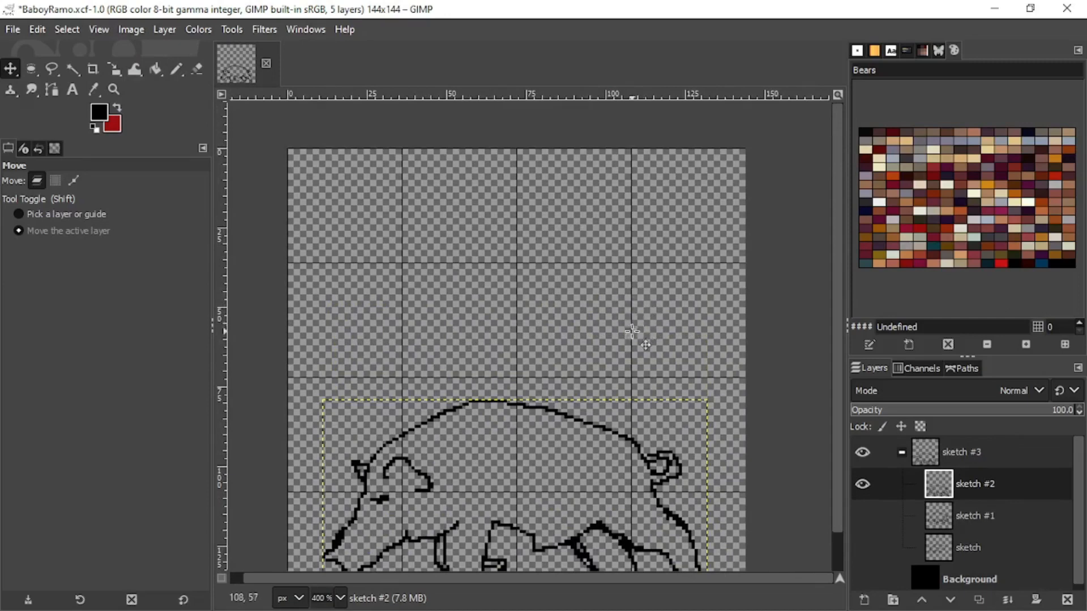
pyautogui.scroll(-3, 632, 331)
pyautogui.scroll(-5, 621, 352)
pyautogui.hscroll(3, 621, 352)
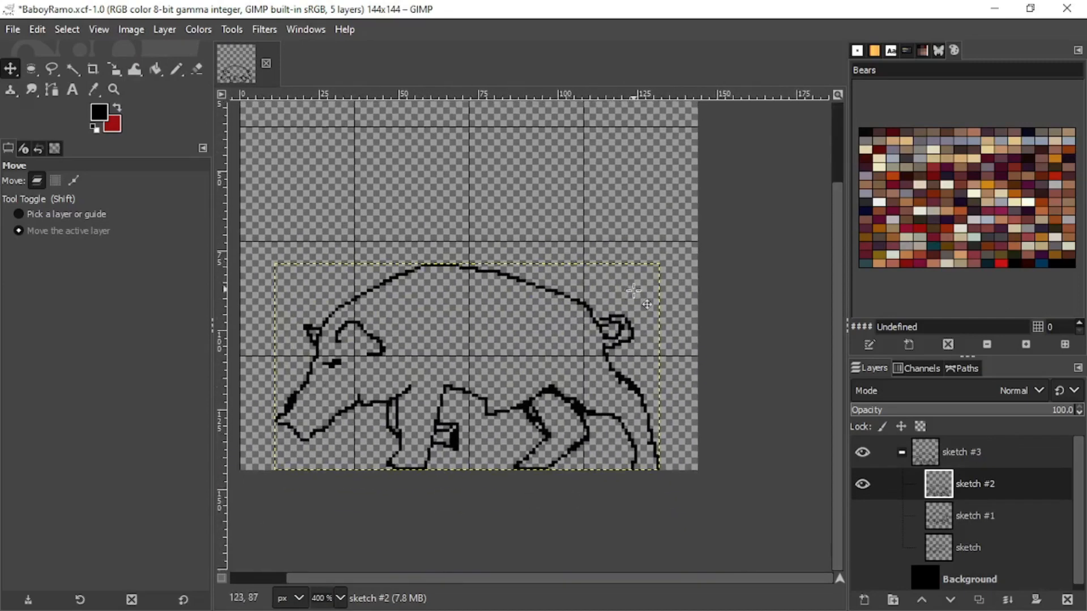
pyautogui.scroll(-3, 644, 307)
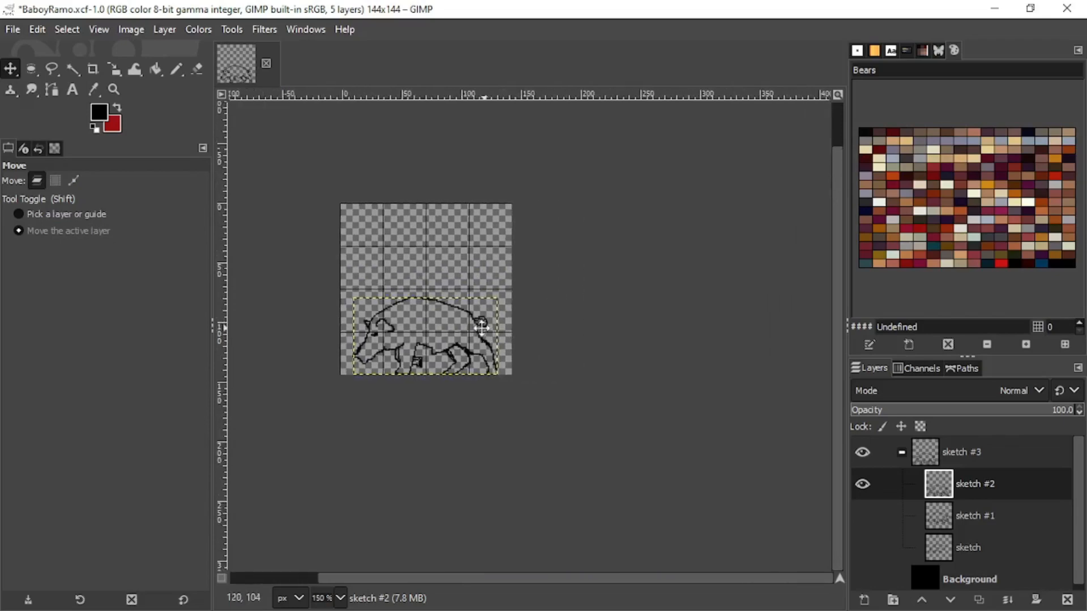
pyautogui.scroll(4, 563, 319)
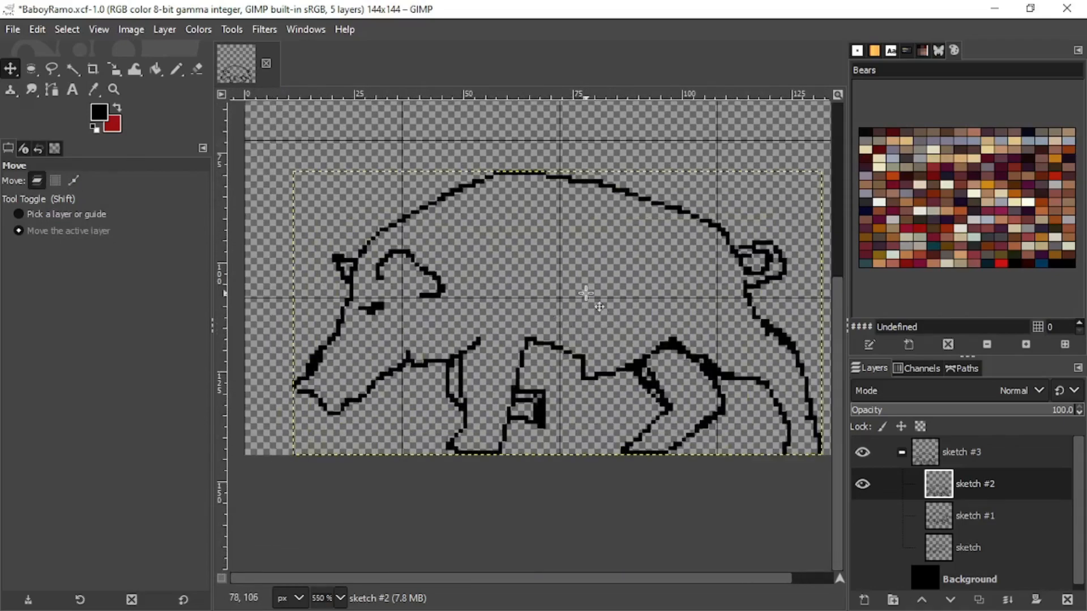
pyautogui.press('ctrl')
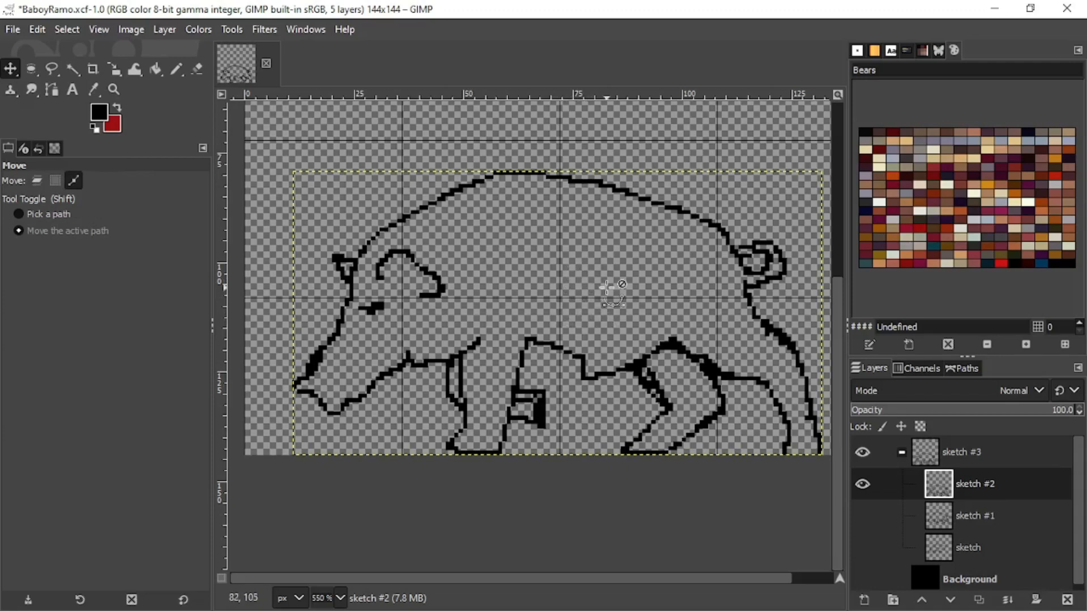
pyautogui.scroll(-1, 561, 320)
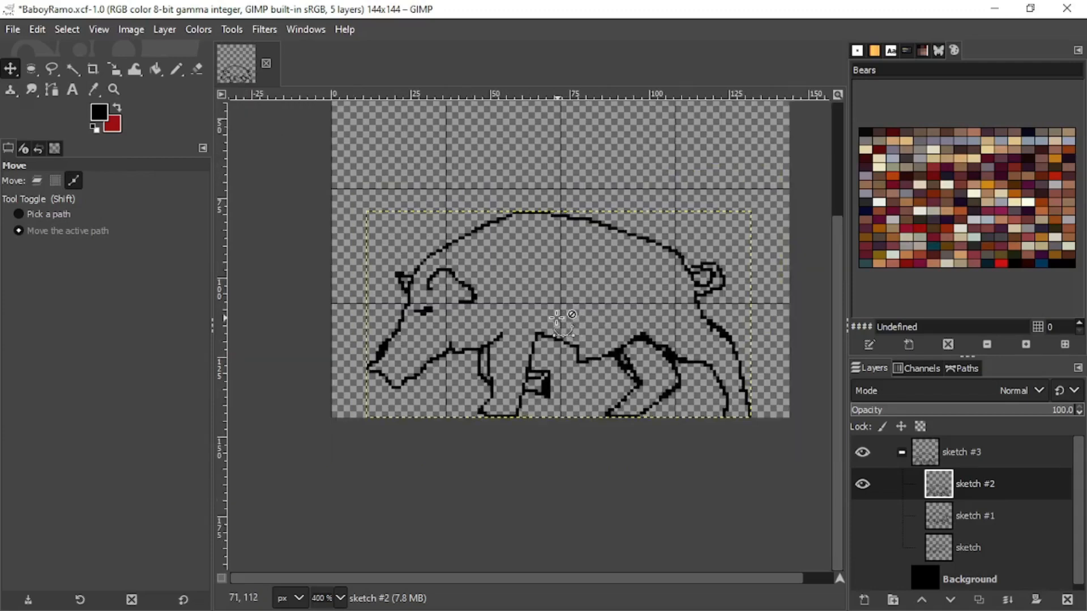
# Step: Save the BaboyRamo.xcf image
pyautogui.hotkey('ctrl', 's')
pyautogui.scroll(2, 556, 317)
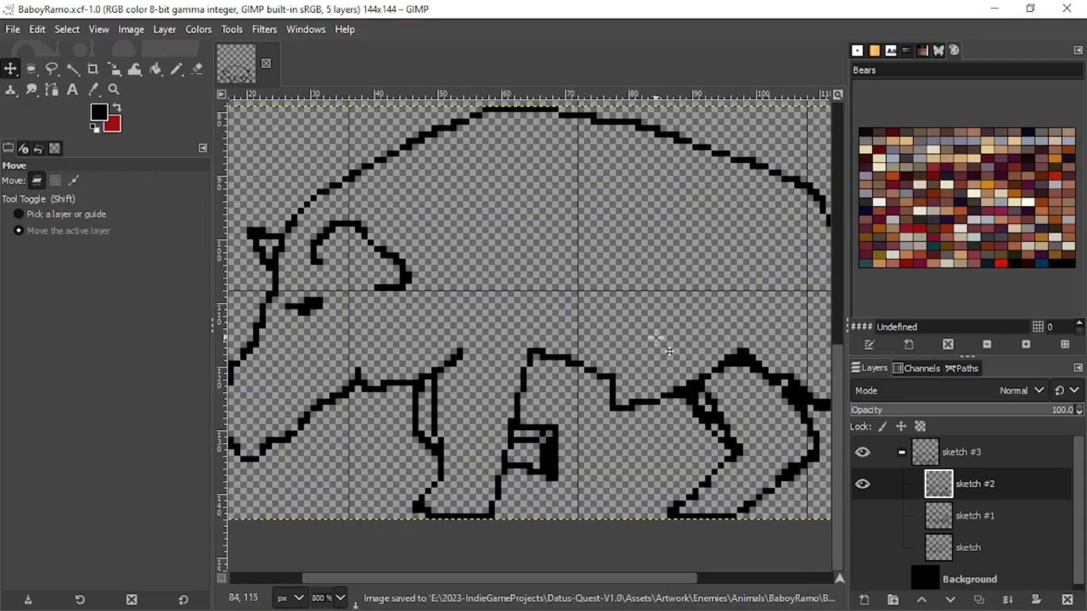
pyautogui.scroll(-1, 533, 306)
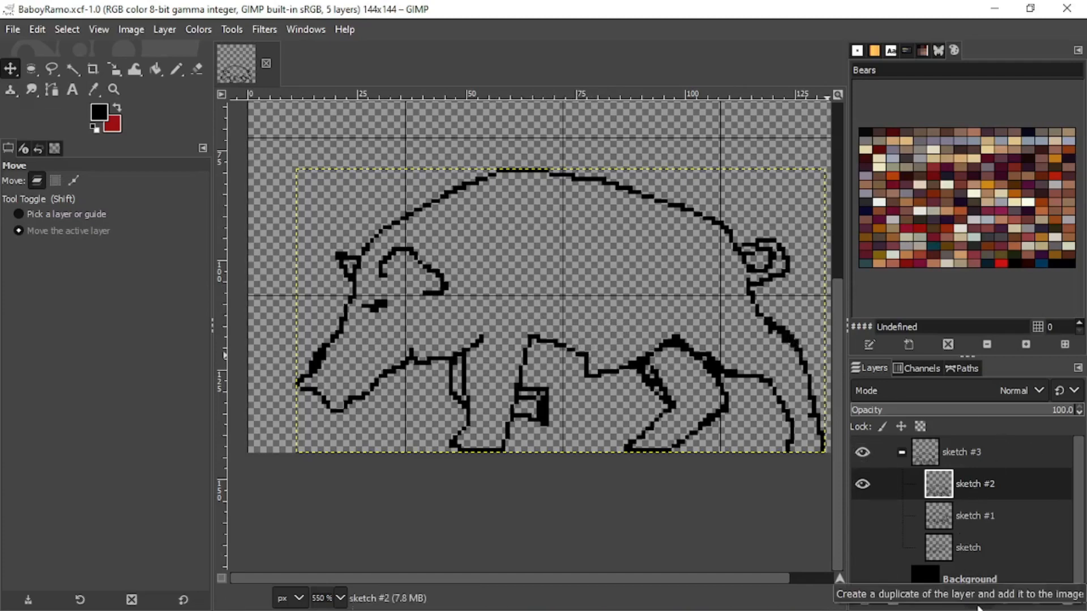
# Step: Duplicate the sketch #2 layer as a layer named hair with its opacity set to 61
pyautogui.click(979, 606)
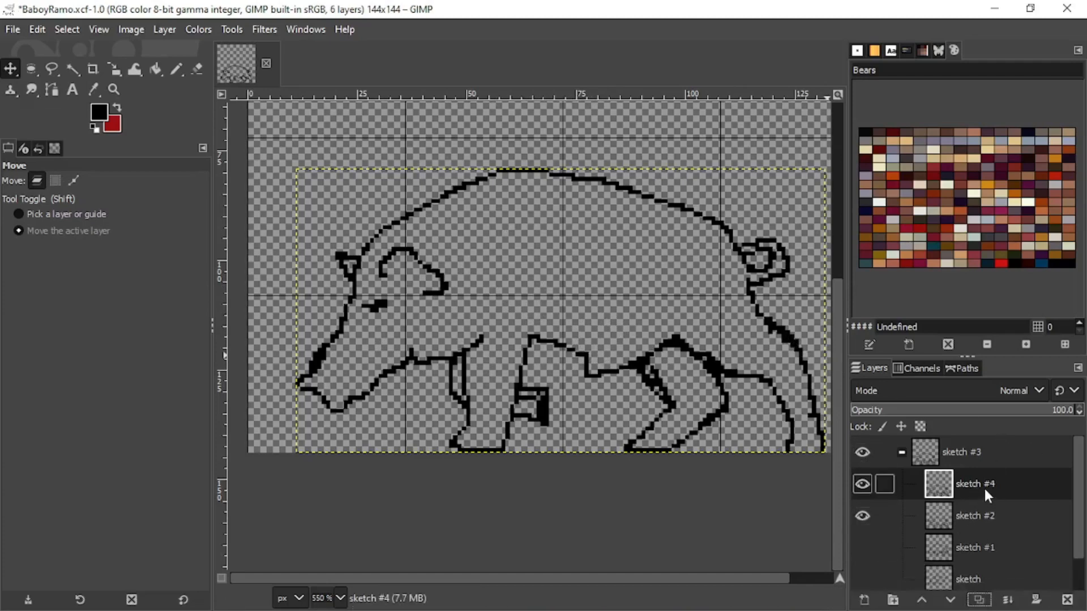
pyautogui.doubleClick(982, 487)
pyautogui.write('hair')
pyautogui.press('Return')
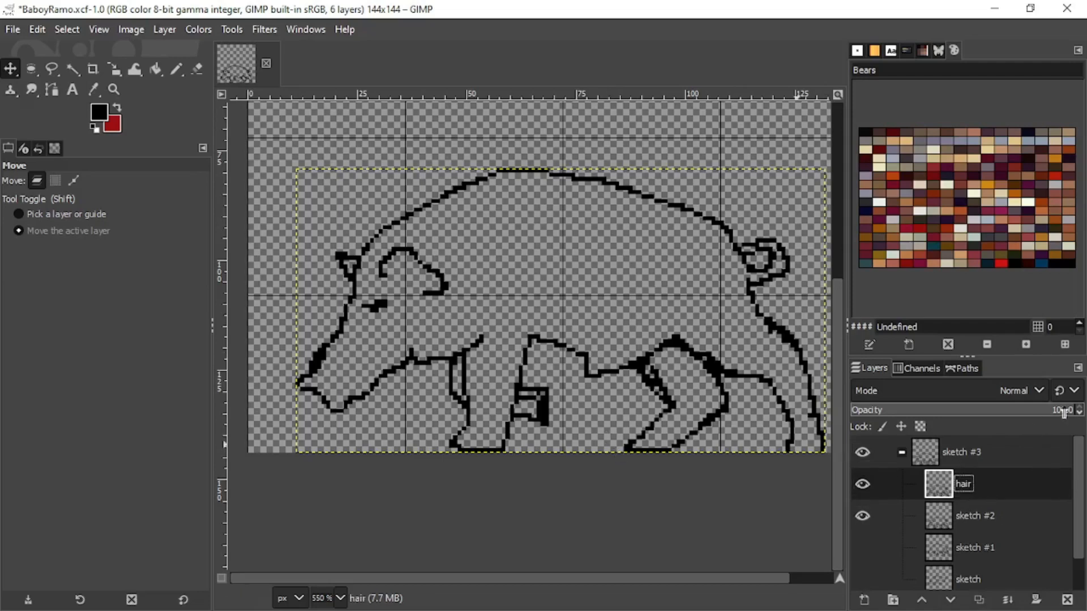
pyautogui.moveTo(1032, 413); pyautogui.dragTo(986, 412)
pyautogui.scroll(2, 389, 364)
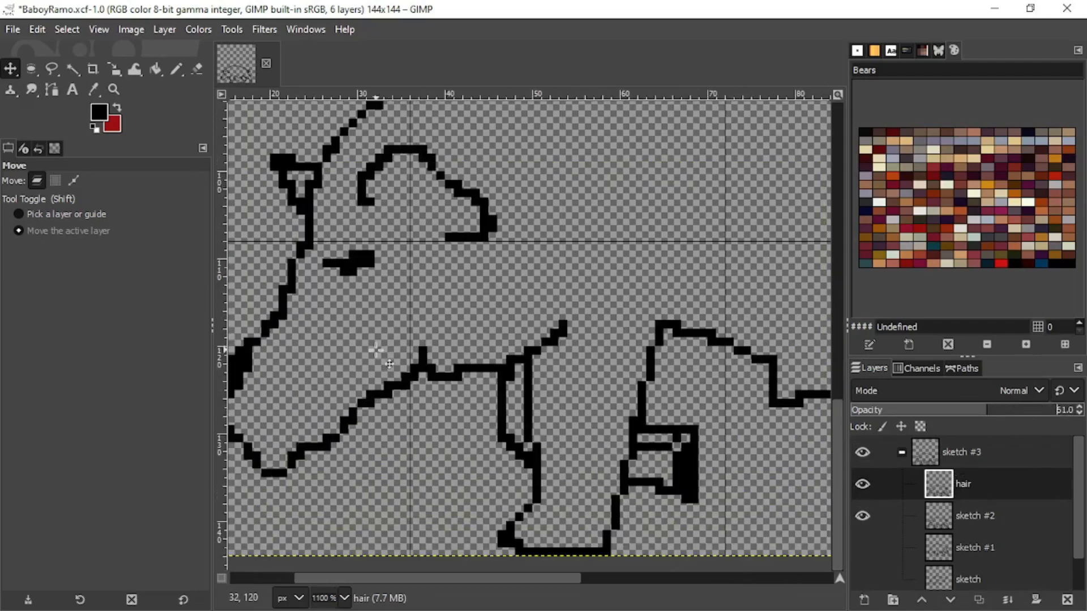
# Step: Try a jagged patch of hair under the throat with the 1-pixel Pencil, at about x=36 to x=45, y=123 to y=128
pyautogui.click(176, 68)
pyautogui.scroll(1, 396, 444)
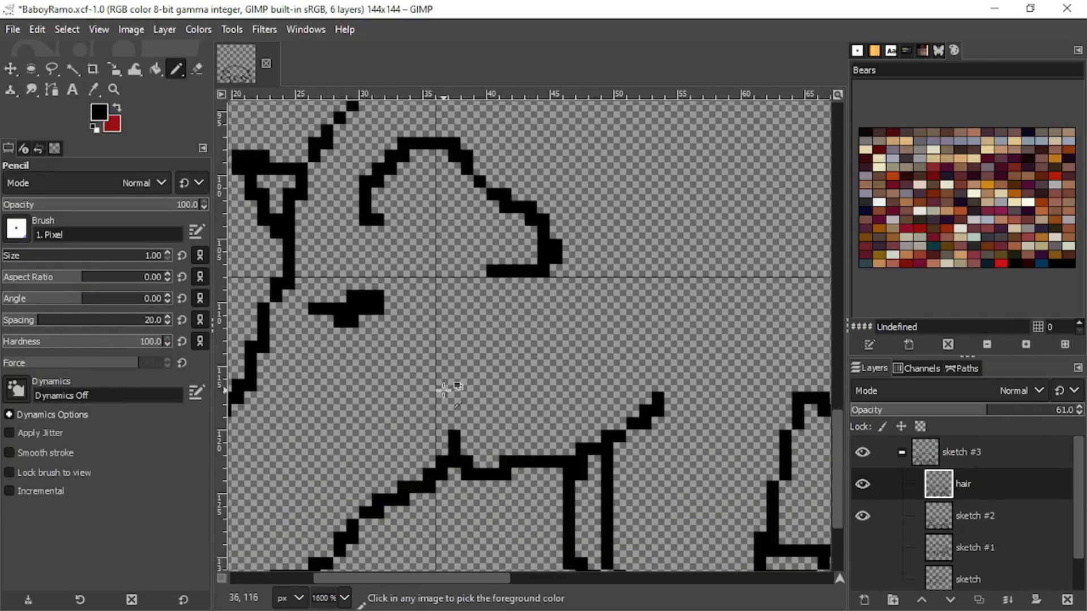
pyautogui.scroll(-2, 474, 452)
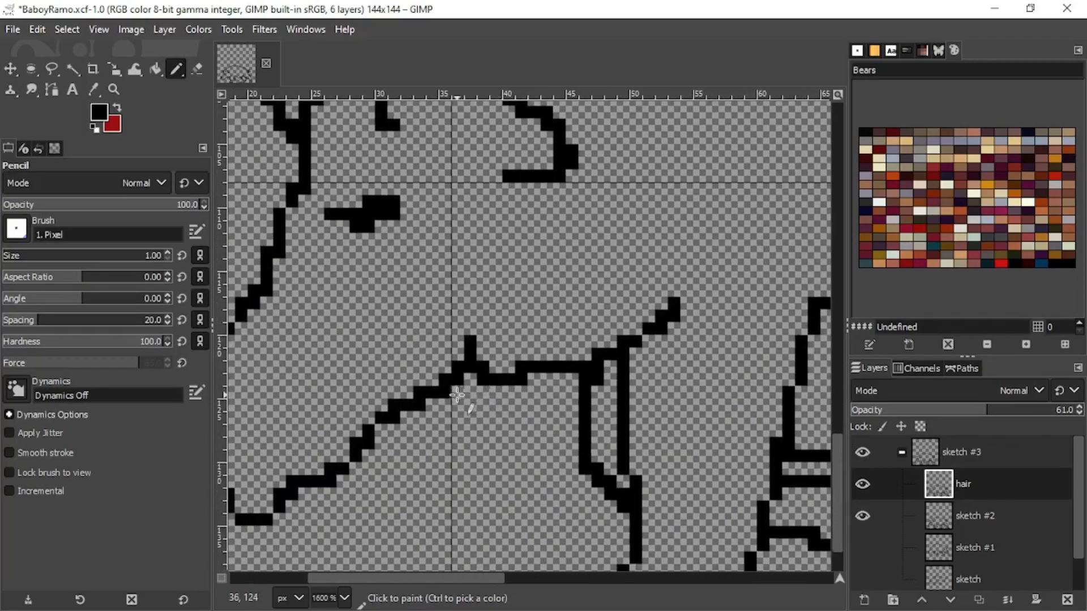
pyautogui.moveTo(464, 393); pyautogui.dragTo(508, 443)
pyautogui.moveTo(478, 398)
pyautogui.mouseDown()
pyautogui.moveTo(554, 384)
pyautogui.moveTo(557, 399)
pyautogui.moveTo(539, 383)
pyautogui.moveTo(531, 391)
pyautogui.moveTo(569, 379)
pyautogui.mouseUp()
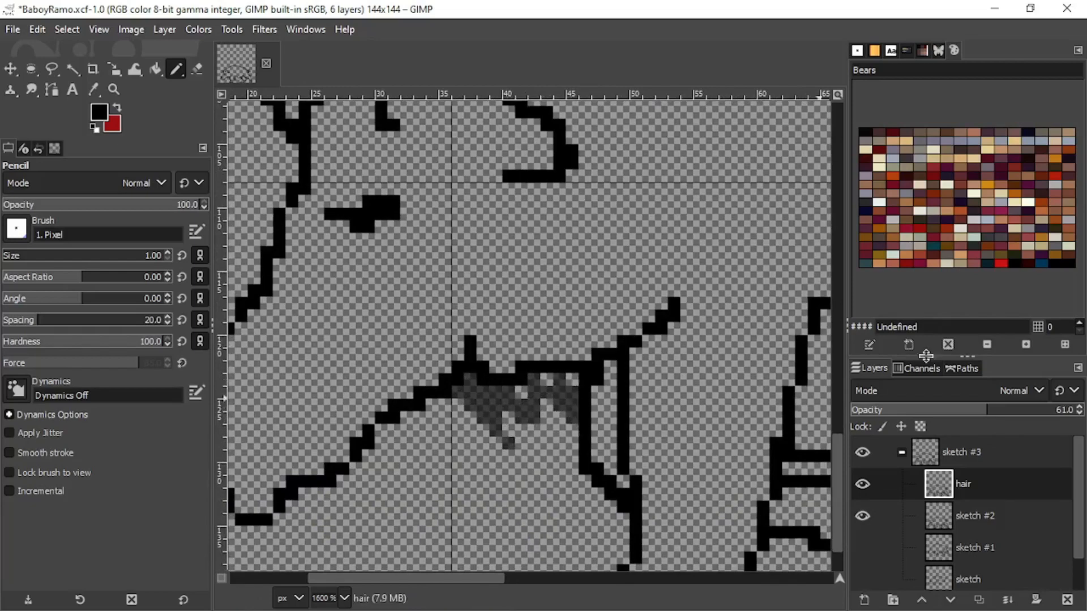
# Step: Try the hair layer at 81.6 opacity, and undo both the opacity change and the throat hair strokes
pyautogui.moveTo(991, 412); pyautogui.dragTo(1028, 410)
pyautogui.scroll(-3, 614, 415)
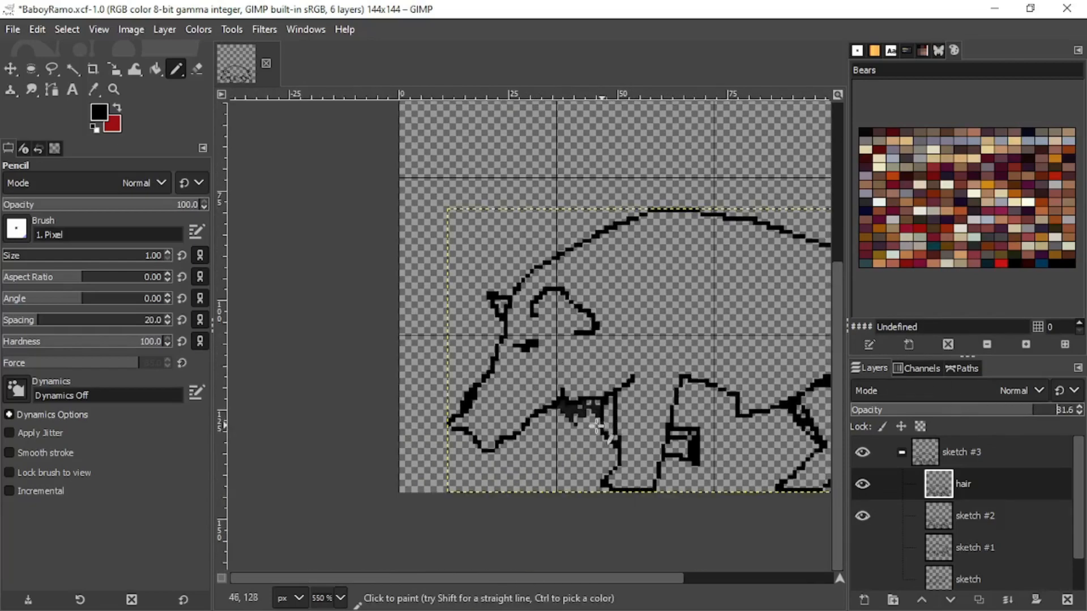
pyautogui.scroll(3, 575, 424)
pyautogui.hotkey('ctrl', 'z')
pyautogui.hotkey('ctrl', 'z')
pyautogui.hotkey('ctrl', 'z')
pyautogui.hotkey('ctrl', 'z')
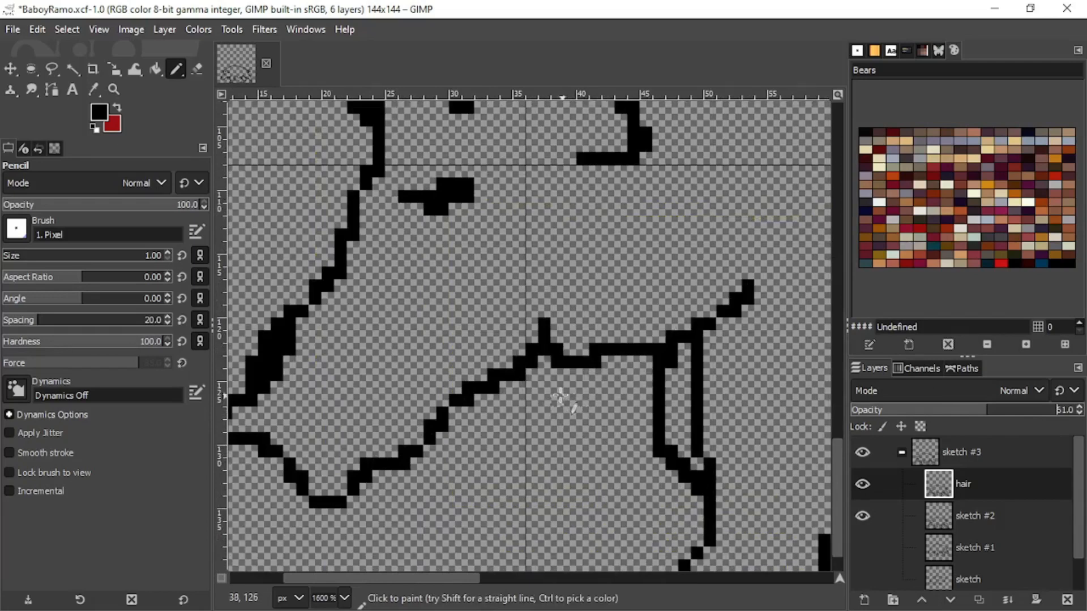
# Step: Draw a thin, uneven fringe of hair pixels along the underside of the throat at about x=34 to x=45, y=123 to y=126
pyautogui.scroll(1, 543, 389)
pyautogui.moveTo(530, 367)
pyautogui.mouseDown()
pyautogui.moveTo(533, 397)
pyautogui.moveTo(538, 364)
pyautogui.moveTo(554, 385)
pyautogui.moveTo(544, 342)
pyautogui.moveTo(592, 383)
pyautogui.moveTo(625, 380)
pyautogui.mouseUp()
pyautogui.hotkey('ctrl', 'z')
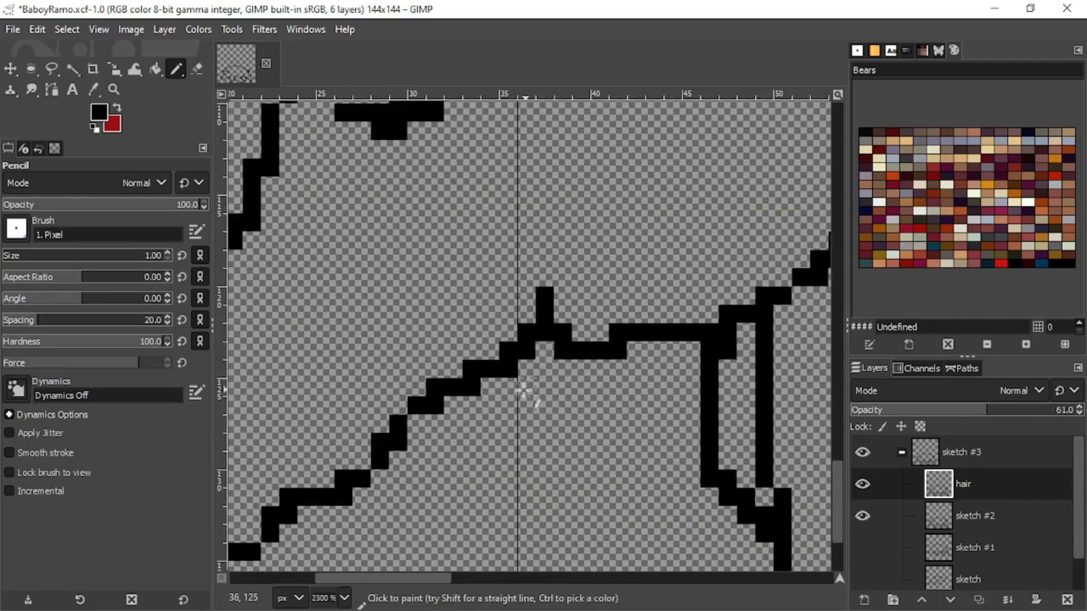
pyautogui.moveTo(491, 386)
pyautogui.mouseDown()
pyautogui.moveTo(525, 400)
pyautogui.moveTo(523, 384)
pyautogui.moveTo(593, 377)
pyautogui.moveTo(613, 404)
pyautogui.moveTo(611, 365)
pyautogui.moveTo(621, 392)
pyautogui.moveTo(636, 356)
pyautogui.moveTo(655, 387)
pyautogui.moveTo(679, 366)
pyautogui.mouseUp()
pyautogui.scroll(2, 600, 376)
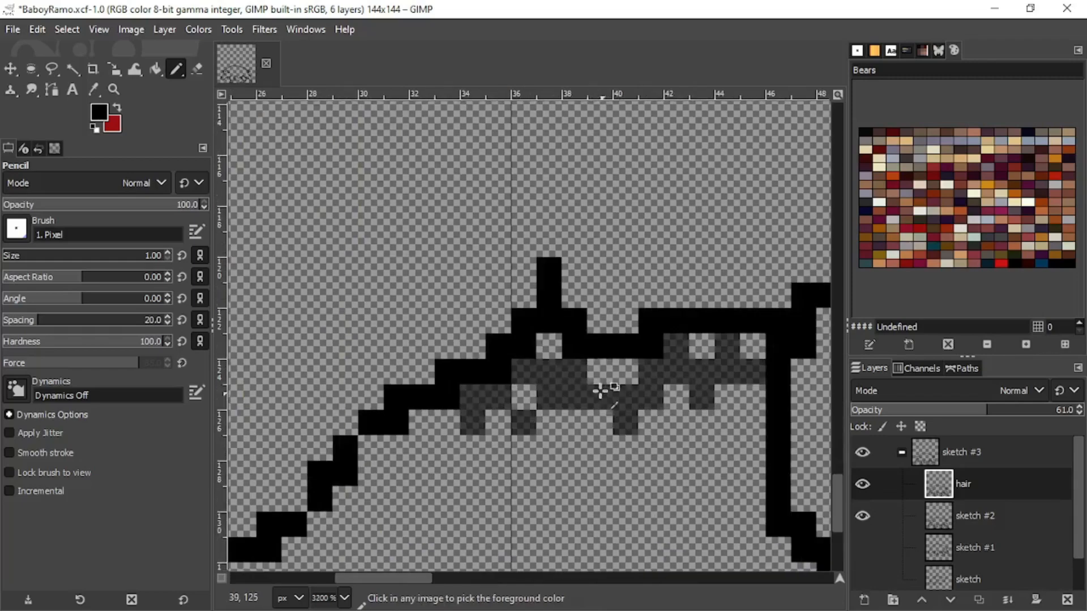
pyautogui.scroll(-5, 560, 343)
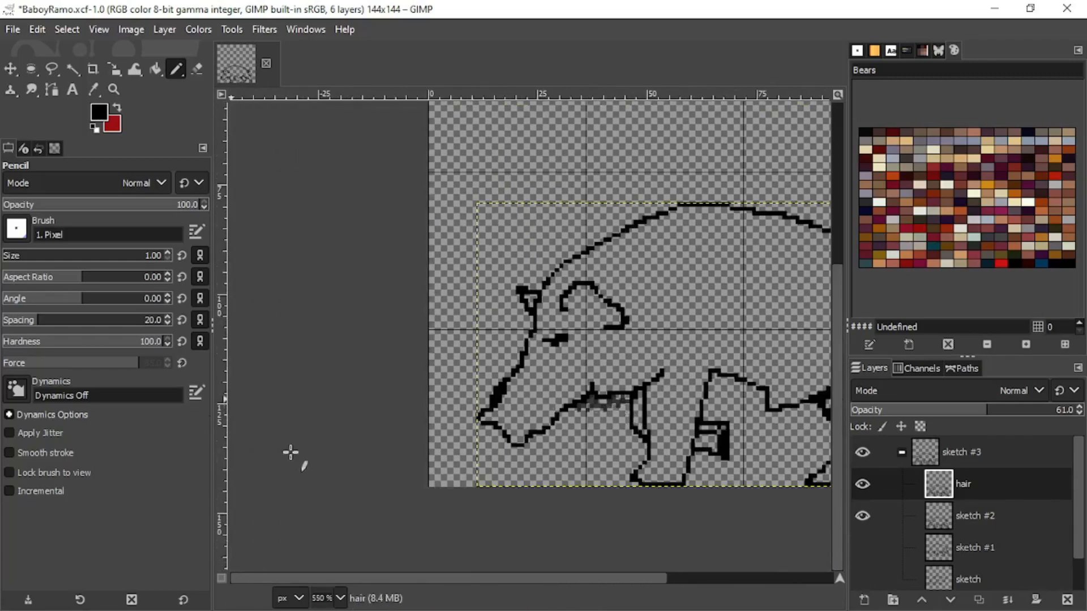
pyautogui.scroll(4, 575, 463)
pyautogui.scroll(-4, 589, 417)
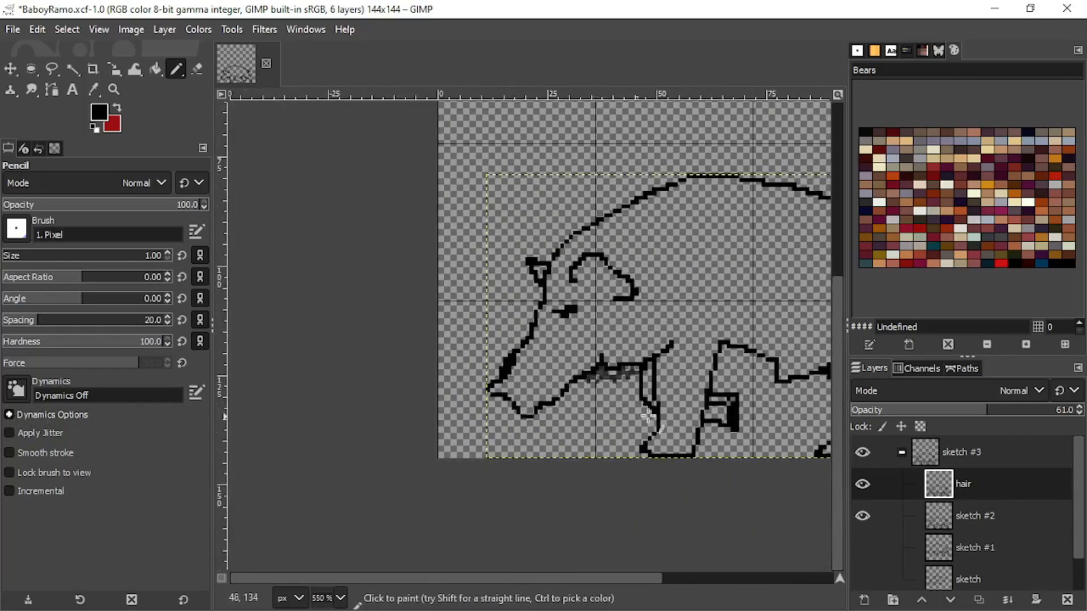
# Step: On the hair layer, pencil staggered single pixels beneath the belly line behind the front leg, at about x=66 to x=71, y=119 to y=120
pyautogui.hscroll(5, 428, 446)
pyautogui.scroll(2, 427, 445)
pyautogui.scroll(3, 431, 364)
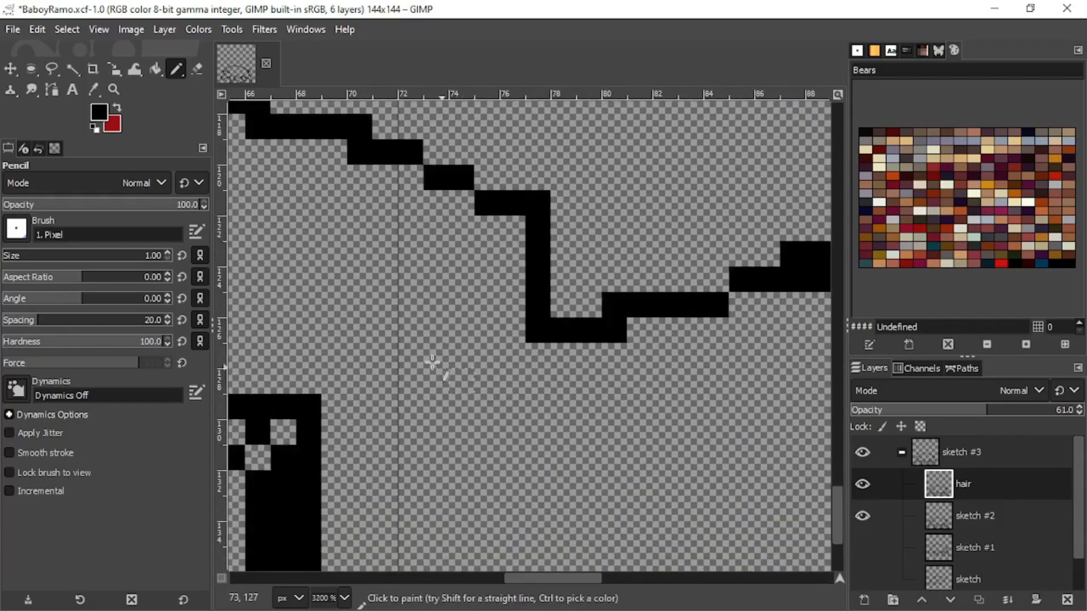
pyautogui.click(617, 286)
pyautogui.click(637, 310)
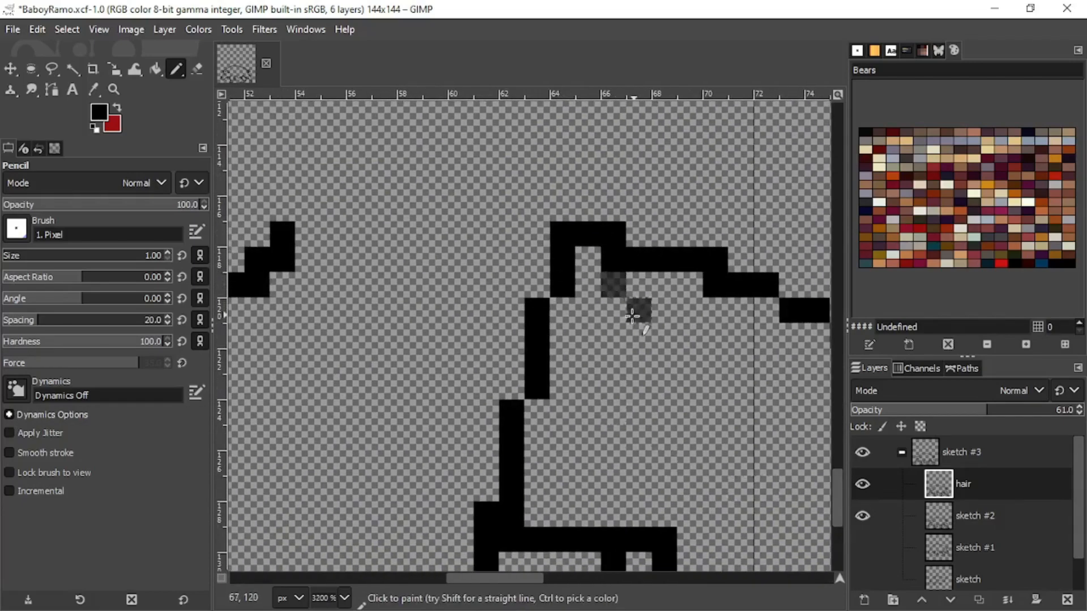
pyautogui.click(664, 286)
pyautogui.click(672, 308)
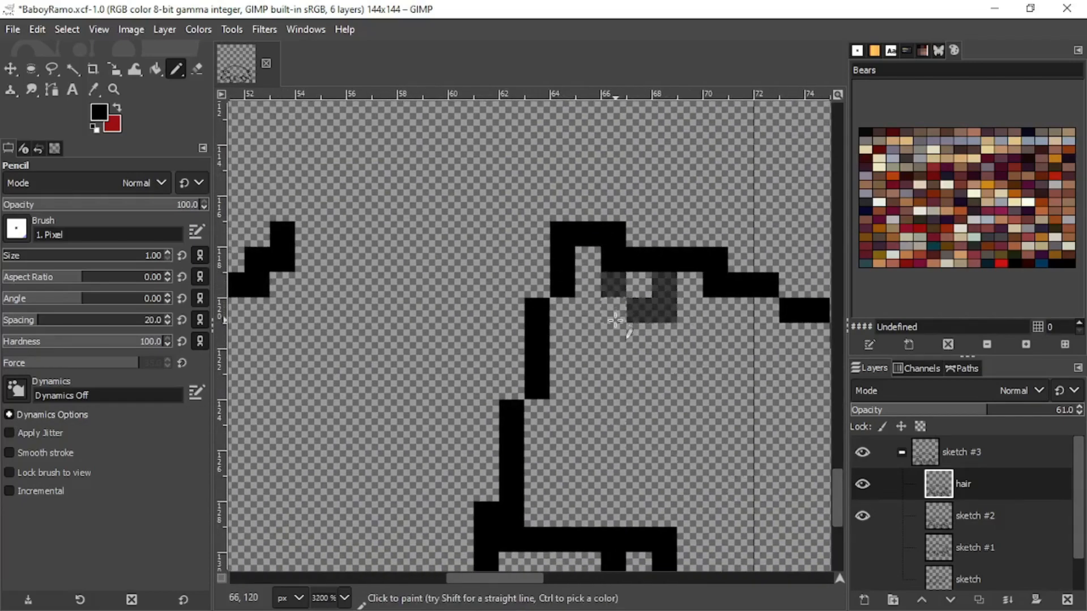
pyautogui.hotkey('ctrl', 'z')
pyautogui.click(699, 320)
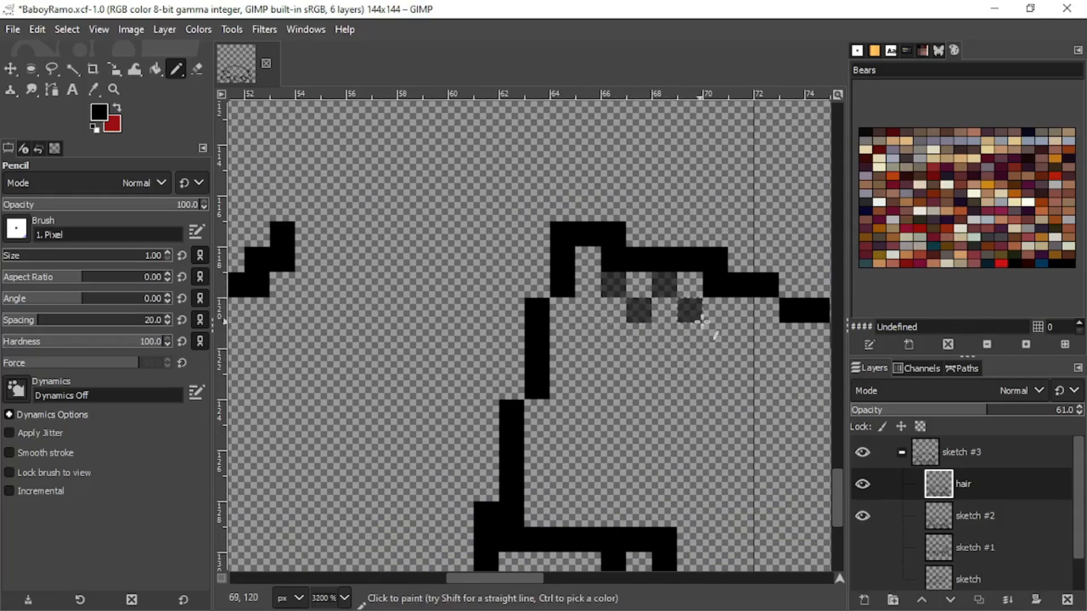
pyautogui.click(738, 315)
# Step: Continue the staggered hair pixels down the sloping belly line behind the front leg, at about x=72 to x=76, y=121 to y=123
pyautogui.scroll(-3, 623, 361)
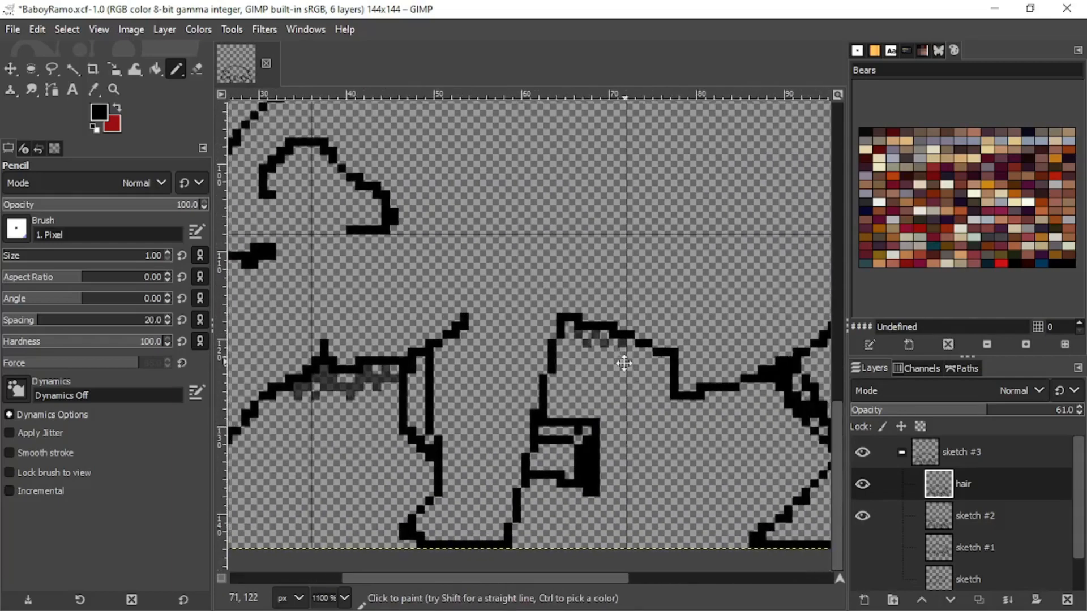
pyautogui.scroll(2, 624, 362)
pyautogui.click(672, 360)
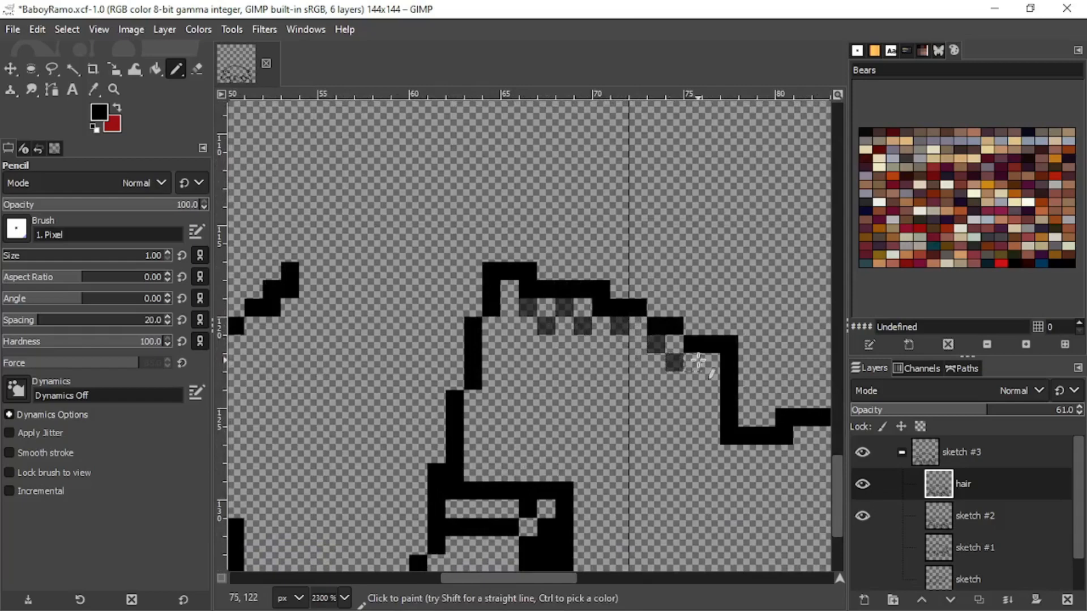
pyautogui.click(698, 361)
pyautogui.scroll(1, 706, 378)
pyautogui.click(718, 385)
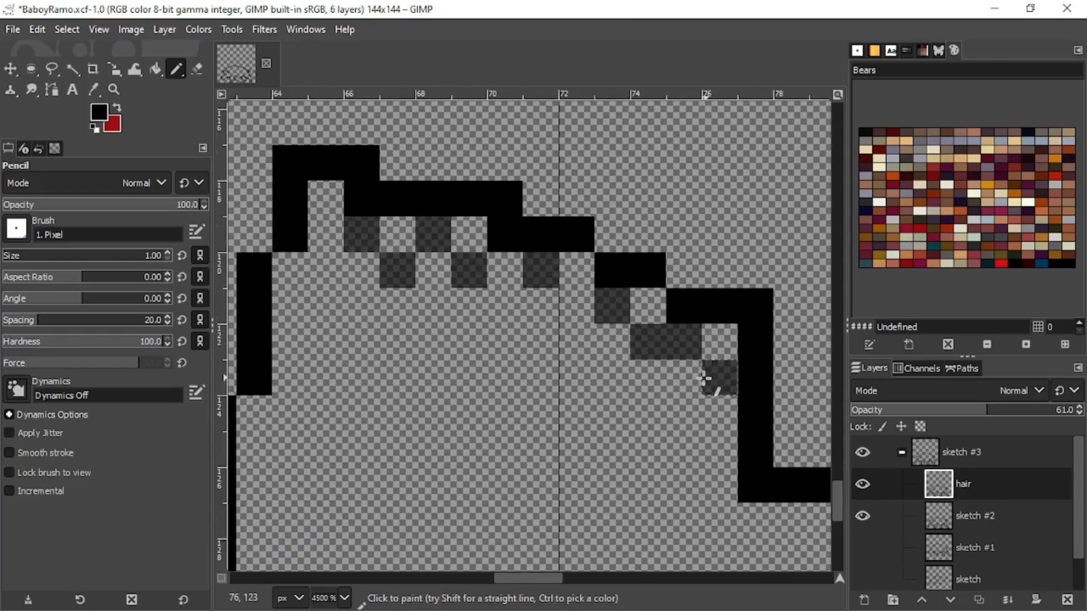
pyautogui.scroll(-3, 718, 385)
pyautogui.scroll(4, 620, 392)
pyautogui.scroll(-5, 620, 392)
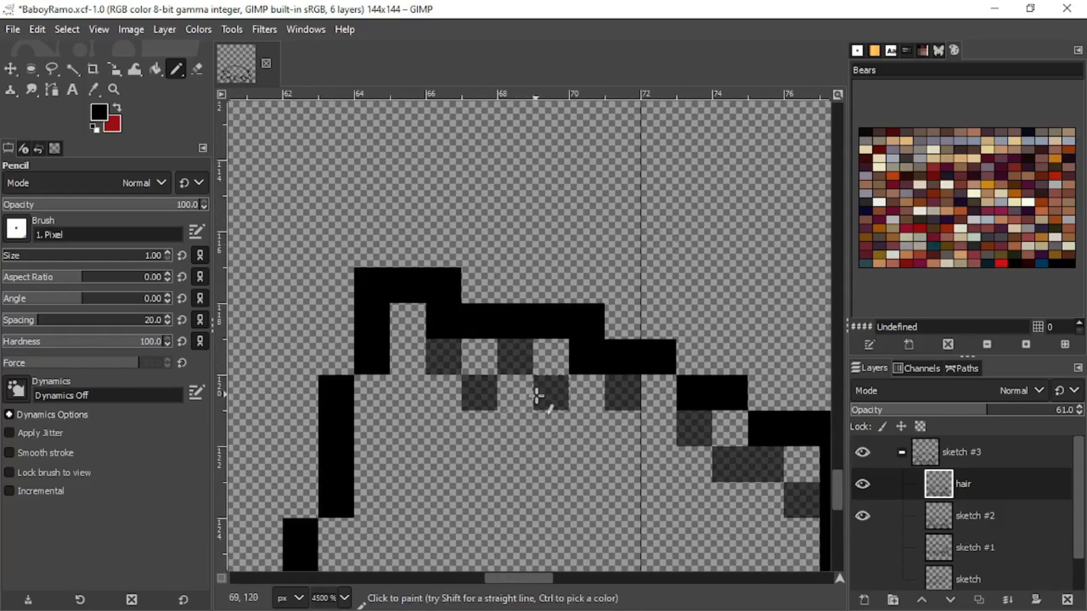
pyautogui.scroll(-1, 539, 317)
pyautogui.click(592, 328)
pyautogui.scroll(-5, 592, 332)
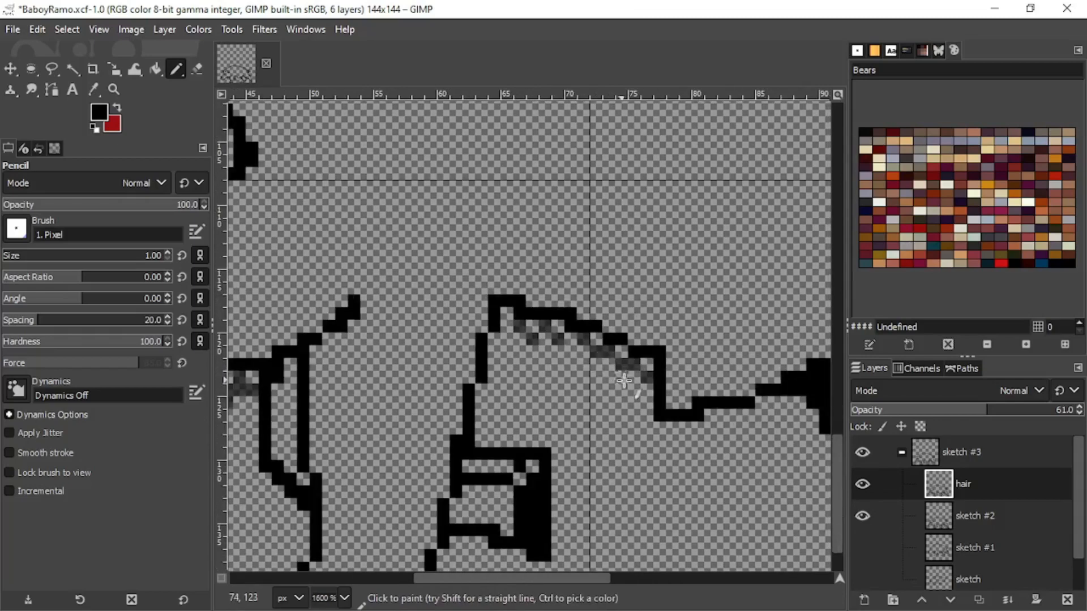
# Step: Set the hair layer's opacity to 72.3
pyautogui.scroll(-2, 538, 373)
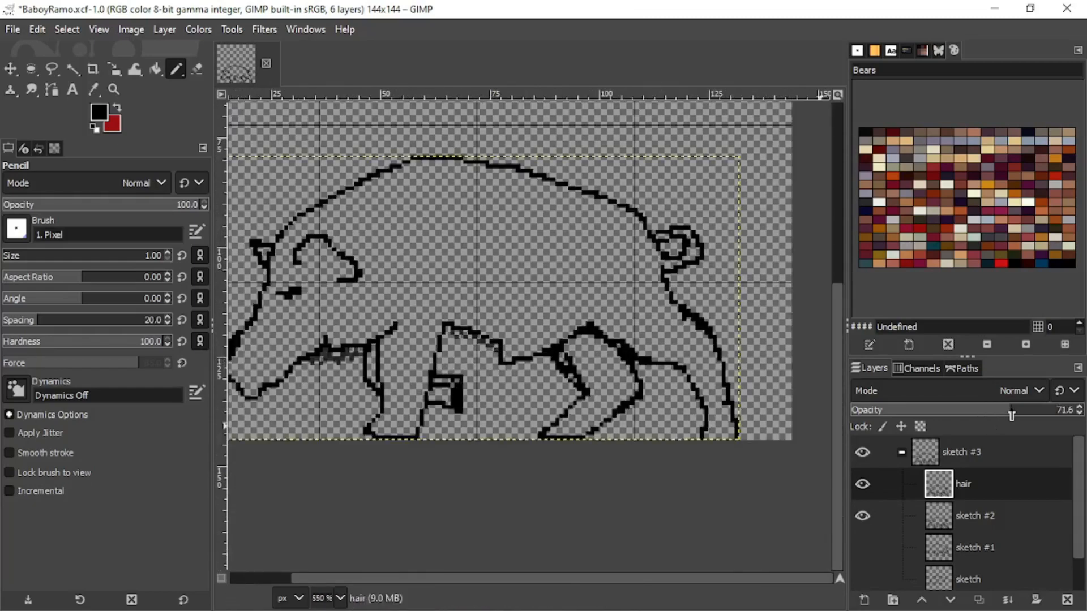
pyautogui.scroll(4, 522, 375)
pyautogui.scroll(-6, 526, 356)
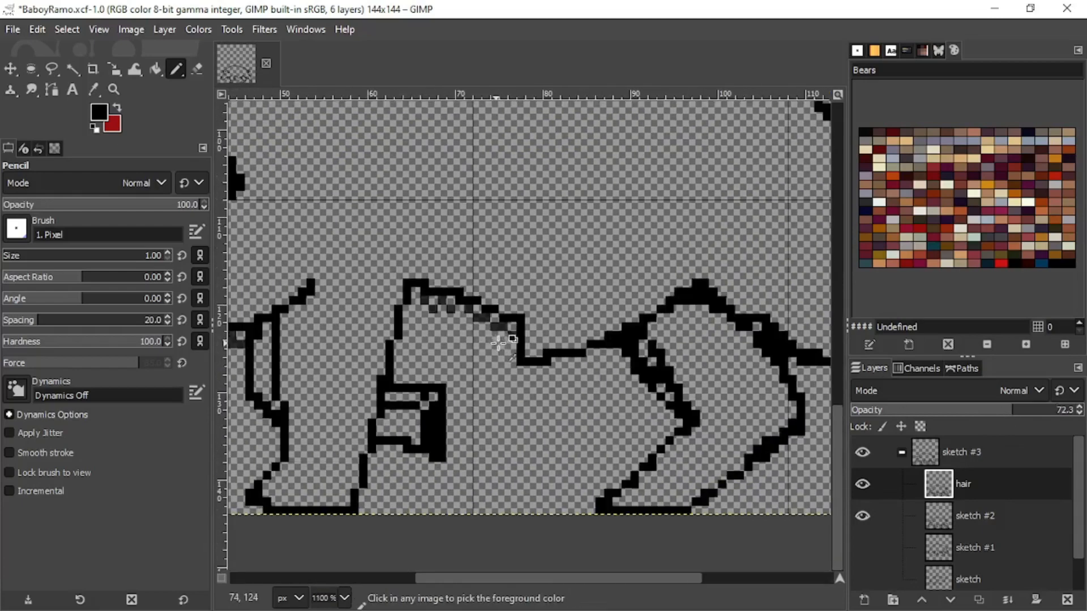
# Step: Make the sketch #2 layer active for editing the outline around the tail
pyautogui.scroll(5, 529, 355)
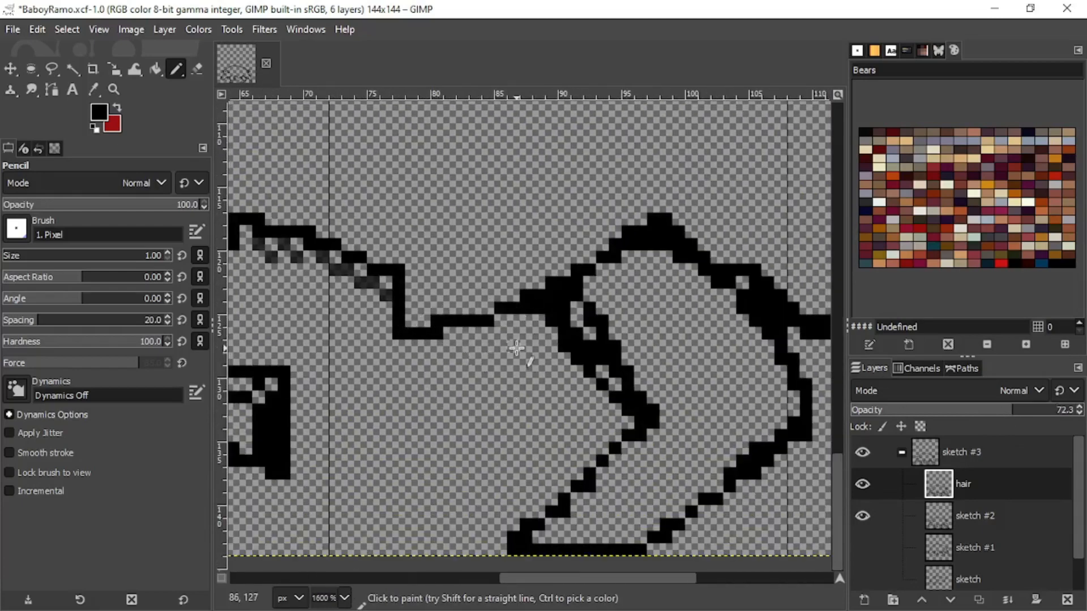
pyautogui.scroll(-5, 481, 340)
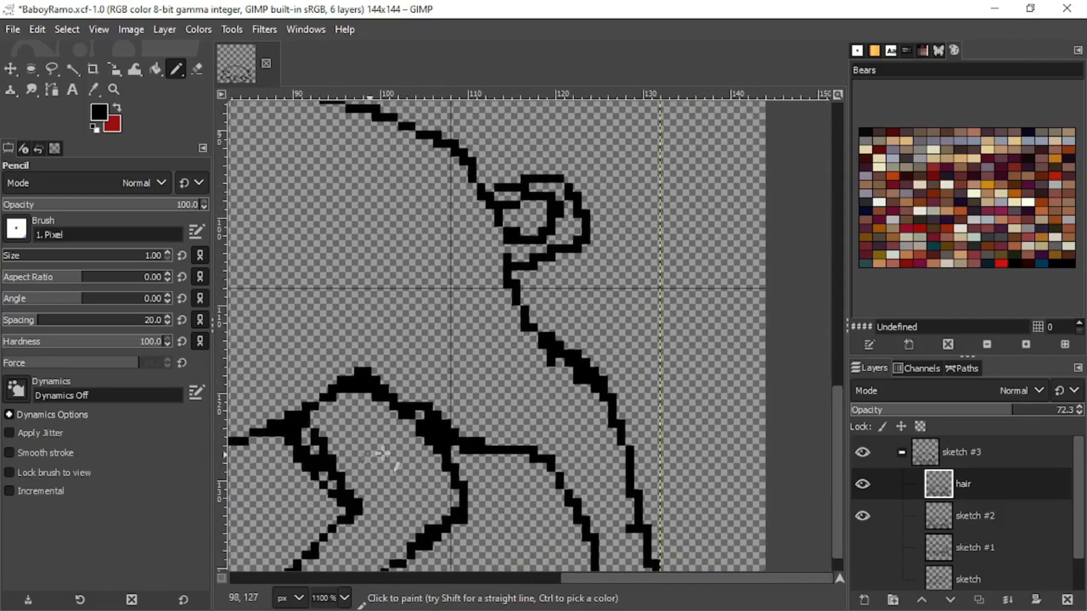
pyautogui.scroll(2, 484, 378)
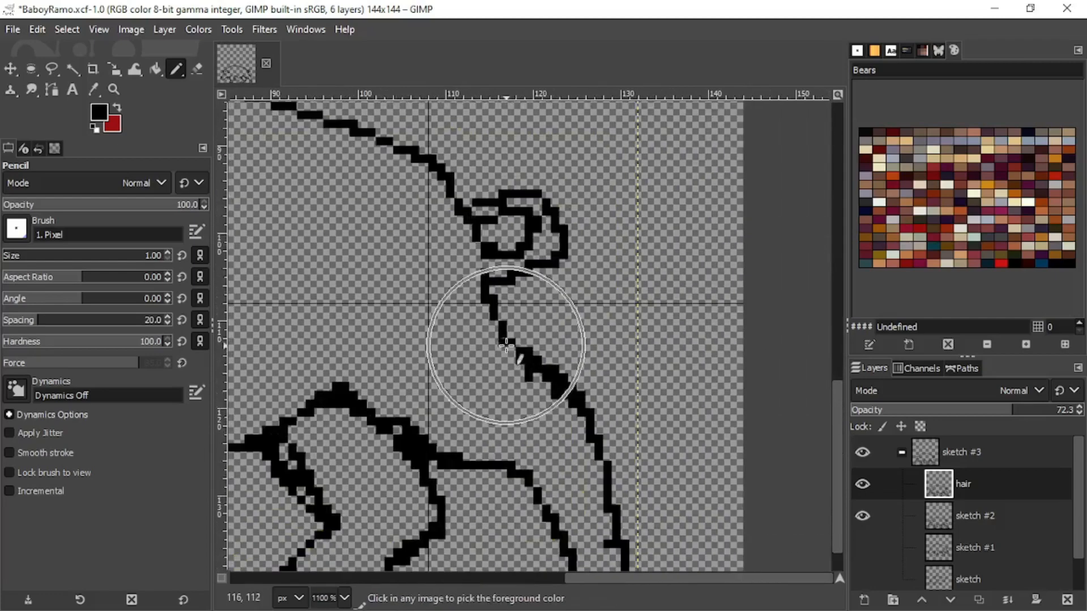
pyautogui.click(976, 512)
pyautogui.scroll(-2, 622, 351)
pyautogui.scroll(4, 624, 355)
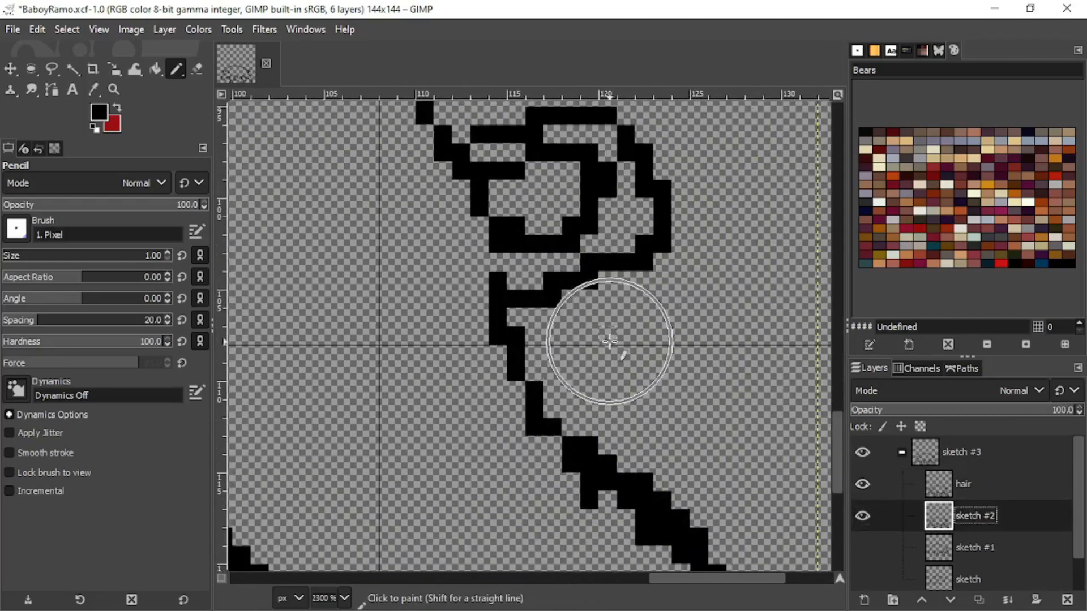
pyautogui.scroll(2, 583, 348)
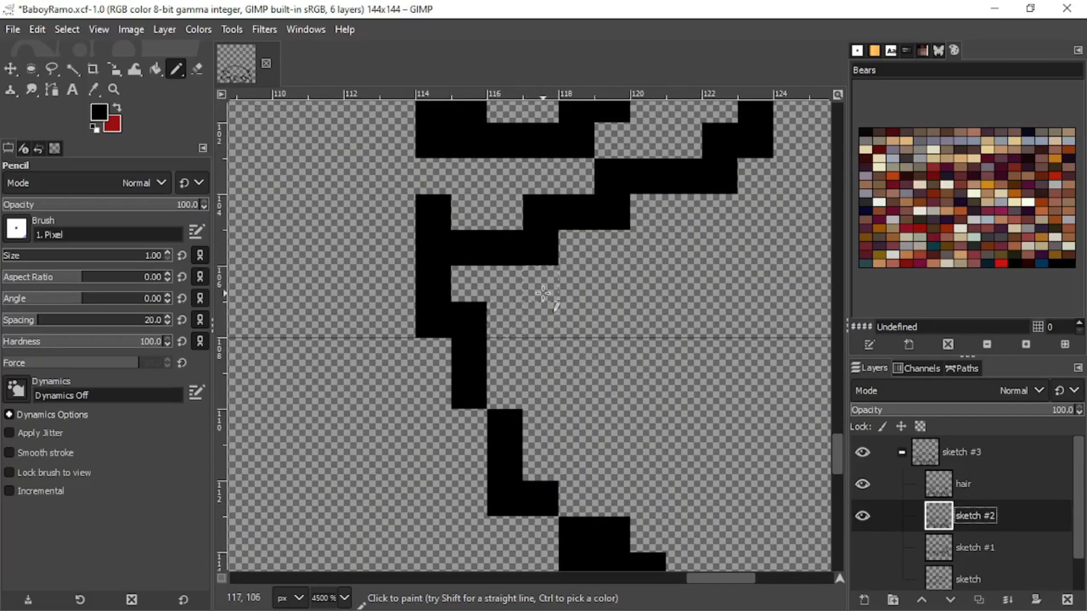
# Step: Try short black outline strokes below the tail curl, angling down and away from the rump, and undo them
pyautogui.moveTo(546, 275)
pyautogui.mouseDown()
pyautogui.moveTo(633, 303)
pyautogui.moveTo(717, 361)
pyautogui.moveTo(647, 366)
pyautogui.moveTo(610, 355)
pyautogui.moveTo(640, 363)
pyautogui.moveTo(649, 423)
pyautogui.moveTo(577, 405)
pyautogui.mouseUp()
pyautogui.scroll(-2, 716, 366)
pyautogui.scroll(2, 651, 368)
pyautogui.hotkey('ctrl', 'z')
pyautogui.moveTo(655, 371)
pyautogui.mouseDown()
pyautogui.moveTo(717, 511)
pyautogui.moveTo(692, 481)
pyautogui.moveTo(612, 435)
pyautogui.moveTo(579, 428)
pyautogui.moveTo(582, 481)
pyautogui.moveTo(498, 416)
pyautogui.moveTo(413, 370)
pyautogui.mouseUp()
pyautogui.scroll(-3, 469, 368)
pyautogui.scroll(-4, 469, 367)
pyautogui.scroll(2, 487, 368)
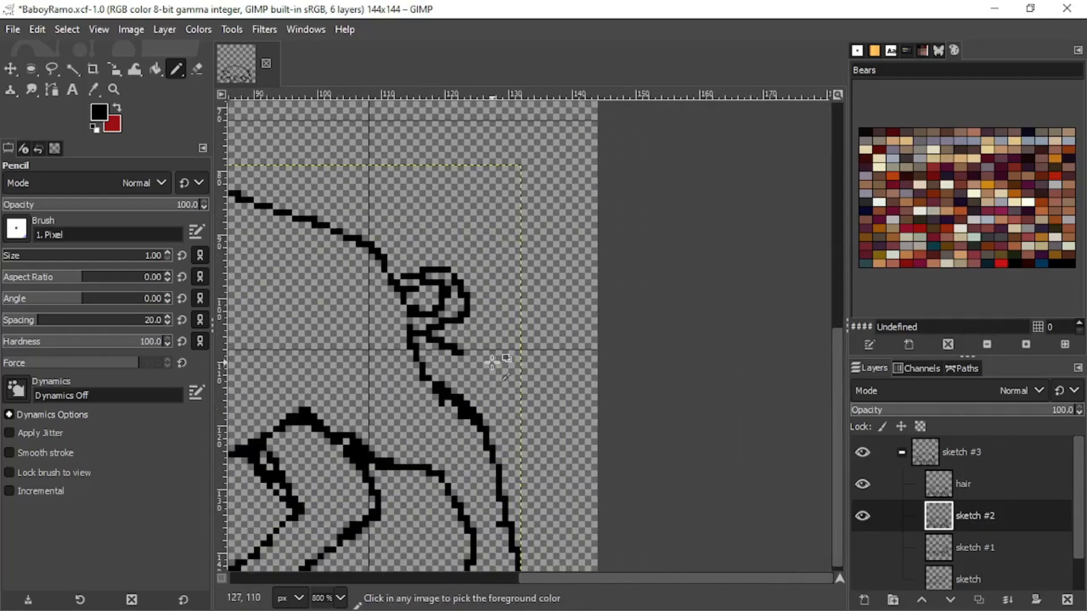
pyautogui.hotkey('ctrl', 'z')
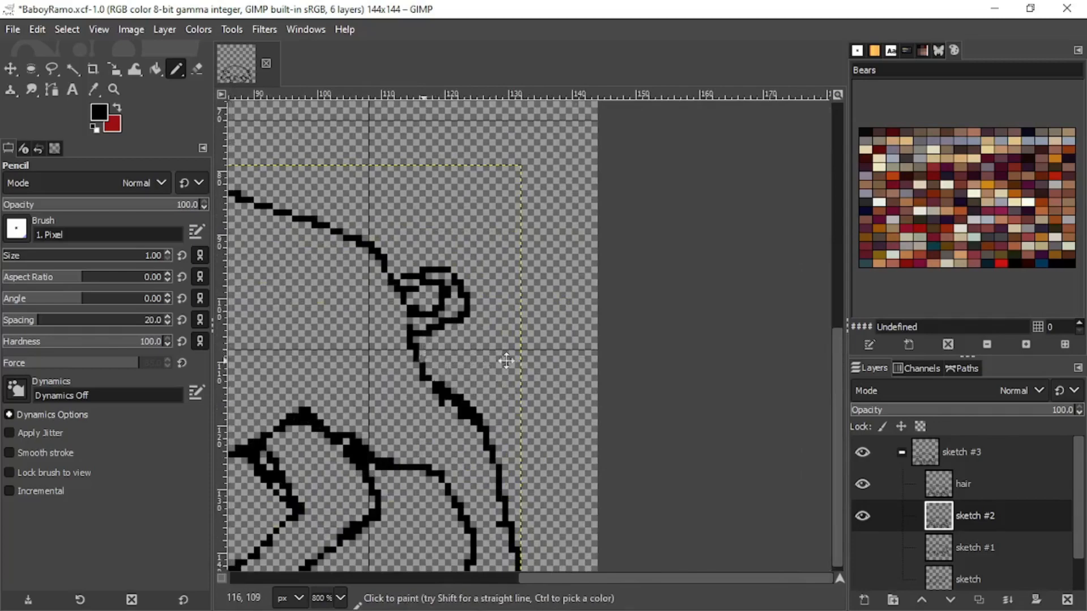
# Step: Outline a leaf-shaped tail tip below the tail curl on sketch #2, at about x=114 to x=129, y=104 to y=113
pyautogui.moveTo(401, 359); pyautogui.dragTo(685, 347)
pyautogui.scroll(2, 685, 347)
pyautogui.scroll(-3, 674, 363)
pyautogui.scroll(3, 656, 379)
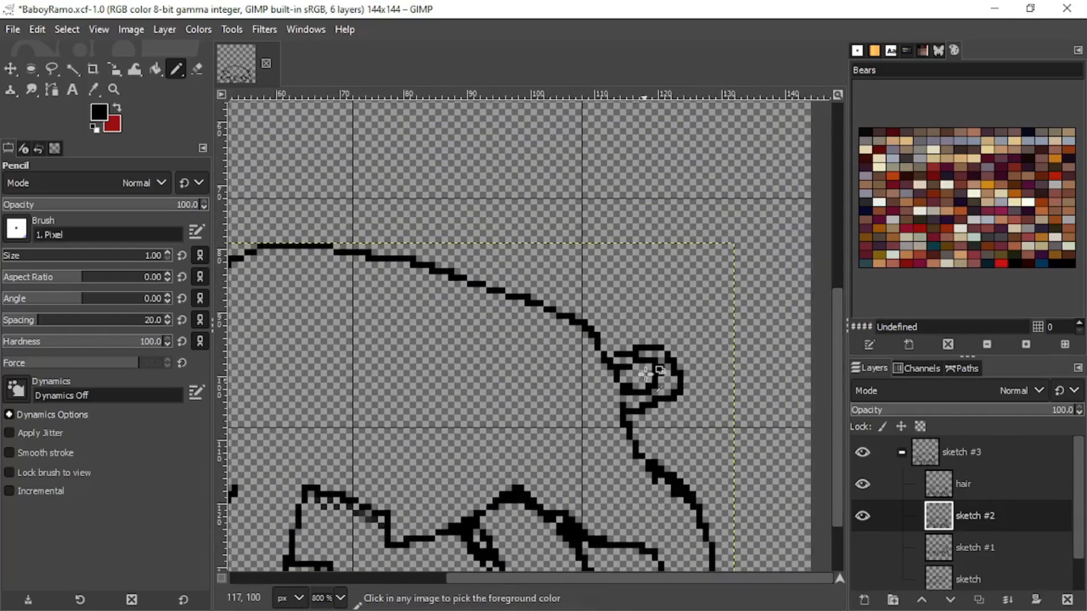
pyautogui.moveTo(693, 422); pyautogui.dragTo(591, 352)
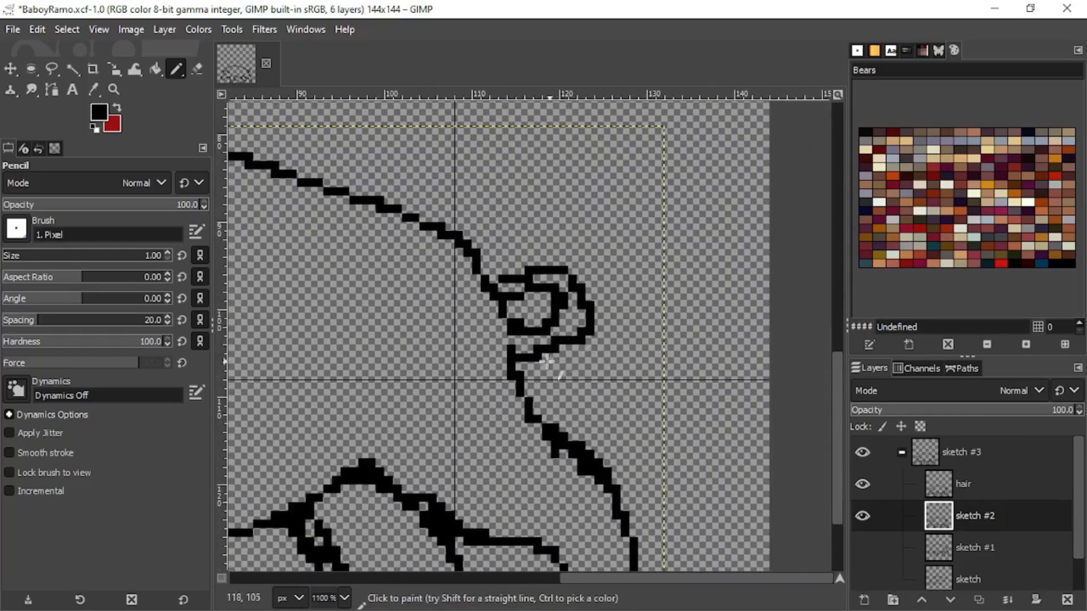
pyautogui.click(501, 313)
pyautogui.moveTo(555, 357)
pyautogui.mouseDown()
pyautogui.moveTo(639, 403)
pyautogui.moveTo(618, 423)
pyautogui.moveTo(533, 397)
pyautogui.moveTo(511, 365)
pyautogui.mouseUp()
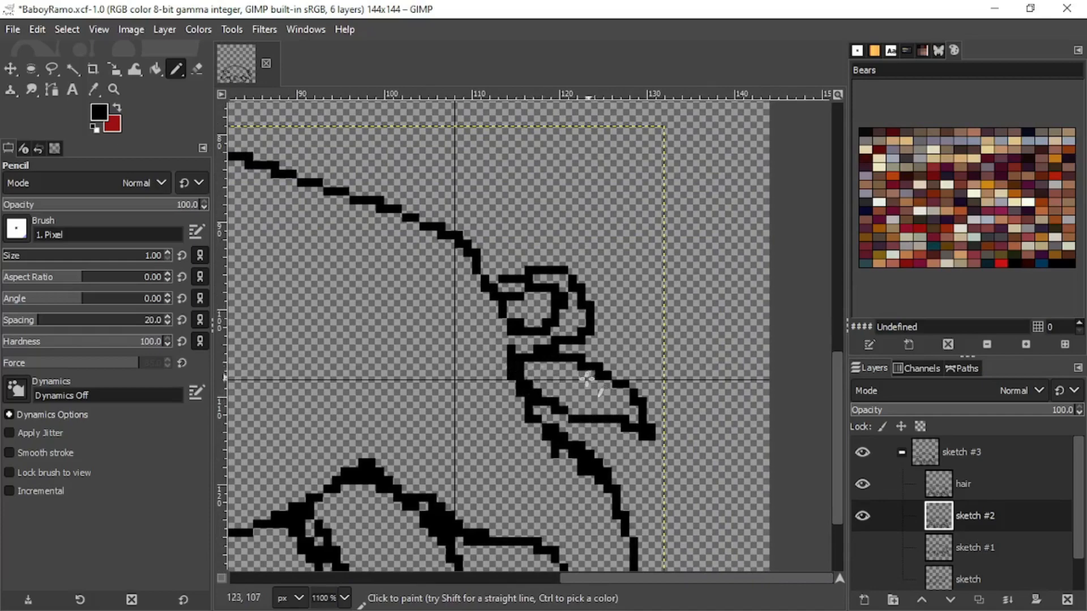
# Step: Resize the sketch #2 layer to the image size
pyautogui.scroll(-2, 548, 356)
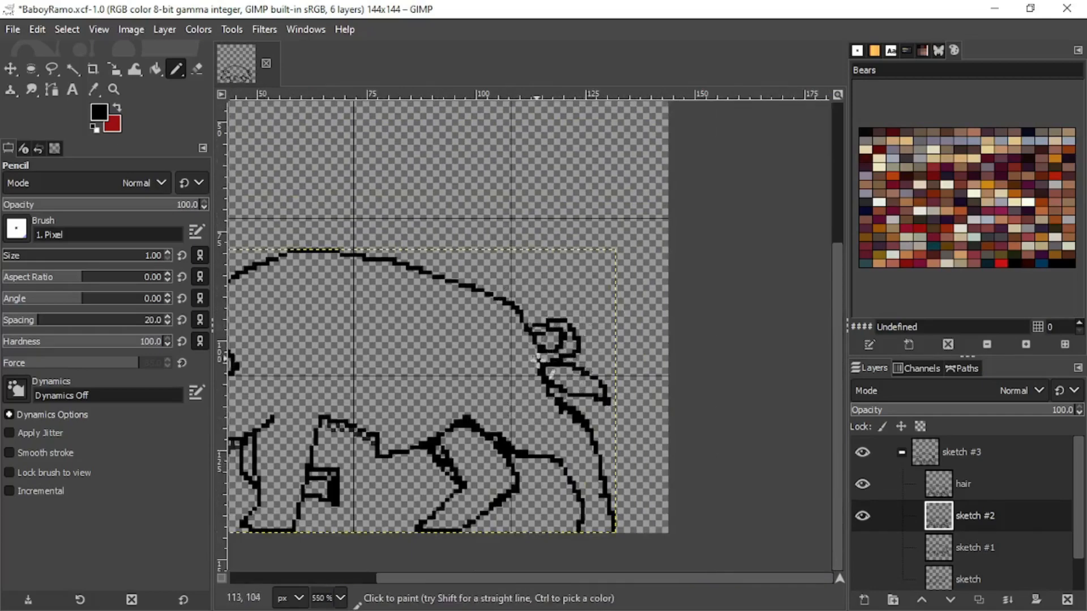
pyautogui.scroll(-2, 563, 384)
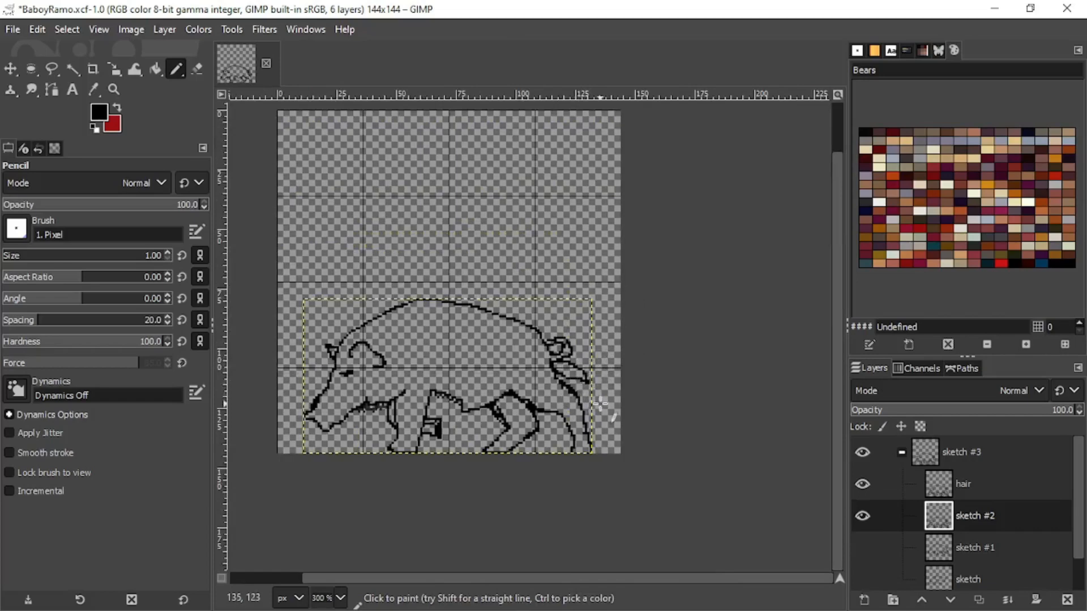
pyautogui.click(164, 29)
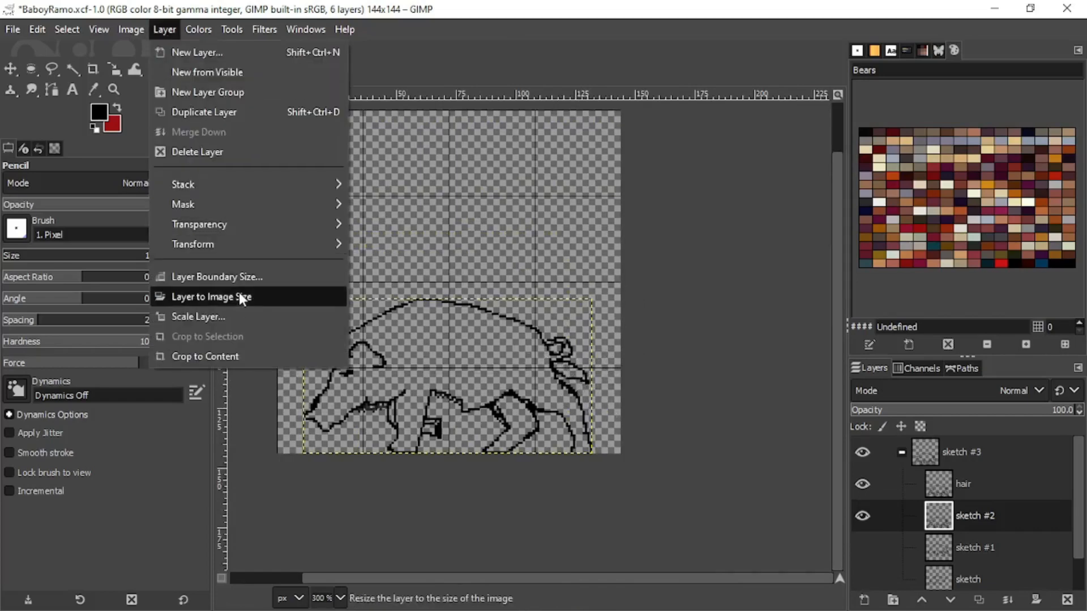
pyautogui.click(274, 296)
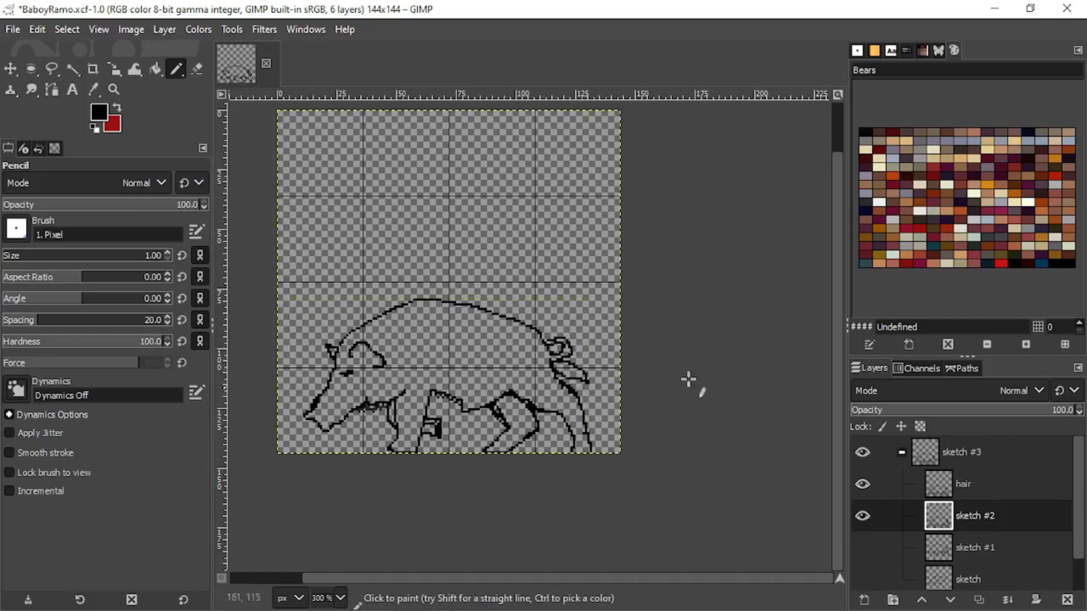
# Step: On the hair layer, draw uneven tufts beneath the line between the hind legs, at about x=110 to x=119, y=127 to y=131
pyautogui.scroll(3, 513, 445)
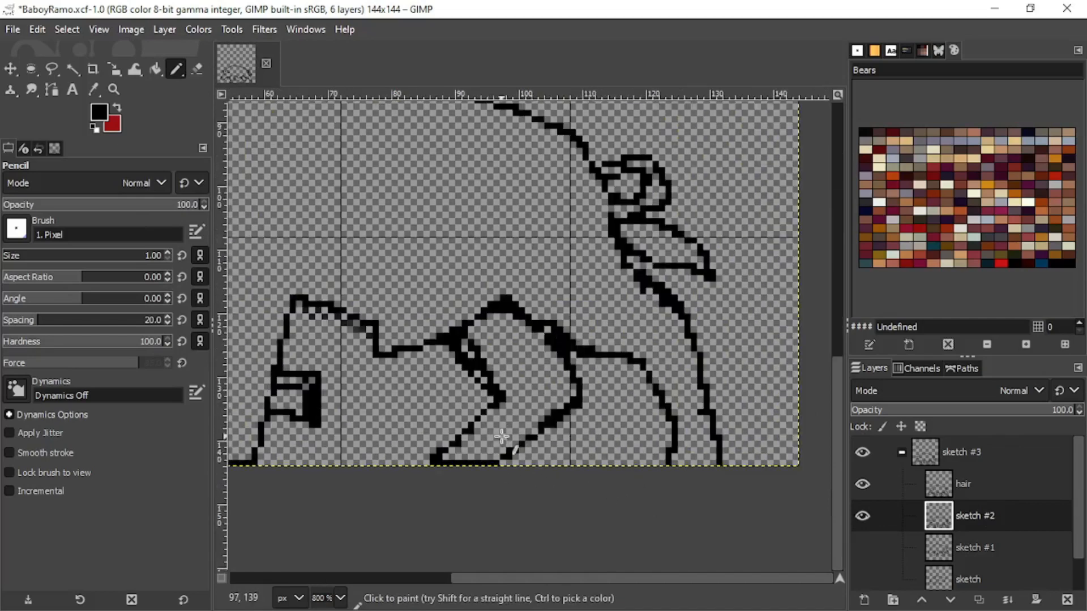
pyautogui.click(952, 481)
pyautogui.scroll(2, 512, 337)
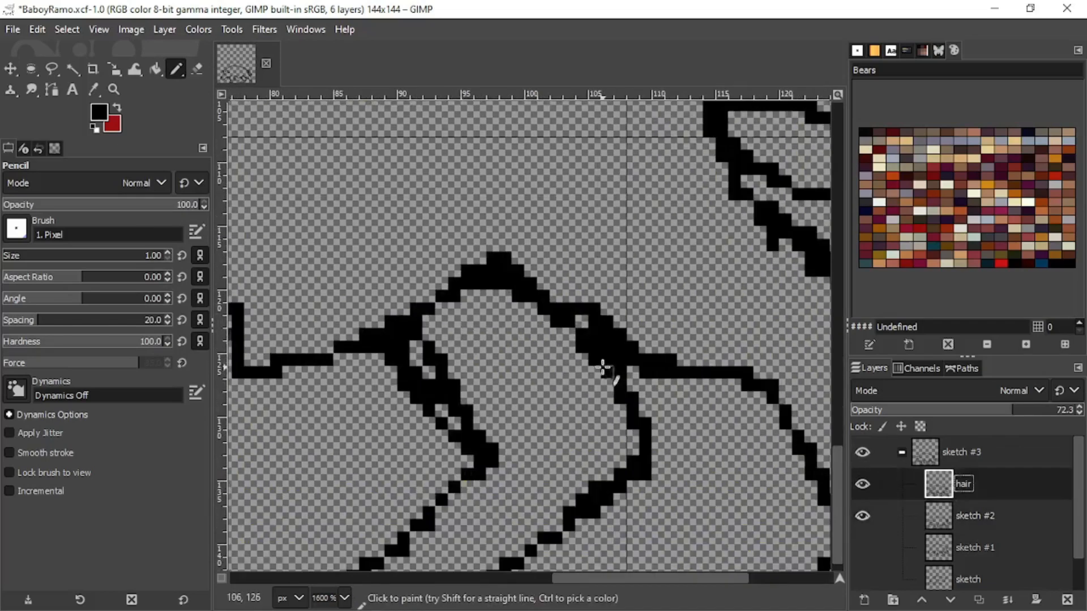
pyautogui.moveTo(604, 368); pyautogui.dragTo(566, 379)
pyautogui.scroll(-2, 475, 328)
pyautogui.scroll(2, 453, 328)
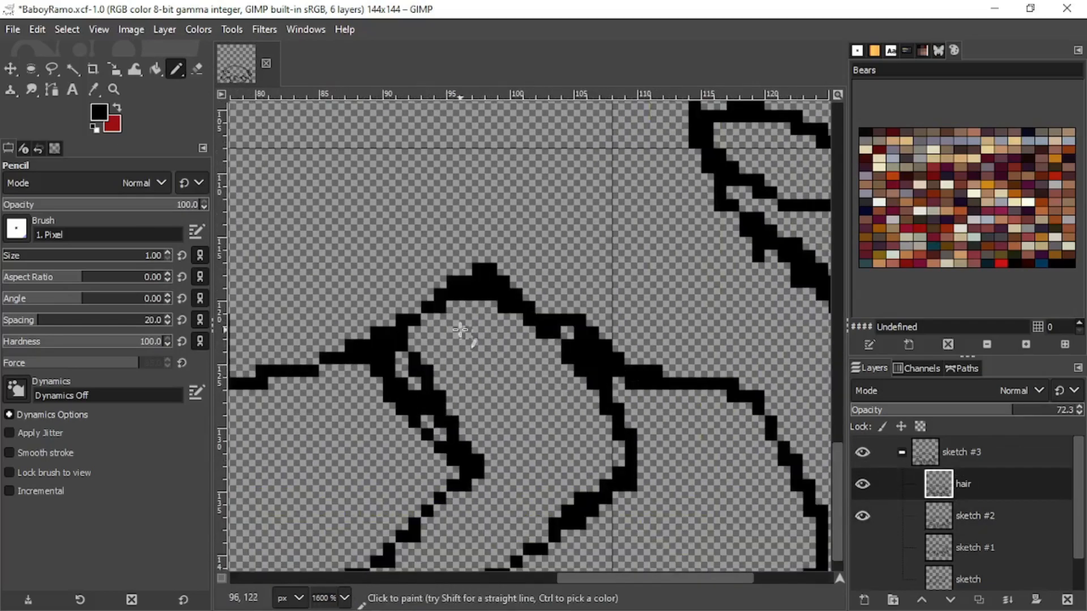
pyautogui.click(644, 395)
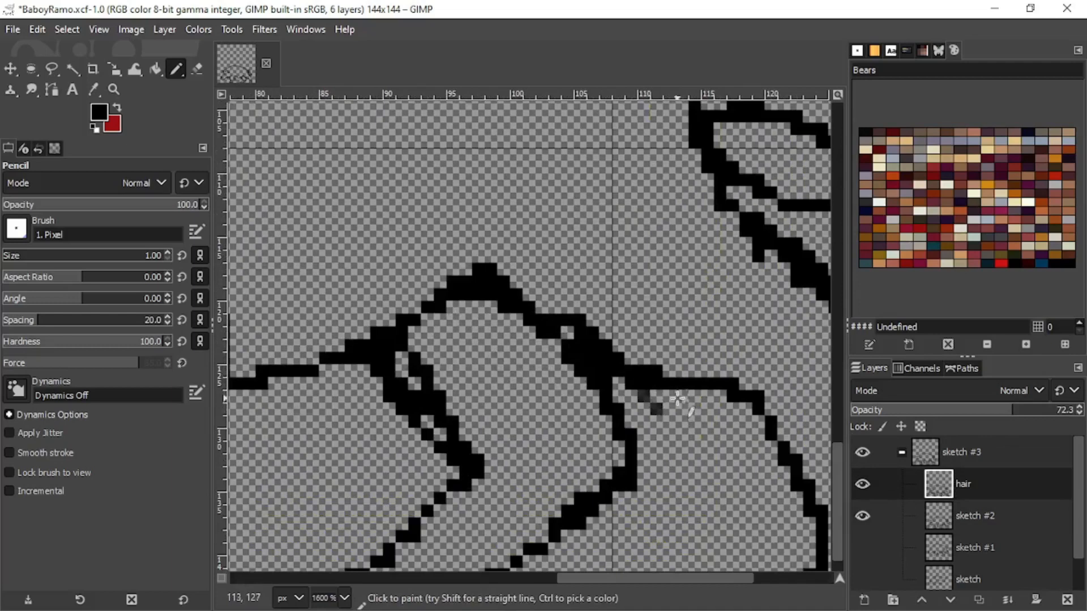
pyautogui.scroll(1, 690, 412)
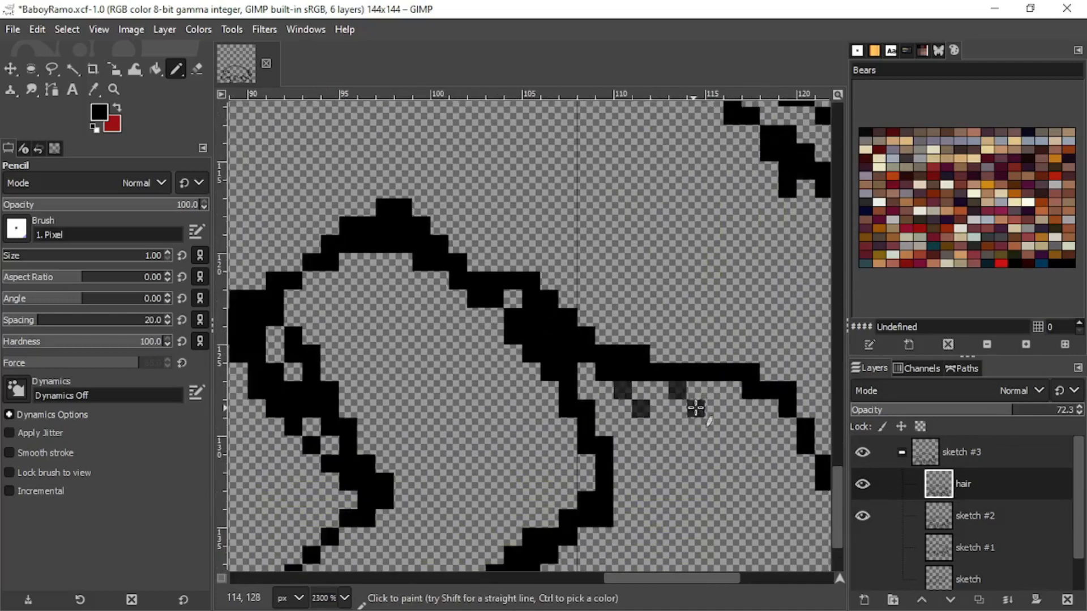
pyautogui.moveTo(671, 425)
pyautogui.mouseDown()
pyautogui.moveTo(648, 383)
pyautogui.moveTo(632, 382)
pyautogui.moveTo(685, 402)
pyautogui.moveTo(709, 426)
pyautogui.moveTo(704, 406)
pyautogui.moveTo(715, 458)
pyautogui.moveTo(728, 413)
pyautogui.mouseUp()
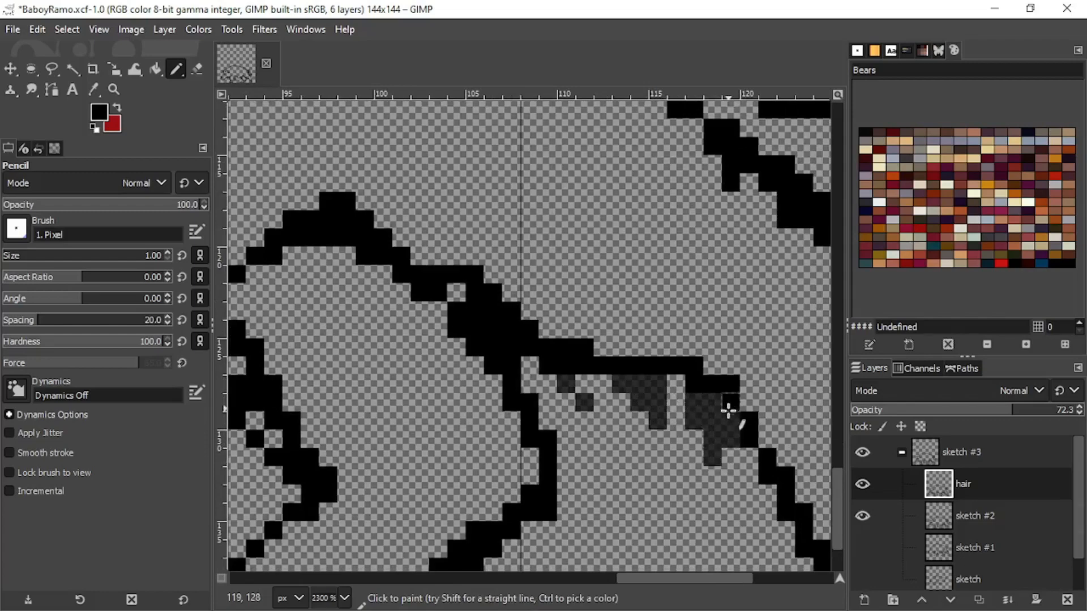
# Step: Draw a ragged tuft of belly hair in front of the near hind leg, at about x=82 to x=87, y=125 to y=130
pyautogui.scroll(-5, 728, 413)
pyautogui.scroll(1, 634, 394)
pyautogui.scroll(2, 634, 393)
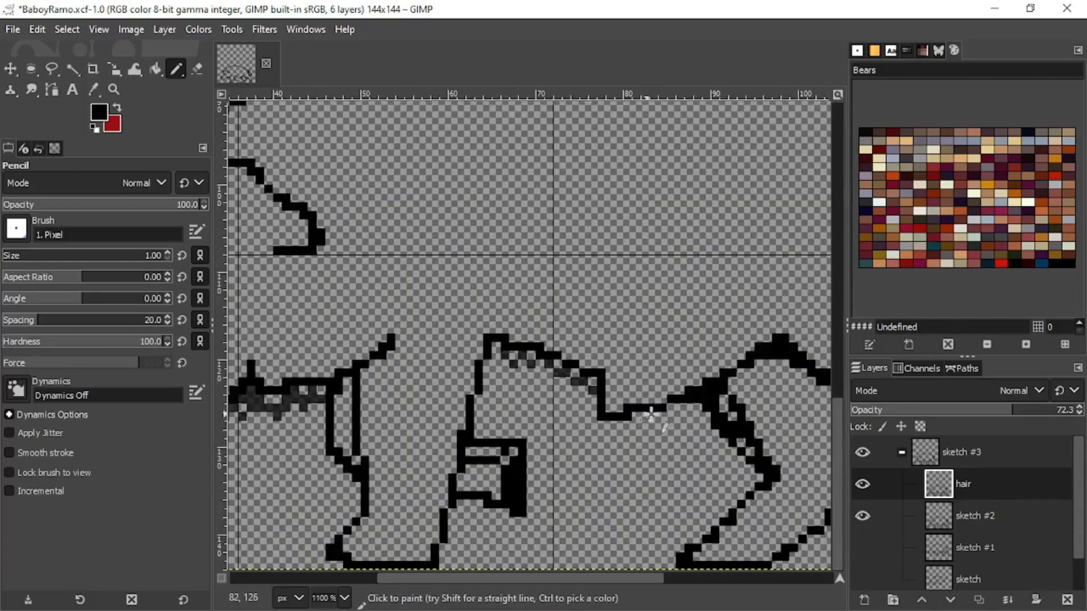
pyautogui.moveTo(648, 411)
pyautogui.mouseDown()
pyautogui.moveTo(669, 447)
pyautogui.moveTo(691, 408)
pyautogui.mouseUp()
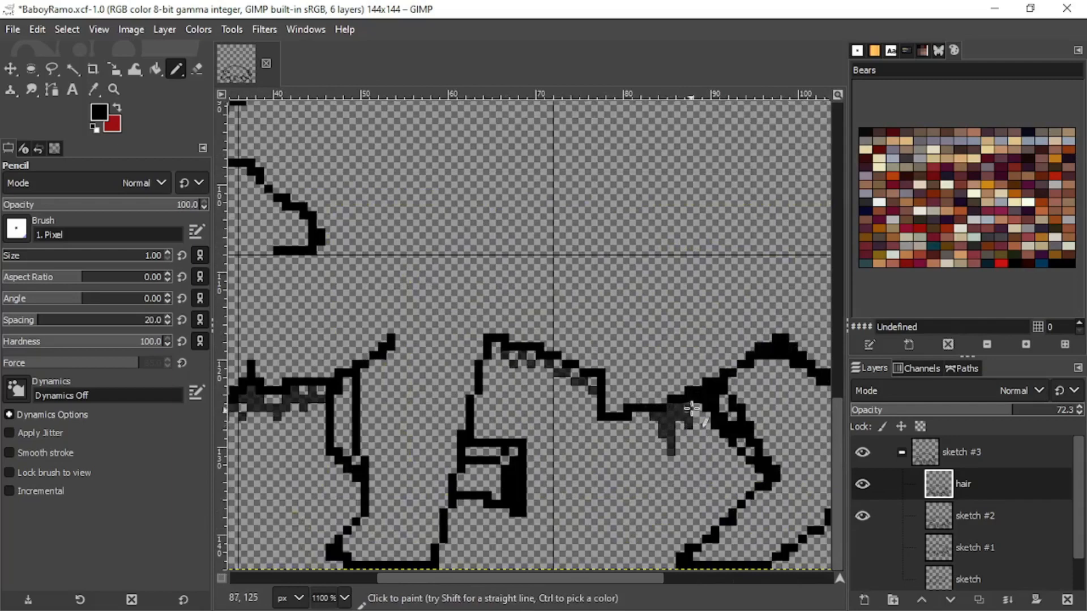
# Step: Thicken the belly hair behind the front leg with longer jagged tufts, at about x=70 to x=76, y=119 to y=125
pyautogui.moveTo(576, 397)
pyautogui.mouseDown()
pyautogui.moveTo(550, 373)
pyautogui.moveTo(555, 391)
pyautogui.moveTo(557, 375)
pyautogui.moveTo(528, 375)
pyautogui.moveTo(523, 362)
pyautogui.moveTo(535, 388)
pyautogui.moveTo(542, 365)
pyautogui.moveTo(541, 405)
pyautogui.moveTo(529, 366)
pyautogui.moveTo(536, 390)
pyautogui.mouseUp()
pyautogui.hotkey('ctrl', 'z')
pyautogui.hotkey('ctrl', 'z')
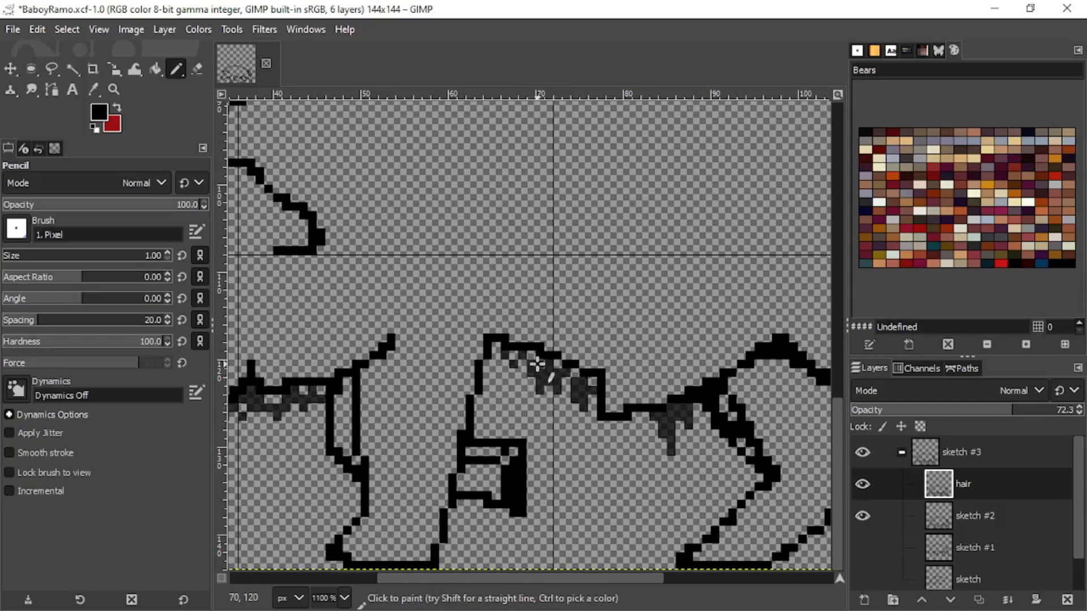
pyautogui.click(533, 359)
pyautogui.keyDown('ctrl'); pyautogui.scroll(-5, 576, 385); pyautogui.keyUp('ctrl')
pyautogui.keyDown('ctrl'); pyautogui.scroll(5, 479, 409); pyautogui.keyUp('ctrl')
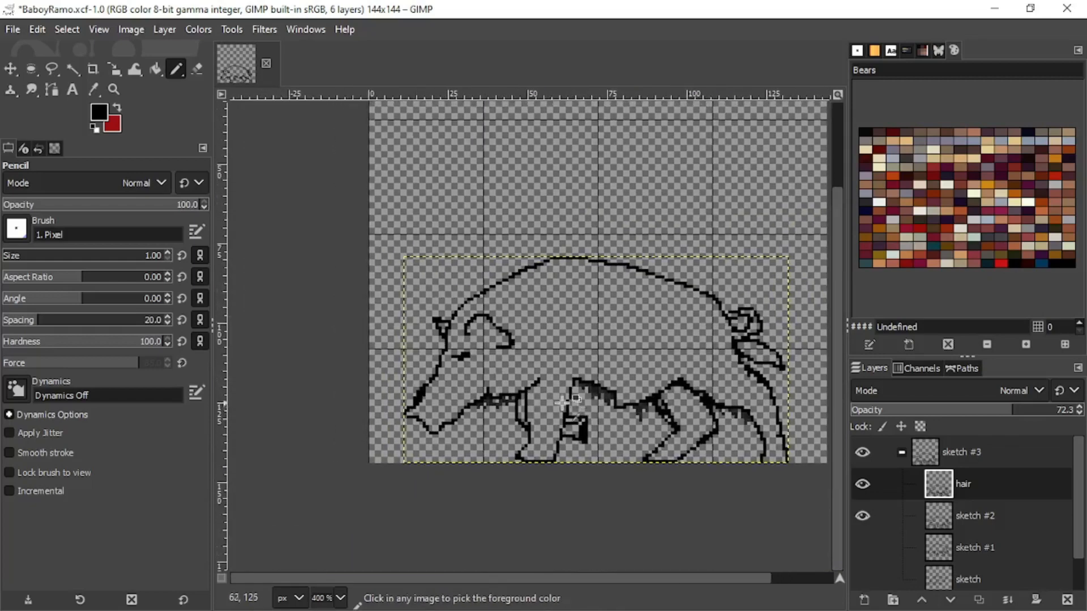
# Step: Draw jagged hair under the throat in front of the front leg, at about x=34 to x=45, y=123 to y=127, and erase gaps to roughen it
pyautogui.moveTo(462, 413)
pyautogui.mouseDown()
pyautogui.moveTo(434, 420)
pyautogui.moveTo(468, 445)
pyautogui.mouseUp()
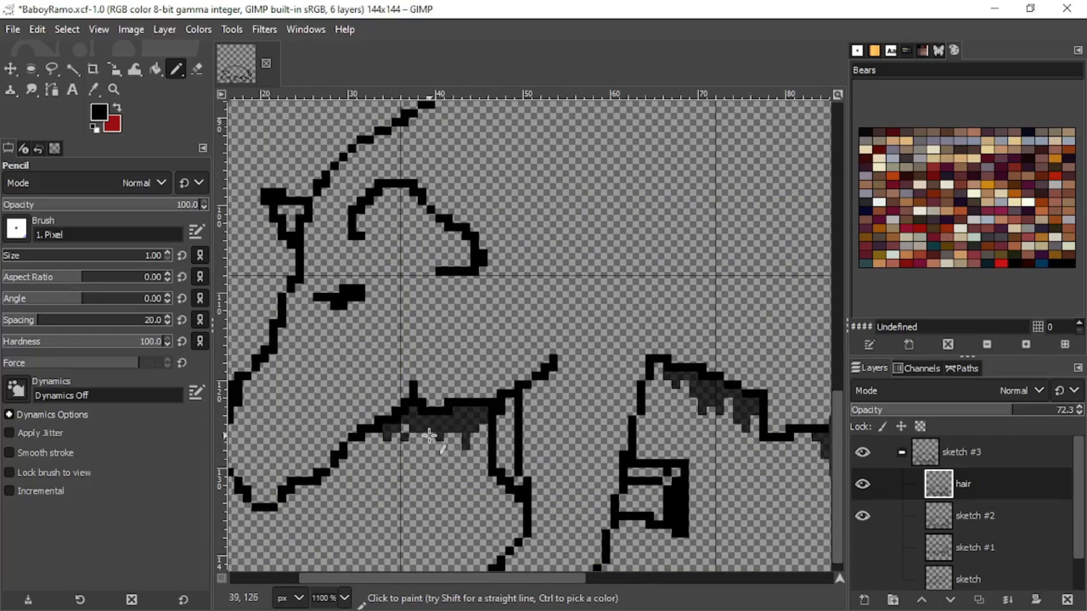
pyautogui.hotkey('shift', 'e')
pyautogui.scroll(2, 429, 437)
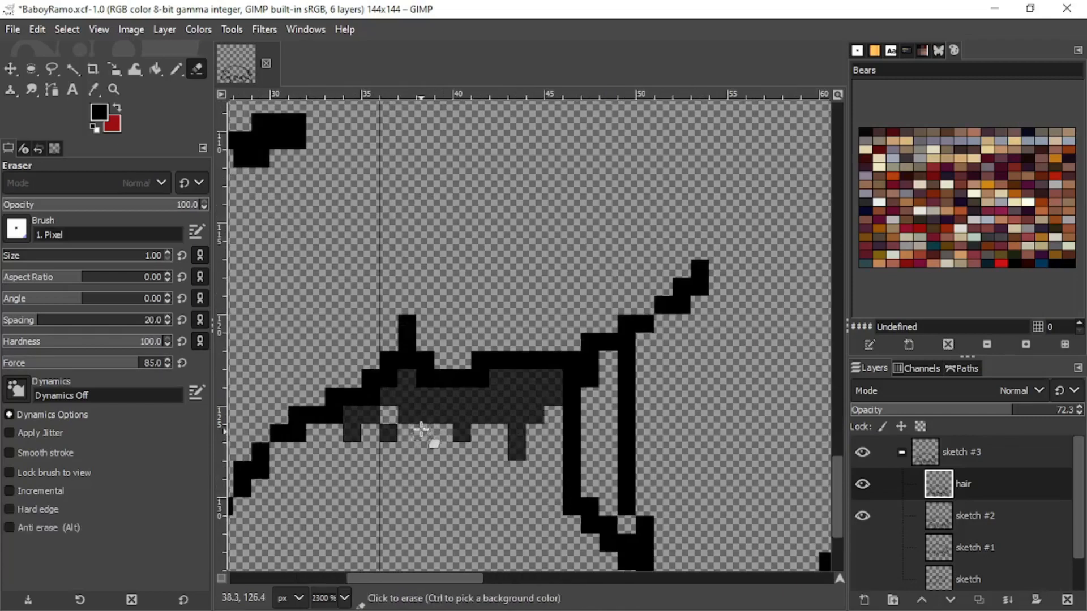
pyautogui.moveTo(419, 416)
pyautogui.mouseDown()
pyautogui.moveTo(432, 417)
pyautogui.moveTo(416, 403)
pyautogui.mouseUp()
# Step: Examine the whole pig sketch and compare it with the baboy ramo reference photo in the browser
pyautogui.scroll(-5, 424, 413)
pyautogui.scroll(3, 511, 414)
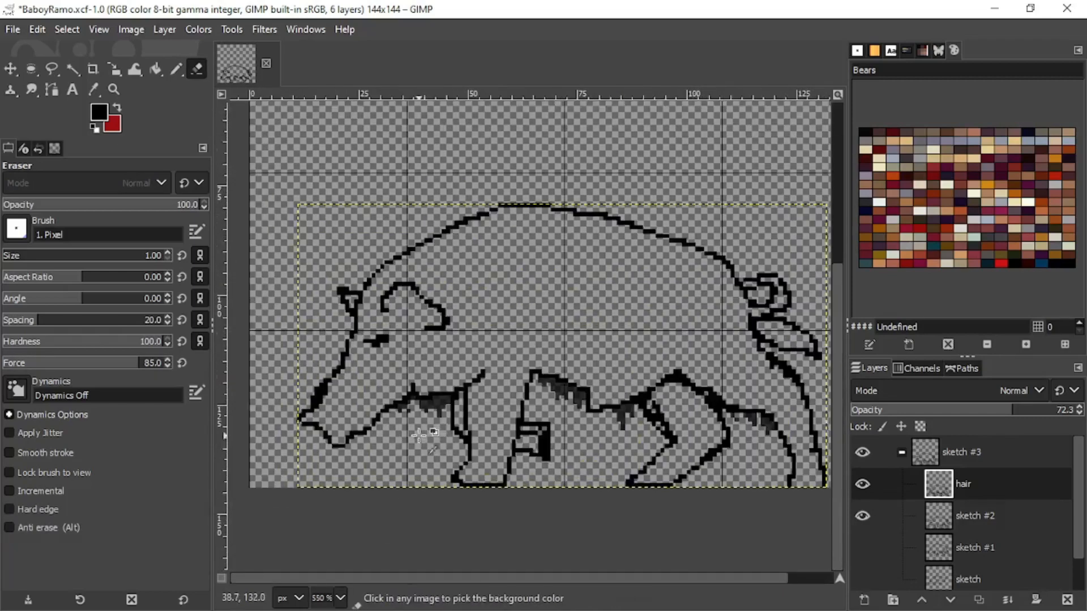
pyautogui.scroll(-3, 510, 414)
pyautogui.scroll(2, 498, 419)
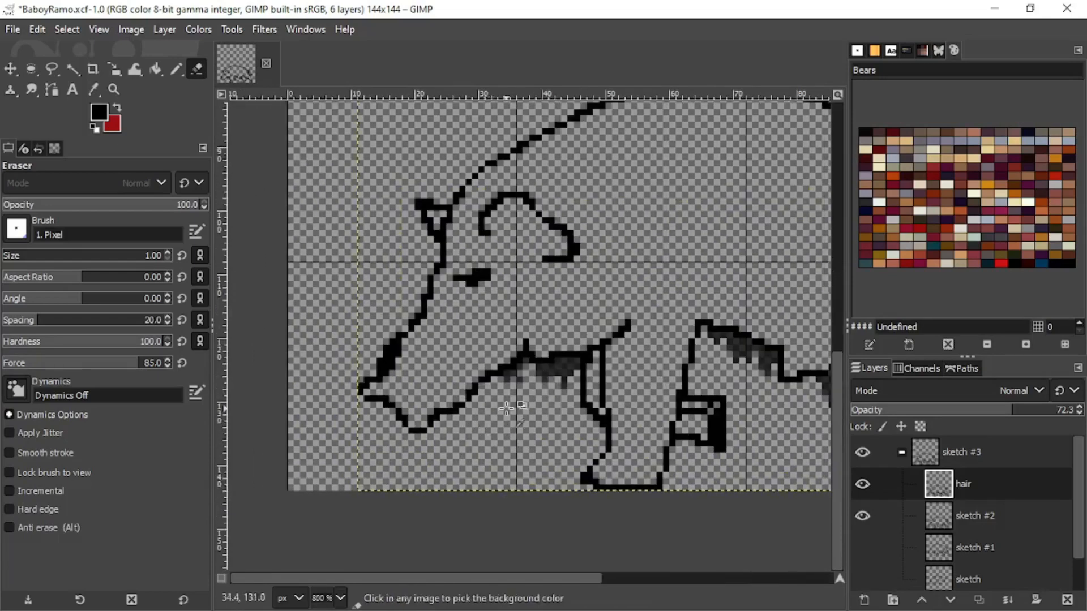
pyautogui.scroll(-1, 565, 407)
pyautogui.moveTo(564, 407); pyautogui.dragTo(486, 411)
pyautogui.scroll(1, 486, 411)
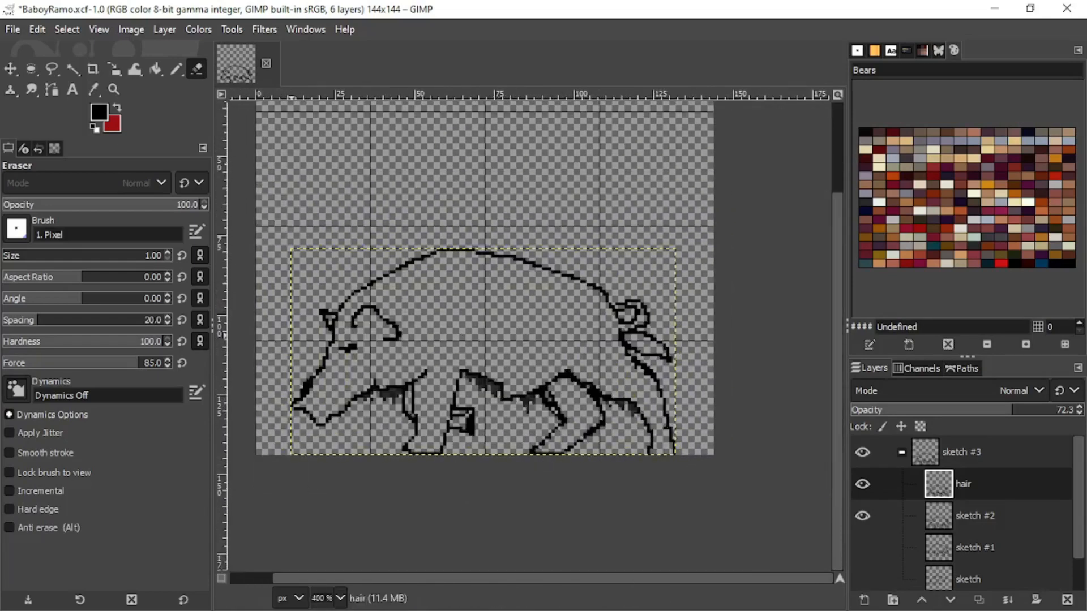
pyautogui.hotkey('alt', 'Tab')
pyautogui.click(255, 133)
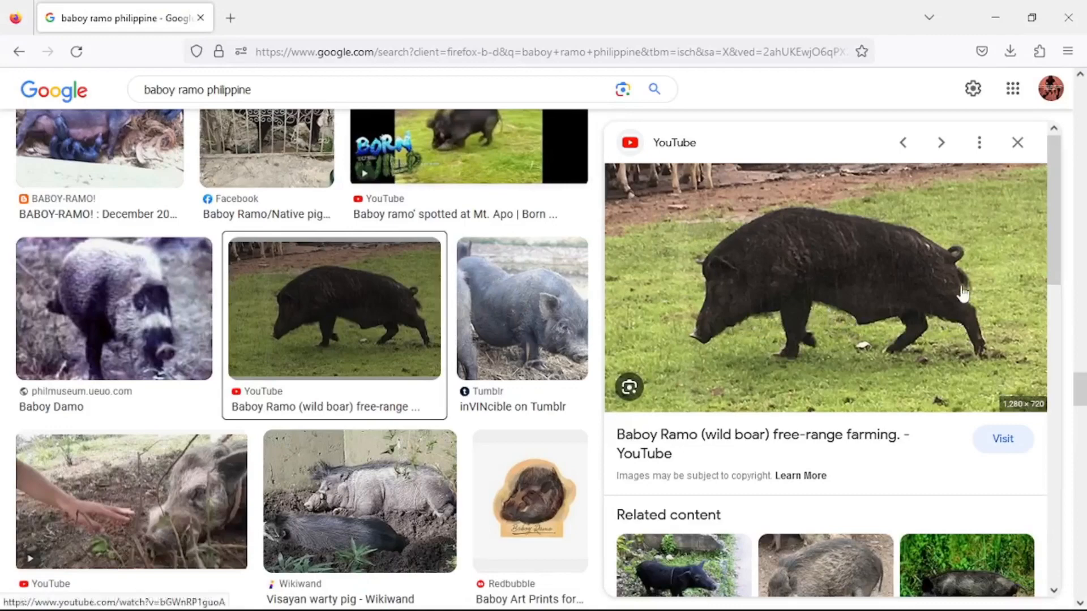
pyautogui.moveTo(333, 5)
pyautogui.mouseDown()
pyautogui.moveTo(0, 203)
pyautogui.moveTo(0, 237)
pyautogui.mouseUp()
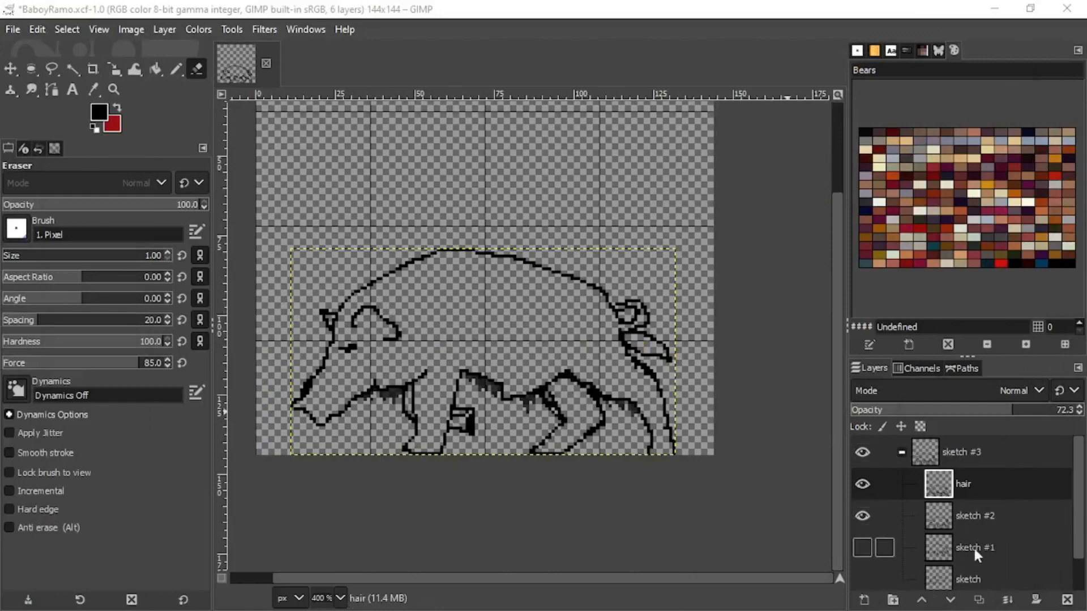
# Step: Duplicate the hair layer and the sketch #2 layer
pyautogui.click(979, 598)
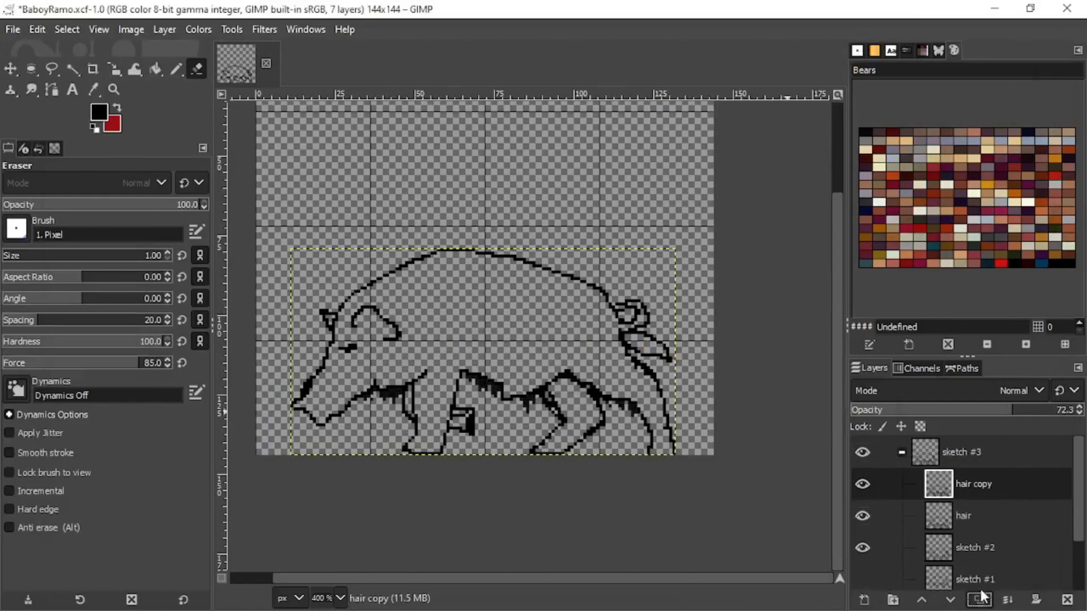
pyautogui.click(955, 545)
pyautogui.click(864, 600)
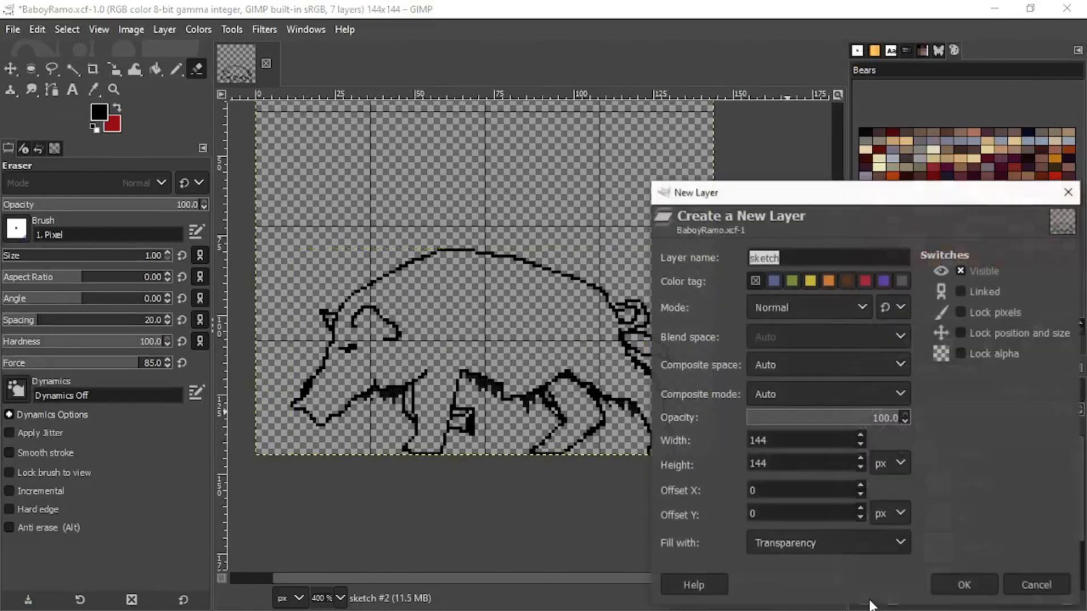
pyautogui.click(1037, 586)
pyautogui.click(979, 600)
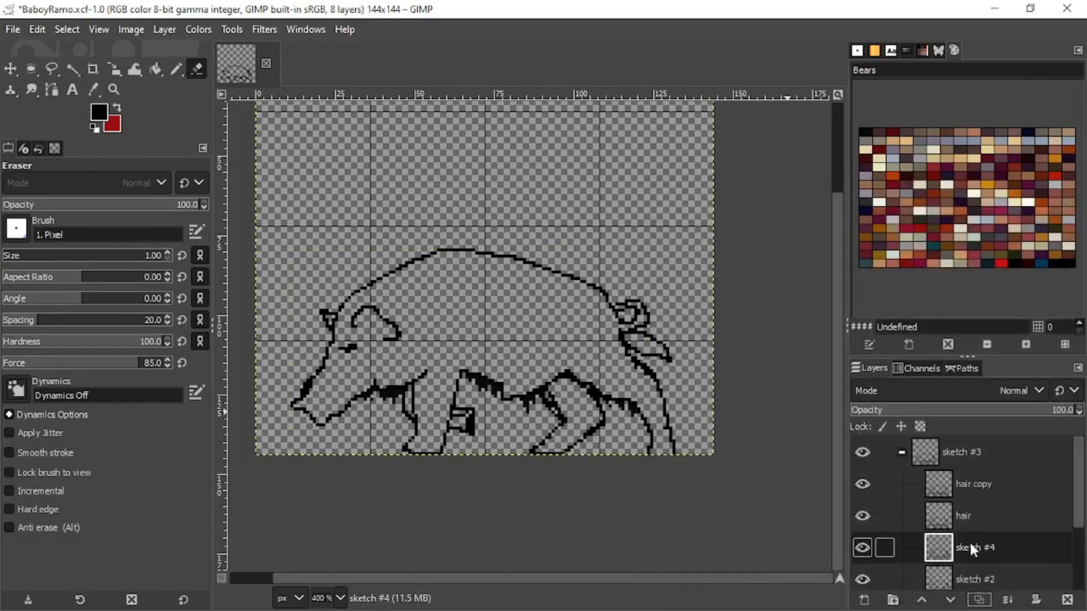
# Step: Move the sketch #2 copy directly beneath the hair copy, hide the original hair layer, and merge the hair copy down into the sketch copy
pyautogui.moveTo(969, 544); pyautogui.dragTo(974, 509)
pyautogui.click(862, 548)
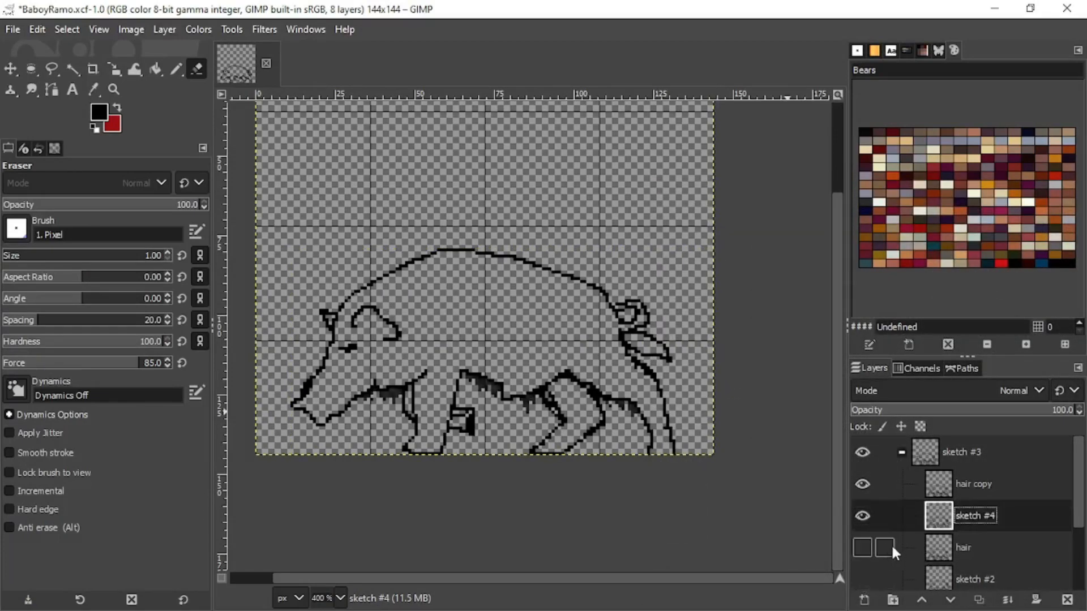
pyautogui.rightClick(965, 473)
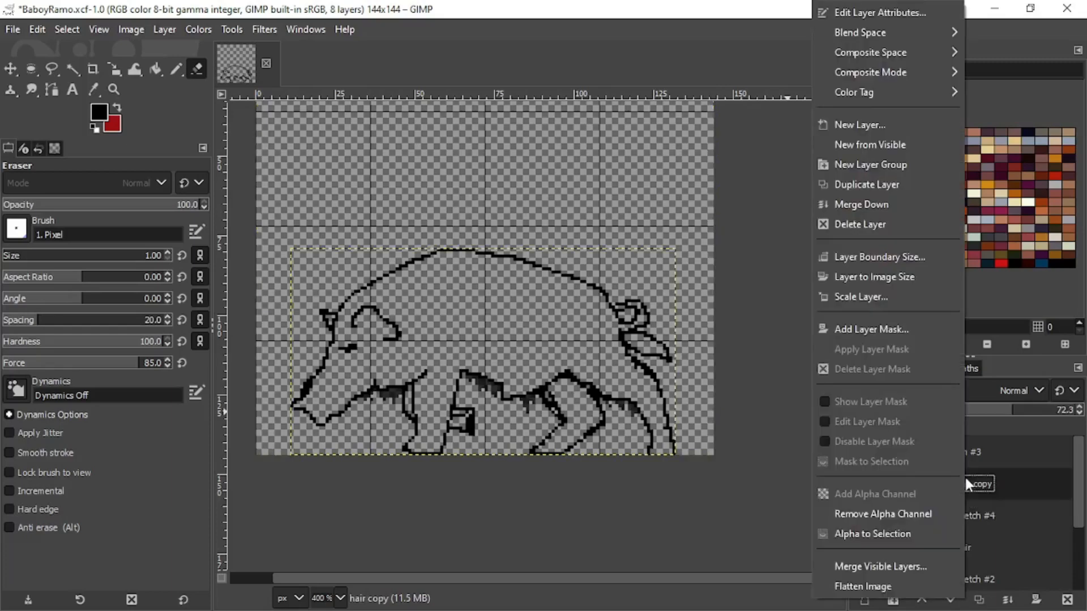
pyautogui.click(874, 203)
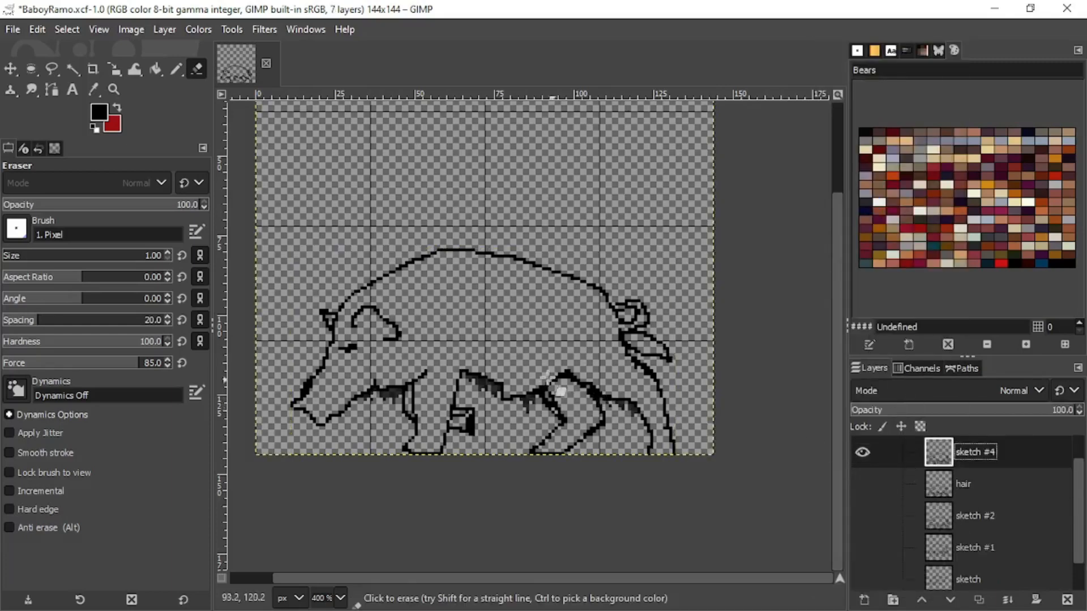
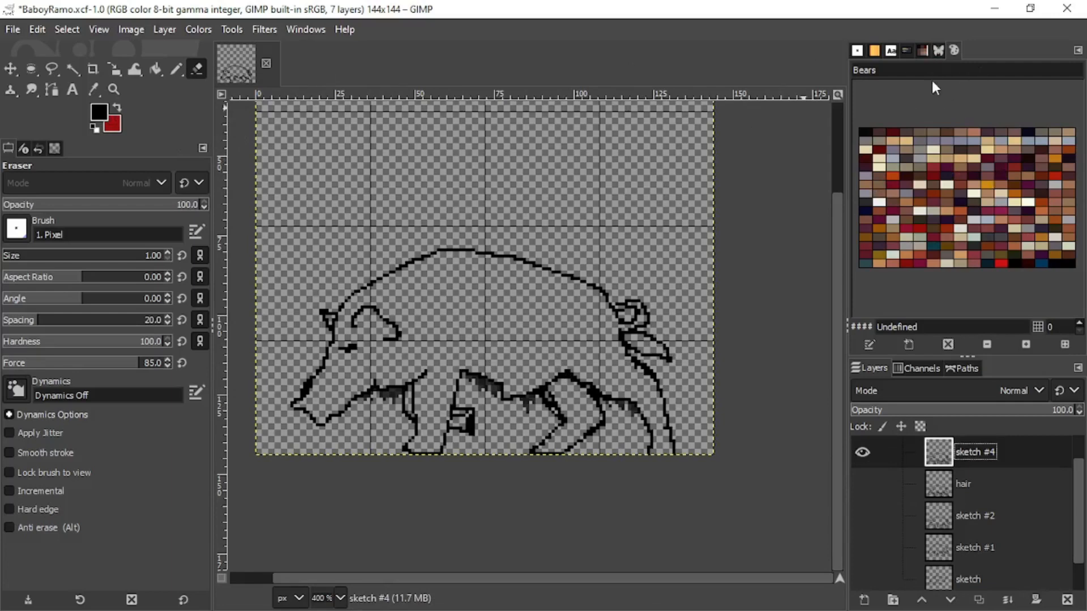
# Step: Switch to the Datus-Quest-Palette and set the foreground color to its light brown swatch
pyautogui.click(922, 52)
pyautogui.doubleClick(918, 108)
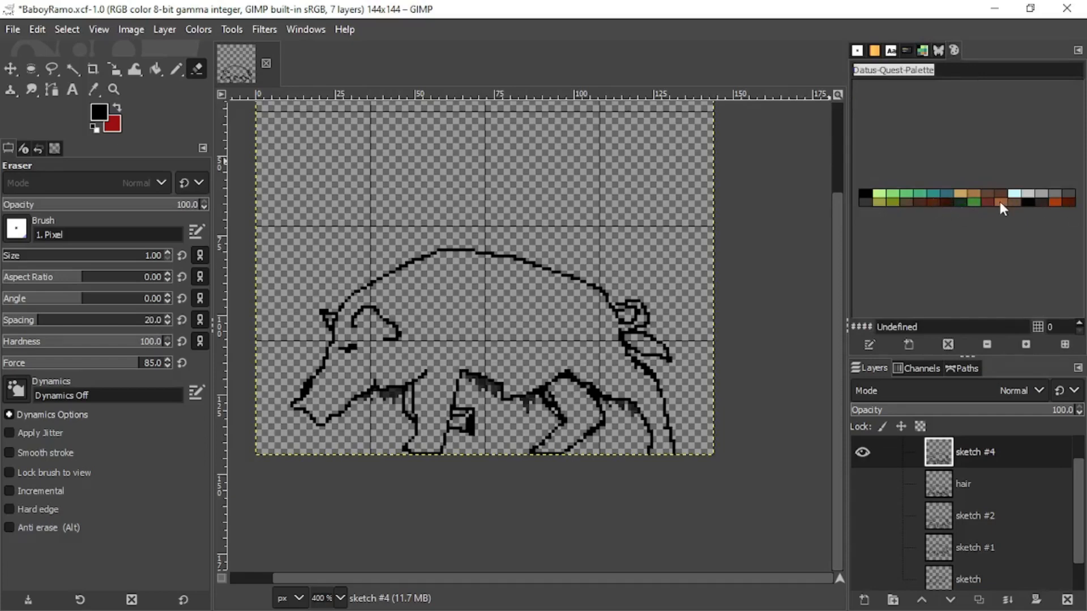
pyautogui.click(973, 193)
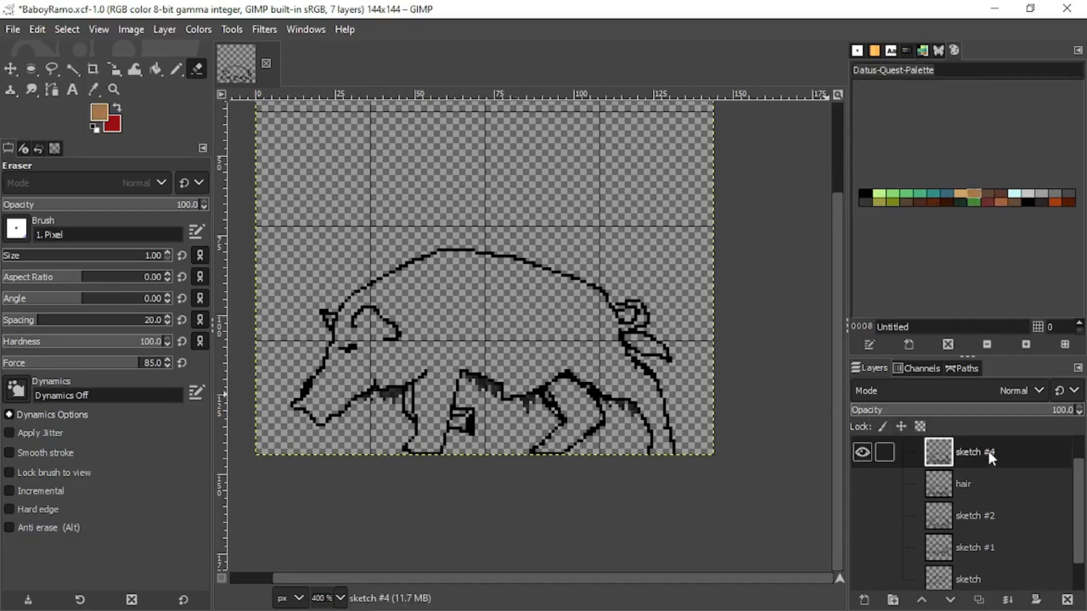
# Step: Duplicate the merged sketch #4 layer and open the copy's name for editing
pyautogui.click(978, 599)
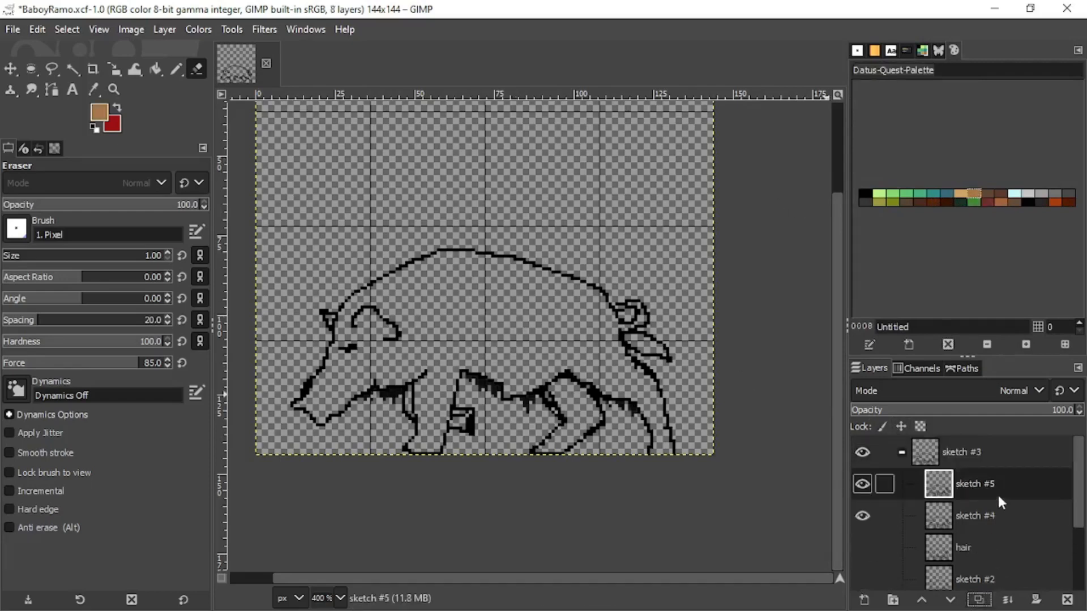
pyautogui.doubleClick(987, 484)
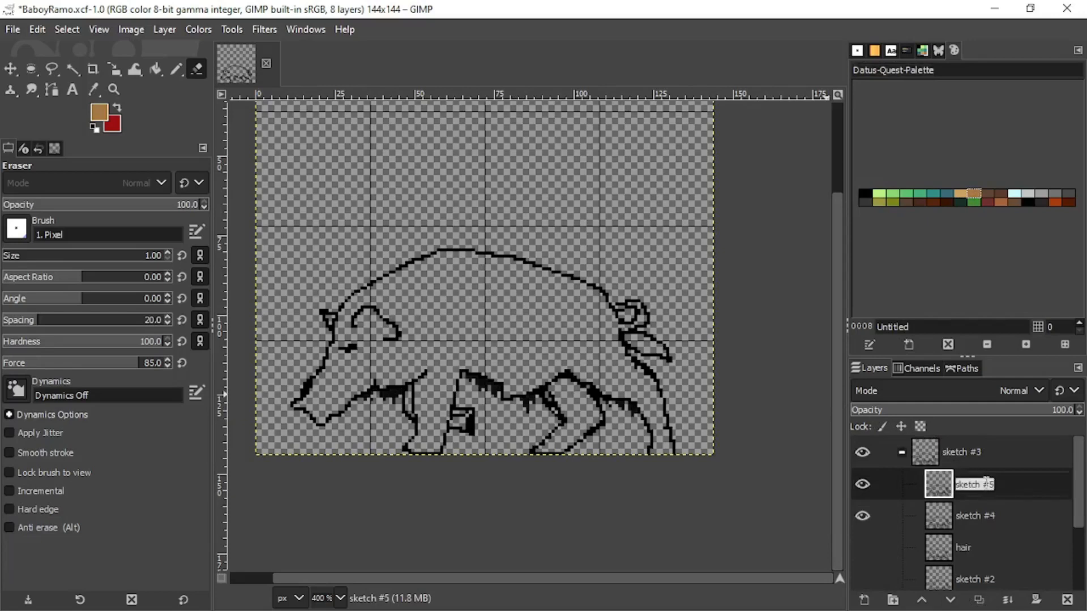
# Step: Rename the duplicated sketch #5 layer to sketchWithColor
pyautogui.write('sketchWithColor')
pyautogui.press('Return')
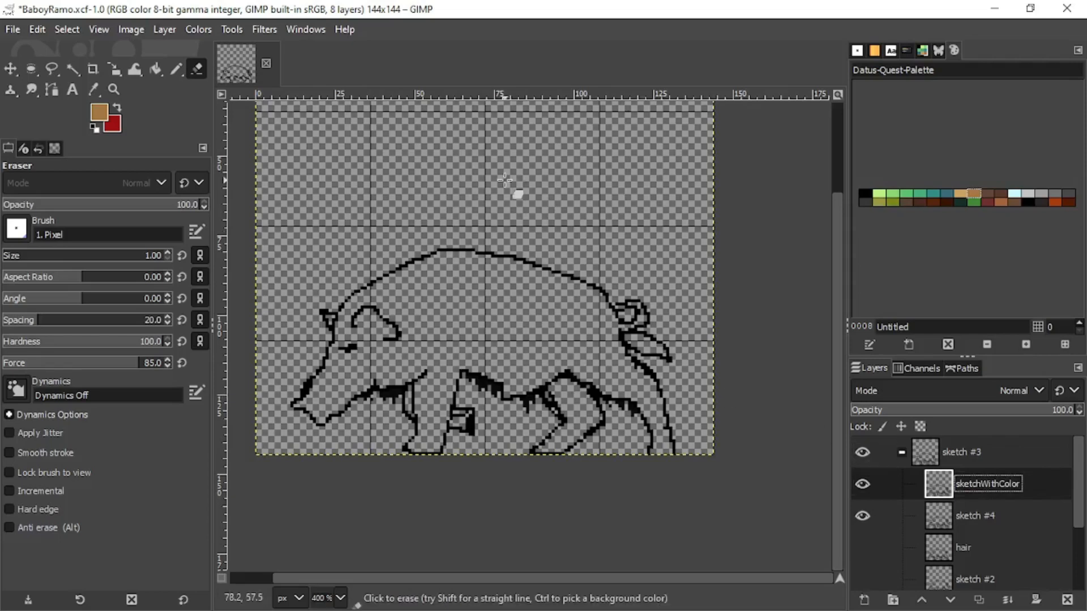
# Step: Select the boar's connected body interior with Fuzzy Select on the sketchWithColor layer
pyautogui.click(176, 68)
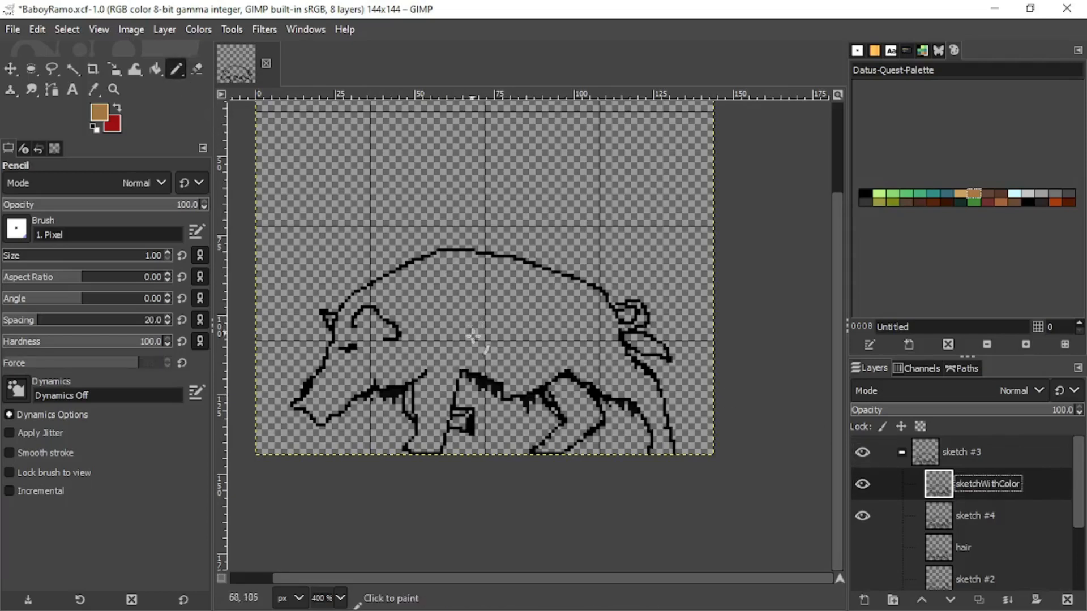
pyautogui.scroll(1, 490, 369)
pyautogui.moveTo(490, 370); pyautogui.dragTo(560, 280)
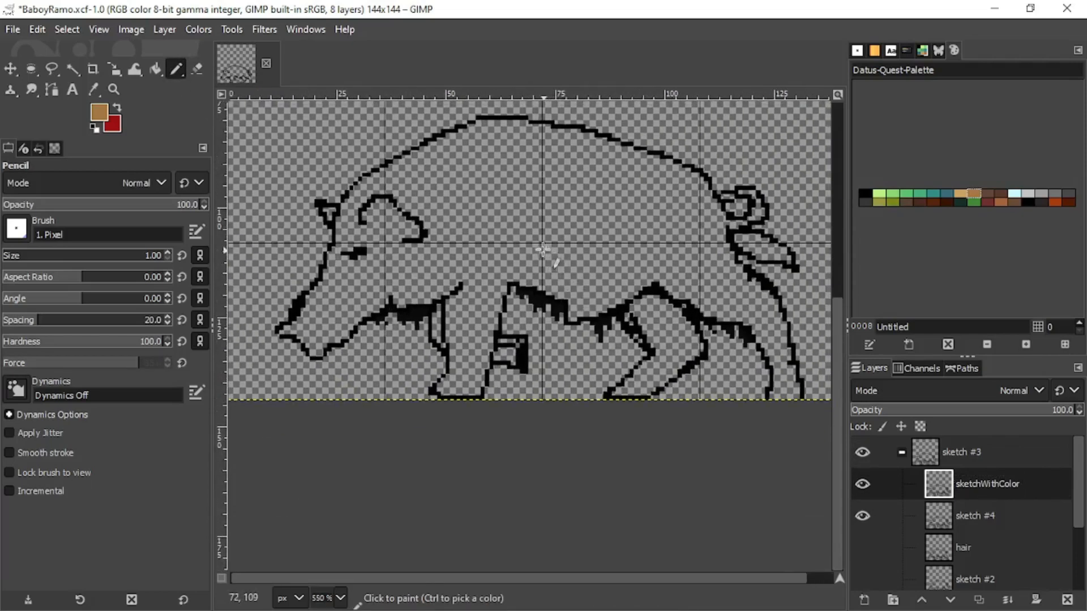
pyautogui.scroll(-2, 552, 261)
pyautogui.scroll(2, 560, 235)
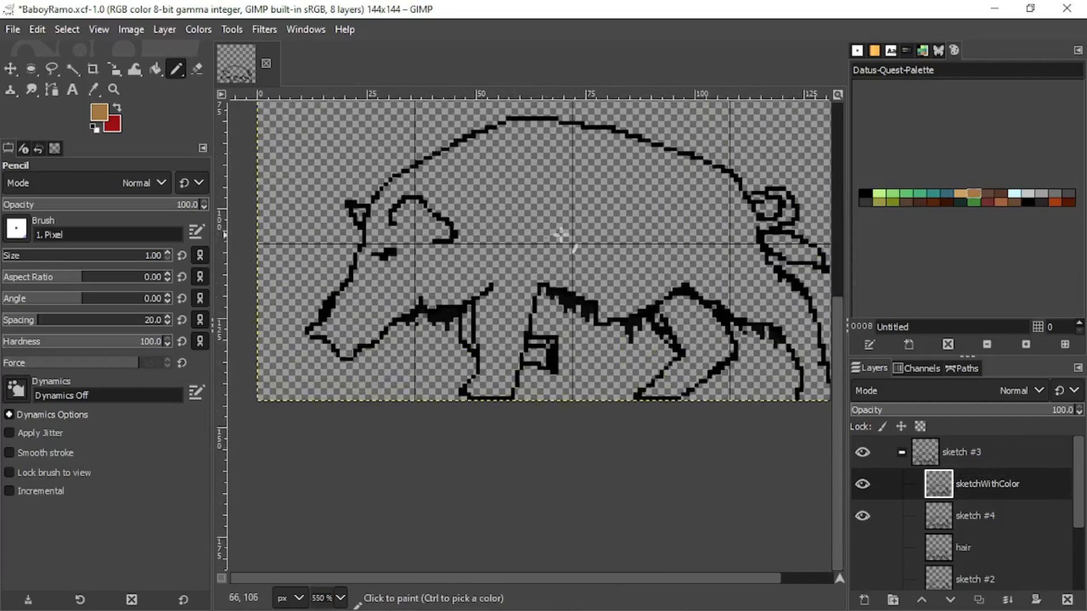
pyautogui.click(156, 69)
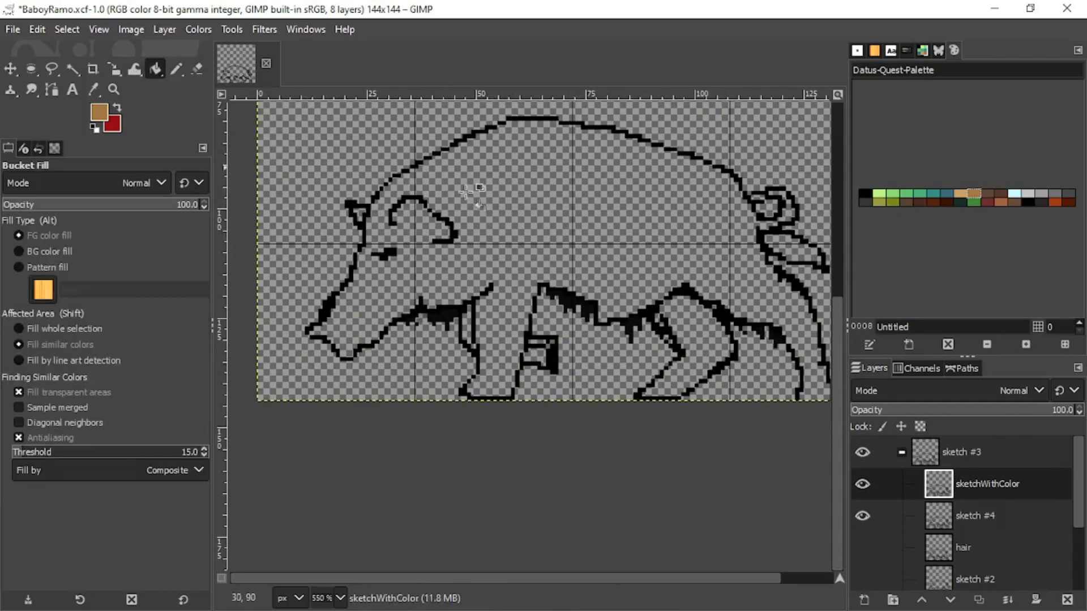
pyautogui.click(74, 74)
pyautogui.click(574, 201)
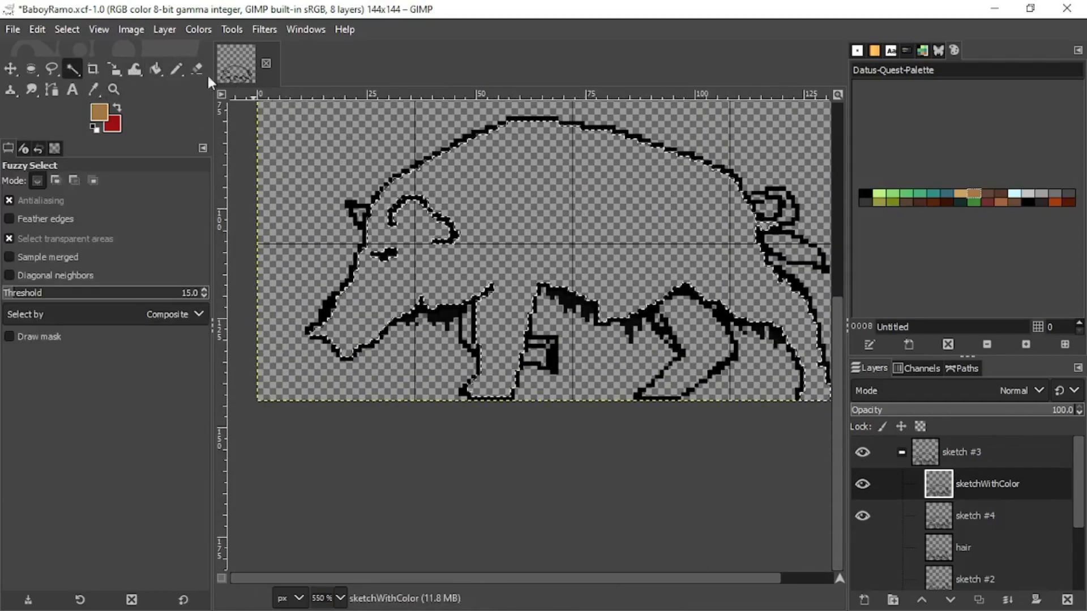
# Step: Try filling the selected body with the palette's tan, dark brown and dark grey in turn
pyautogui.click(157, 70)
pyautogui.click(596, 203)
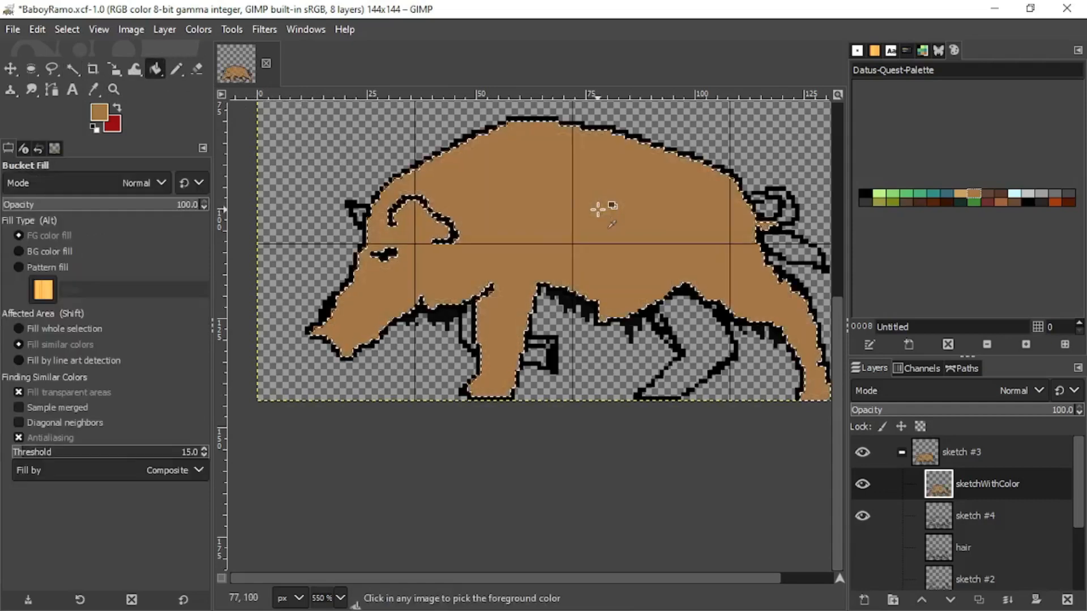
pyautogui.click(1041, 202)
pyautogui.click(559, 210)
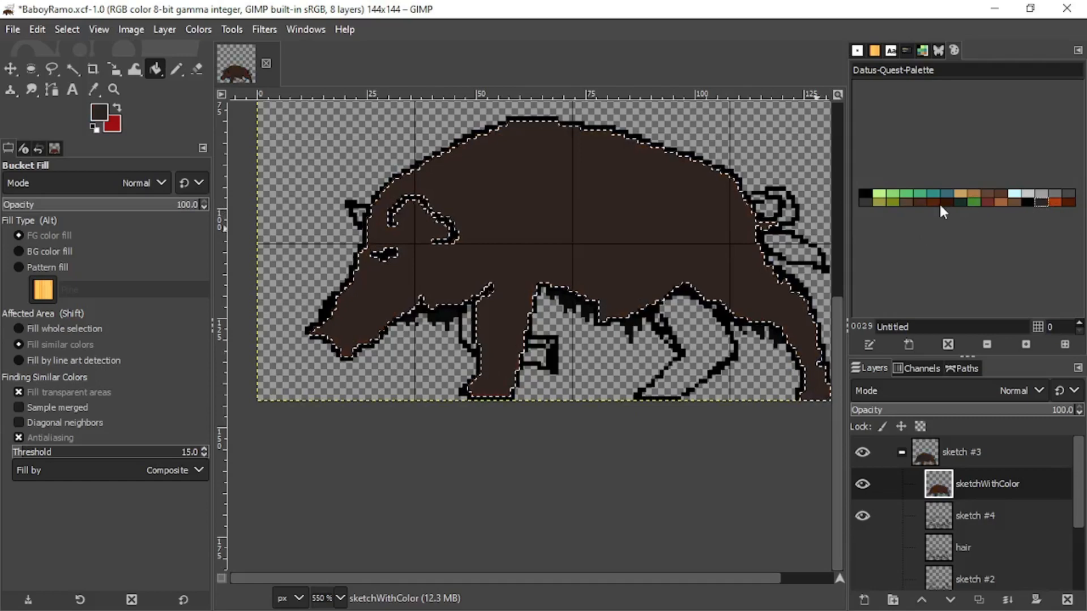
pyautogui.click(864, 202)
pyautogui.click(498, 211)
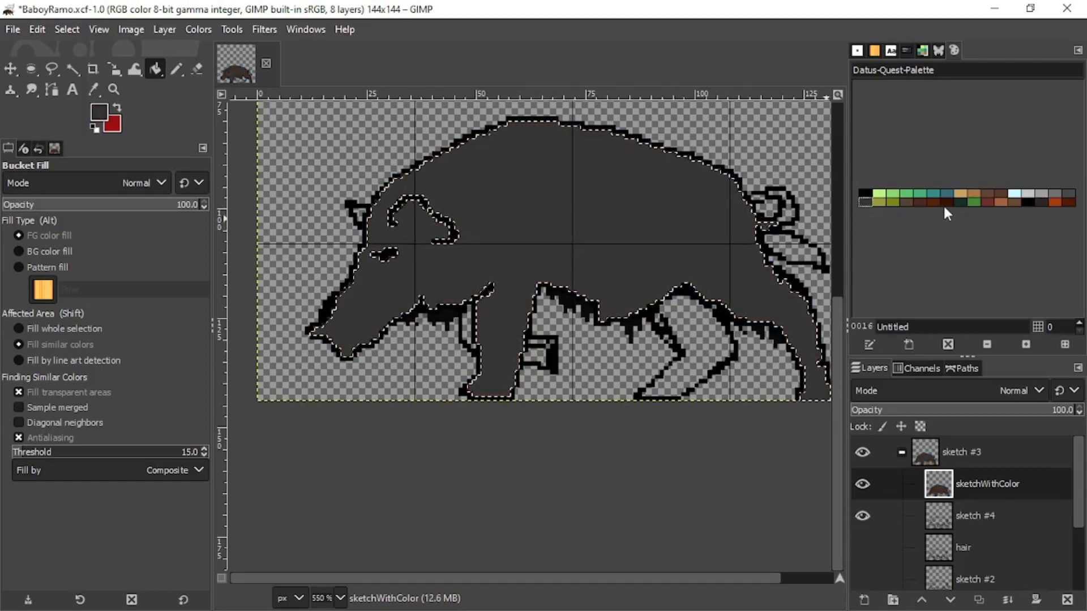
# Step: Try a near-black body fill by changing the foreground colour to 070e0b
pyautogui.click(1027, 203)
pyautogui.click(99, 112)
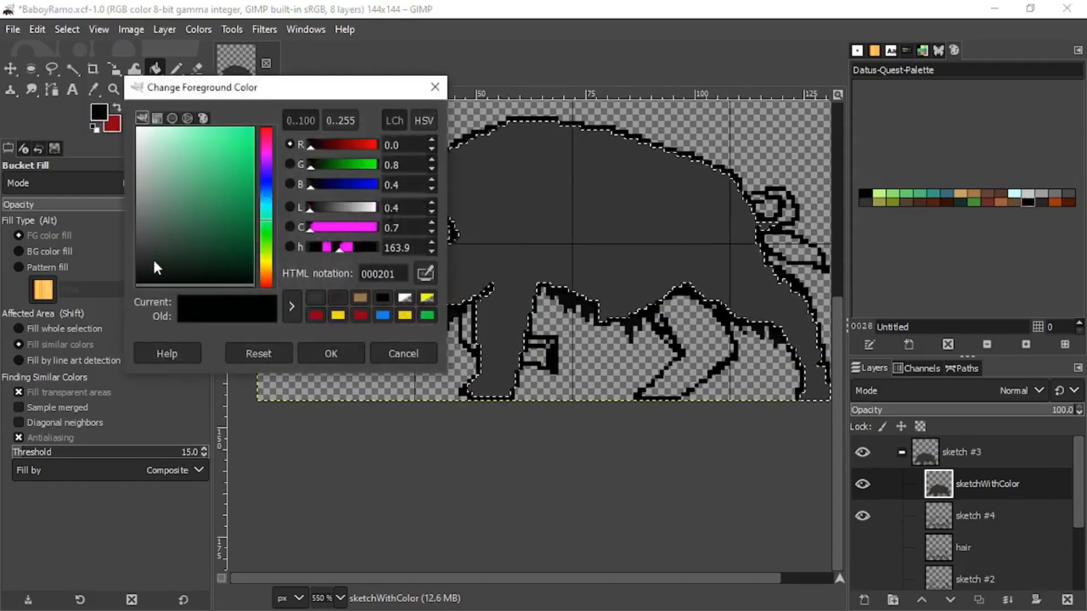
pyautogui.moveTo(152, 260); pyautogui.dragTo(191, 275)
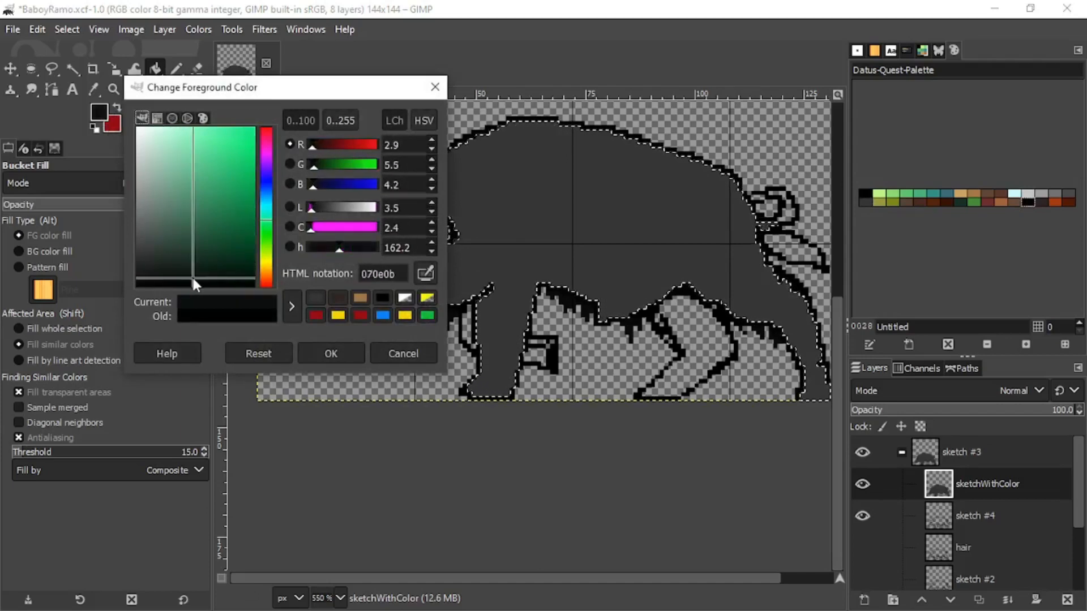
pyautogui.click(341, 359)
pyautogui.click(600, 223)
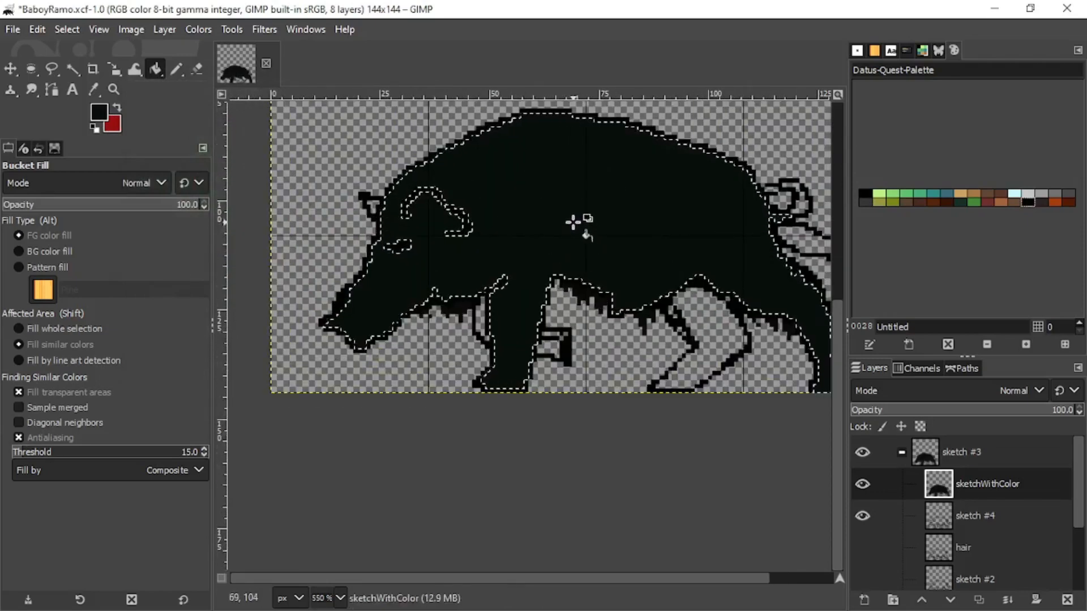
# Step: Set the foreground colour to dark grey 212222 and fill the selected body with it
pyautogui.click(100, 119)
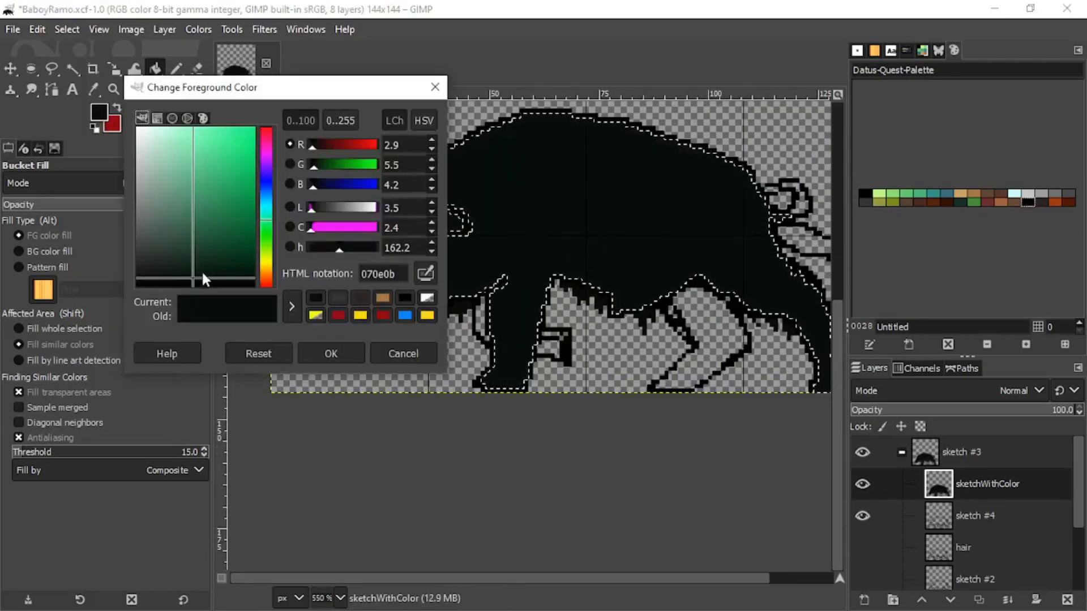
pyautogui.moveTo(202, 273); pyautogui.dragTo(139, 266)
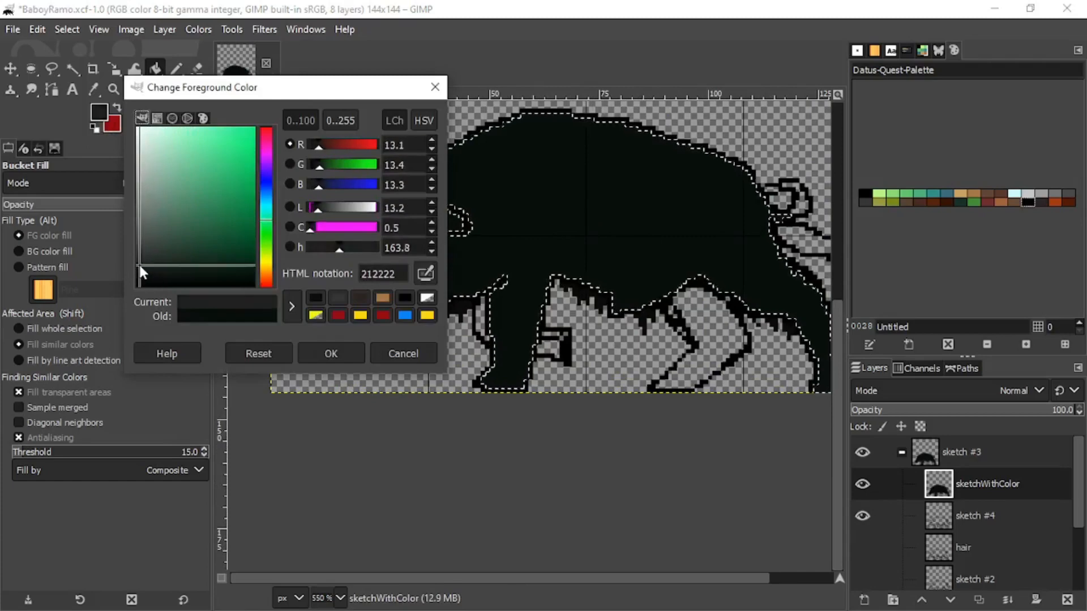
pyautogui.click(347, 353)
pyautogui.click(603, 222)
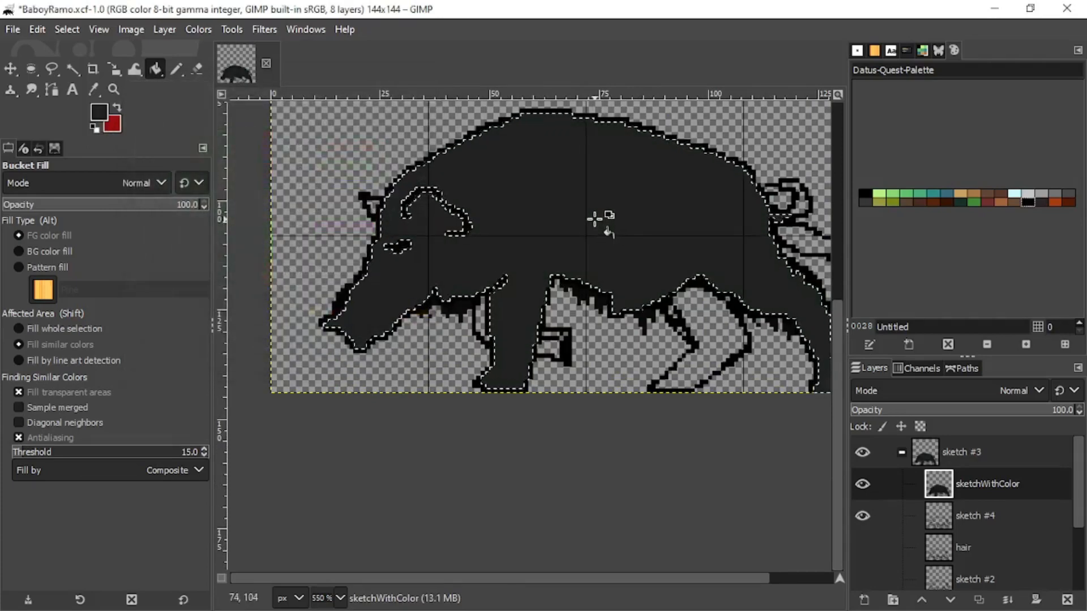
# Step: Clear the selection and colour the empty gaps of the far front leg and its hoof with the Pencil
pyautogui.click(174, 71)
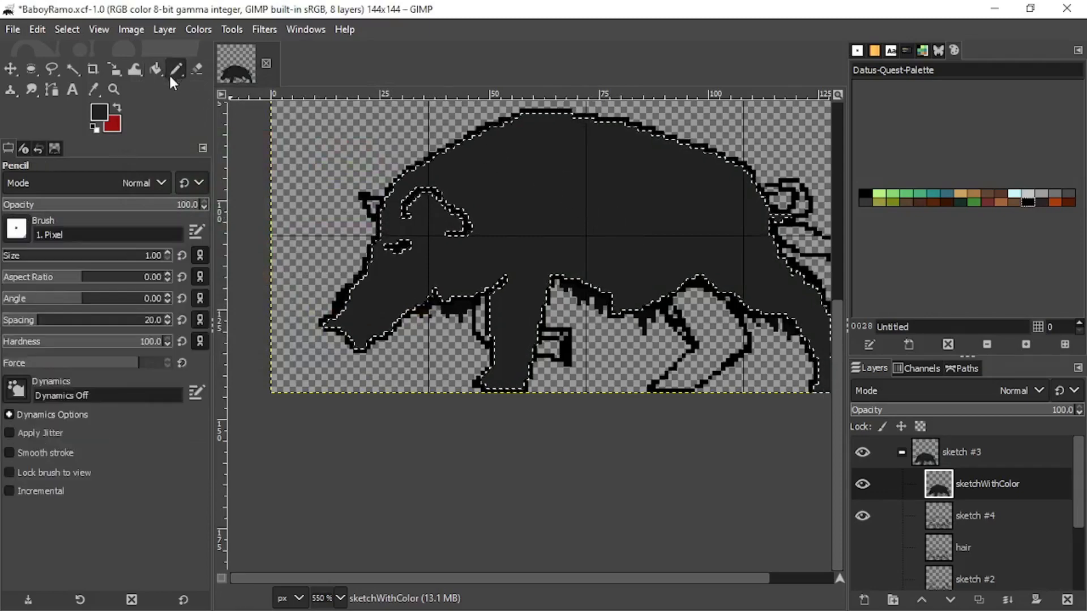
pyautogui.click(66, 29)
pyautogui.click(85, 71)
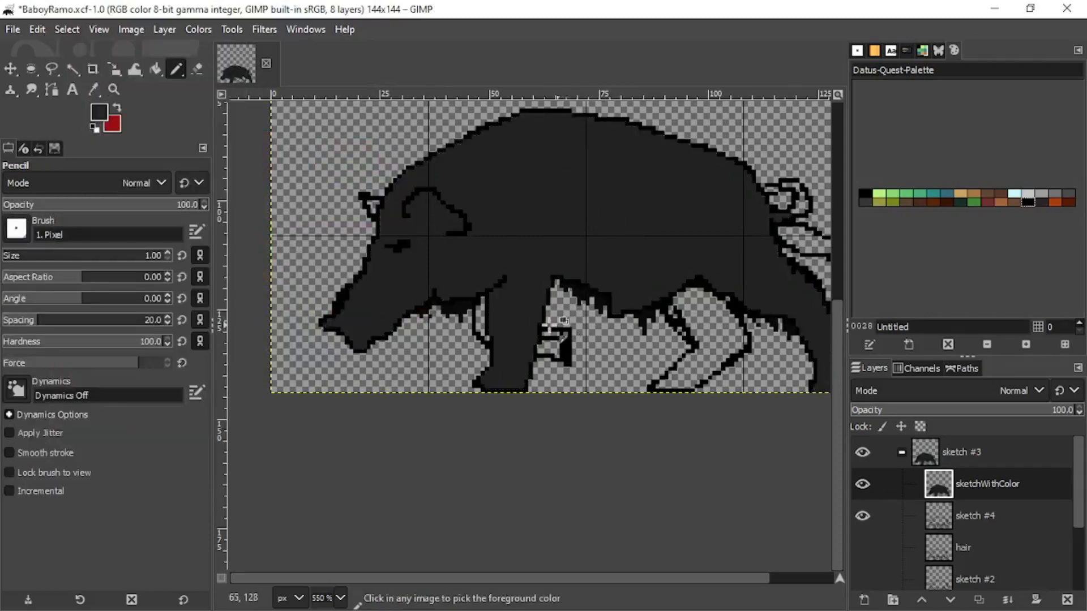
pyautogui.scroll(3, 447, 294)
pyautogui.scroll(2, 453, 292)
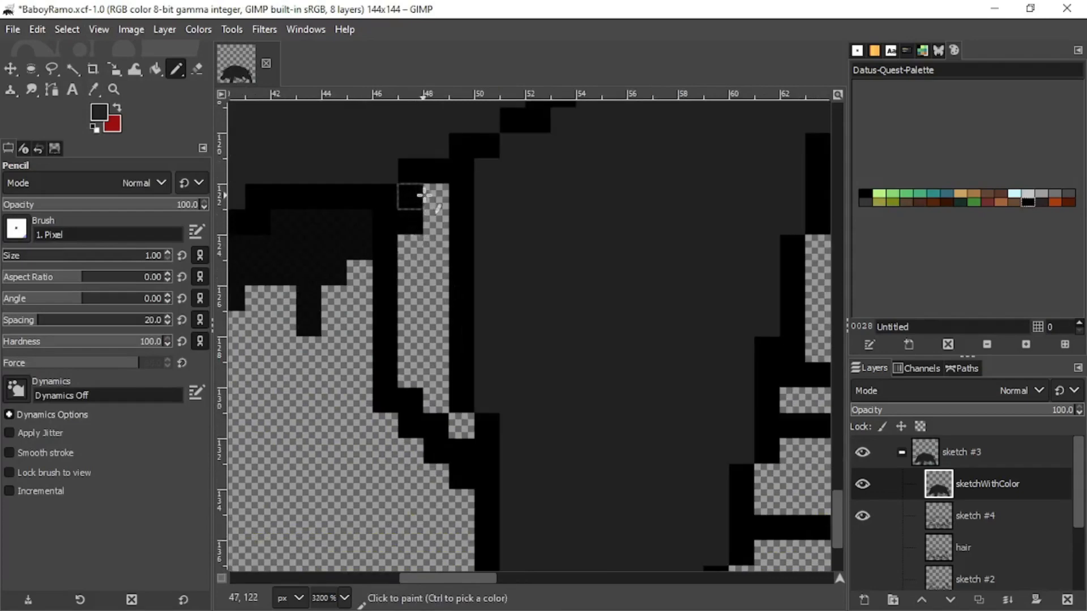
pyautogui.moveTo(425, 196)
pyautogui.mouseDown()
pyautogui.moveTo(428, 311)
pyautogui.moveTo(415, 257)
pyautogui.moveTo(413, 304)
pyautogui.moveTo(425, 376)
pyautogui.moveTo(433, 353)
pyautogui.moveTo(436, 401)
pyautogui.moveTo(461, 425)
pyautogui.moveTo(461, 392)
pyautogui.moveTo(438, 382)
pyautogui.moveTo(480, 390)
pyautogui.moveTo(457, 398)
pyautogui.moveTo(444, 396)
pyautogui.moveTo(492, 397)
pyautogui.moveTo(501, 385)
pyautogui.moveTo(466, 433)
pyautogui.moveTo(478, 448)
pyautogui.moveTo(489, 412)
pyautogui.moveTo(491, 447)
pyautogui.moveTo(499, 408)
pyautogui.moveTo(448, 433)
pyautogui.moveTo(426, 422)
pyautogui.moveTo(468, 426)
pyautogui.moveTo(450, 410)
pyautogui.moveTo(495, 422)
pyautogui.mouseUp()
pyautogui.scroll(-2, 517, 383)
pyautogui.scroll(-3, 496, 422)
pyautogui.scroll(3, 553, 370)
pyautogui.moveTo(550, 353)
pyautogui.mouseDown()
pyautogui.moveTo(570, 407)
pyautogui.moveTo(585, 412)
pyautogui.moveTo(566, 353)
pyautogui.moveTo(553, 373)
pyautogui.moveTo(553, 318)
pyautogui.moveTo(570, 328)
pyautogui.moveTo(567, 310)
pyautogui.moveTo(588, 307)
pyautogui.moveTo(572, 330)
pyautogui.moveTo(591, 295)
pyautogui.moveTo(609, 294)
pyautogui.moveTo(652, 326)
pyautogui.moveTo(698, 320)
pyautogui.moveTo(694, 328)
pyautogui.moveTo(639, 301)
pyautogui.mouseUp()
pyautogui.keyDown('ctrl'); pyautogui.scroll(-4, 643, 307); pyautogui.keyUp('ctrl')
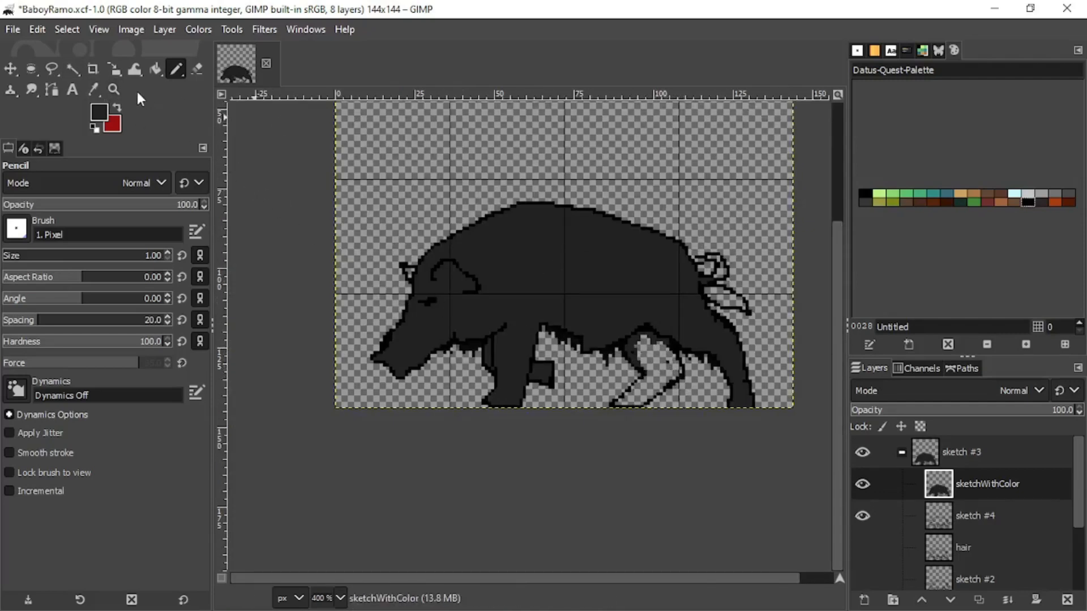
# Step: Select the interior of the unfilled hind leg, fill it with the dark grey and clear the selection
pyautogui.press('u')
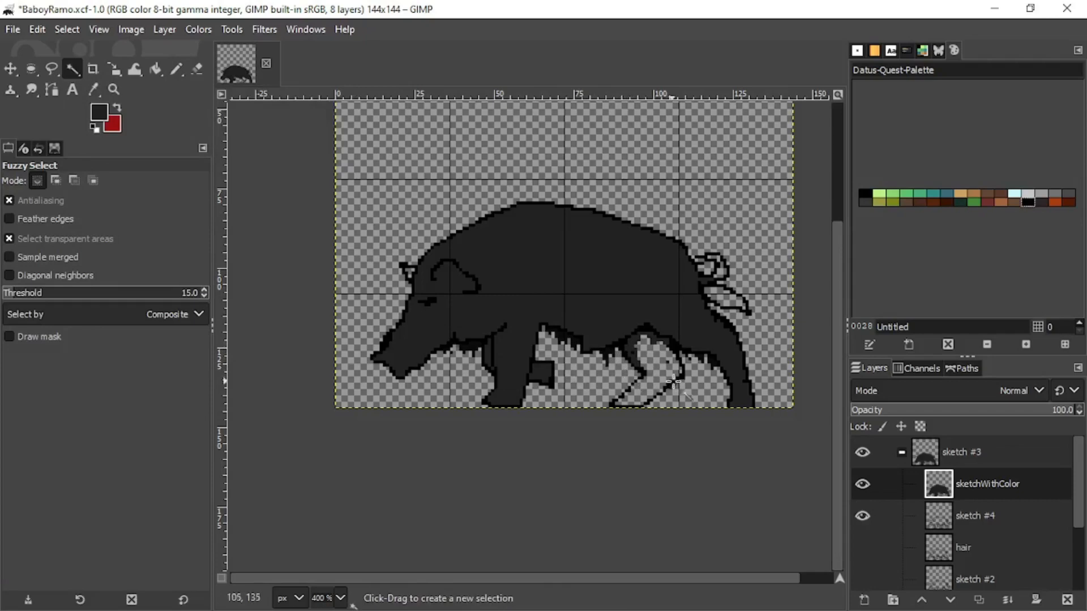
pyautogui.click(660, 353)
pyautogui.hotkey('shift', 'b')
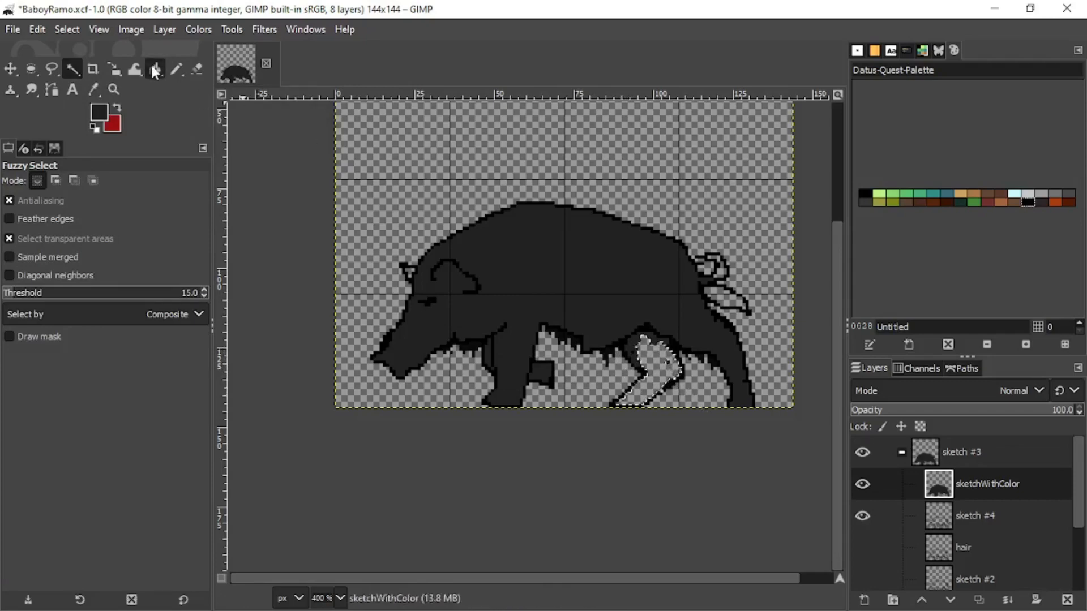
pyautogui.click(667, 361)
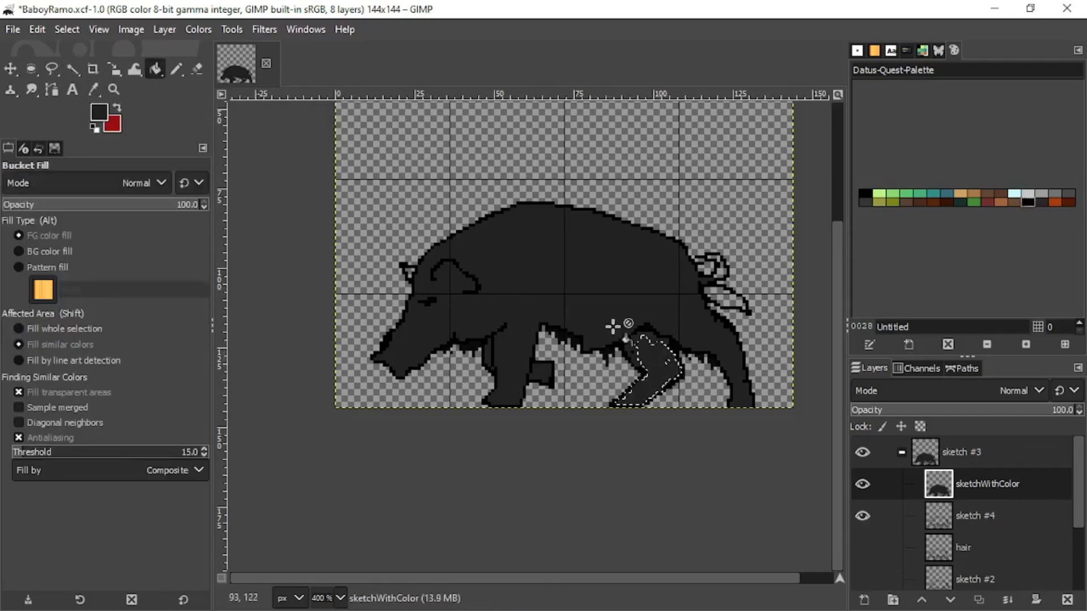
pyautogui.press('u')
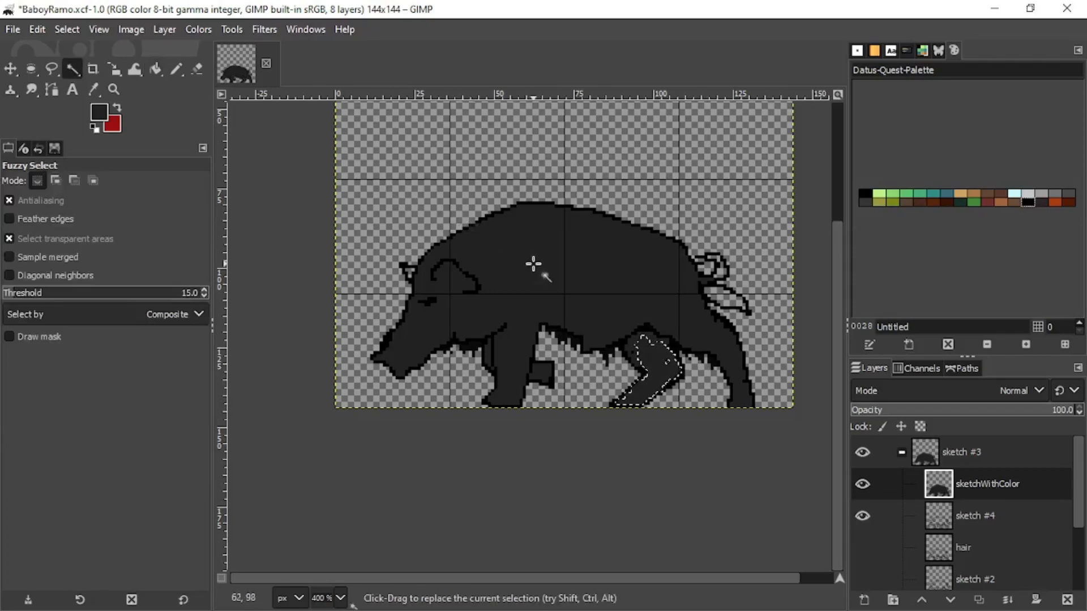
pyautogui.click(63, 30)
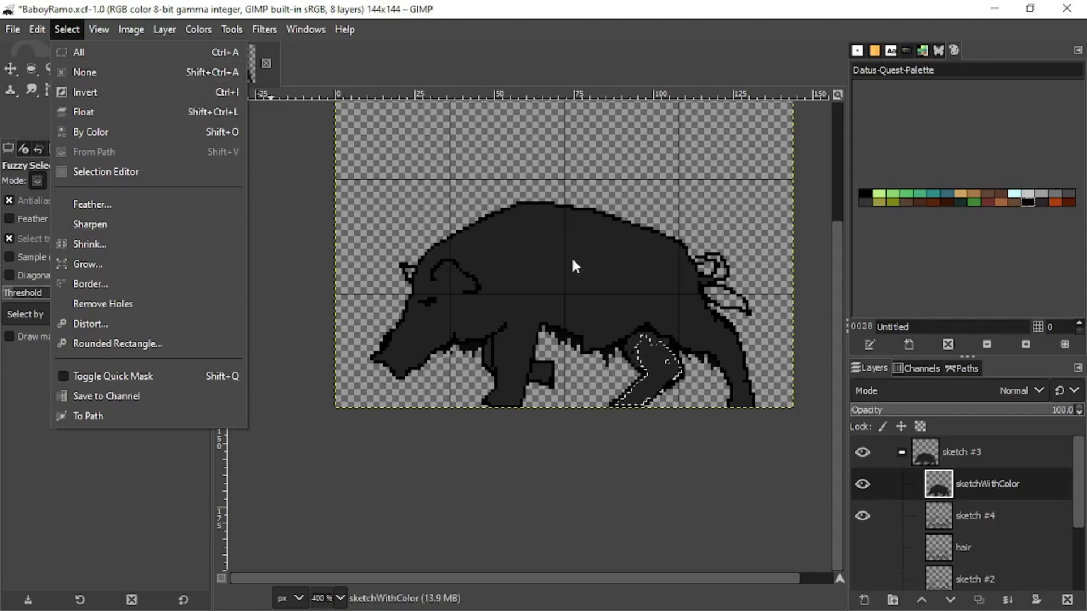
pyautogui.click(425, 163)
pyautogui.hotkey('ctrl', 'shift', 'a')
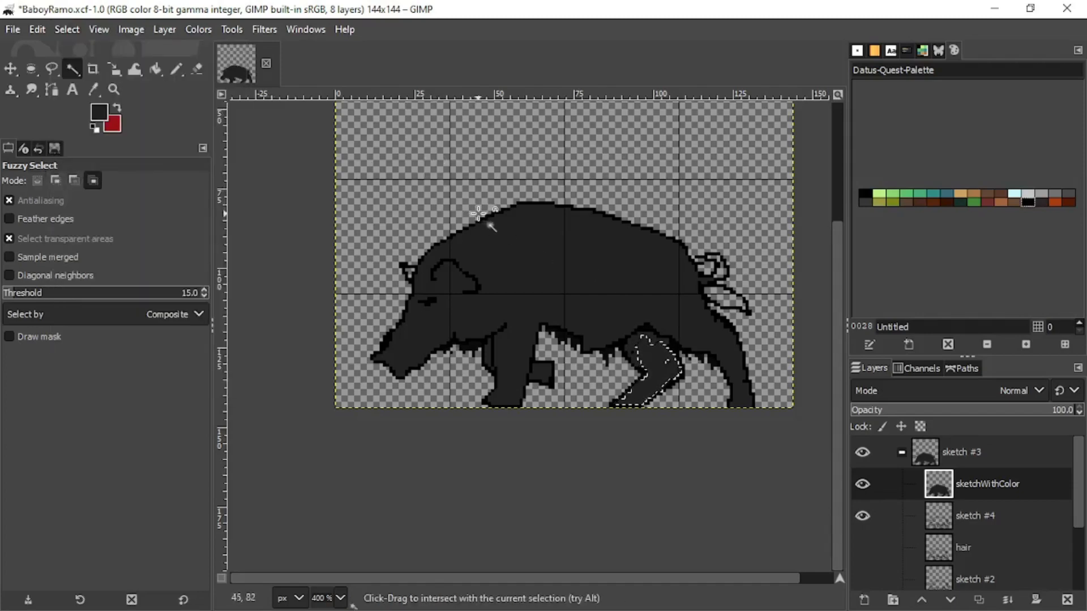
# Step: Colour the curled part of the boar's tail dark grey with the Pencil, leaving the loop's centre transparent
pyautogui.click(176, 69)
pyautogui.scroll(3, 674, 295)
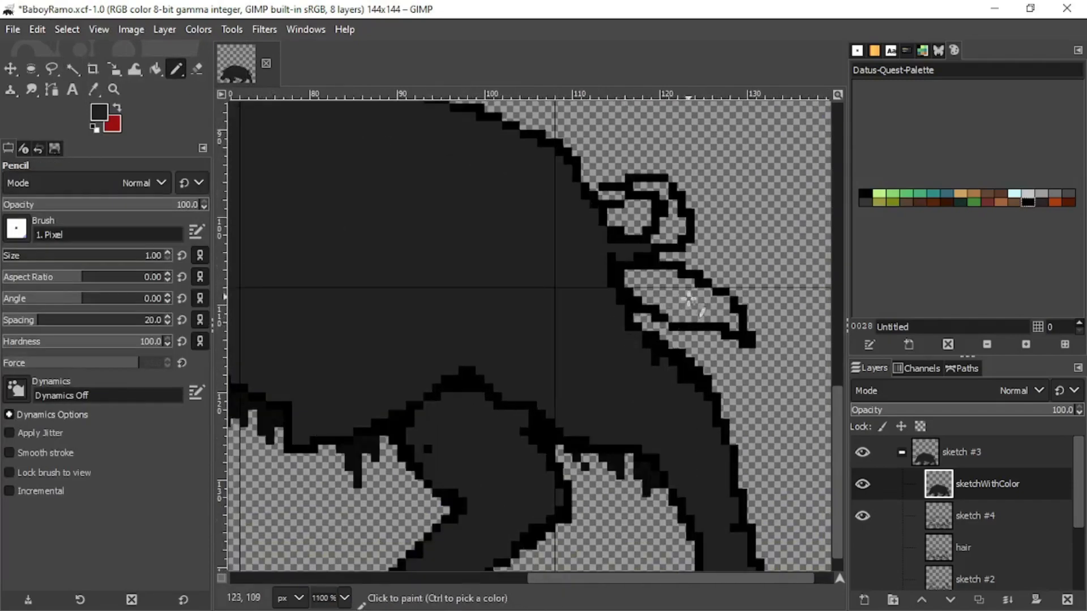
pyautogui.scroll(1, 687, 298)
pyautogui.scroll(-3, 684, 295)
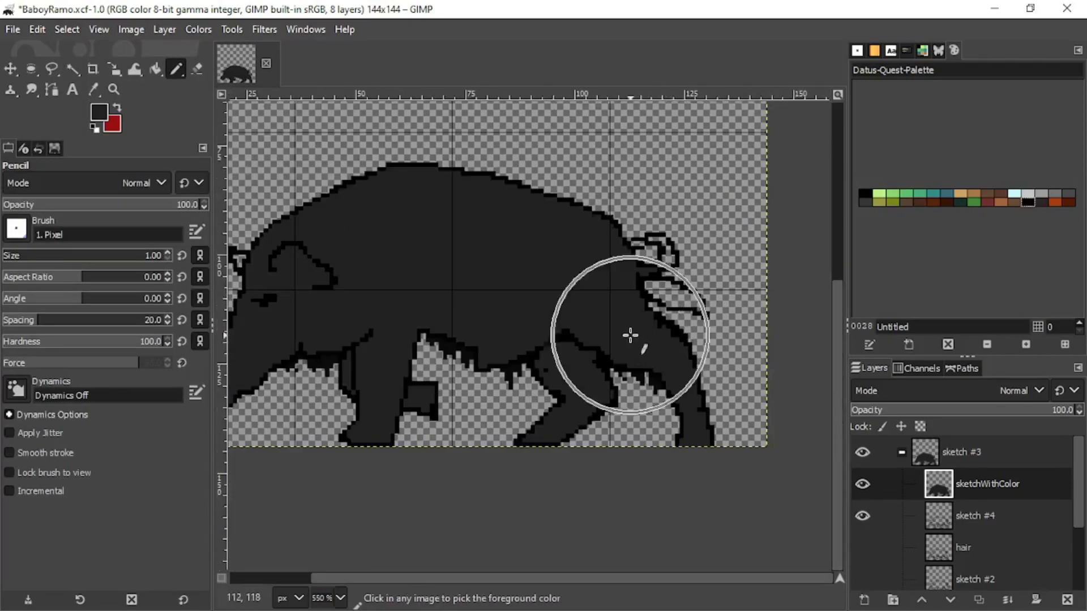
pyautogui.scroll(5, 636, 348)
pyautogui.moveTo(656, 416)
pyautogui.mouseDown()
pyautogui.moveTo(690, 409)
pyautogui.moveTo(694, 368)
pyautogui.moveTo(702, 386)
pyautogui.moveTo(729, 373)
pyautogui.moveTo(704, 352)
pyautogui.moveTo(704, 320)
pyautogui.moveTo(675, 269)
pyautogui.moveTo(600, 264)
pyautogui.mouseUp()
pyautogui.moveTo(530, 291)
pyautogui.mouseDown()
pyautogui.moveTo(554, 290)
pyautogui.moveTo(517, 294)
pyautogui.moveTo(514, 328)
pyautogui.moveTo(484, 303)
pyautogui.moveTo(505, 284)
pyautogui.moveTo(512, 348)
pyautogui.mouseUp()
pyautogui.scroll(-4, 439, 356)
pyautogui.scroll(3, 490, 337)
pyautogui.scroll(-2, 489, 338)
pyautogui.scroll(3, 513, 327)
pyautogui.scroll(-5, 676, 359)
pyautogui.scroll(5, 630, 238)
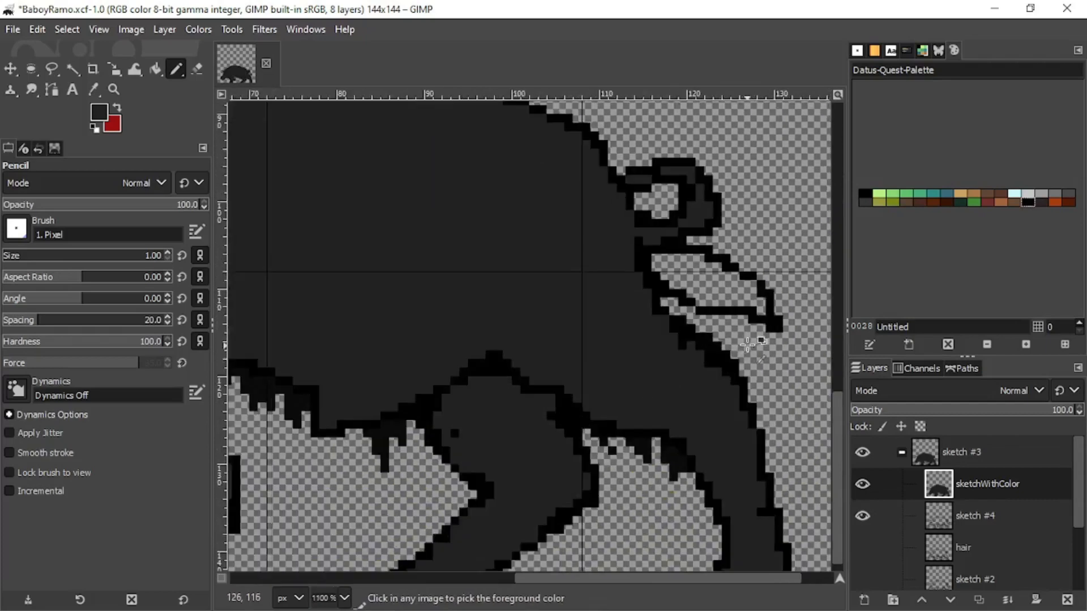
# Step: Colour the hanging tuft of the tail dark grey inside its outline with the Pencil
pyautogui.moveTo(557, 171)
pyautogui.mouseDown()
pyautogui.moveTo(581, 200)
pyautogui.moveTo(616, 214)
pyautogui.moveTo(604, 221)
pyautogui.moveTo(688, 243)
pyautogui.moveTo(660, 252)
pyautogui.moveTo(755, 254)
pyautogui.moveTo(772, 272)
pyautogui.moveTo(750, 219)
pyautogui.moveTo(741, 238)
pyautogui.moveTo(683, 223)
pyautogui.moveTo(714, 200)
pyautogui.moveTo(709, 246)
pyautogui.moveTo(688, 211)
pyautogui.moveTo(638, 219)
pyautogui.moveTo(660, 181)
pyautogui.moveTo(674, 182)
pyautogui.moveTo(588, 213)
pyautogui.moveTo(617, 206)
pyautogui.moveTo(645, 163)
pyautogui.moveTo(602, 182)
pyautogui.moveTo(587, 168)
pyautogui.moveTo(611, 175)
pyautogui.mouseUp()
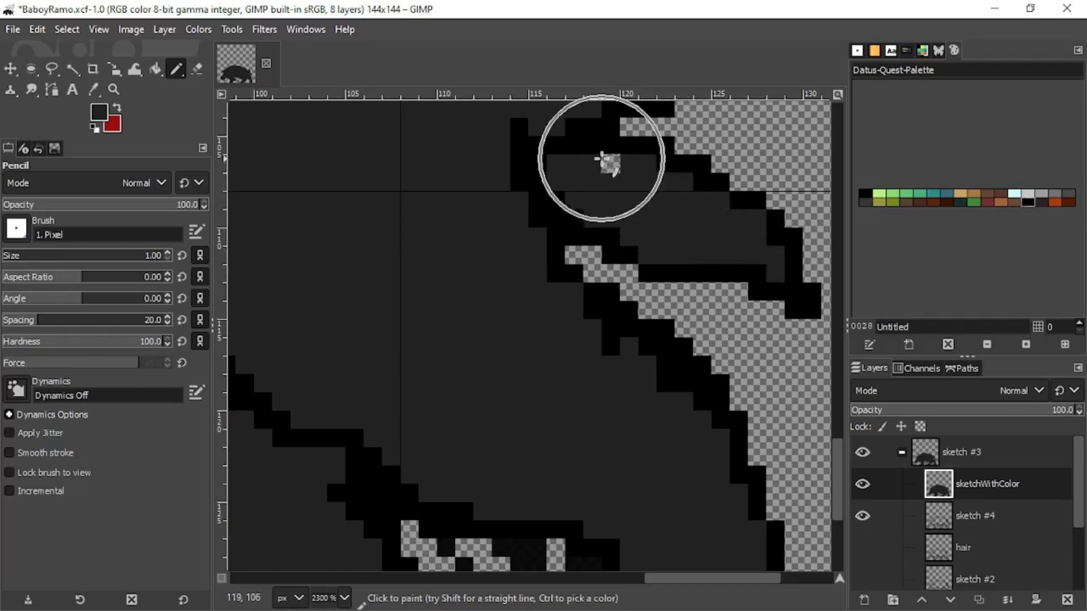
pyautogui.scroll(-10, 626, 184)
pyautogui.scroll(2, 519, 252)
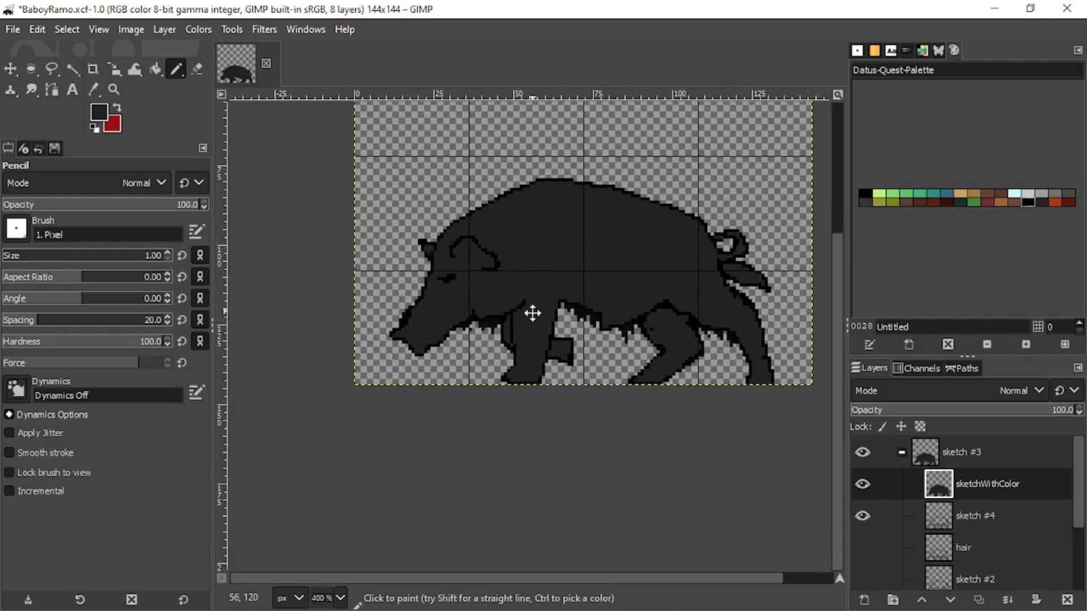
pyautogui.scroll(1, 543, 310)
pyautogui.scroll(-1, 577, 299)
pyautogui.scroll(2, 574, 317)
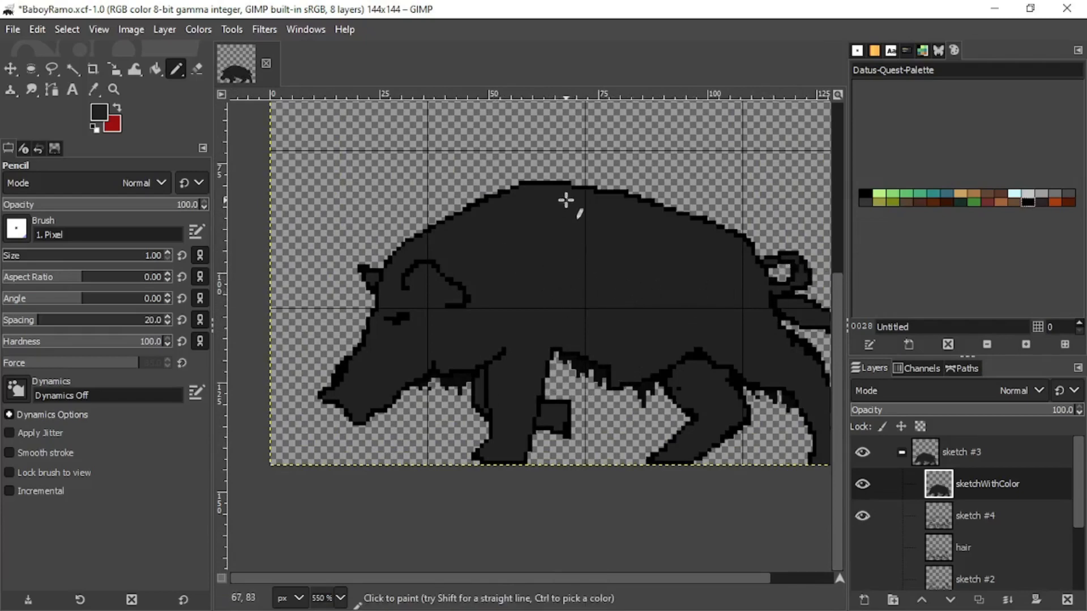
pyautogui.scroll(4, 553, 205)
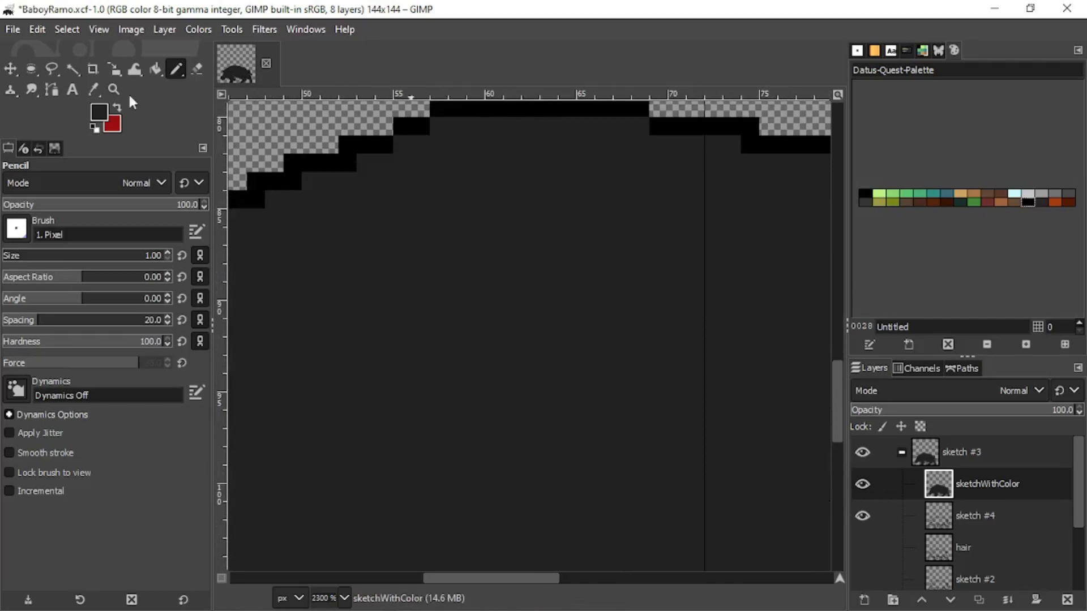
pyautogui.click(869, 345)
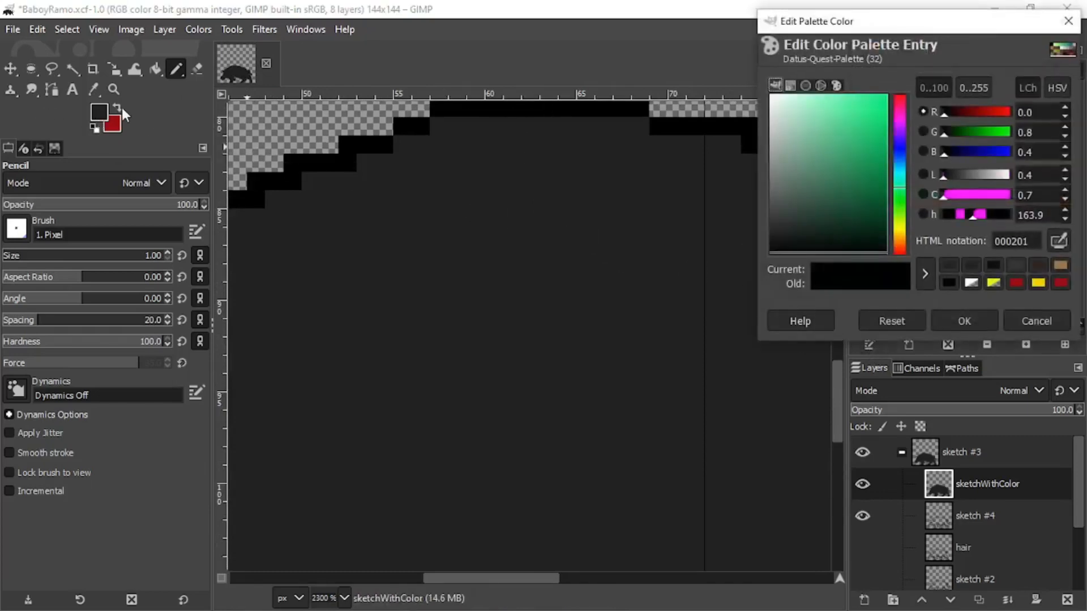
pyautogui.click(983, 315)
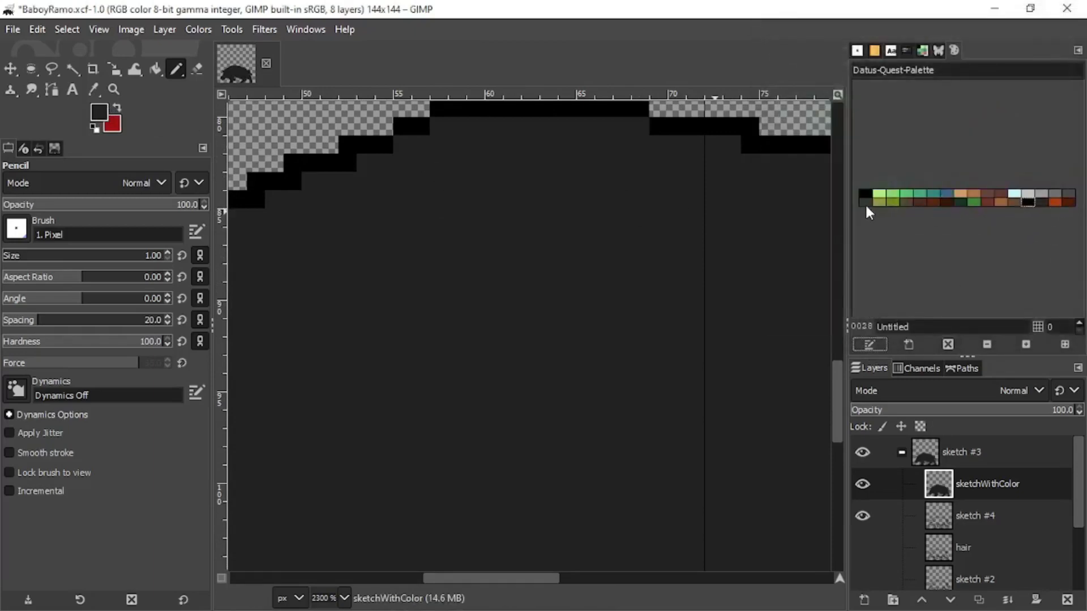
# Step: Make the palette's 353535 grey the foreground colour and inspect its values alongside the 494949 grey entry
pyautogui.click(867, 202)
pyautogui.click(98, 116)
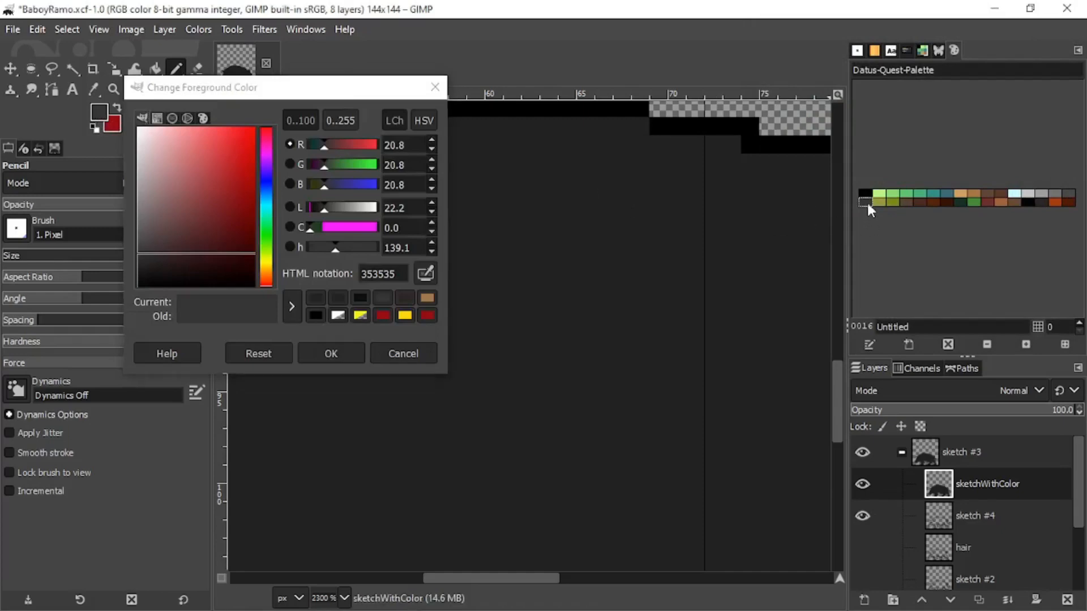
pyautogui.doubleClick(867, 202)
pyautogui.click(969, 318)
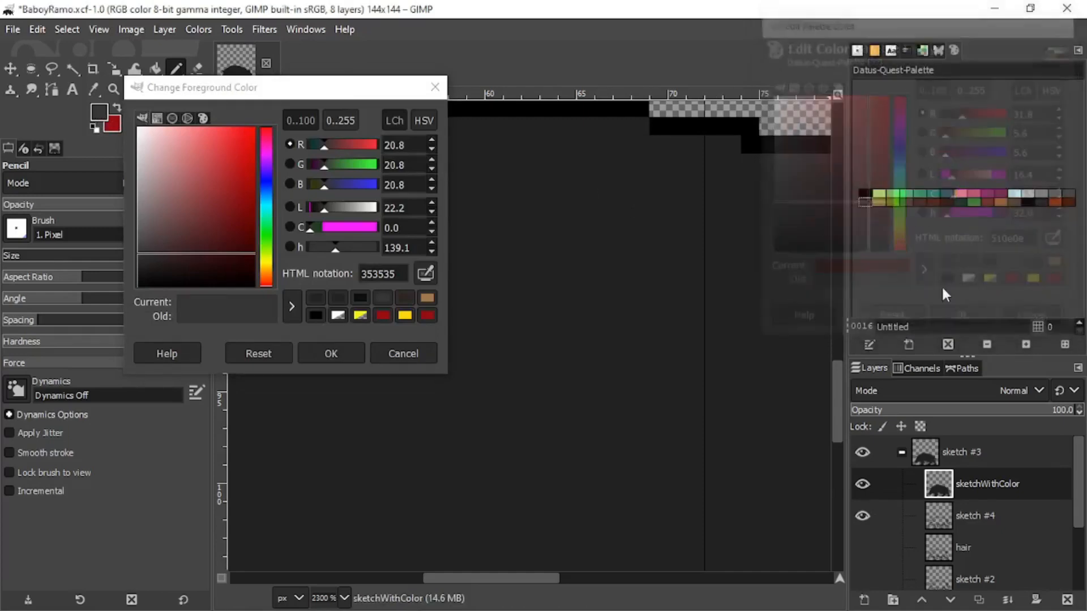
pyautogui.doubleClick(1069, 196)
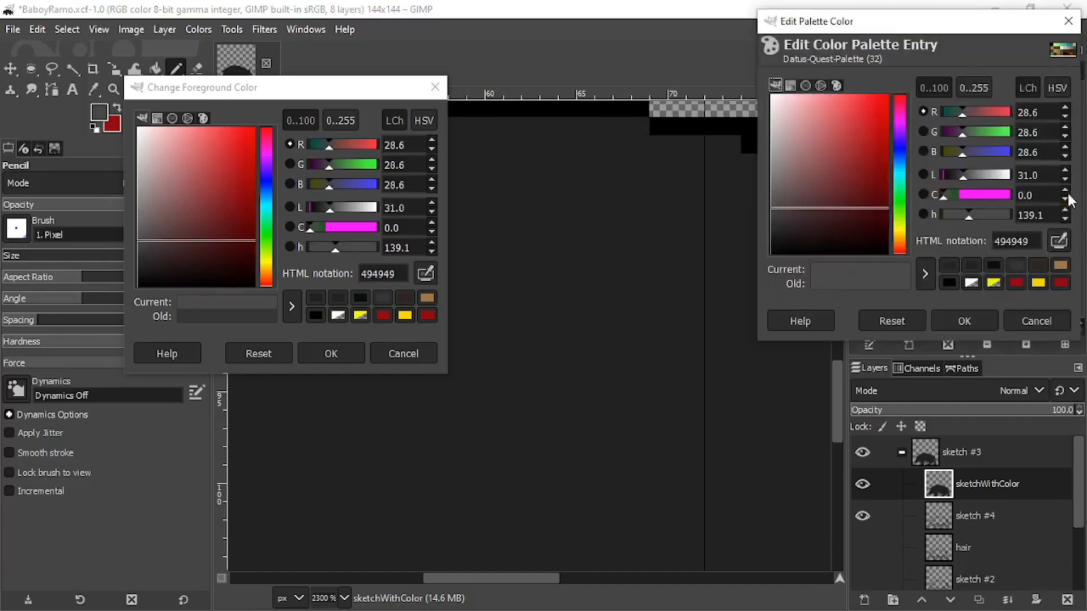
pyautogui.click(1024, 314)
pyautogui.doubleClick(867, 199)
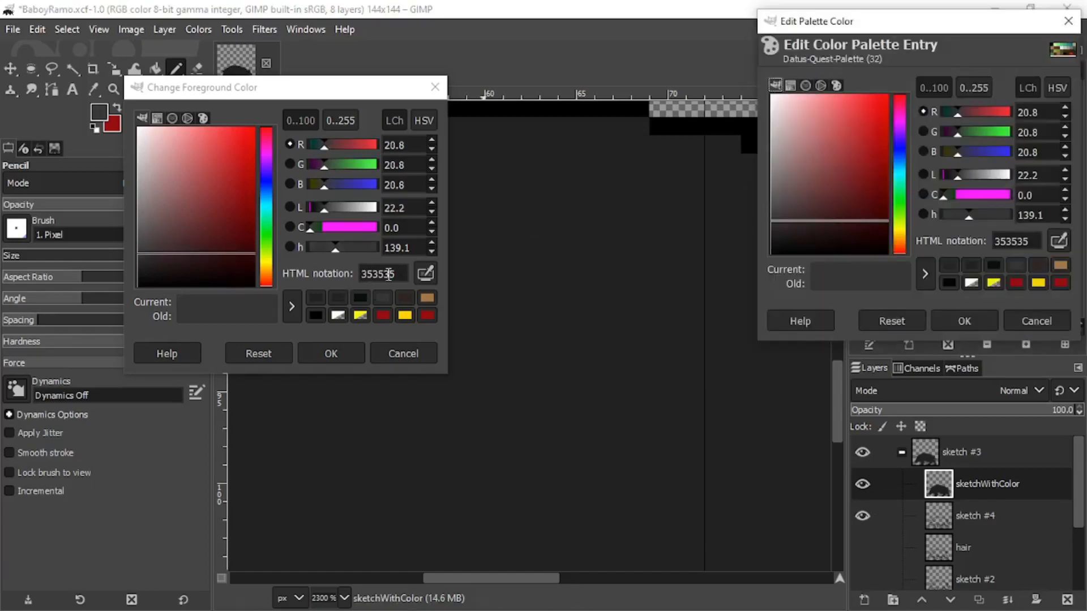
pyautogui.click(352, 358)
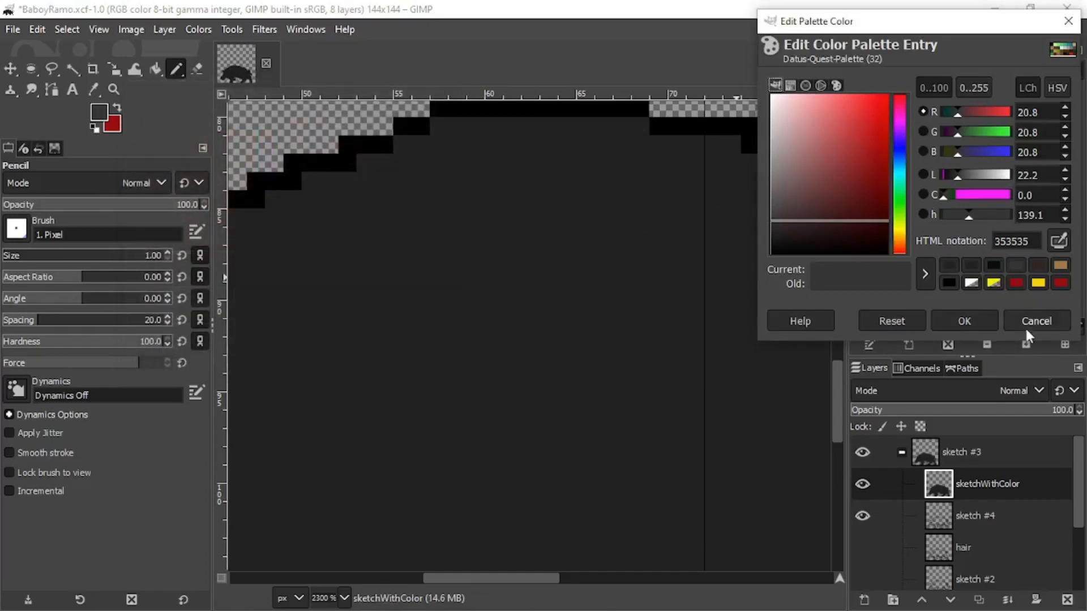
pyautogui.click(1025, 328)
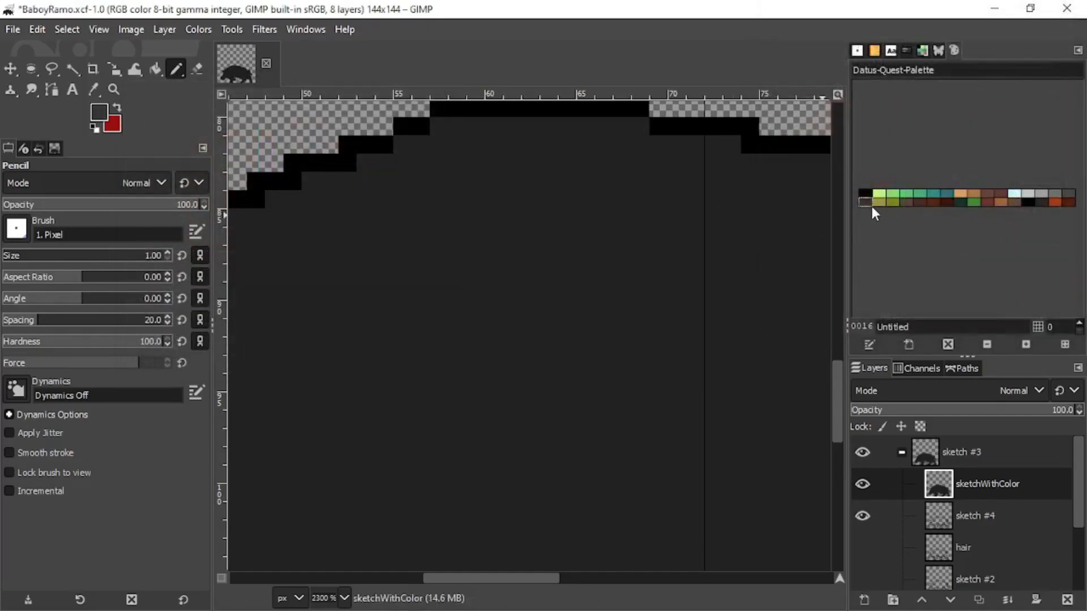
# Step: Save the boar image with its dark grey base fills
pyautogui.scroll(-7, 705, 233)
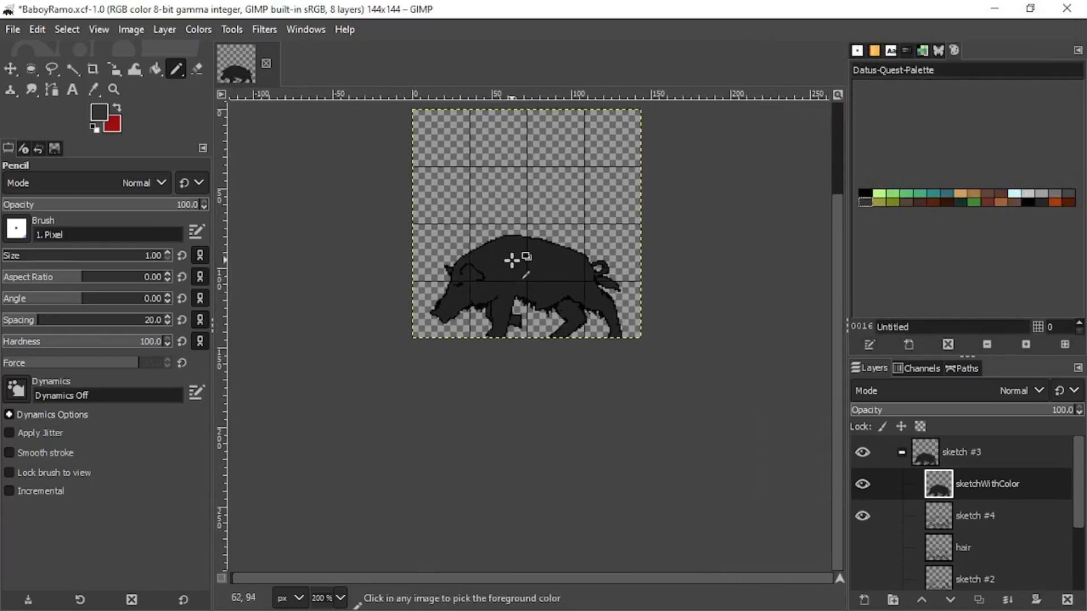
pyautogui.scroll(3, 511, 260)
pyautogui.scroll(-2, 497, 272)
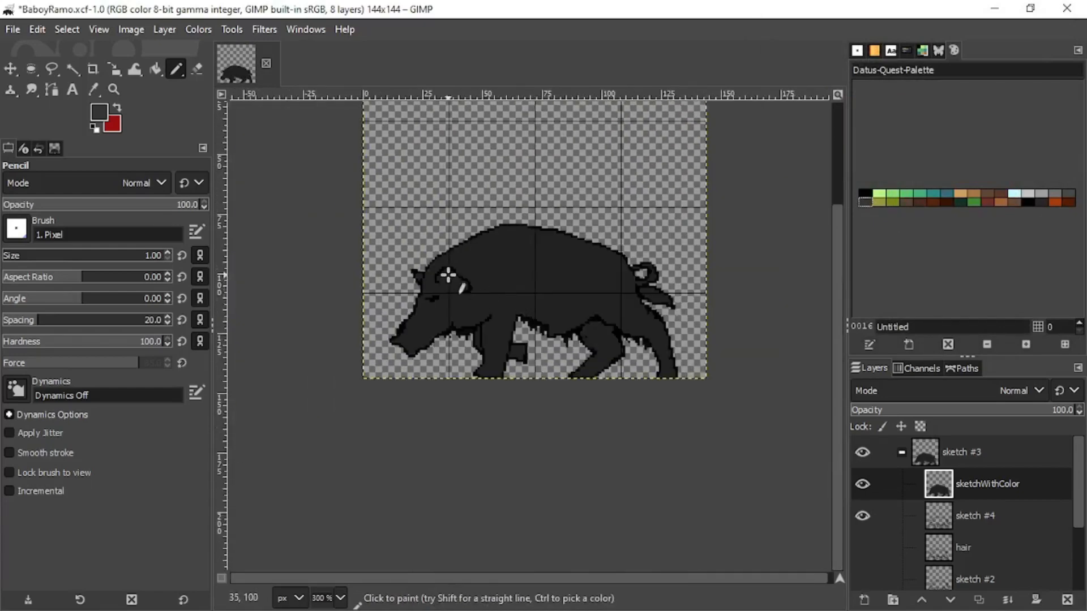
pyautogui.hotkey('ctrl', 's')
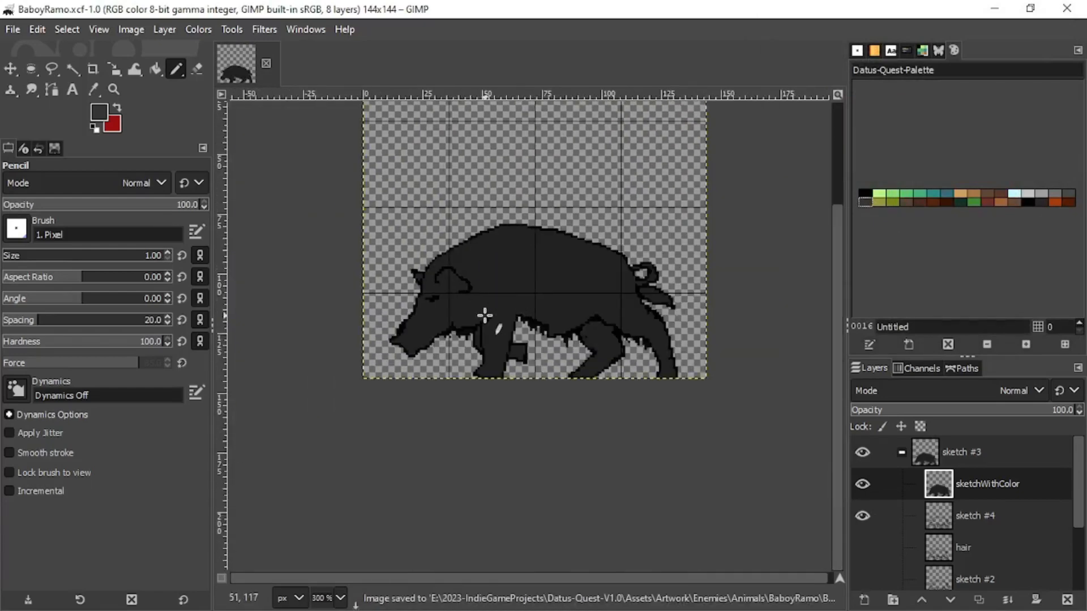
# Step: Pick light grey from the palette and colour the pointed tip of the boar's snout with the Pencil
pyautogui.scroll(4, 466, 327)
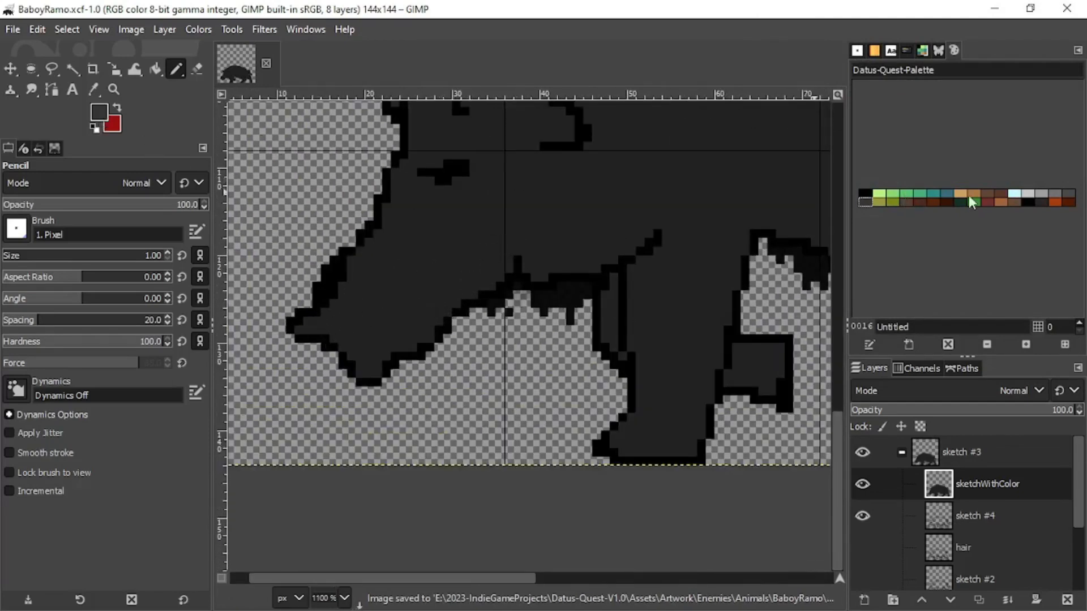
pyautogui.scroll(2, 330, 286)
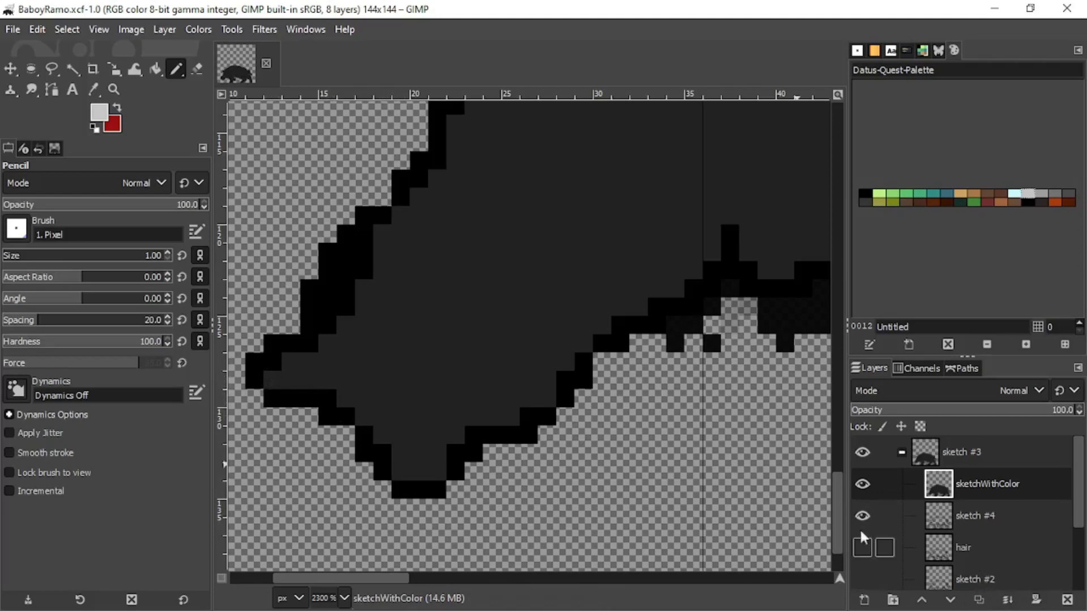
pyautogui.moveTo(281, 378); pyautogui.dragTo(295, 378)
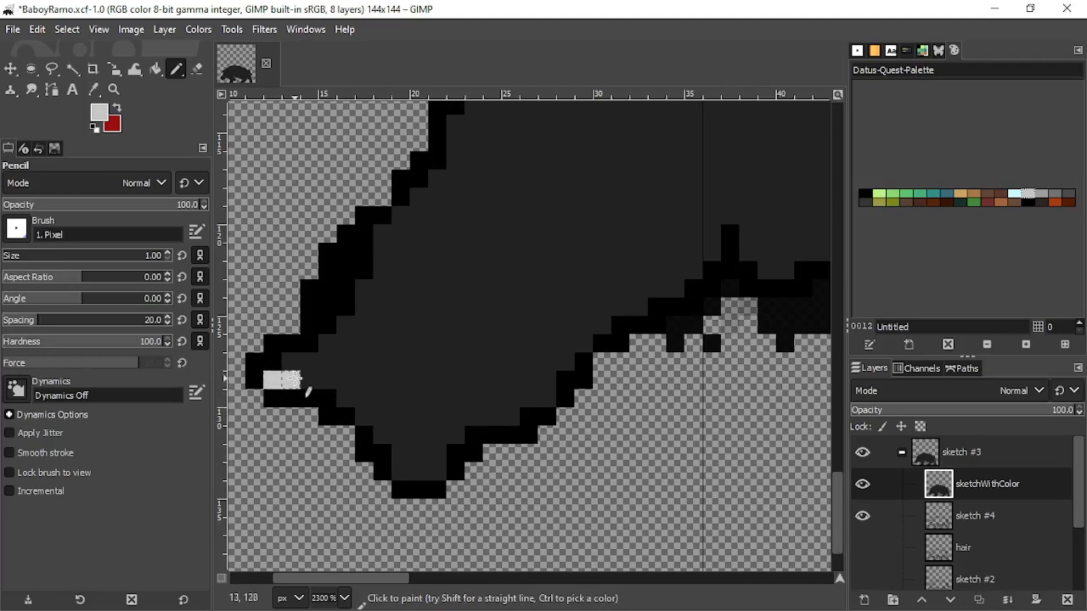
pyautogui.click(327, 343)
pyautogui.scroll(-5, 354, 381)
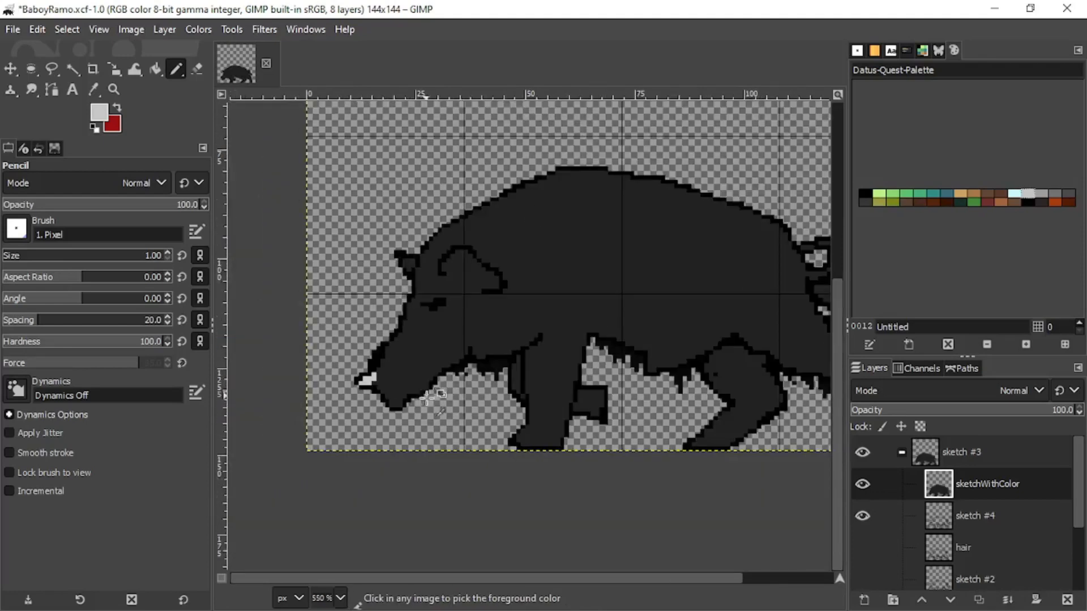
pyautogui.scroll(2, 405, 406)
pyautogui.scroll(1, 405, 405)
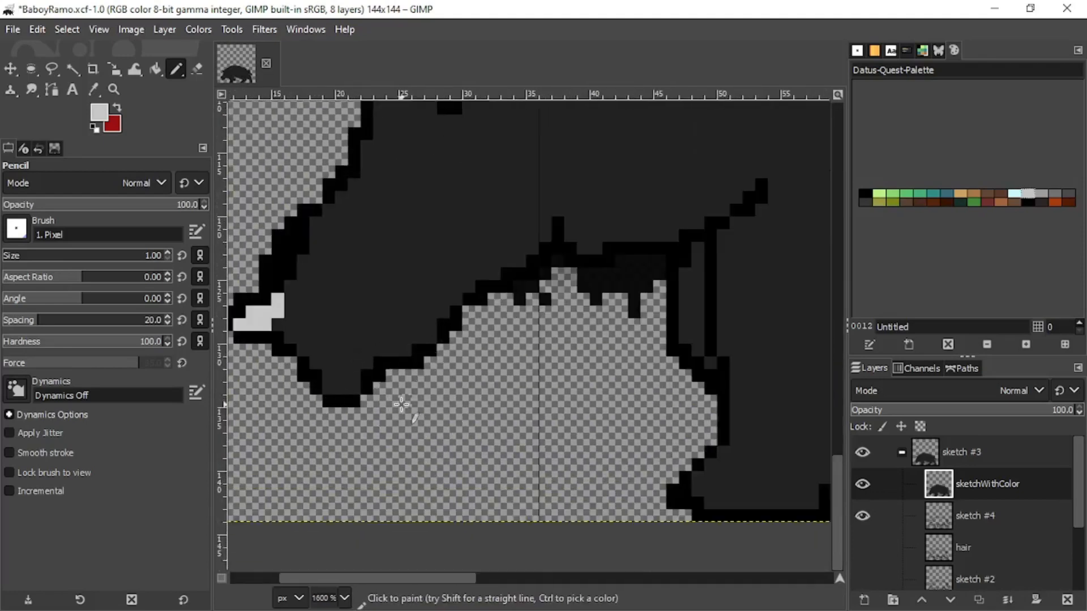
# Step: Draw a diagonal row of light grey pixels inside the snout's front outline, from the tip down towards the chin
pyautogui.scroll(2, 325, 362)
pyautogui.click(256, 310)
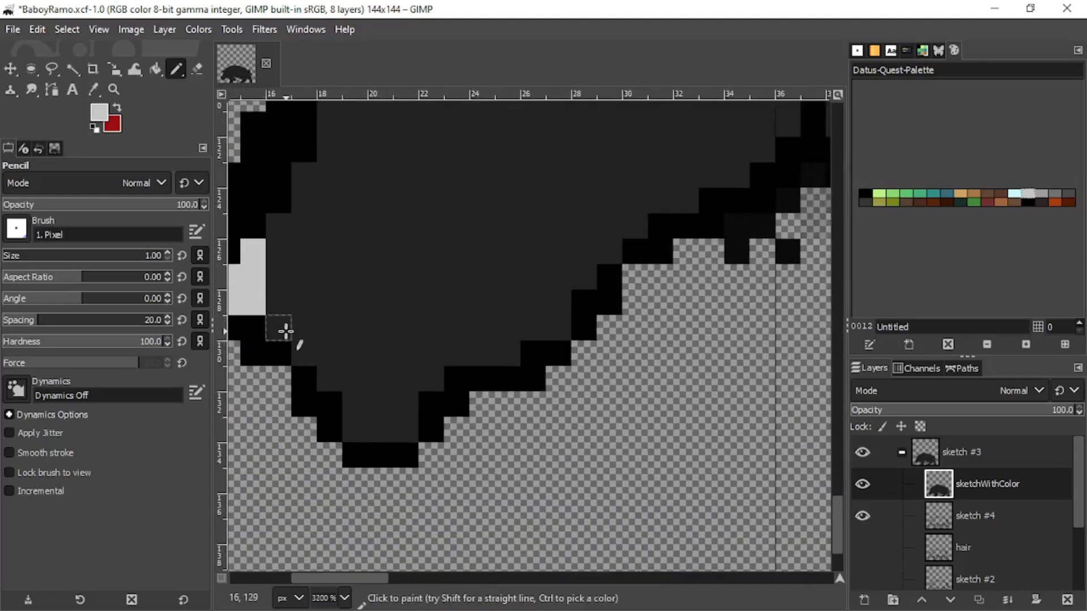
pyautogui.click(284, 329)
pyautogui.click(308, 352)
pyautogui.click(332, 371)
pyautogui.scroll(-3, 362, 384)
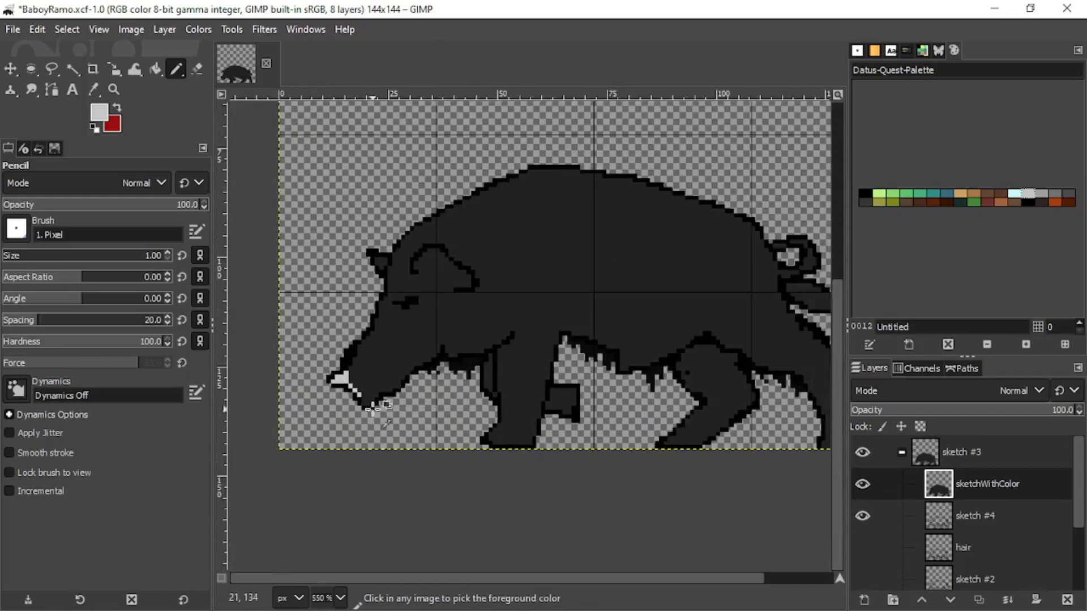
pyautogui.scroll(1, 355, 386)
pyautogui.scroll(-3, 383, 389)
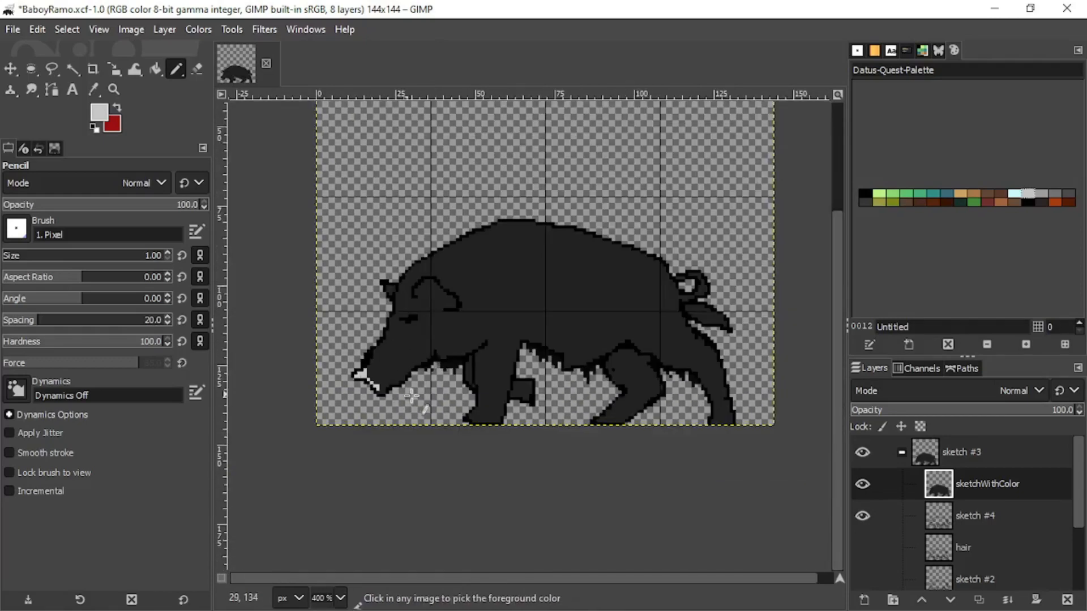
# Step: Draw a short stepped diagonal stroke in light grey on the boar's upper rump
pyautogui.moveTo(485, 394); pyautogui.dragTo(427, 463)
pyautogui.scroll(2, 481, 385)
pyautogui.moveTo(510, 395); pyautogui.dragTo(399, 450)
pyautogui.scroll(2, 524, 418)
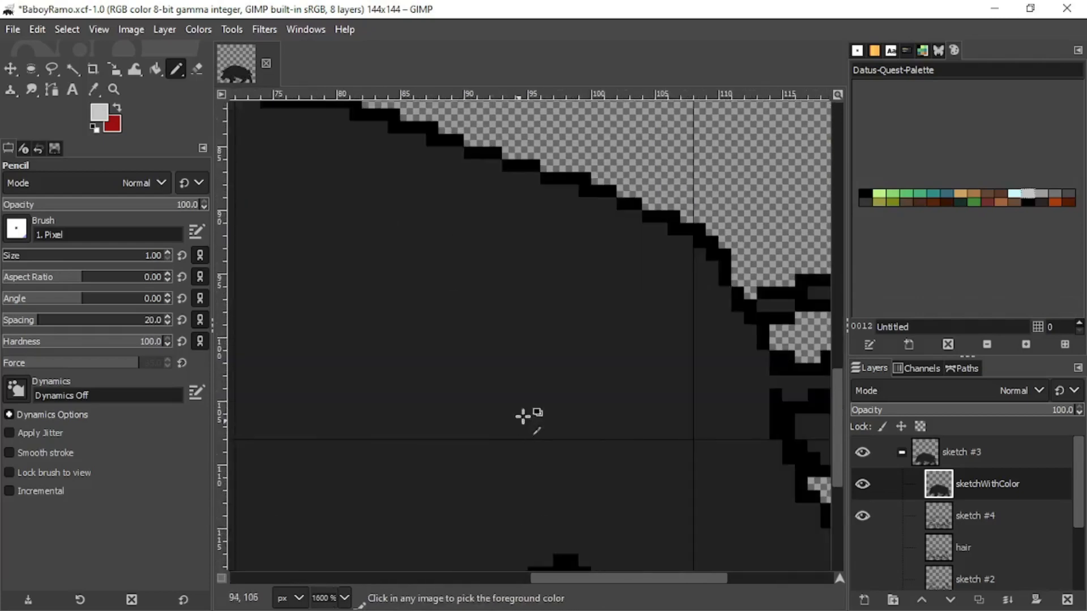
pyautogui.moveTo(570, 230); pyautogui.dragTo(586, 256)
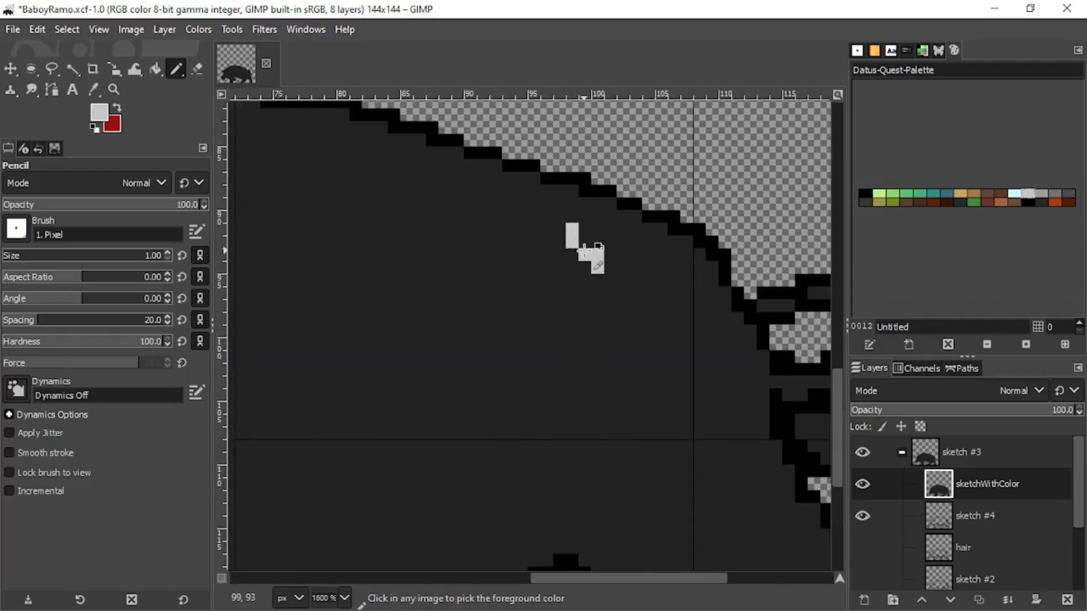
pyautogui.scroll(-4, 571, 261)
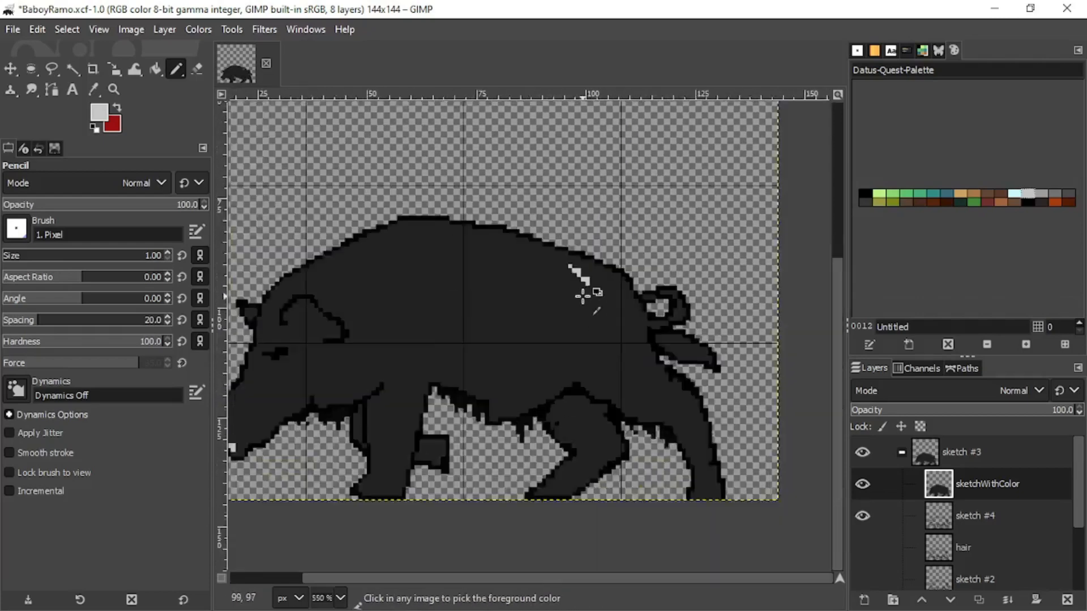
pyautogui.press('ctrl')
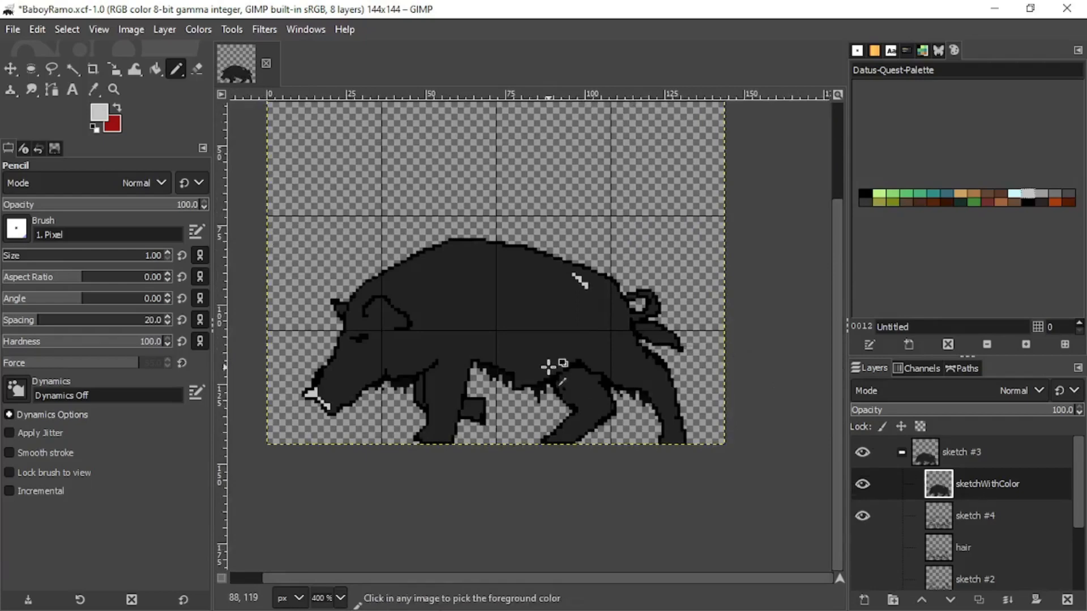
# Step: Duplicate the sketchWithColor layer and move the copy and the original out of the sketch #3 group, above it
pyautogui.click(978, 600)
pyautogui.scroll(3, 635, 322)
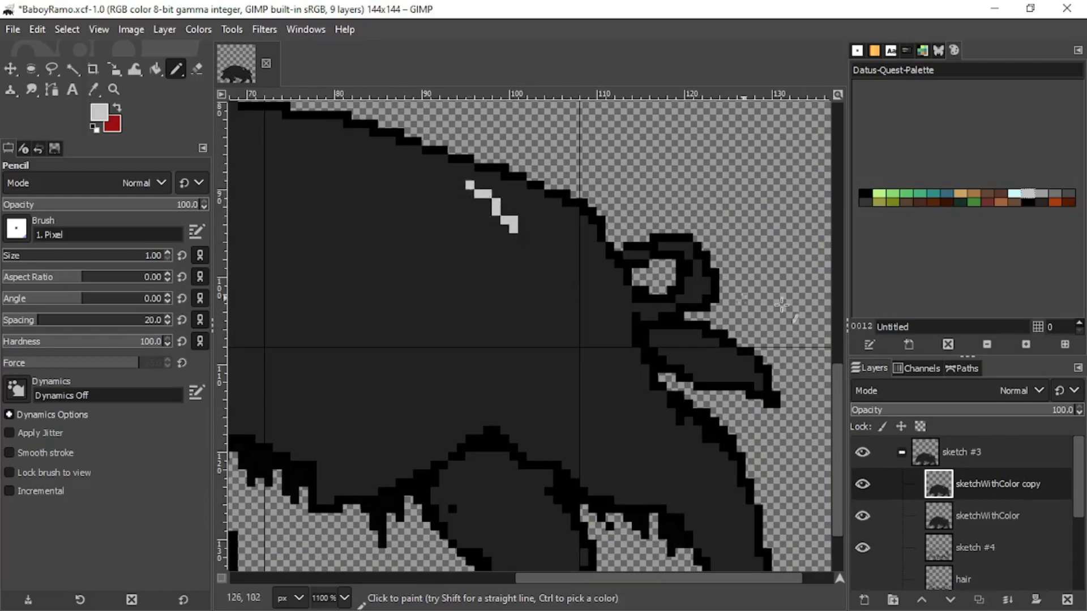
pyautogui.moveTo(996, 491); pyautogui.dragTo(992, 451)
pyautogui.moveTo(995, 512); pyautogui.dragTo(989, 470)
pyautogui.scroll(-3, 975, 490)
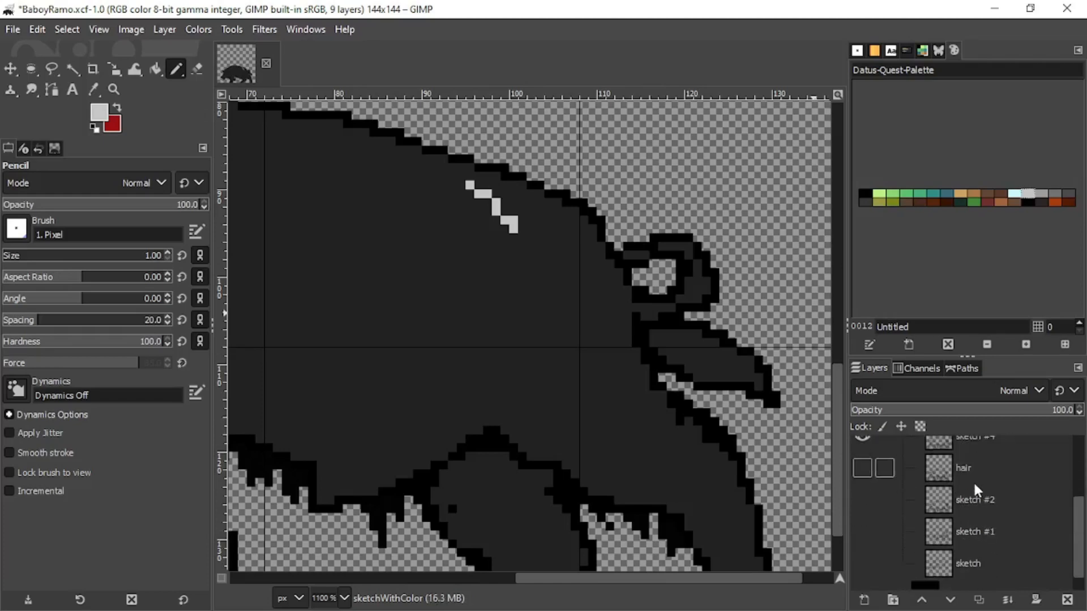
pyautogui.scroll(5, 975, 487)
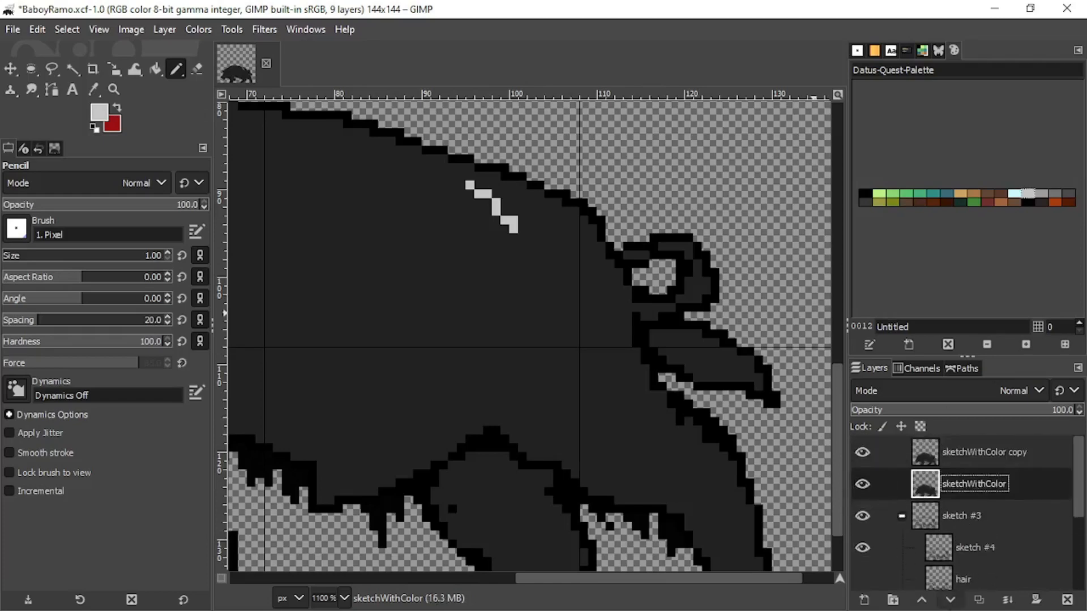
# Step: Create a layer group named Colored and place sketchWithColor and its copy inside it, with the copy on top
pyautogui.click(893, 601)
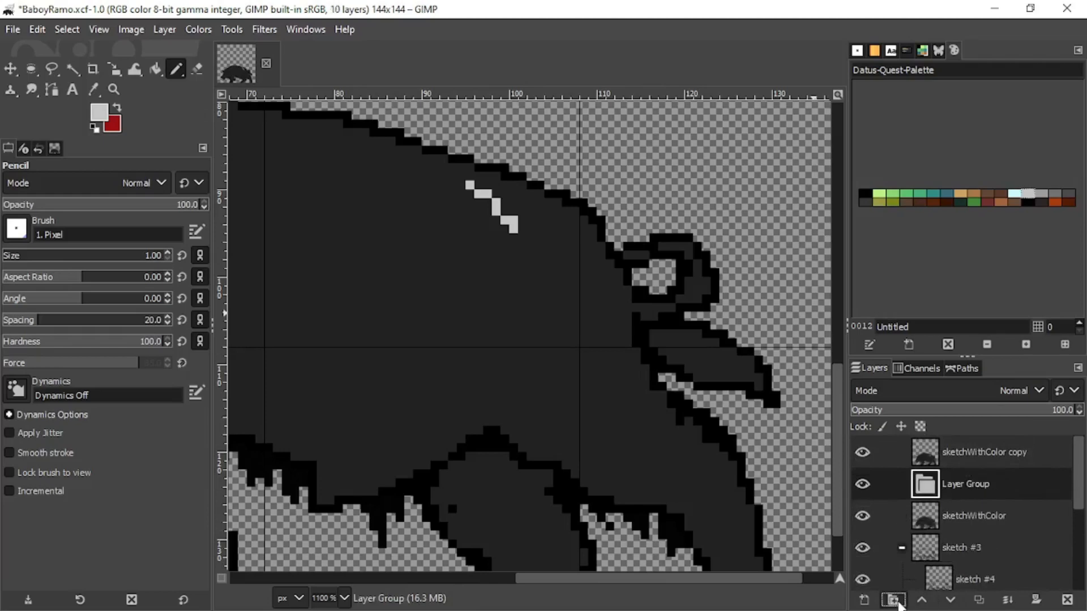
pyautogui.doubleClick(975, 483)
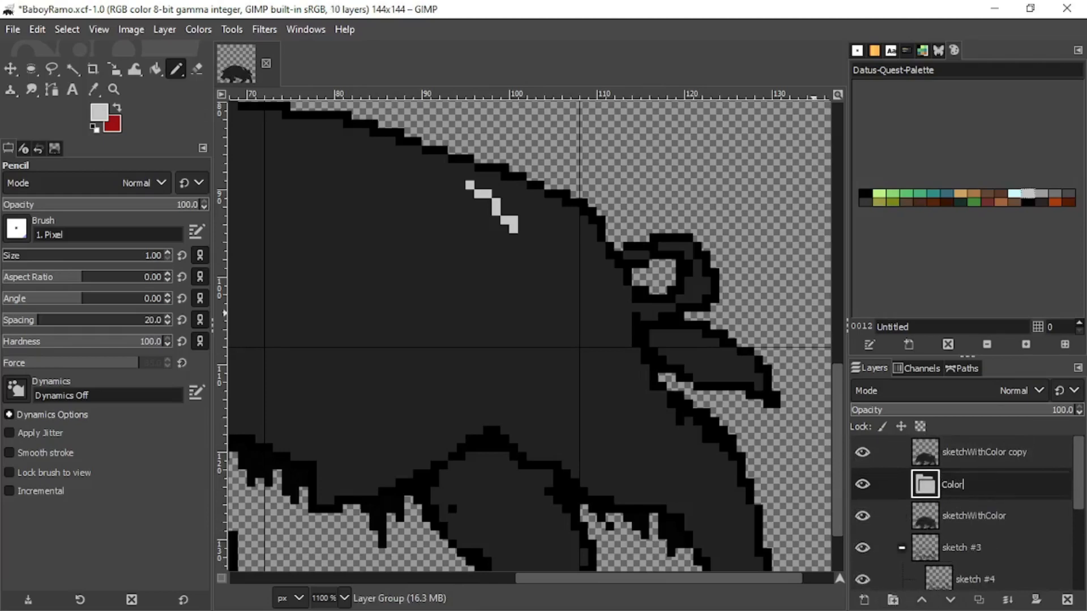
pyautogui.press('Return')
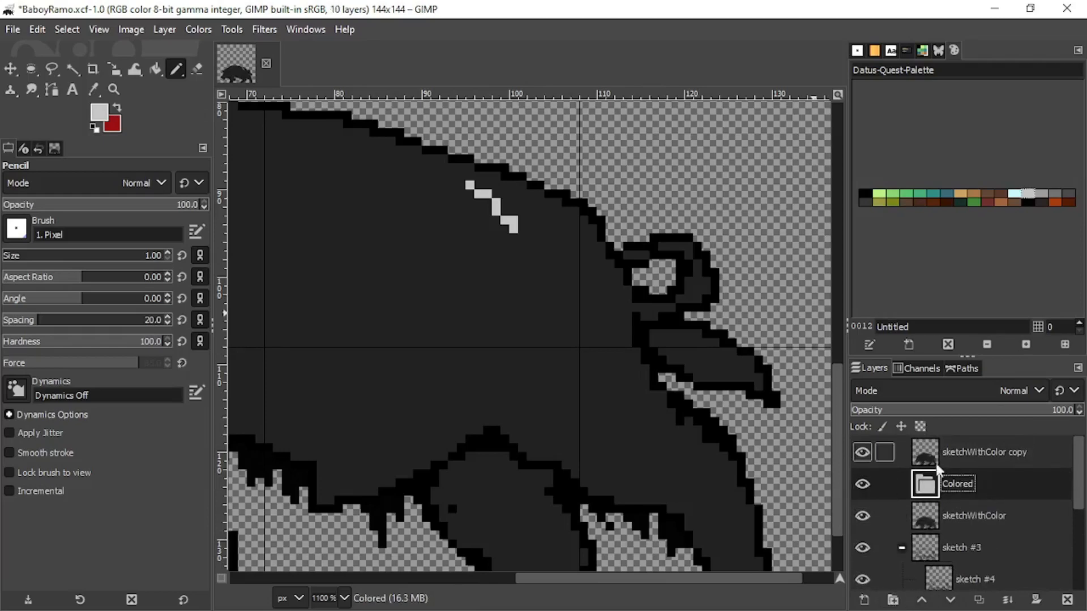
pyautogui.moveTo(964, 453)
pyautogui.mouseDown()
pyautogui.moveTo(958, 490)
pyautogui.moveTo(958, 459)
pyautogui.mouseUp()
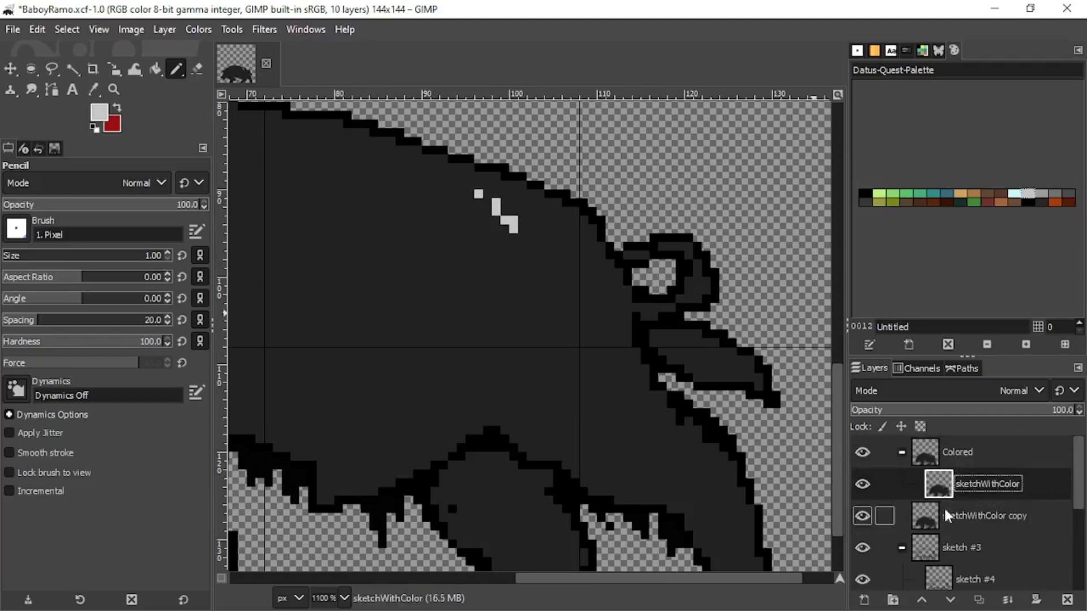
pyautogui.moveTo(957, 515); pyautogui.dragTo(973, 463)
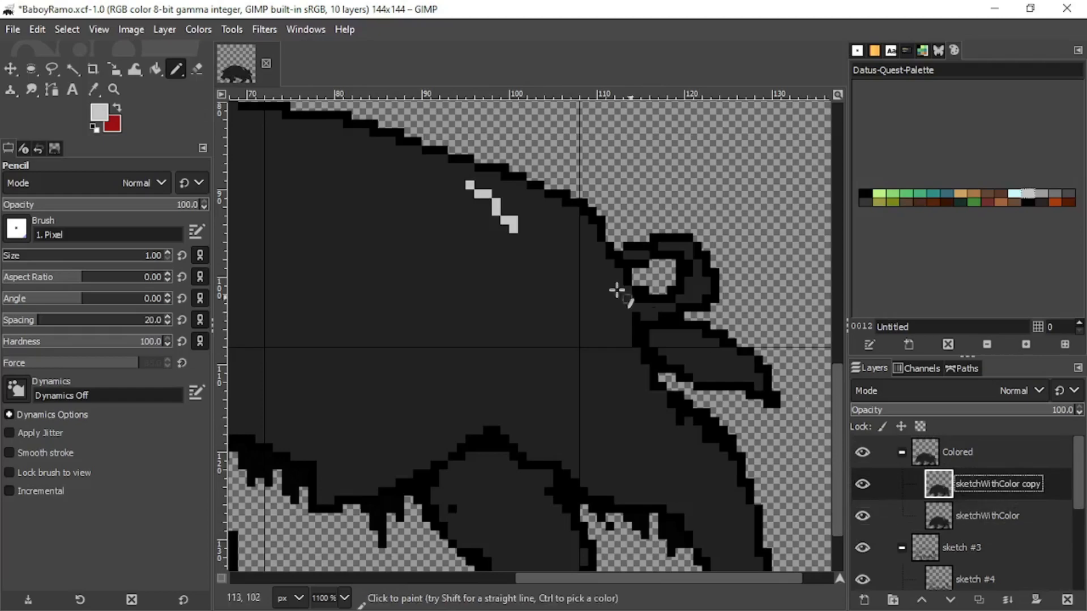
# Step: Draw short curved light grey strokes on the boar's shoulder and a small mark behind the ear on the copied layer
pyautogui.scroll(-4, 620, 290)
pyautogui.scroll(3, 606, 317)
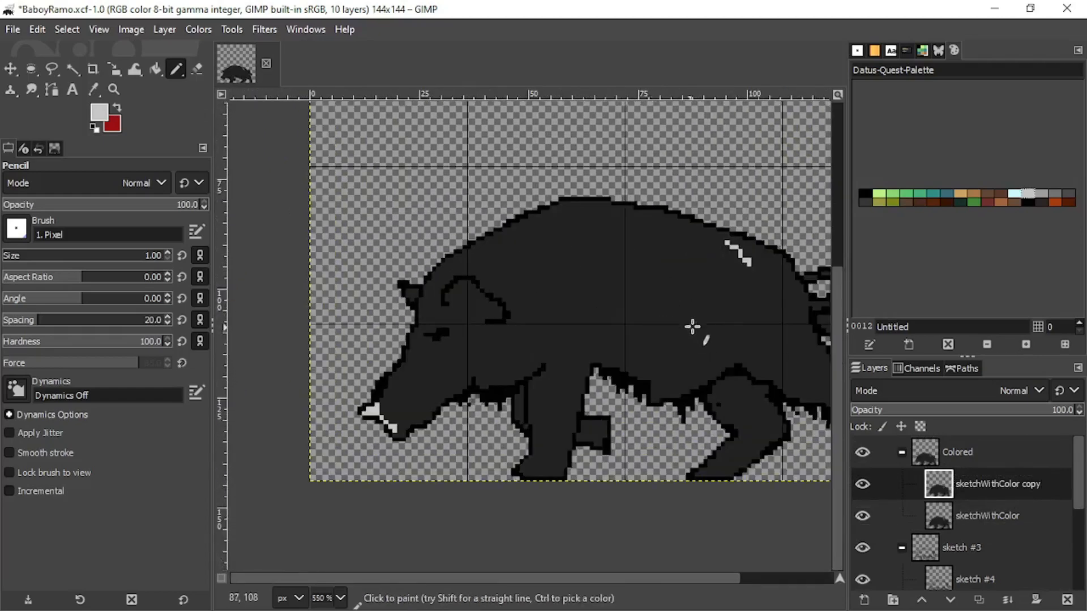
pyautogui.scroll(-3, 600, 309)
pyautogui.scroll(3, 622, 283)
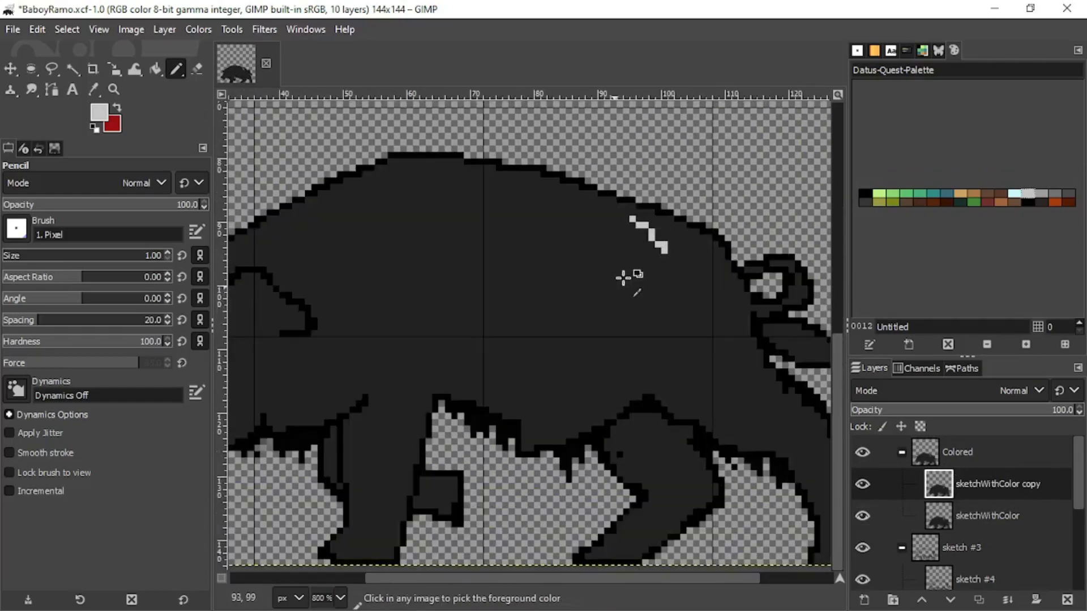
pyautogui.scroll(2, 659, 244)
pyautogui.scroll(-5, 672, 242)
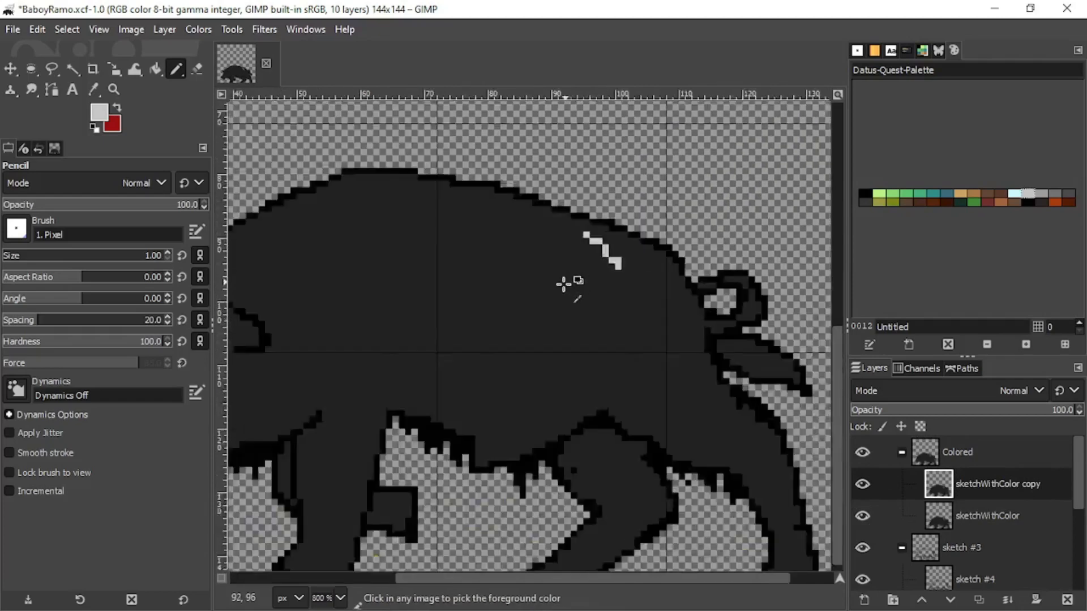
pyautogui.scroll(3, 579, 315)
pyautogui.moveTo(475, 261); pyautogui.dragTo(503, 283)
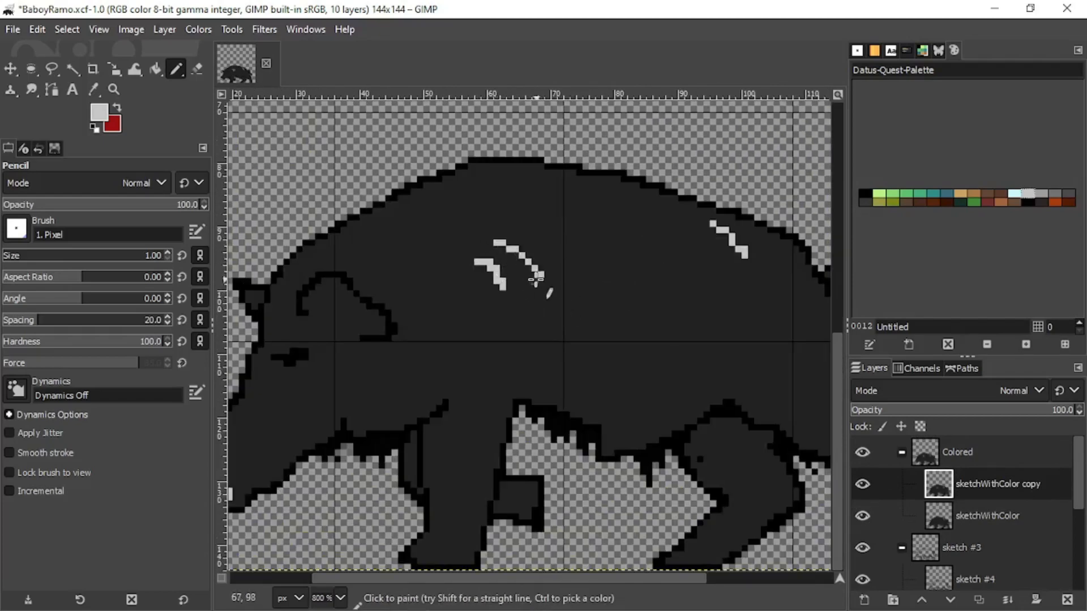
pyautogui.scroll(-3, 541, 323)
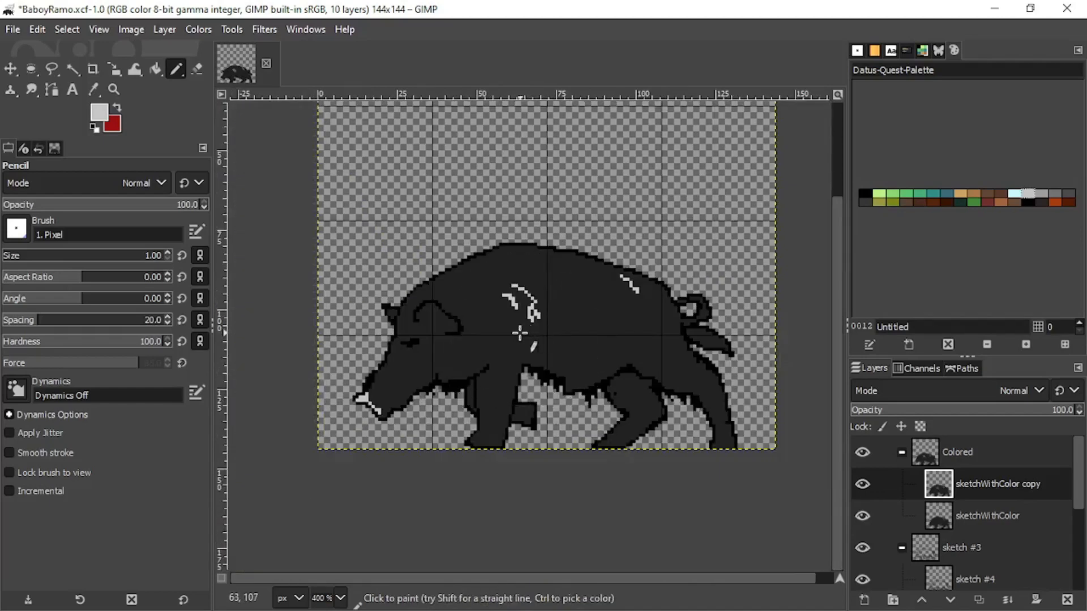
pyautogui.scroll(3, 527, 317)
pyautogui.scroll(-3, 561, 310)
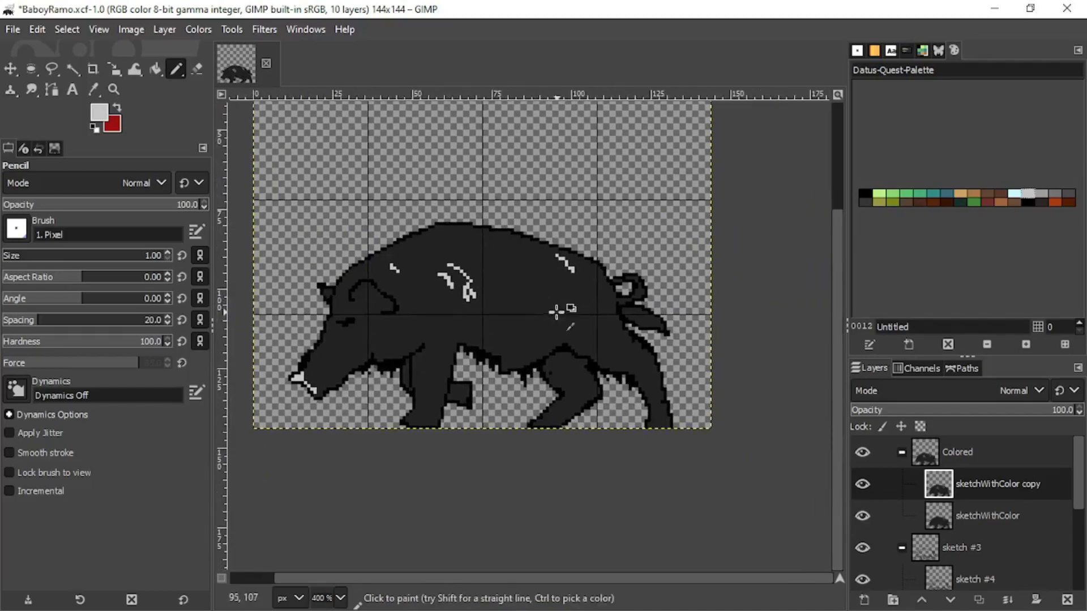
# Step: Draw short diagonal light grey strokes on the boar's rump, mid-back and upper shoulder
pyautogui.scroll(4, 625, 291)
pyautogui.scroll(1, 557, 304)
pyautogui.moveTo(456, 195)
pyautogui.mouseDown()
pyautogui.moveTo(483, 240)
pyautogui.moveTo(491, 228)
pyautogui.moveTo(504, 262)
pyautogui.mouseUp()
pyautogui.scroll(-5, 565, 328)
pyautogui.scroll(4, 461, 262)
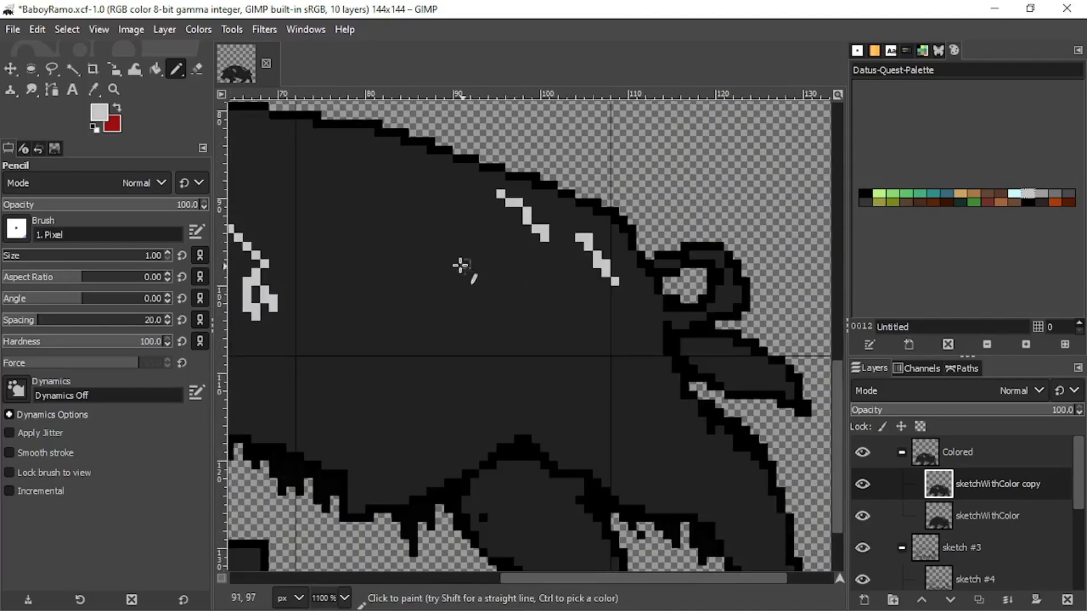
pyautogui.moveTo(389, 255); pyautogui.dragTo(453, 322)
pyautogui.scroll(-3, 454, 334)
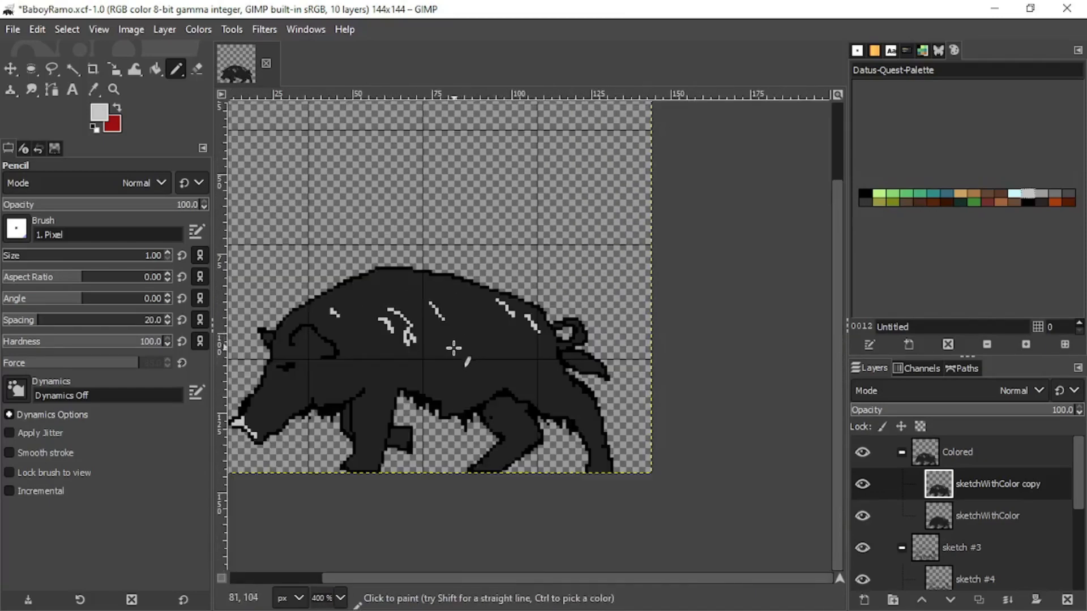
pyautogui.scroll(1, 546, 304)
pyautogui.scroll(1, 546, 303)
pyautogui.scroll(-4, 501, 269)
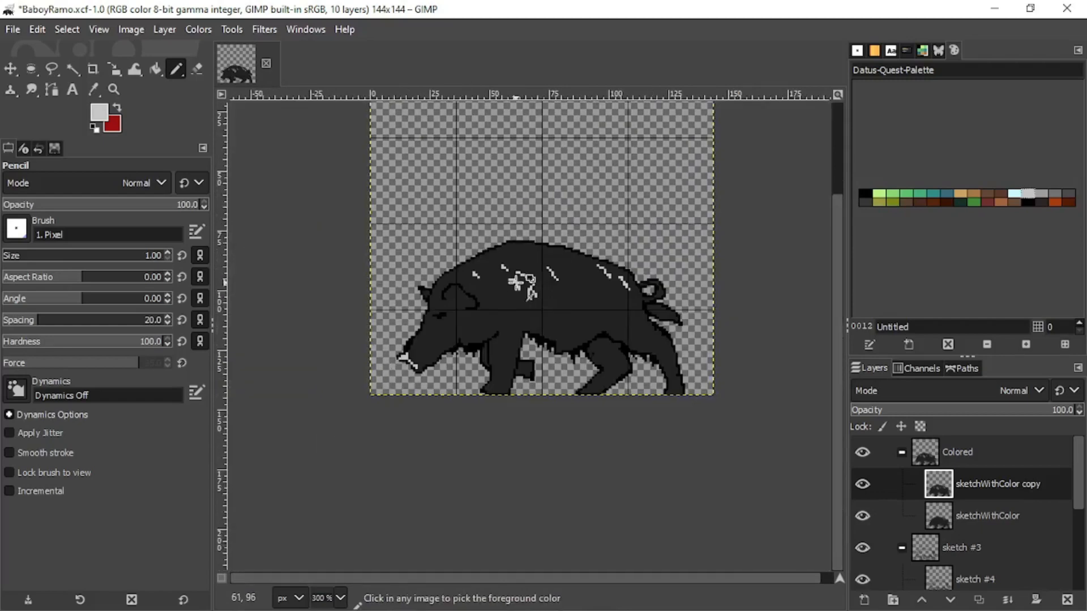
# Step: Pick black from the outline and fill the inside of the boar's near ear with it
pyautogui.scroll(5, 536, 260)
pyautogui.keyDown('ctrl'); pyautogui.click(535, 259); pyautogui.keyUp('ctrl')
pyautogui.moveTo(500, 284); pyautogui.dragTo(716, 398)
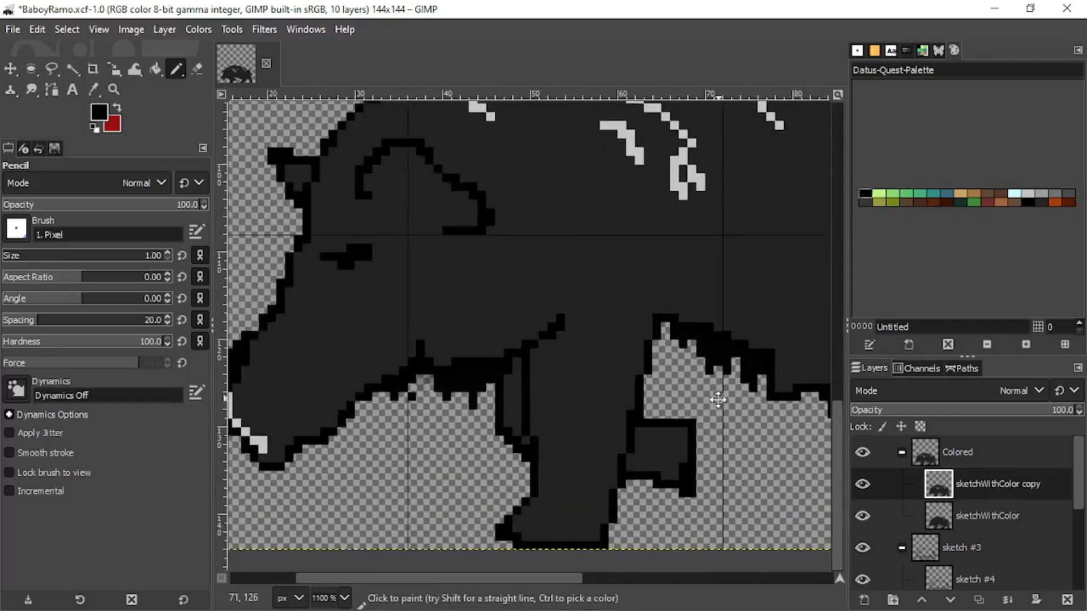
pyautogui.scroll(3, 364, 349)
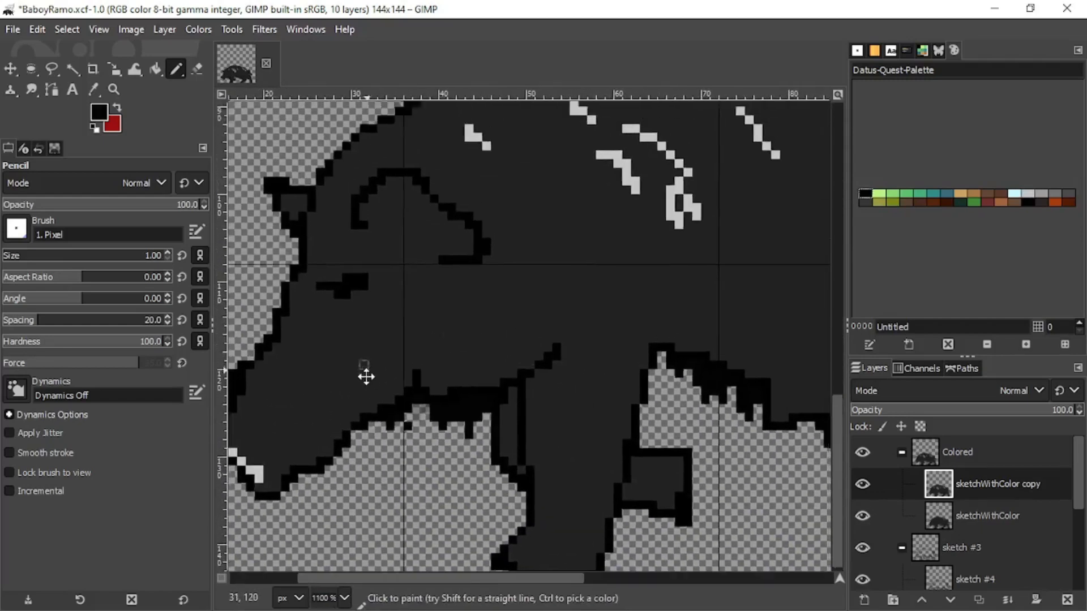
pyautogui.scroll(1, 434, 312)
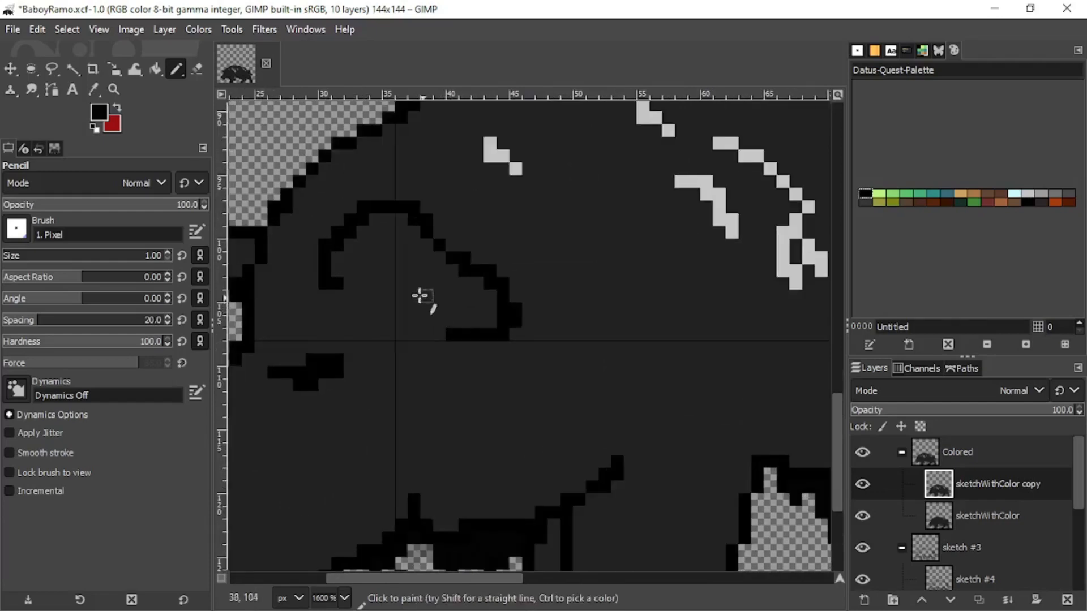
pyautogui.moveTo(346, 279); pyautogui.dragTo(347, 253)
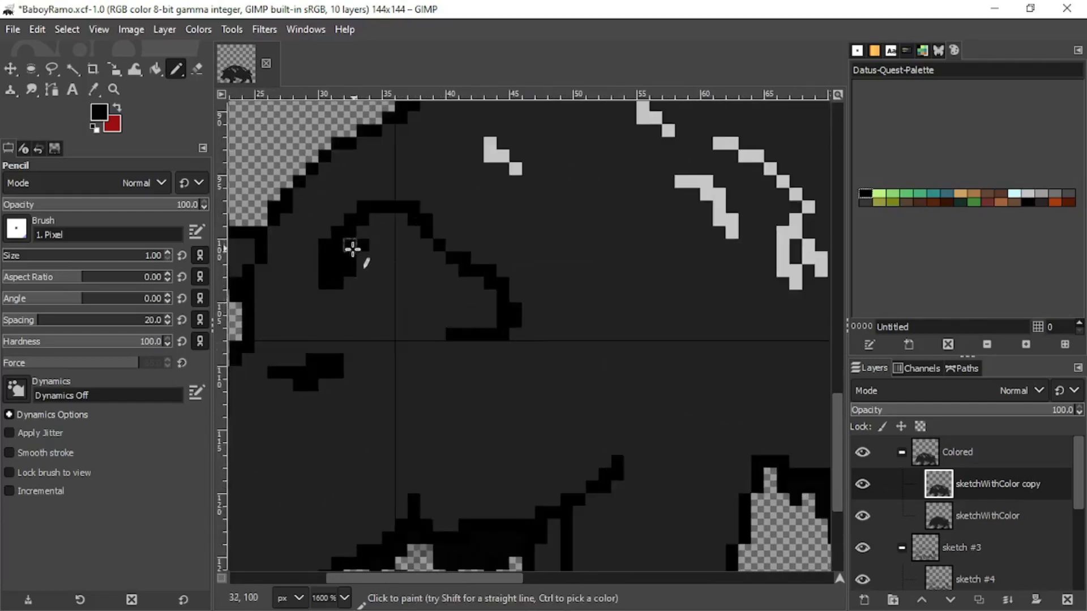
pyautogui.moveTo(388, 219); pyautogui.dragTo(377, 247)
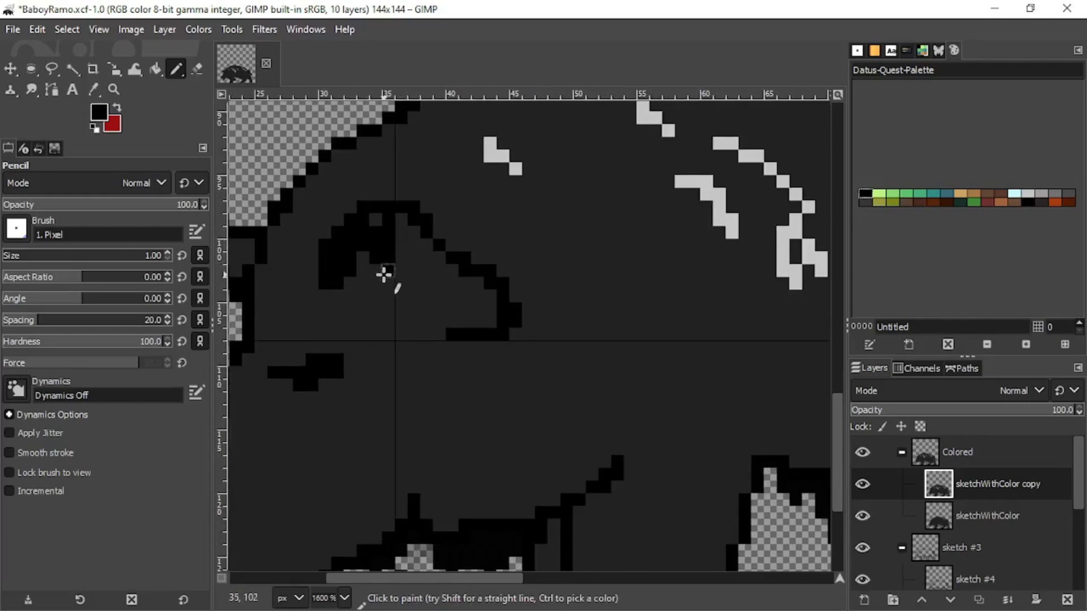
pyautogui.click(383, 275)
pyautogui.scroll(1, 428, 300)
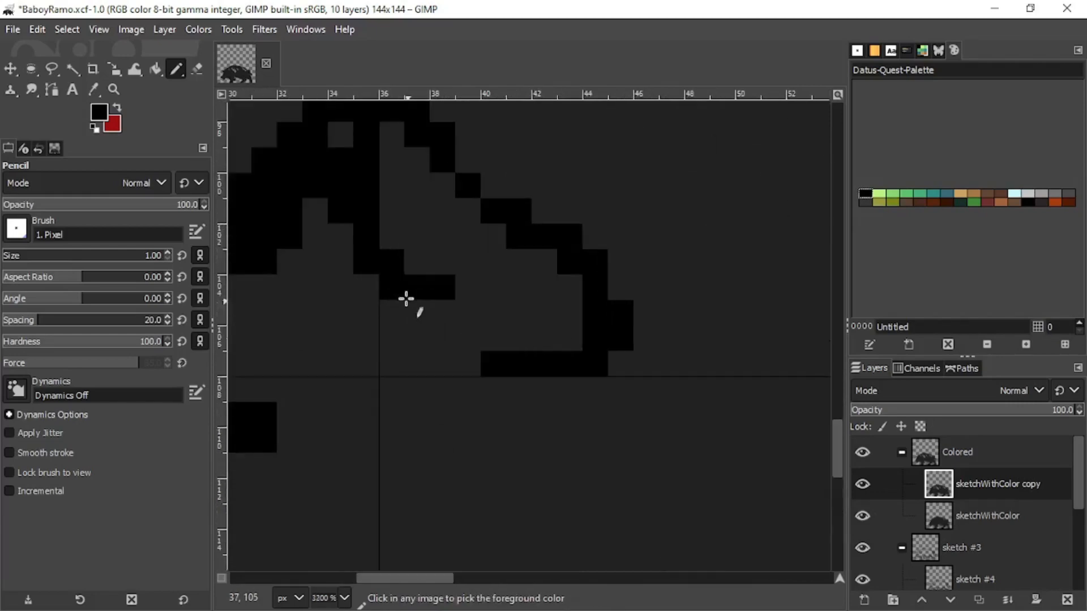
pyautogui.moveTo(388, 308)
pyautogui.mouseDown()
pyautogui.moveTo(447, 334)
pyautogui.moveTo(518, 350)
pyautogui.moveTo(549, 350)
pyautogui.moveTo(571, 317)
pyautogui.moveTo(550, 304)
pyautogui.moveTo(510, 304)
pyautogui.moveTo(560, 285)
pyautogui.moveTo(462, 307)
pyautogui.moveTo(544, 262)
pyautogui.moveTo(464, 262)
pyautogui.moveTo(461, 220)
pyautogui.moveTo(429, 243)
pyautogui.moveTo(435, 197)
pyautogui.moveTo(396, 216)
pyautogui.moveTo(411, 168)
pyautogui.moveTo(395, 140)
pyautogui.moveTo(340, 133)
pyautogui.mouseUp()
pyautogui.scroll(-4, 436, 296)
pyautogui.scroll(-1, 446, 300)
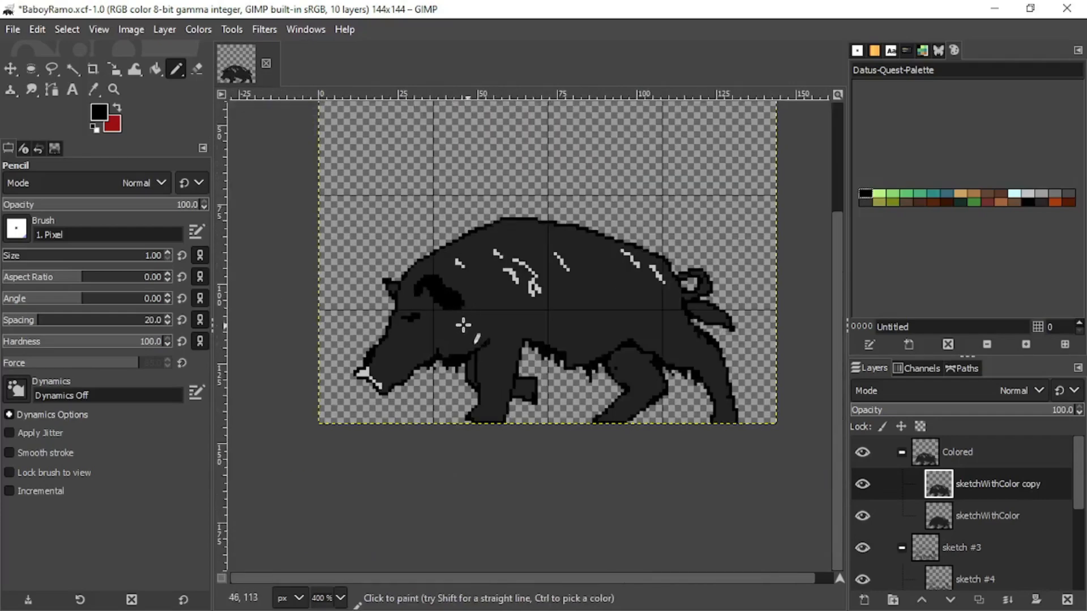
# Step: Pick the dark grey body colour and carve small pixel gaps into the black ear's lower and inner edges
pyautogui.scroll(2, 456, 317)
pyautogui.scroll(2, 439, 298)
pyautogui.keyDown('ctrl'); pyautogui.click(357, 270); pyautogui.keyUp('ctrl')
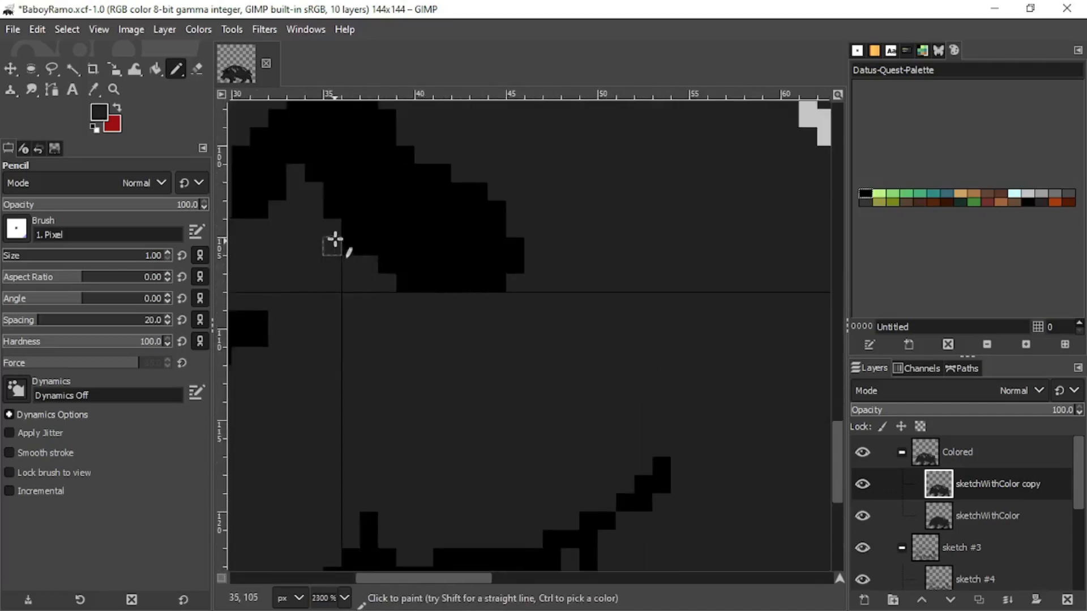
pyautogui.moveTo(334, 240)
pyautogui.mouseDown()
pyautogui.moveTo(365, 213)
pyautogui.moveTo(378, 243)
pyautogui.mouseUp()
pyautogui.scroll(2, 403, 325)
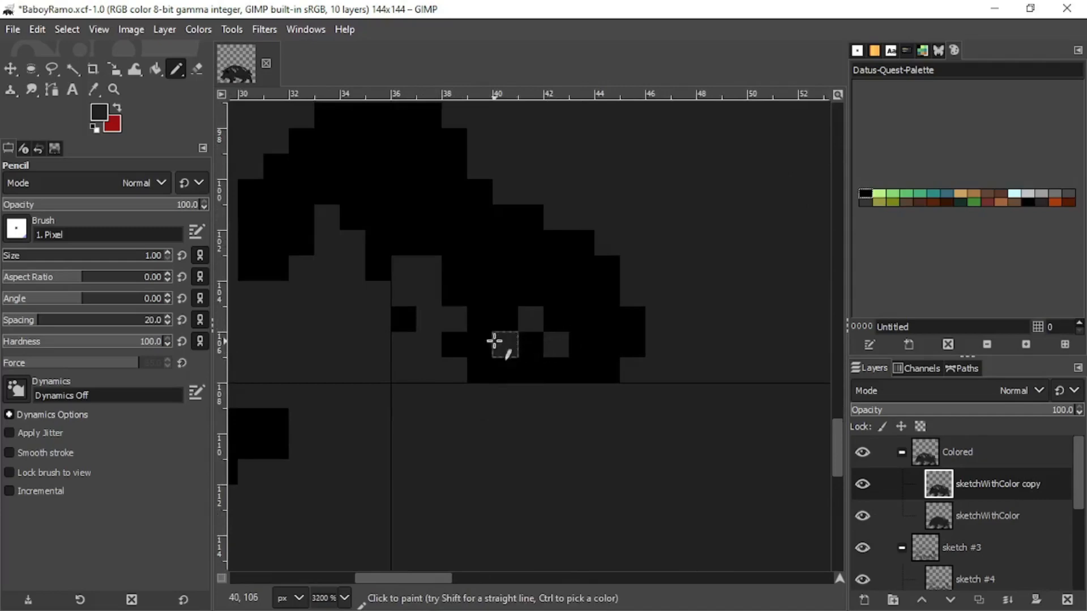
pyautogui.scroll(-2, 439, 365)
pyautogui.scroll(-2, 442, 376)
pyautogui.scroll(2, 444, 363)
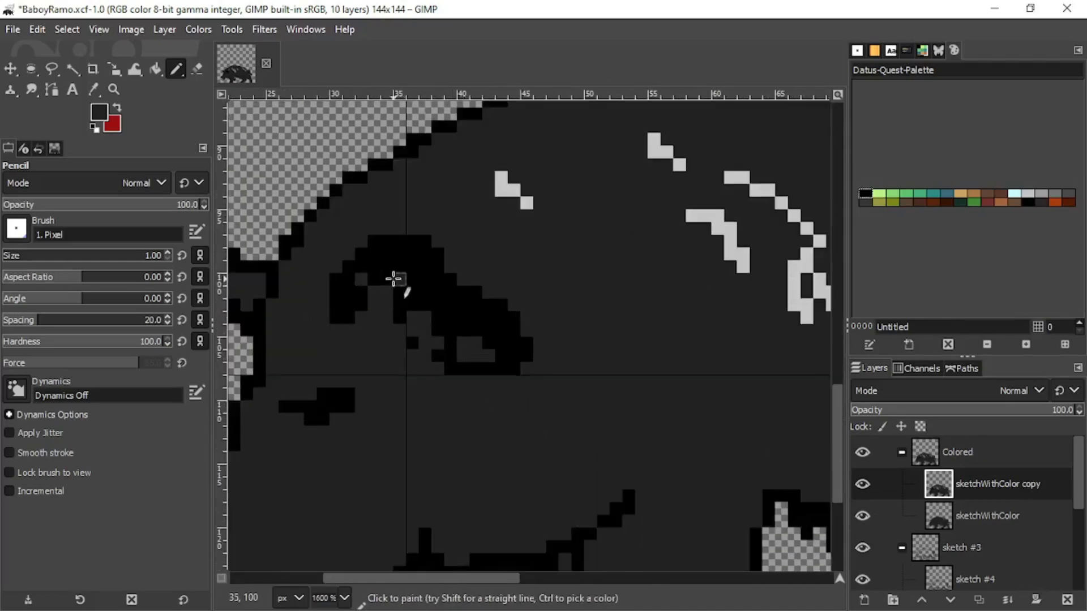
pyautogui.scroll(-2, 362, 311)
pyautogui.scroll(2, 402, 317)
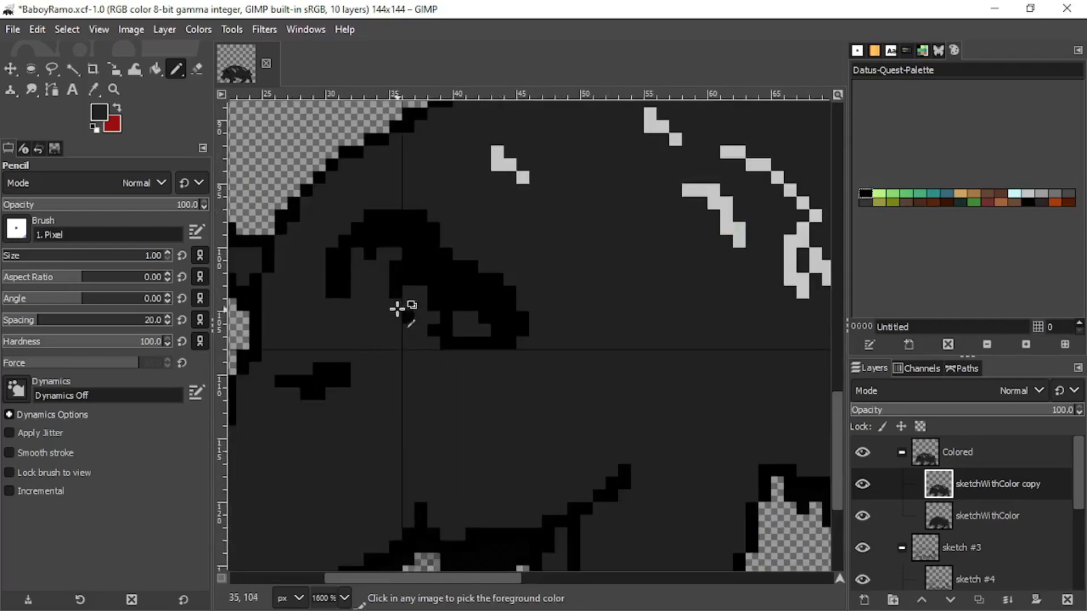
# Step: Draw a stepped black outline over the top of the near ear and down its back edge
pyautogui.scroll(3, 402, 317)
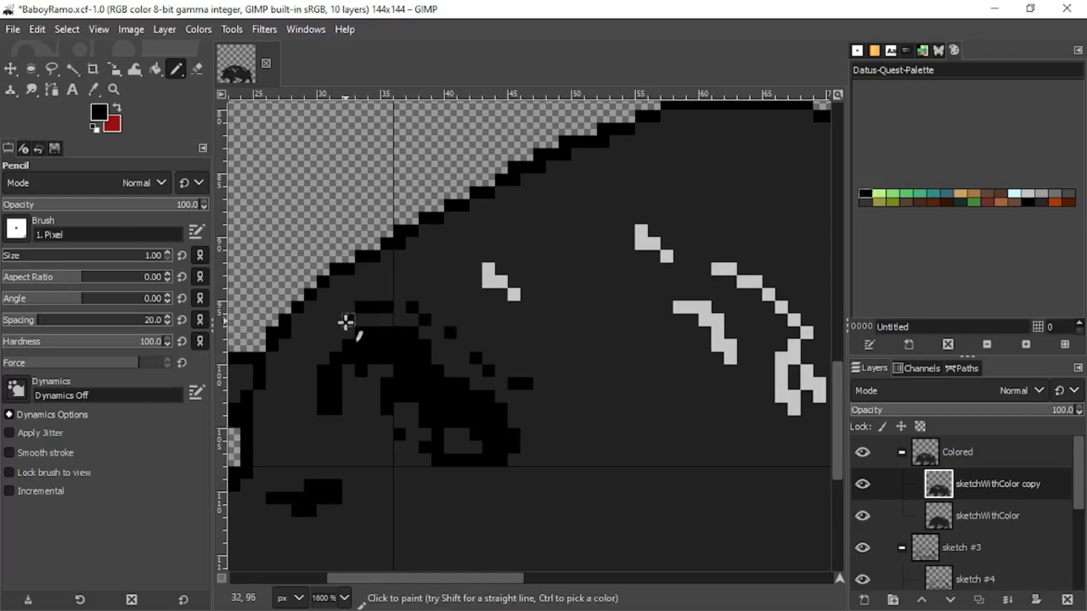
pyautogui.scroll(-2, 405, 344)
pyautogui.scroll(3, 402, 321)
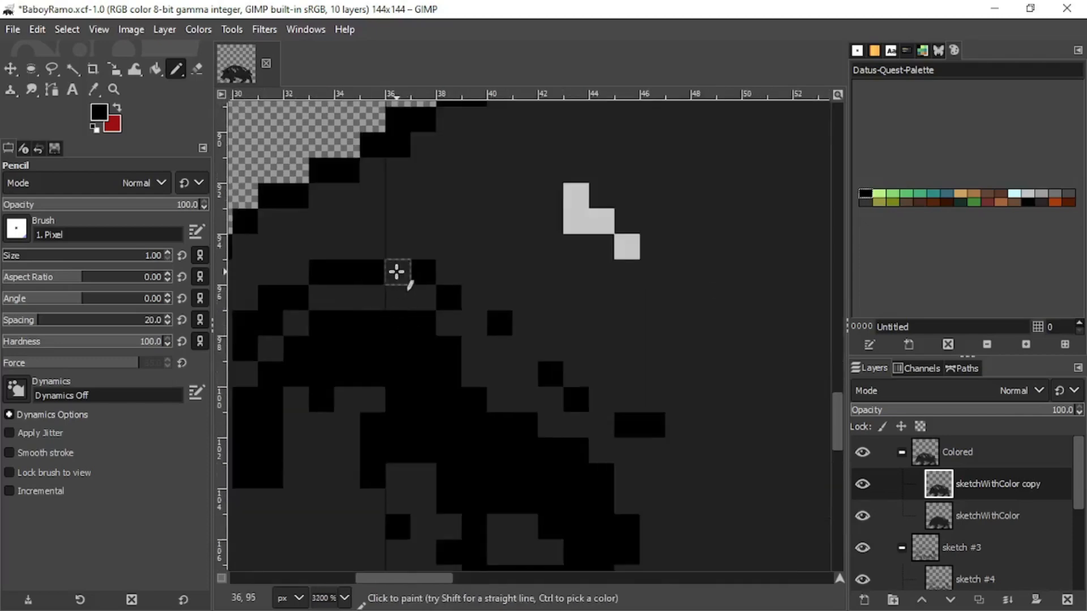
pyautogui.scroll(-2, 419, 306)
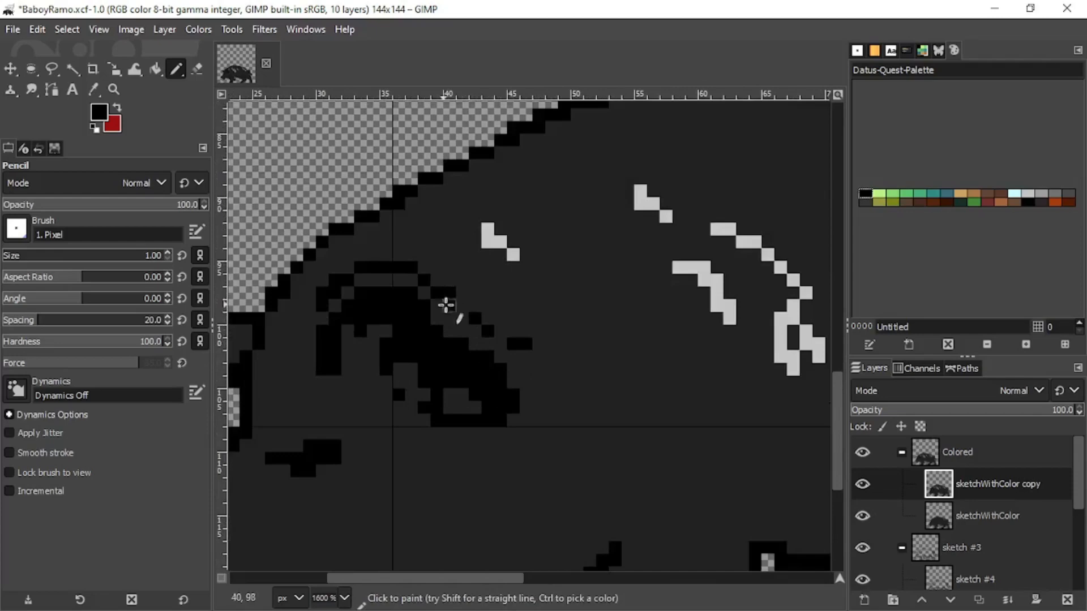
pyautogui.scroll(2, 462, 320)
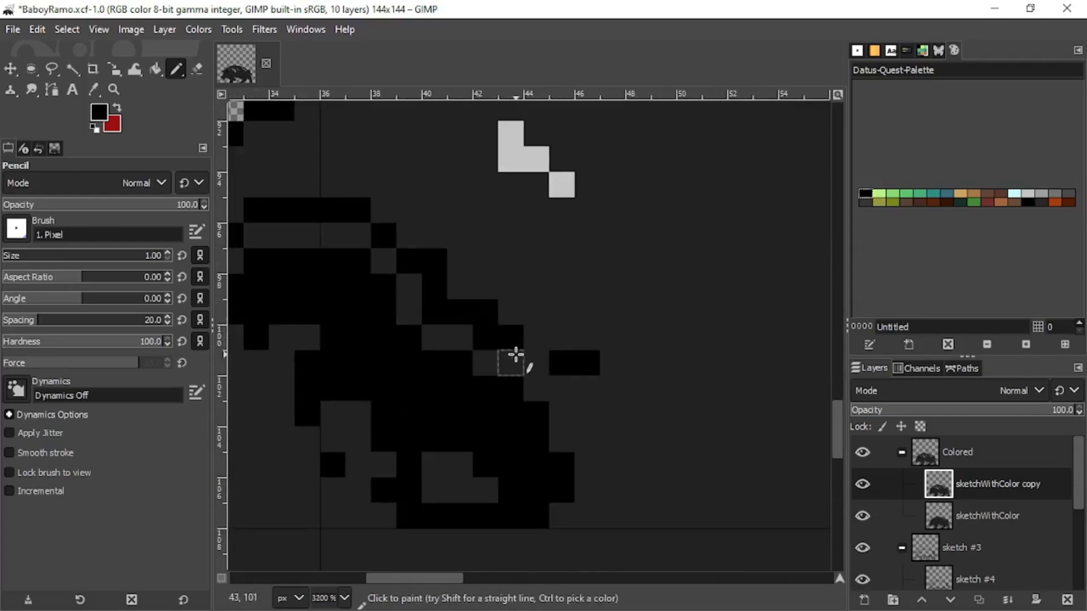
pyautogui.click(510, 363)
pyautogui.click(557, 388)
pyautogui.click(562, 413)
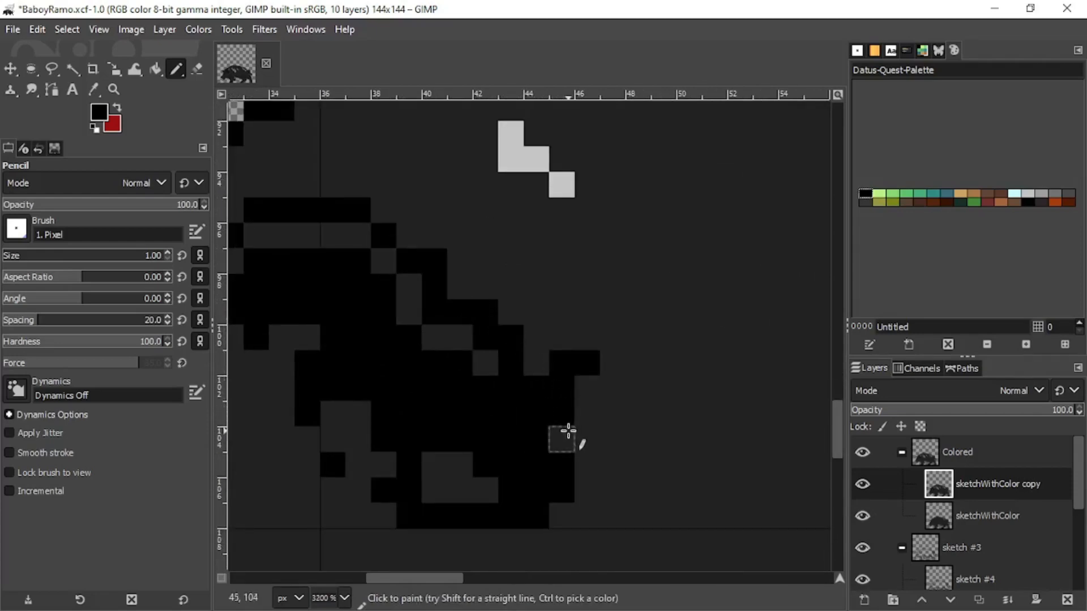
pyautogui.click(567, 436)
# Step: Paint over stray black pixels in dark grey and extend the thin grey gap between the near ear and its outer outline
pyautogui.keyDown('ctrl'); pyautogui.click(589, 404); pyautogui.keyUp('ctrl')
pyautogui.moveTo(587, 365); pyautogui.dragTo(561, 364)
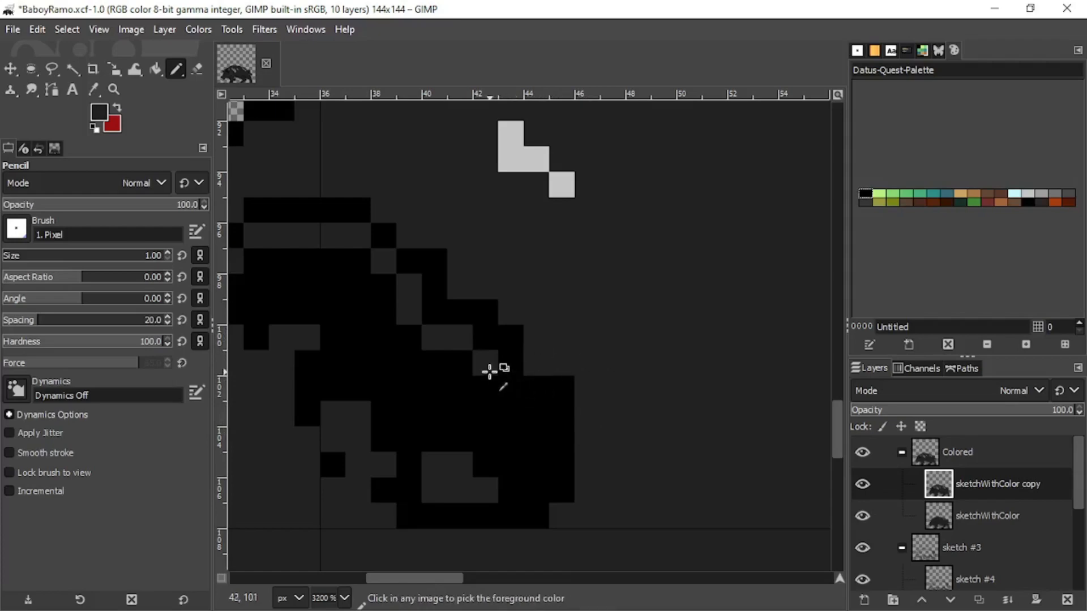
pyautogui.click(493, 389)
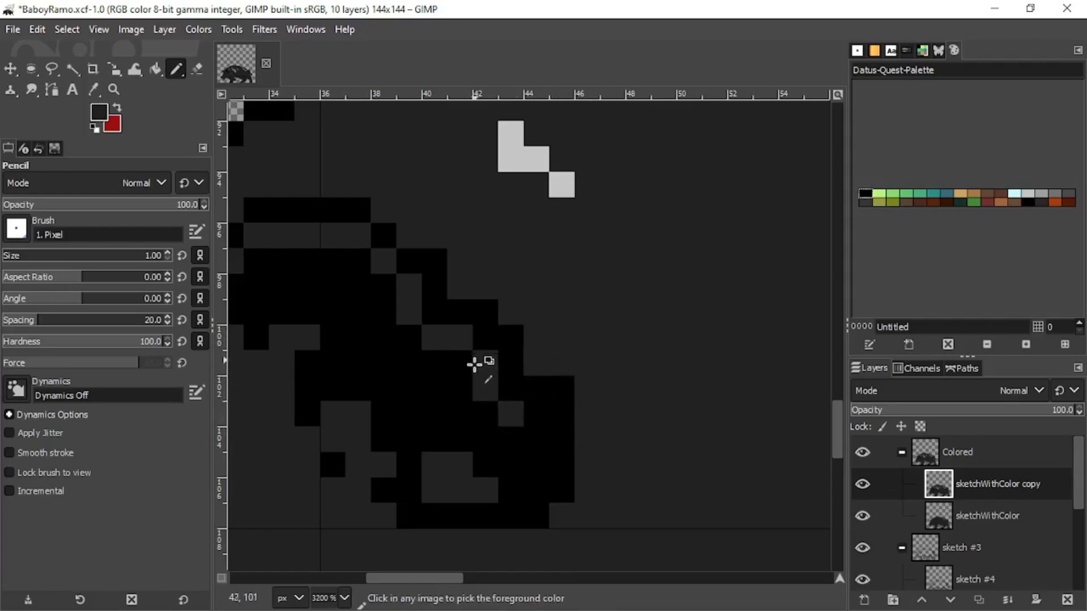
pyautogui.scroll(-5, 475, 390)
pyautogui.scroll(4, 481, 388)
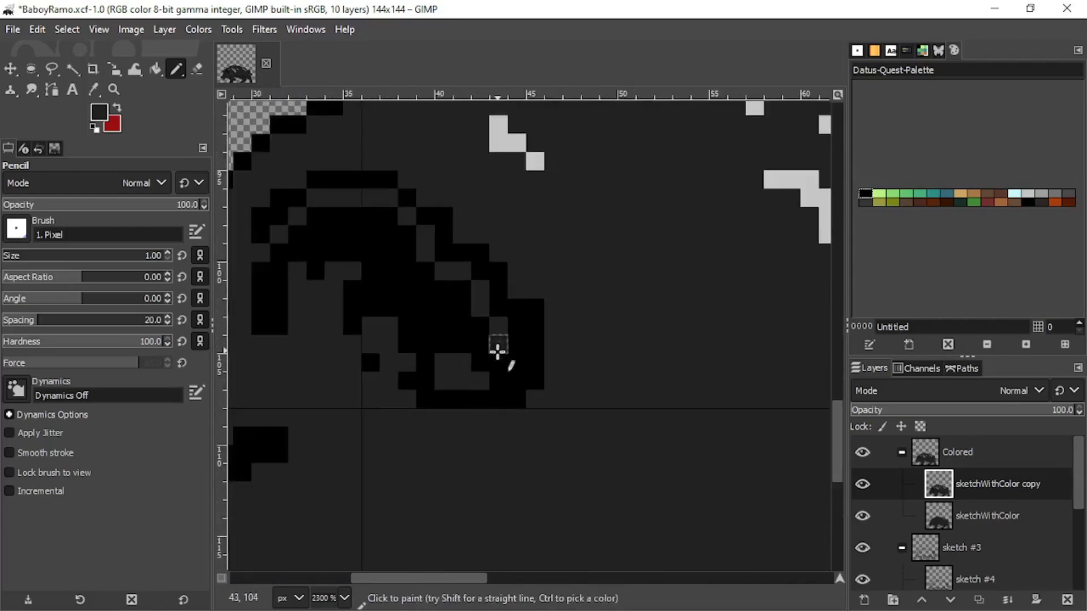
pyautogui.scroll(-5, 481, 376)
pyautogui.scroll(4, 590, 383)
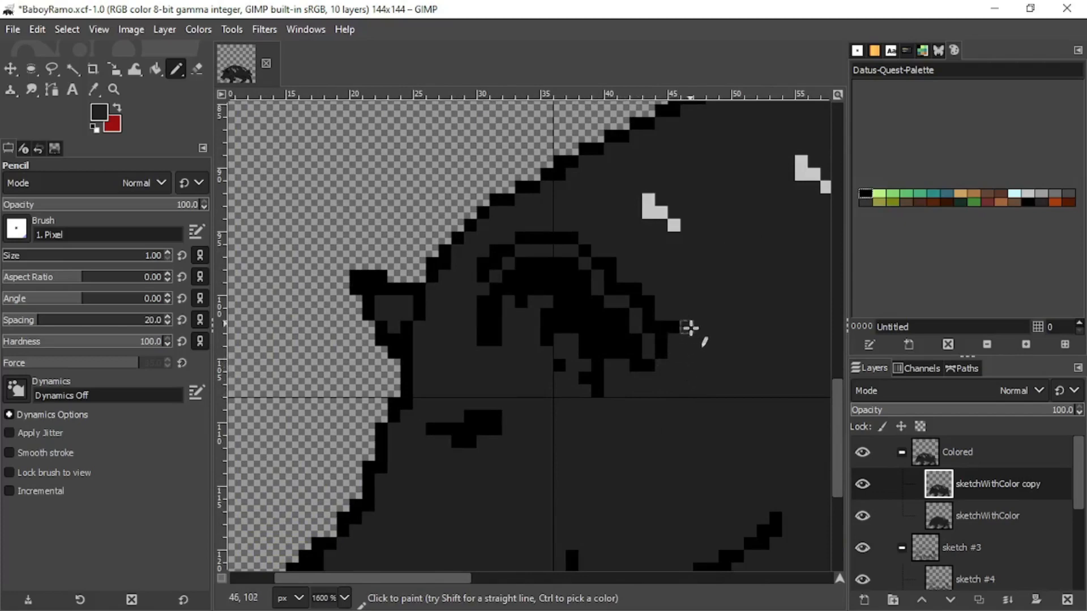
# Step: Close the lower edge of the near ear with black pixels stepping down toward the front
pyautogui.scroll(2, 687, 365)
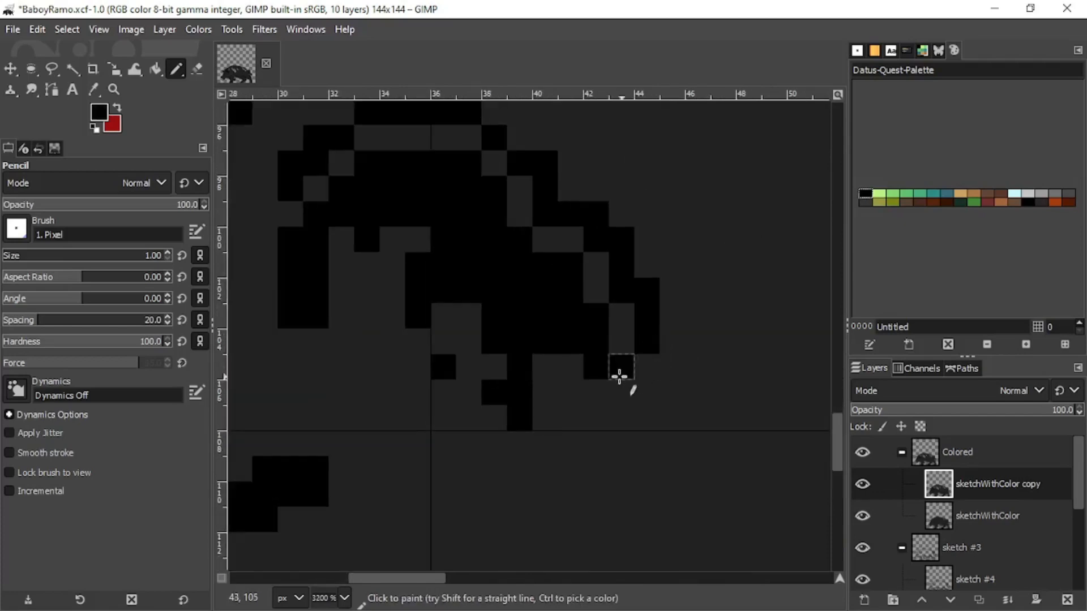
pyautogui.click(586, 396)
pyautogui.click(548, 412)
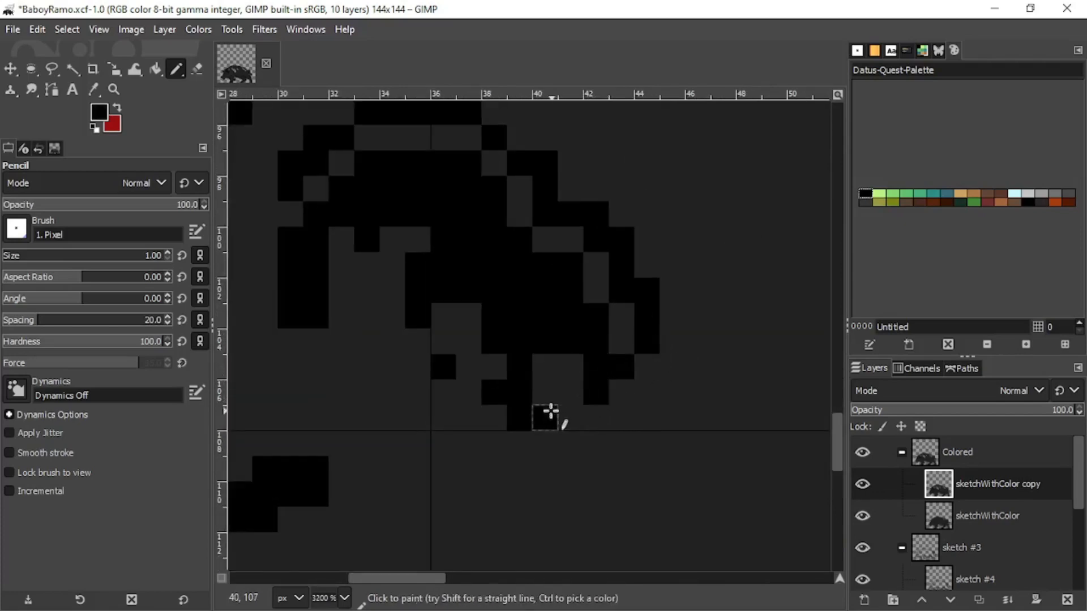
pyautogui.click(566, 395)
pyautogui.moveTo(538, 417); pyautogui.dragTo(447, 415)
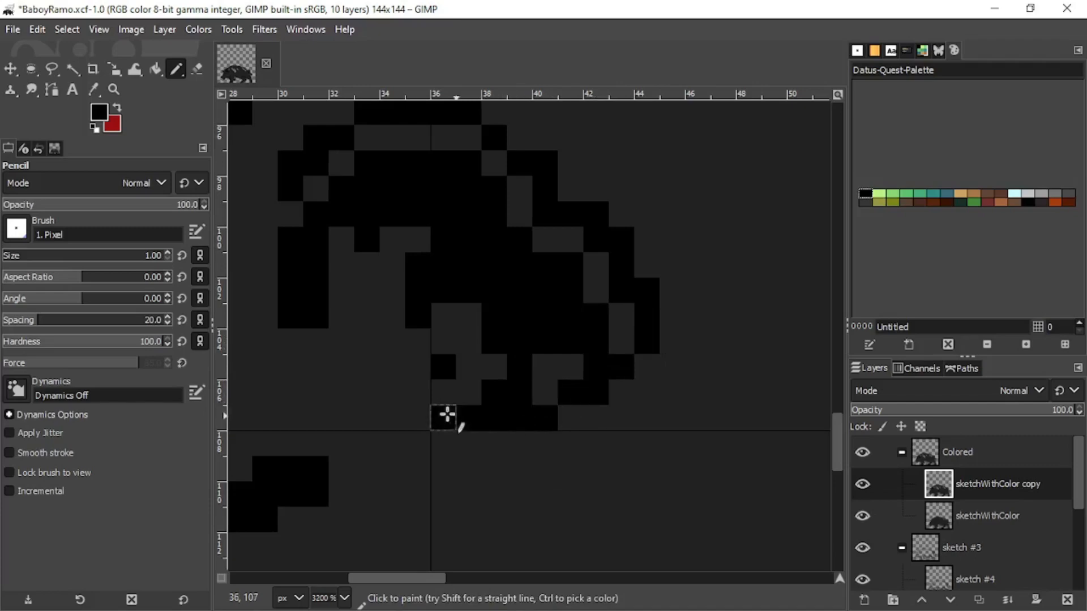
pyautogui.click(431, 399)
pyautogui.scroll(-4, 439, 408)
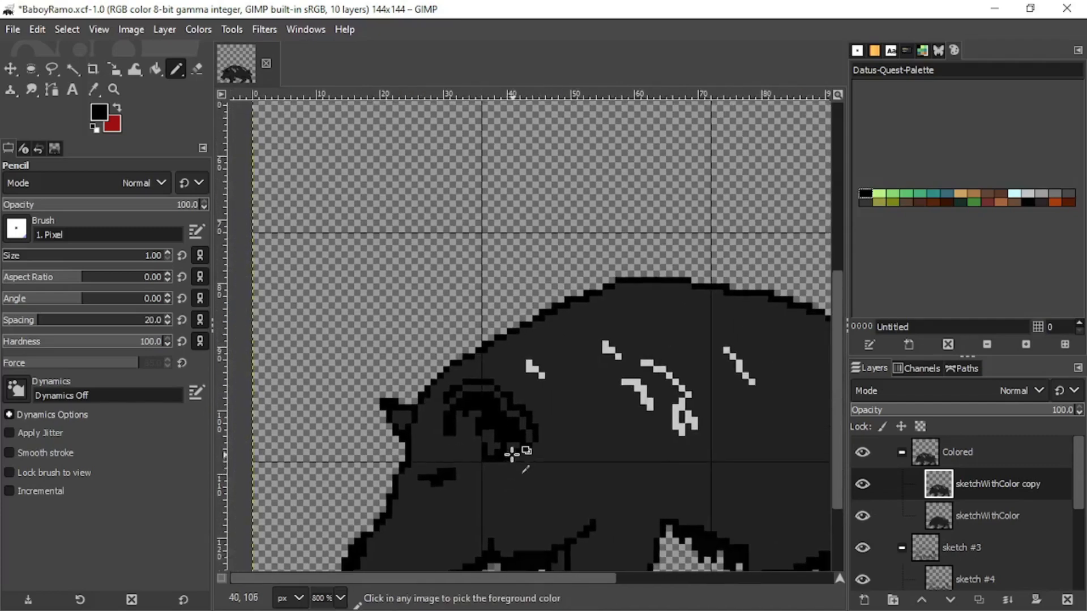
# Step: Enlarge the far ear with a taller black outline and fill its transparent gap with dark grey
pyautogui.scroll(-2, 515, 455)
pyautogui.scroll(2, 512, 459)
pyautogui.scroll(2, 540, 314)
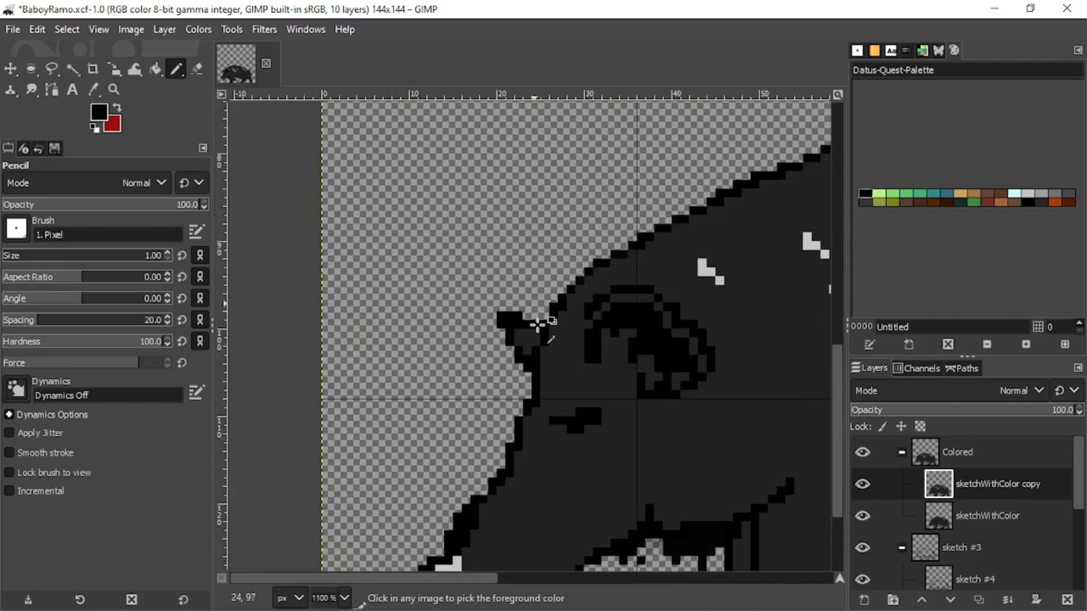
pyautogui.scroll(1, 550, 310)
pyautogui.moveTo(565, 306)
pyautogui.mouseDown()
pyautogui.moveTo(459, 302)
pyautogui.moveTo(511, 344)
pyautogui.moveTo(528, 309)
pyautogui.moveTo(458, 284)
pyautogui.mouseUp()
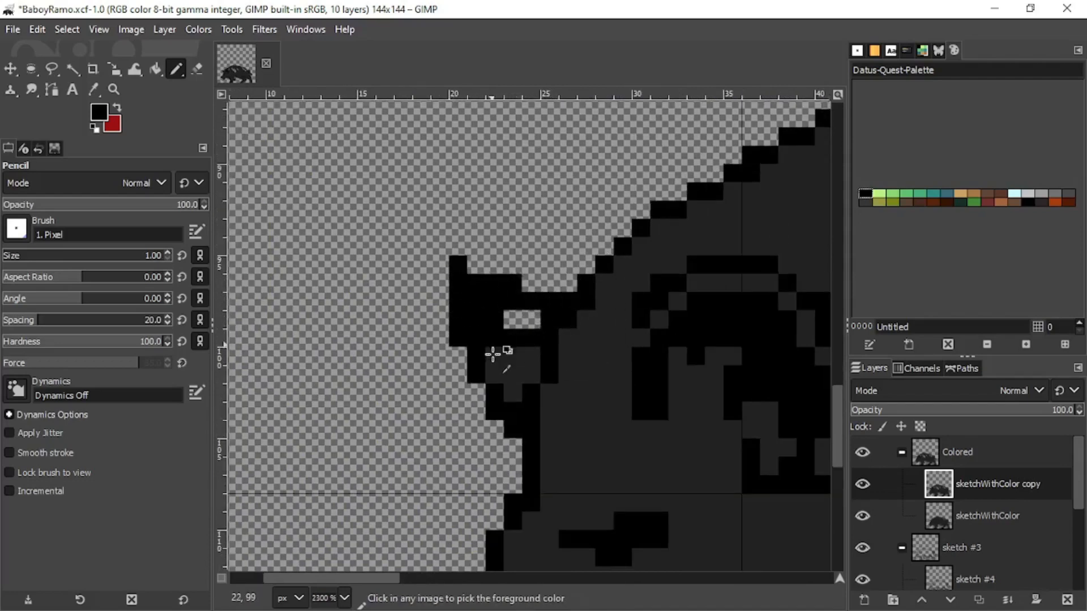
pyautogui.scroll(-4, 497, 359)
pyautogui.scroll(2, 541, 395)
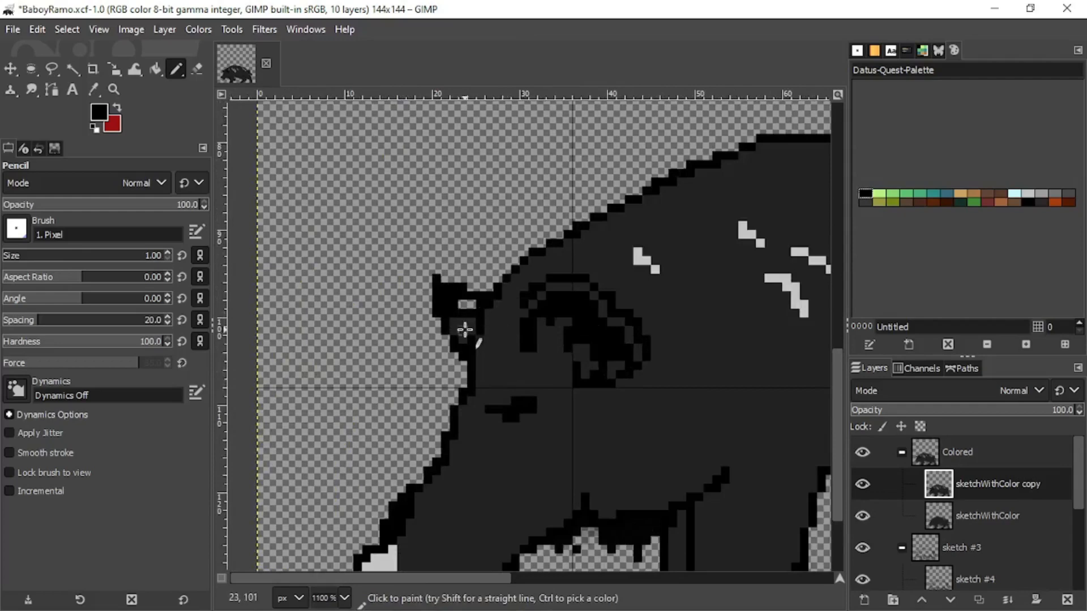
pyautogui.scroll(3, 465, 329)
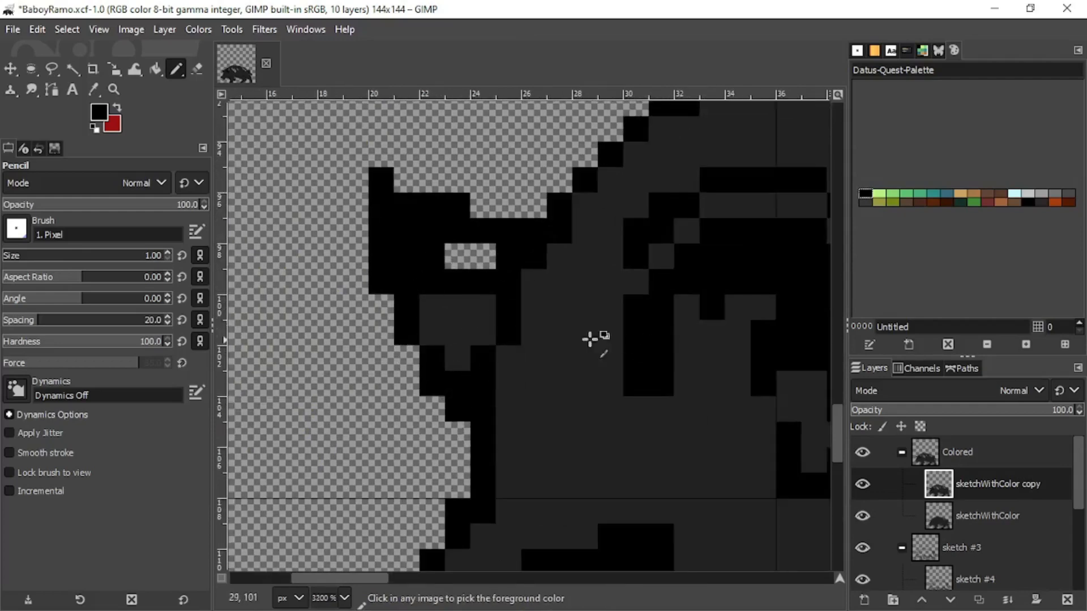
pyautogui.click(481, 257)
pyautogui.scroll(-3, 482, 262)
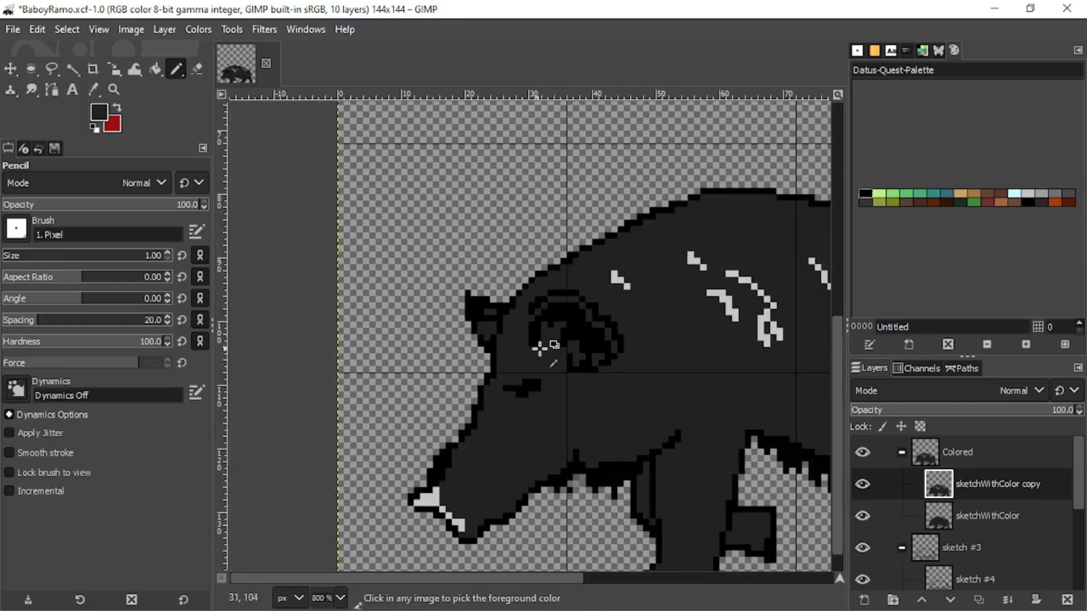
pyautogui.scroll(4, 502, 315)
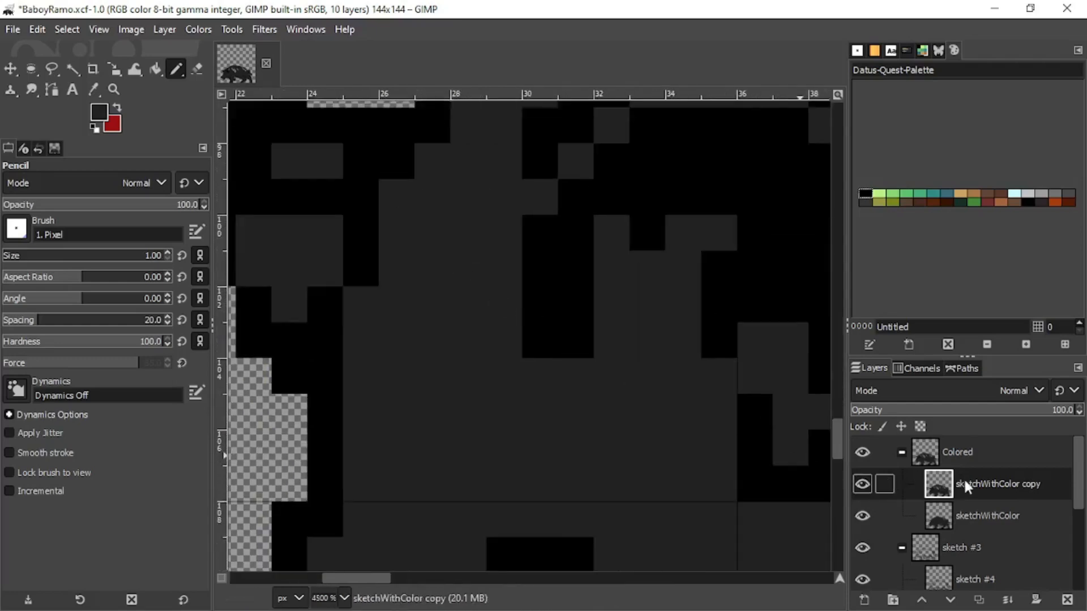
pyautogui.click(978, 599)
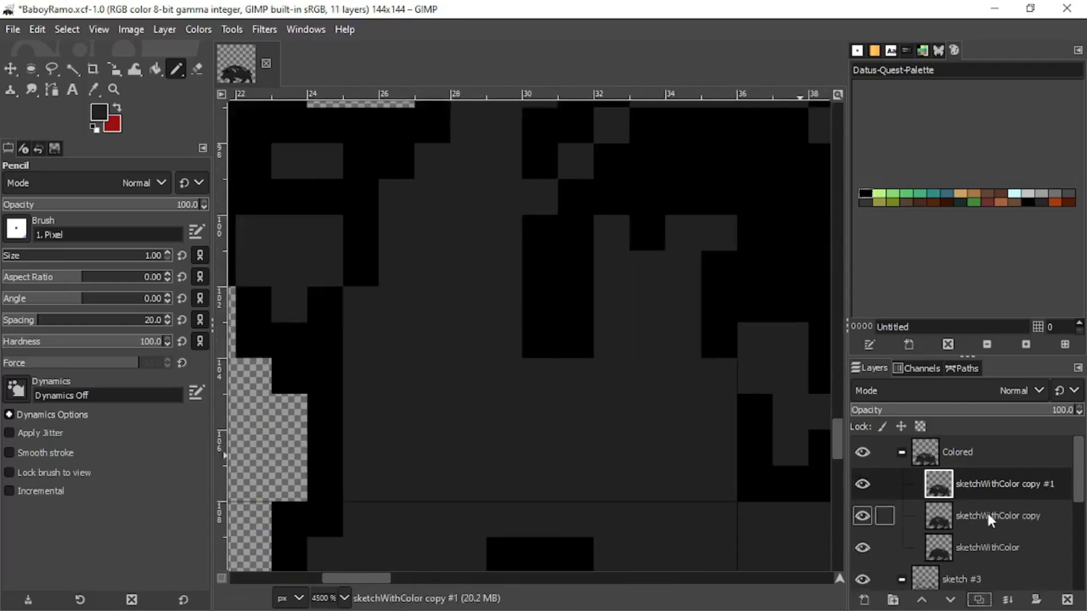
pyautogui.hotkey('ctrl', 'z')
# Step: Add a new transparent layer named "shadow" to the Colored group
pyautogui.click(863, 599)
pyautogui.write('s')
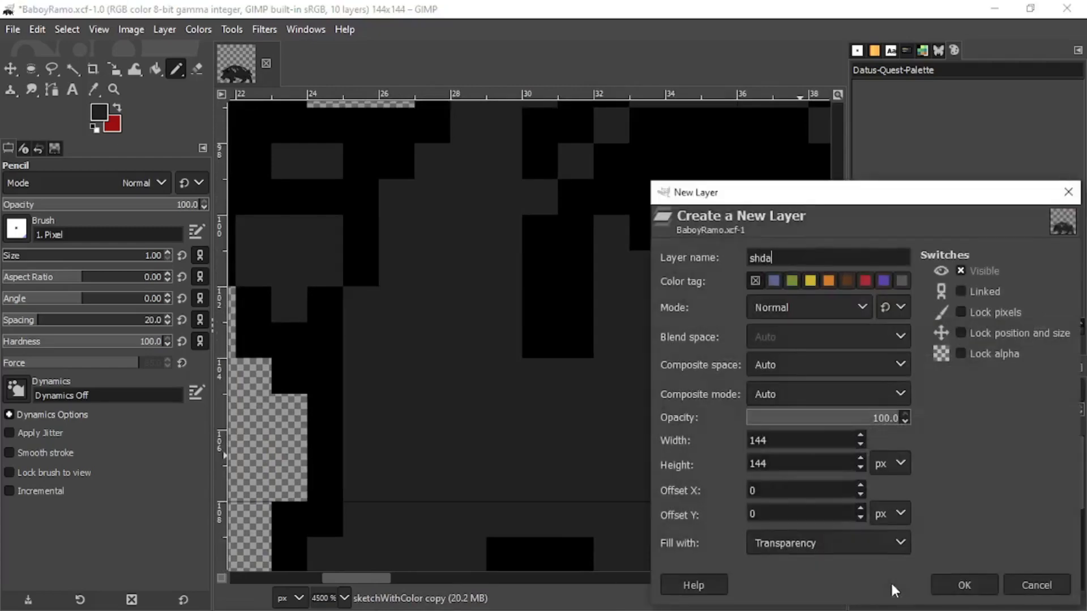
pyautogui.write('hadow')
pyautogui.press('Return')
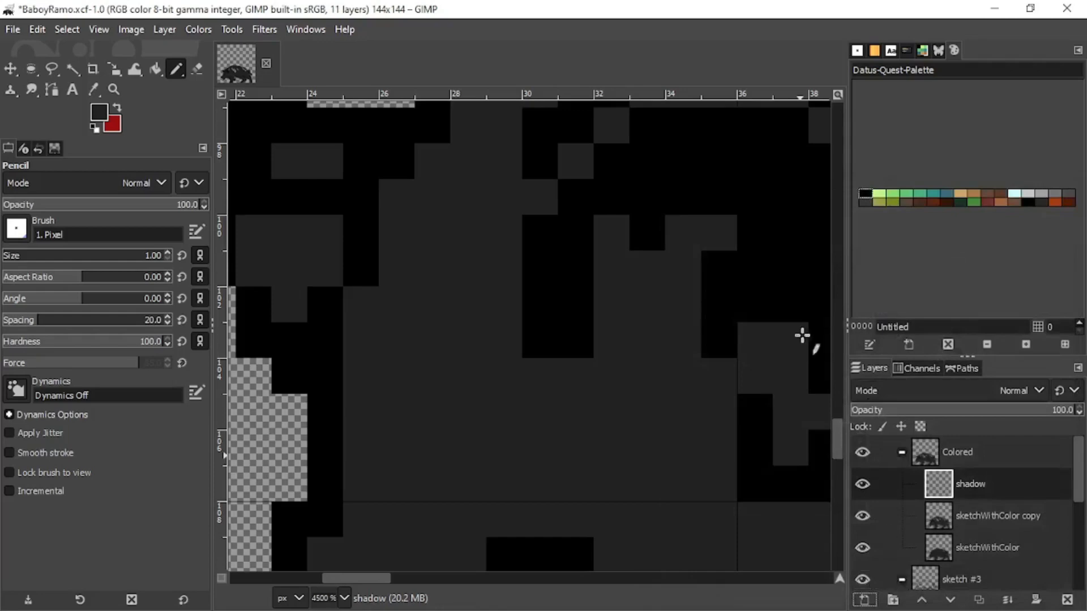
# Step: Paint the small grey gap inside the far ear black and set the shadow layer's opacity to 52.5
pyautogui.scroll(-5, 668, 339)
pyautogui.scroll(4, 668, 339)
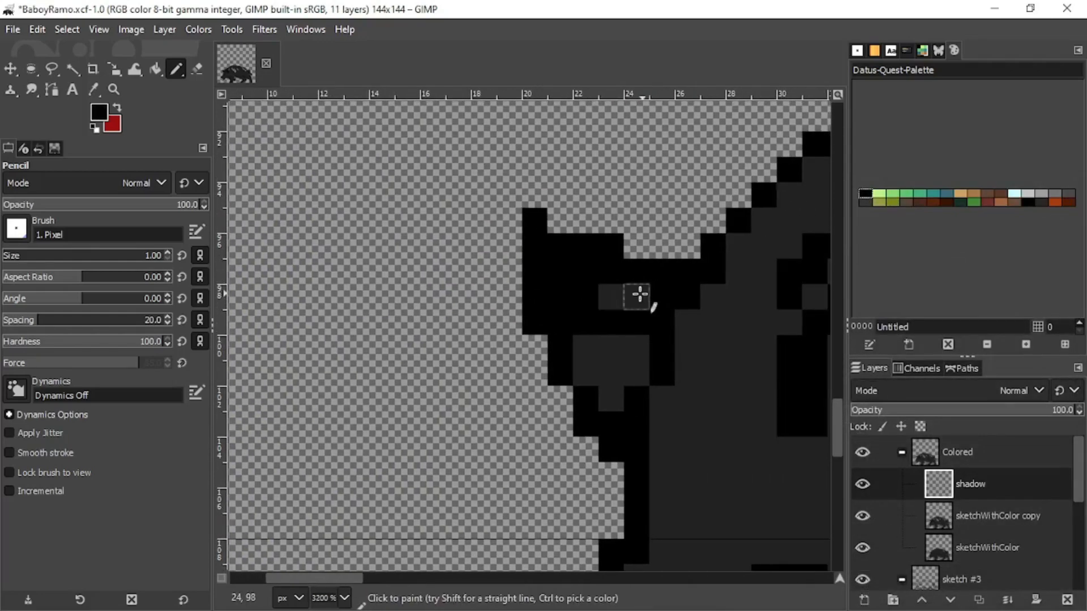
pyautogui.moveTo(639, 294); pyautogui.dragTo(611, 294)
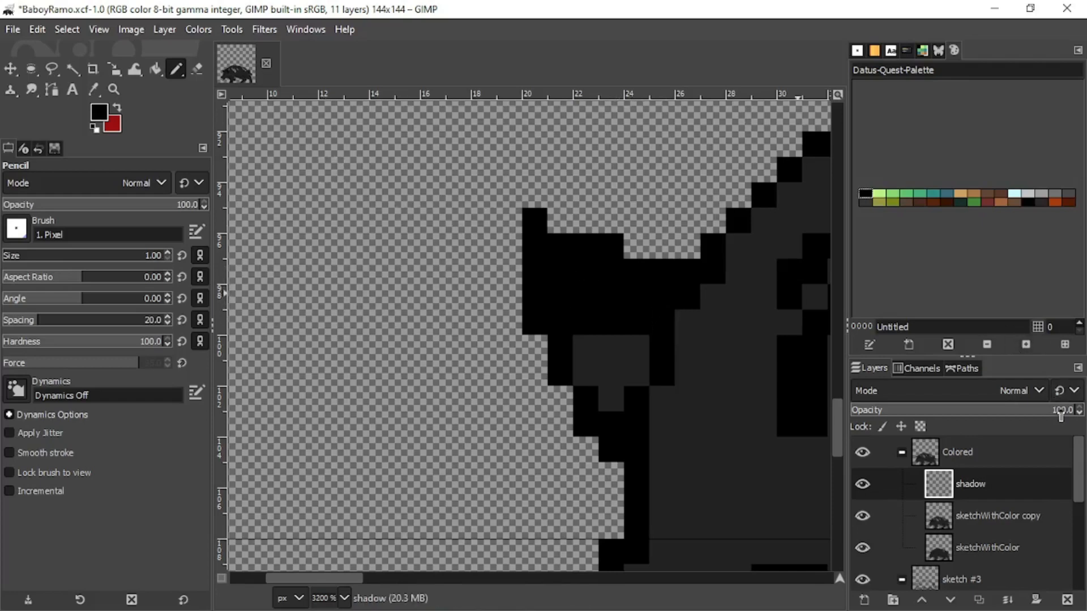
pyautogui.moveTo(1060, 414); pyautogui.dragTo(998, 412)
# Step: Shade the inside of the near ear and the thin grey gap along its outer outline with translucent black
pyautogui.scroll(-3, 723, 366)
pyautogui.scroll(3, 589, 322)
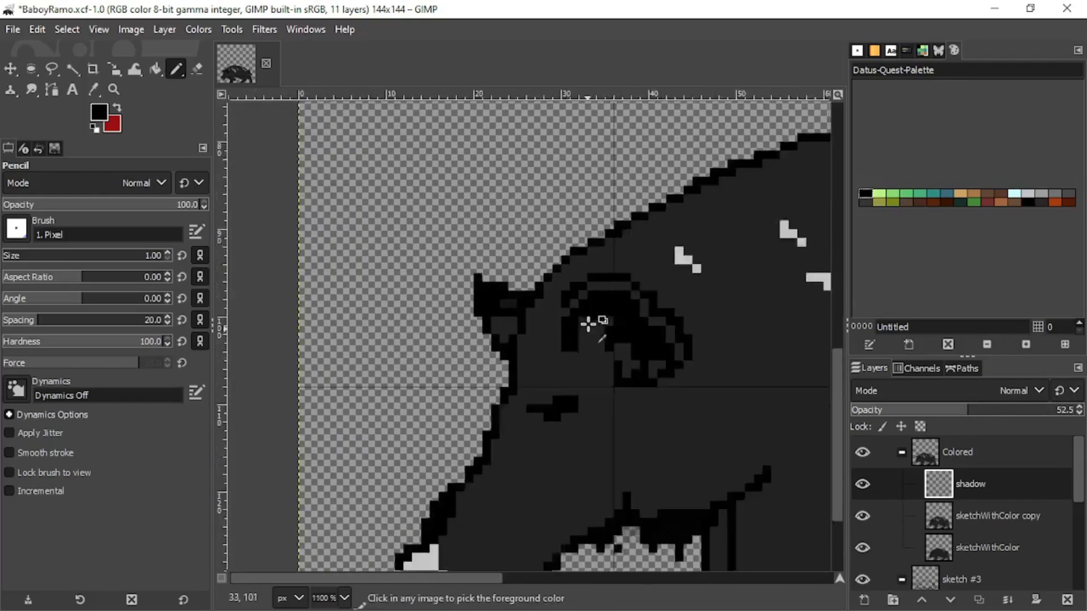
pyautogui.moveTo(585, 333)
pyautogui.mouseDown()
pyautogui.moveTo(606, 370)
pyautogui.moveTo(628, 331)
pyautogui.moveTo(652, 379)
pyautogui.mouseUp()
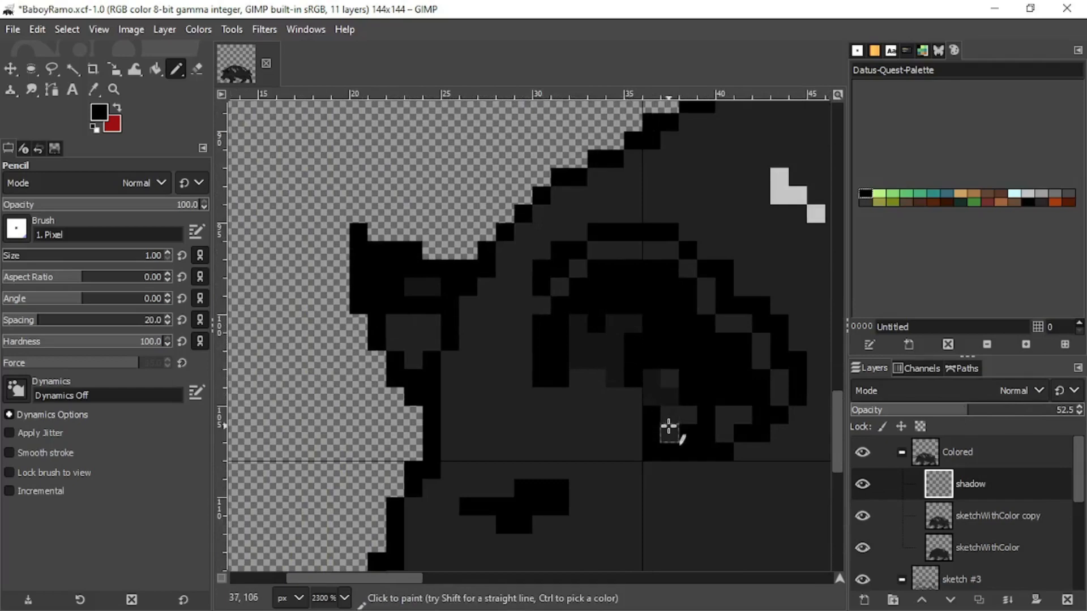
pyautogui.moveTo(688, 417); pyautogui.dragTo(678, 383)
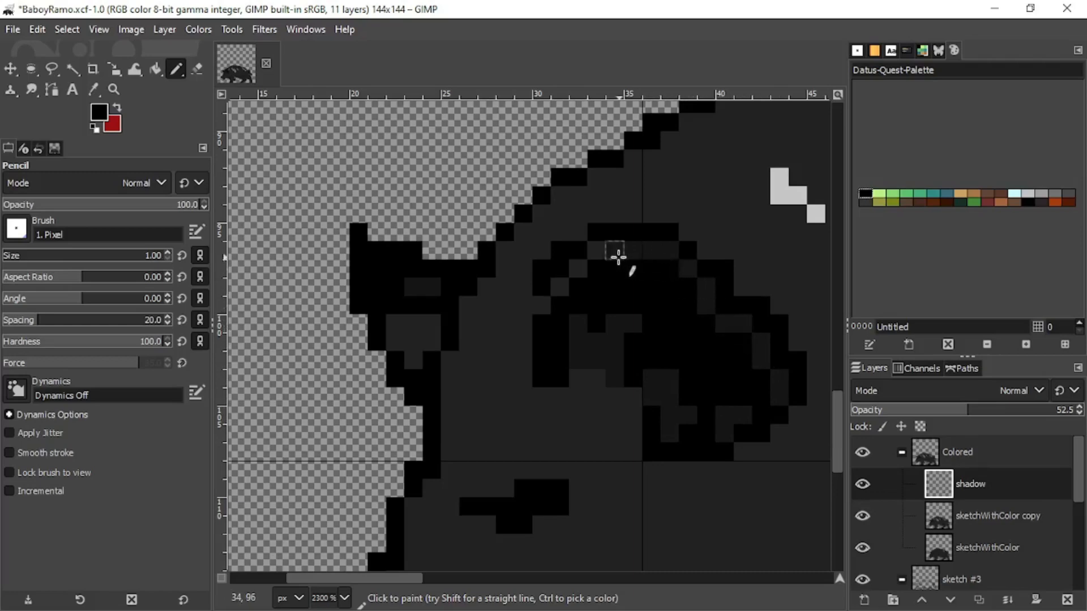
# Step: Examine the boar's head, back, tail and light grey marks for areas that need shading
pyautogui.keyDown('ctrl'); pyautogui.scroll(-3, 637, 333); pyautogui.keyUp('ctrl')
pyautogui.keyDown('ctrl'); pyautogui.scroll(3, 637, 333); pyautogui.keyUp('ctrl')
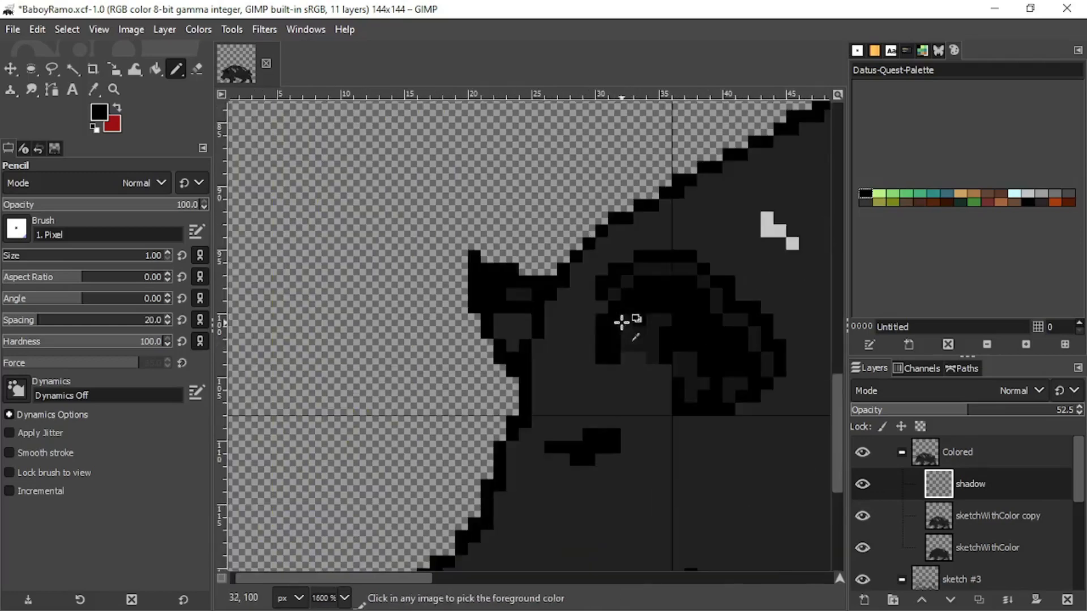
pyautogui.keyDown('ctrl'); pyautogui.scroll(-3, 673, 361); pyautogui.keyUp('ctrl')
pyautogui.keyDown('ctrl'); pyautogui.scroll(1, 667, 360); pyautogui.keyUp('ctrl')
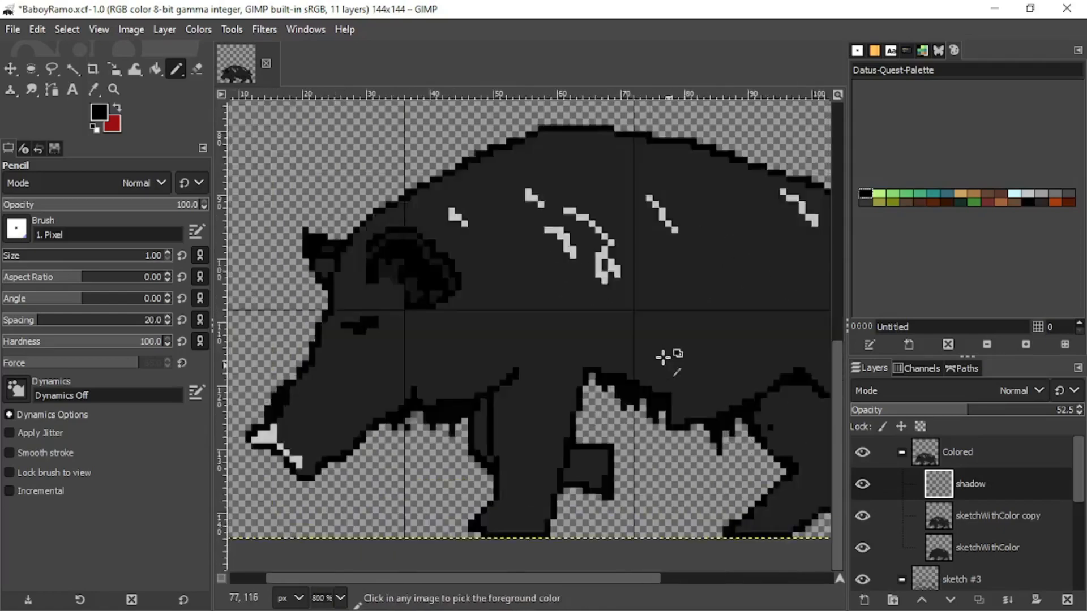
pyautogui.keyDown('ctrl'); pyautogui.scroll(-2, 650, 324); pyautogui.keyUp('ctrl')
pyautogui.keyDown('ctrl'); pyautogui.scroll(3, 671, 369); pyautogui.keyUp('ctrl')
pyautogui.keyDown('ctrl'); pyautogui.scroll(-6, 477, 341); pyautogui.keyUp('ctrl')
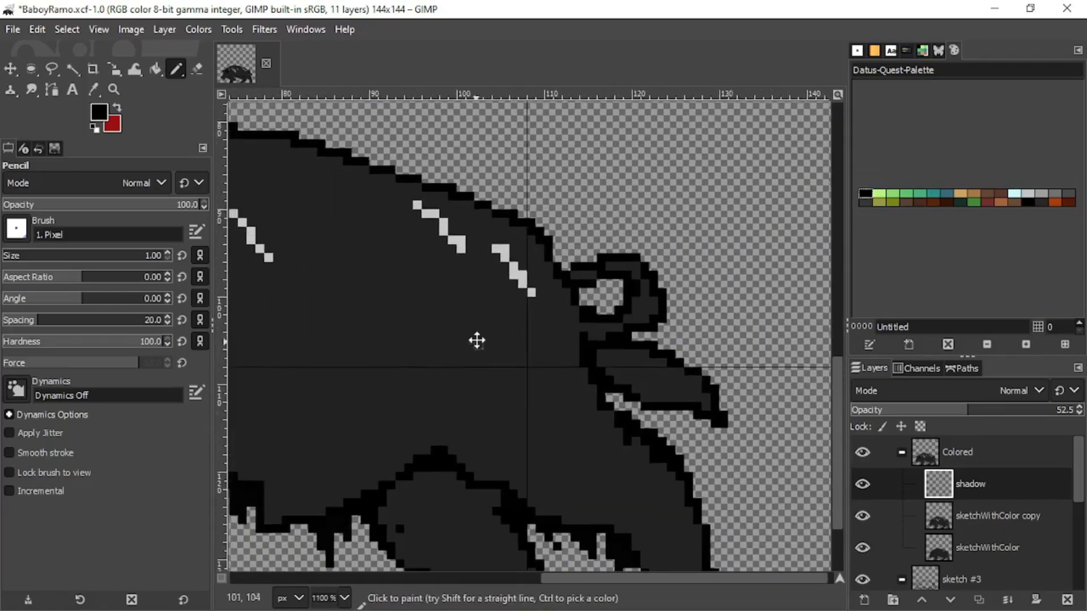
pyautogui.keyDown('ctrl'); pyautogui.scroll(7, 477, 361); pyautogui.keyUp('ctrl')
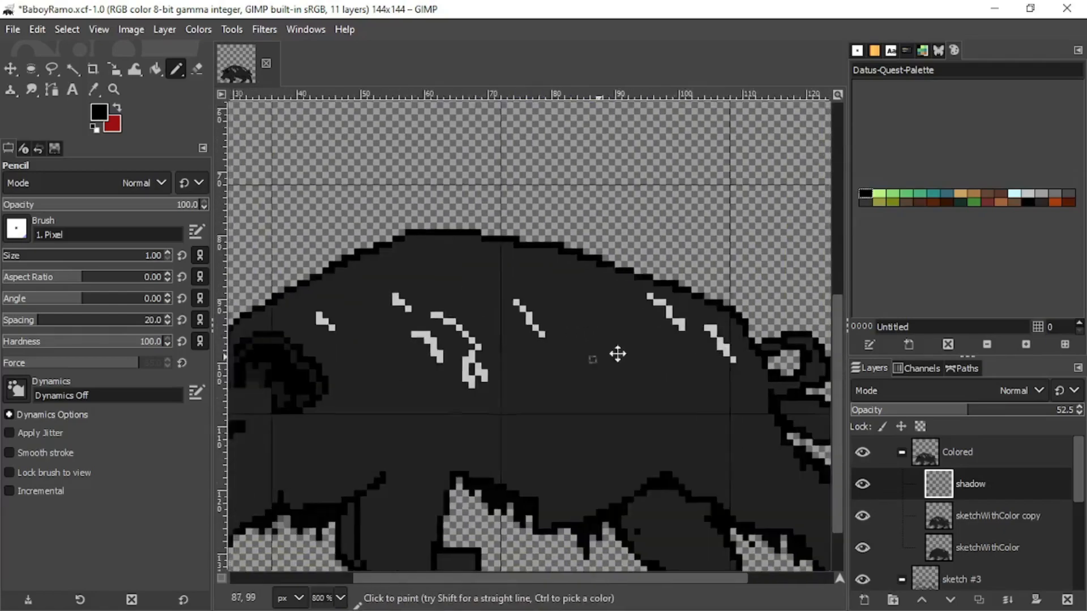
pyautogui.keyDown('ctrl'); pyautogui.scroll(-3, 636, 475); pyautogui.keyUp('ctrl')
pyautogui.keyDown('ctrl'); pyautogui.scroll(4, 563, 381); pyautogui.keyUp('ctrl')
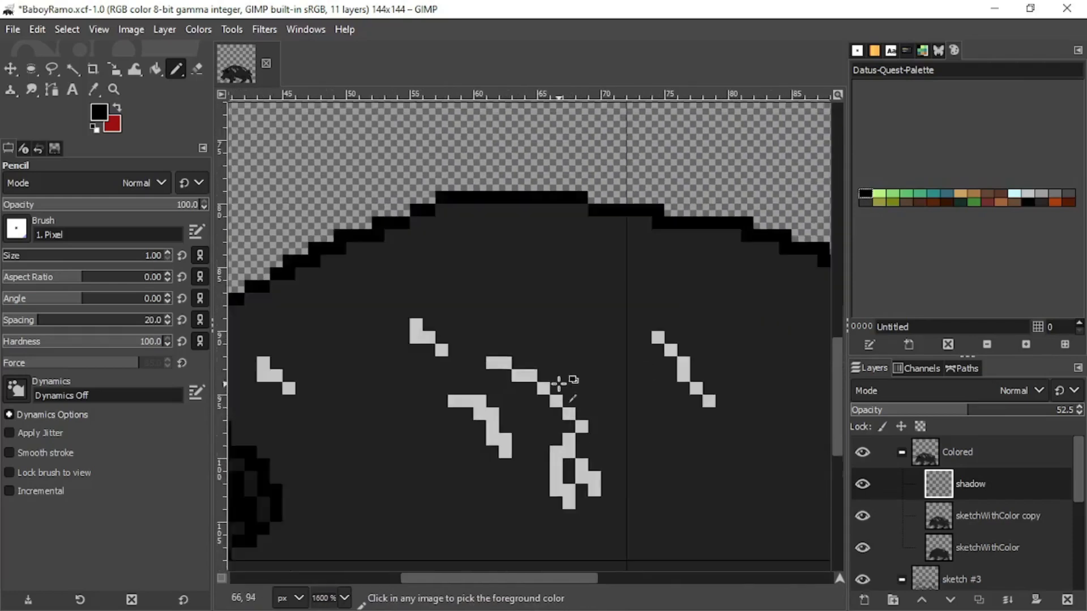
pyautogui.keyDown('ctrl'); pyautogui.scroll(2, 413, 359); pyautogui.keyUp('ctrl')
pyautogui.keyDown('ctrl'); pyautogui.scroll(-4, 529, 364); pyautogui.keyUp('ctrl')
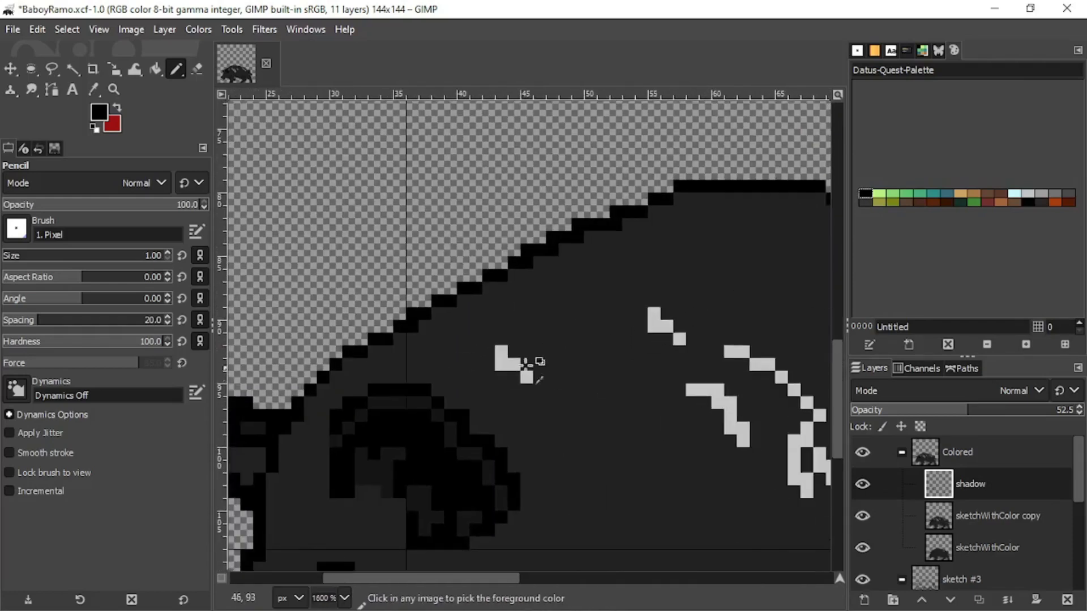
# Step: Paint a shadow patch around the light grey mark closest to the near ear
pyautogui.keyDown('ctrl'); pyautogui.scroll(3, 520, 338); pyautogui.keyUp('ctrl')
pyautogui.moveTo(509, 317)
pyautogui.mouseDown()
pyautogui.moveTo(461, 335)
pyautogui.moveTo(472, 409)
pyautogui.moveTo(486, 414)
pyautogui.moveTo(482, 394)
pyautogui.moveTo(516, 483)
pyautogui.moveTo(516, 408)
pyautogui.moveTo(541, 434)
pyautogui.moveTo(556, 489)
pyautogui.moveTo(559, 431)
pyautogui.moveTo(593, 535)
pyautogui.moveTo(605, 446)
pyautogui.moveTo(587, 396)
pyautogui.moveTo(564, 377)
pyautogui.moveTo(560, 391)
pyautogui.moveTo(532, 318)
pyautogui.mouseUp()
pyautogui.scroll(-3, 635, 420)
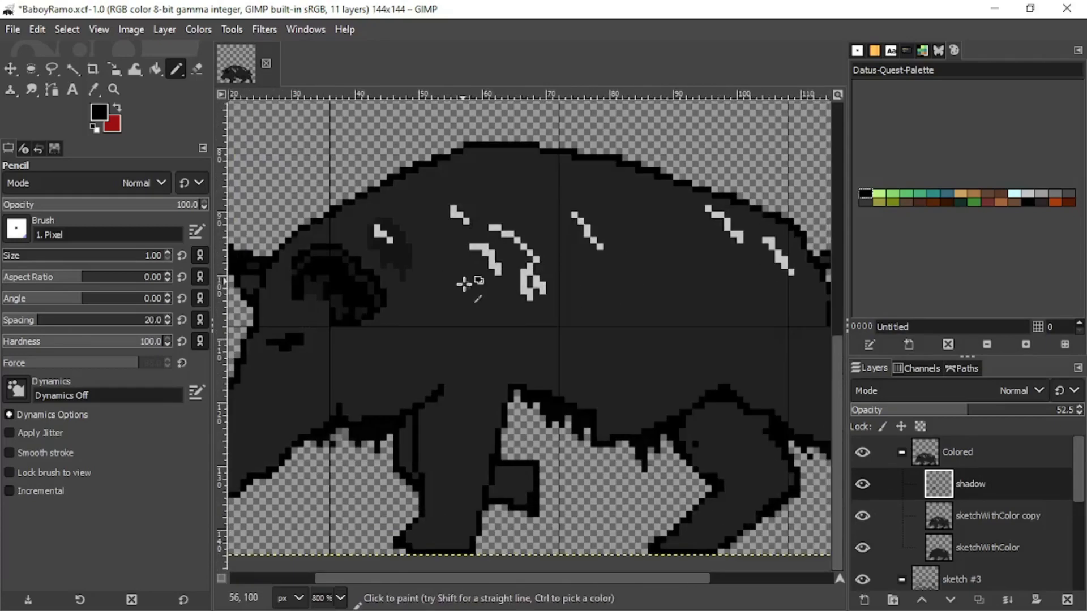
# Step: Paint a stepped shadow below and around the short light grey mark in front of the loop-shaped one
pyautogui.scroll(4, 499, 275)
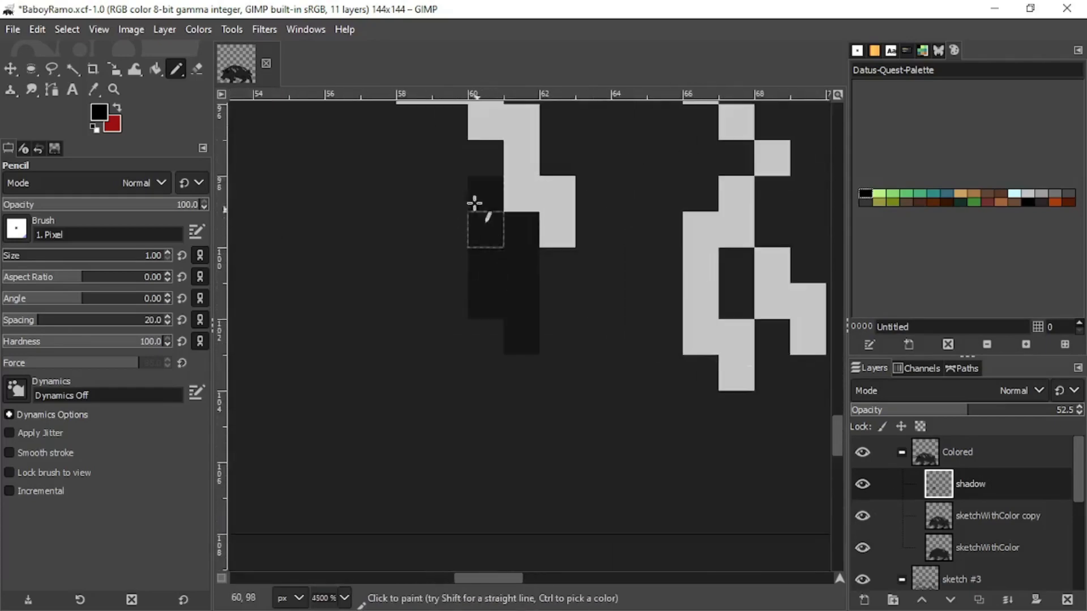
pyautogui.moveTo(453, 160)
pyautogui.mouseDown()
pyautogui.moveTo(473, 188)
pyautogui.moveTo(477, 168)
pyautogui.moveTo(426, 148)
pyautogui.mouseUp()
pyautogui.moveTo(425, 211); pyautogui.dragTo(482, 382)
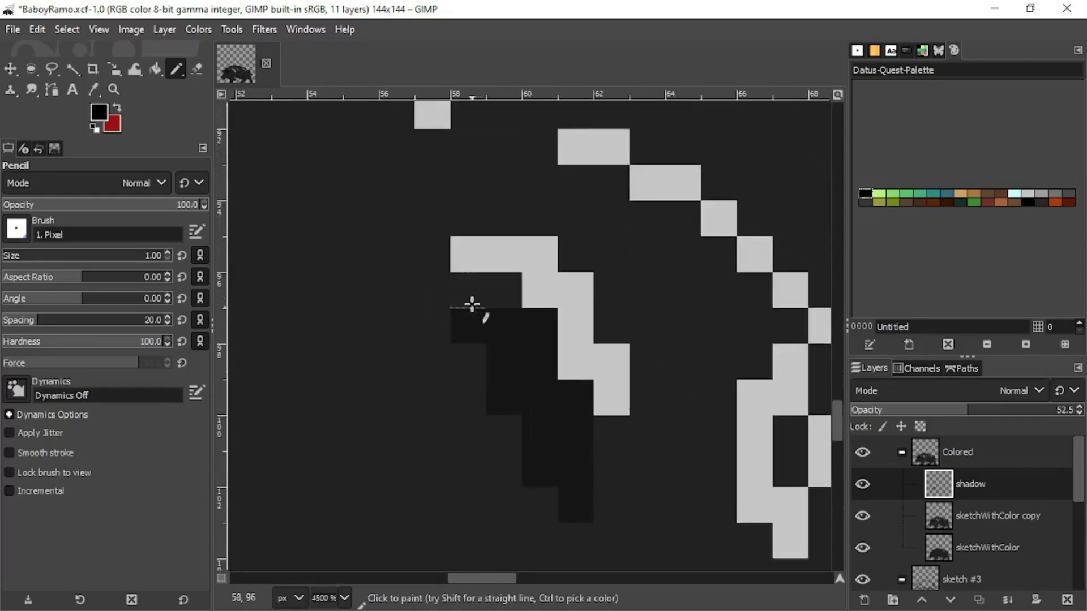
pyautogui.moveTo(472, 300)
pyautogui.mouseDown()
pyautogui.moveTo(449, 301)
pyautogui.moveTo(438, 265)
pyautogui.moveTo(439, 306)
pyautogui.mouseUp()
pyautogui.scroll(-5, 466, 342)
pyautogui.scroll(-1, 483, 352)
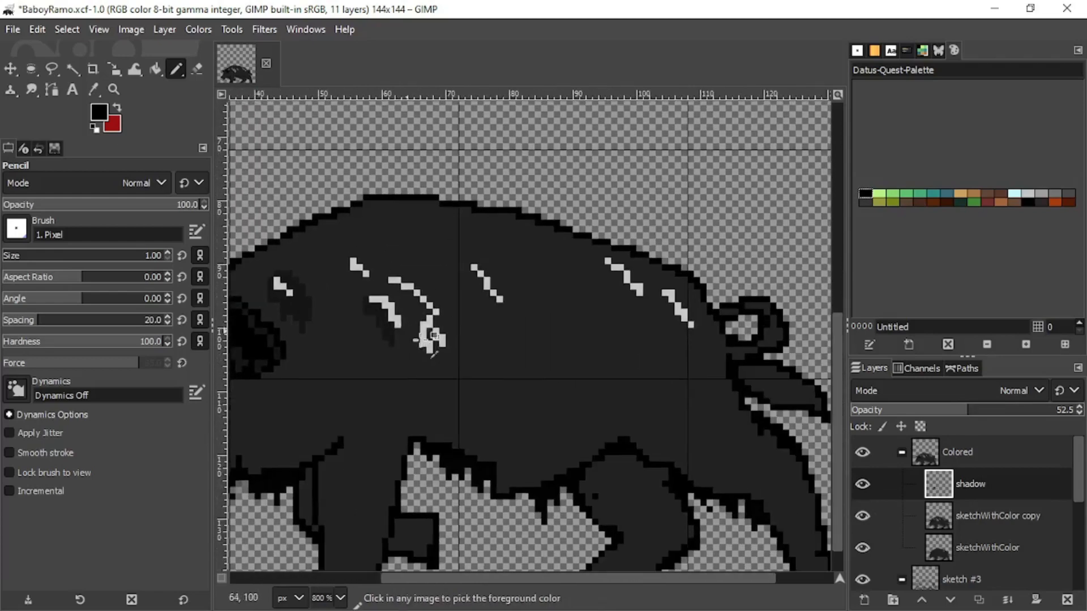
pyautogui.scroll(4, 401, 328)
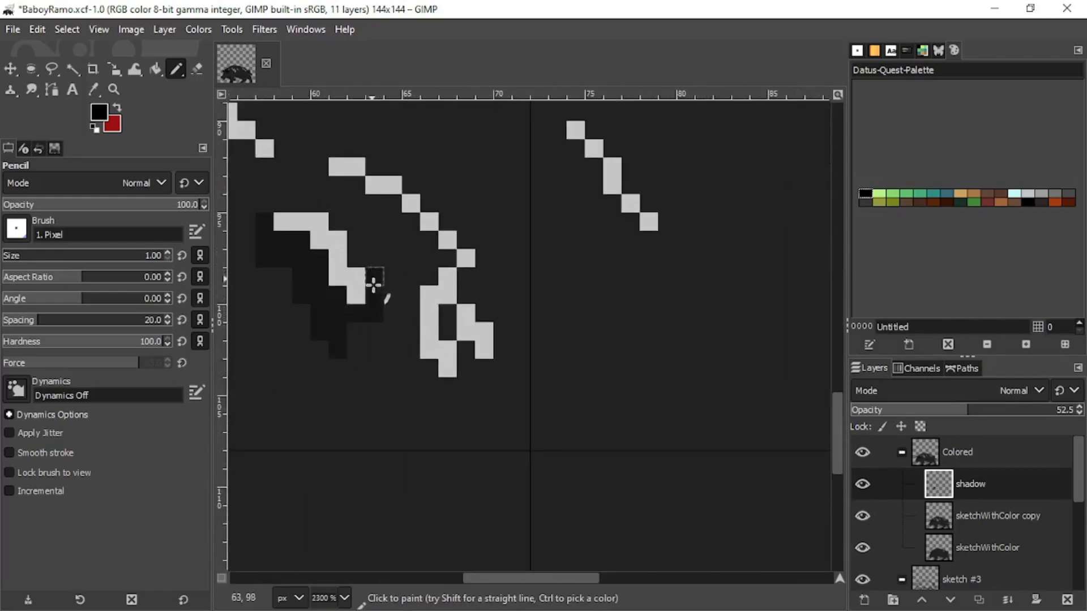
pyautogui.moveTo(373, 285)
pyautogui.mouseDown()
pyautogui.moveTo(384, 313)
pyautogui.moveTo(387, 271)
pyautogui.moveTo(354, 249)
pyautogui.moveTo(333, 207)
pyautogui.moveTo(294, 205)
pyautogui.mouseUp()
# Step: Draw a jagged shadow line along the boar's lower flank from behind the shoulder to above the rear leg
pyautogui.scroll(-4, 272, 205)
pyautogui.scroll(2, 553, 371)
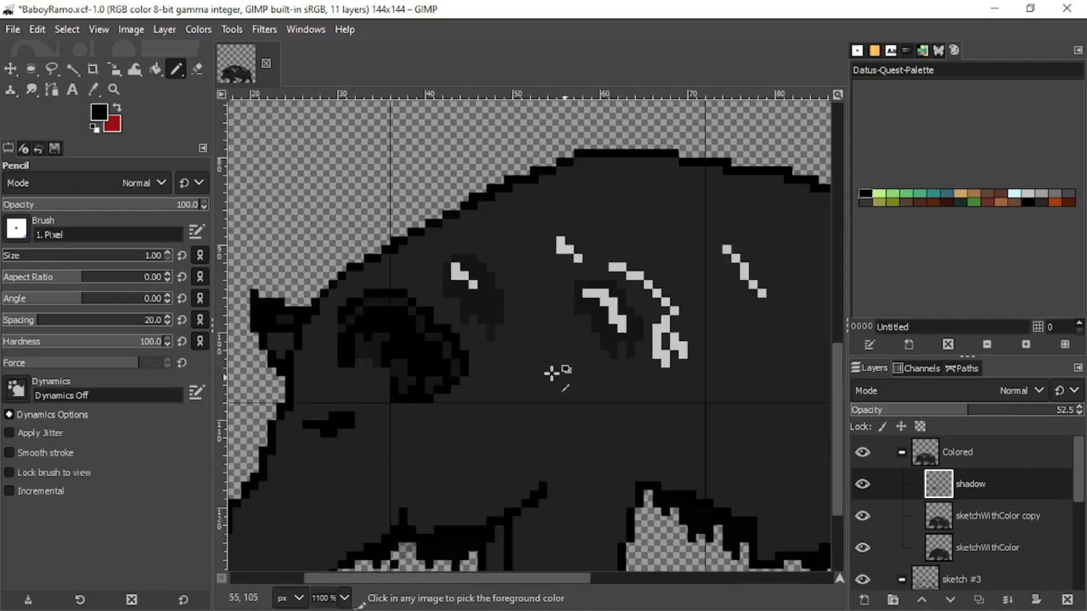
pyautogui.hscroll(3, 498, 390)
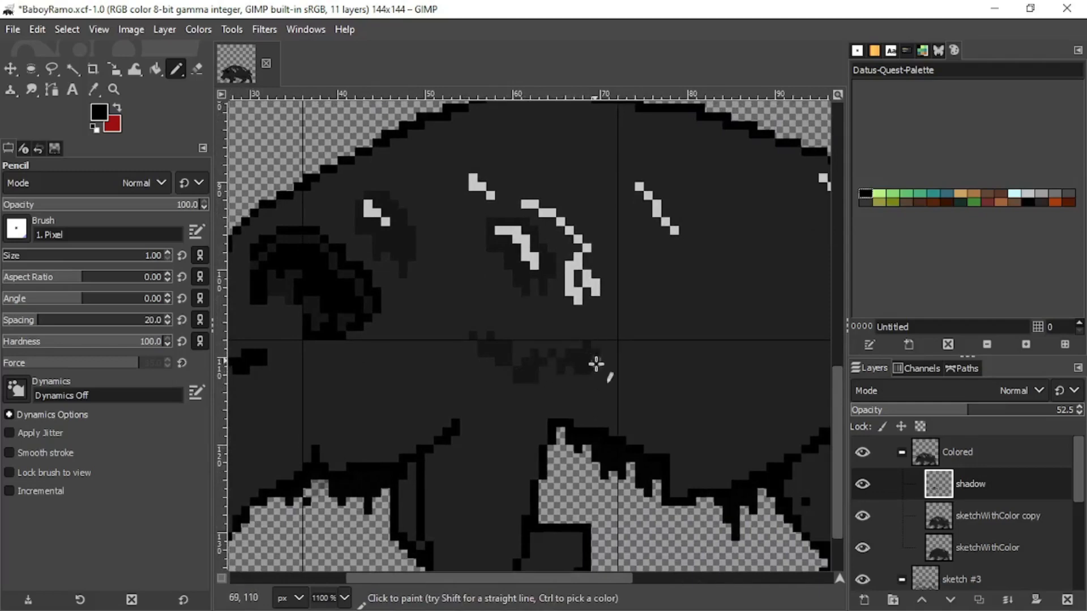
pyautogui.moveTo(596, 364); pyautogui.dragTo(639, 375)
pyautogui.hscroll(3, 678, 340)
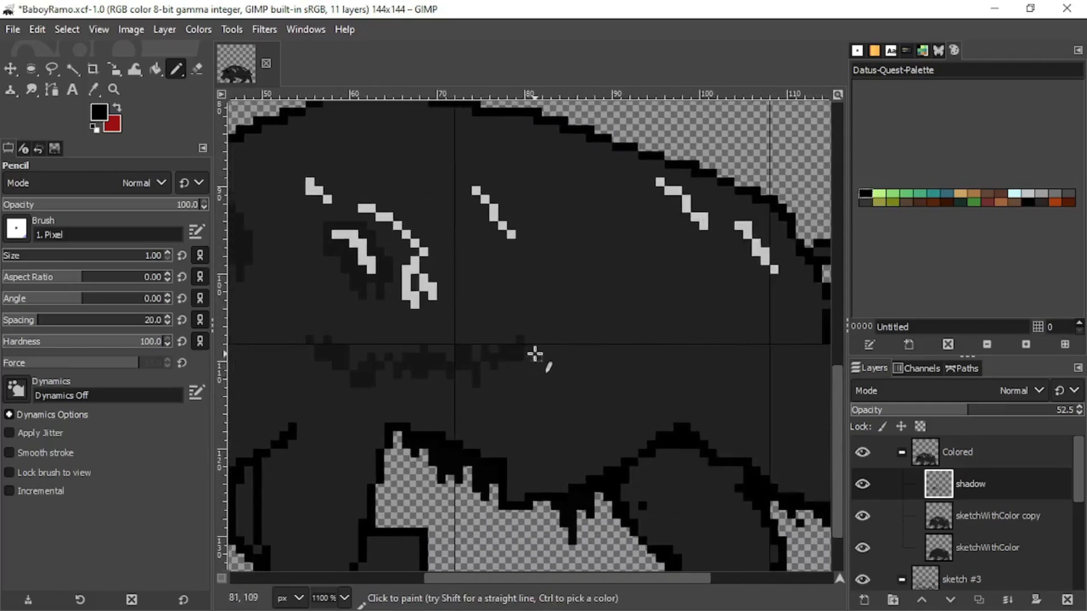
pyautogui.moveTo(533, 353); pyautogui.dragTo(590, 390)
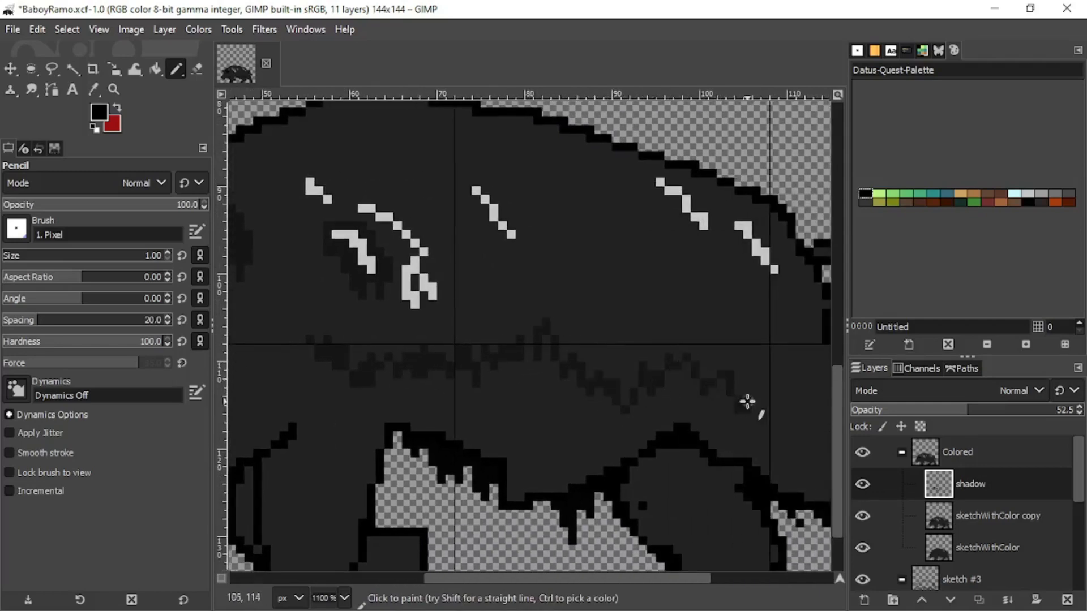
pyautogui.scroll(-3, 736, 406)
pyautogui.scroll(3, 534, 390)
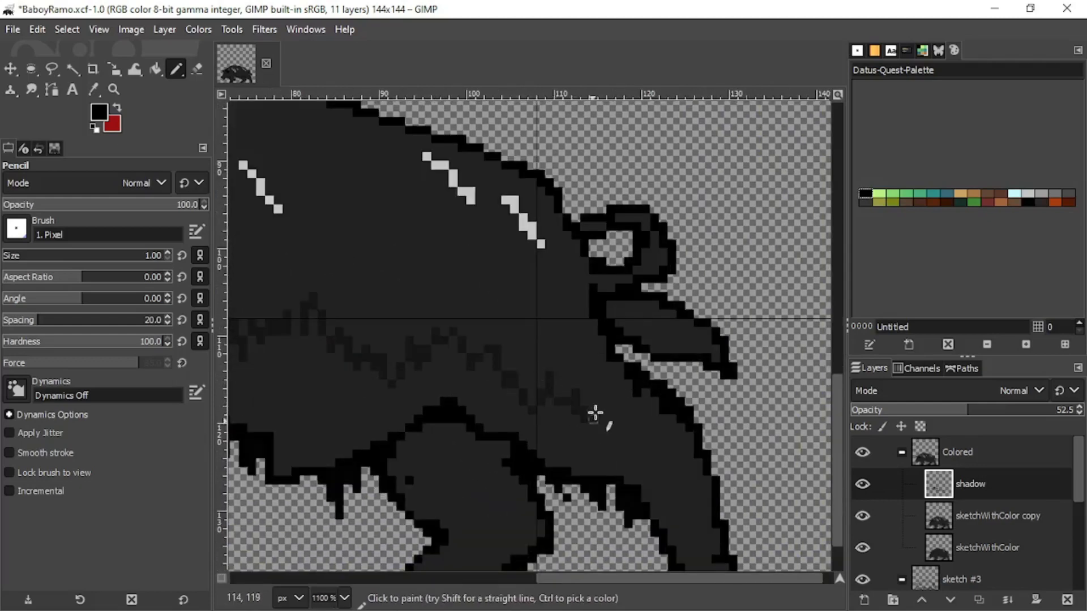
# Step: Outline a shadow area on the upper part of the near hind leg and fill it with translucent black
pyautogui.scroll(3, 591, 468)
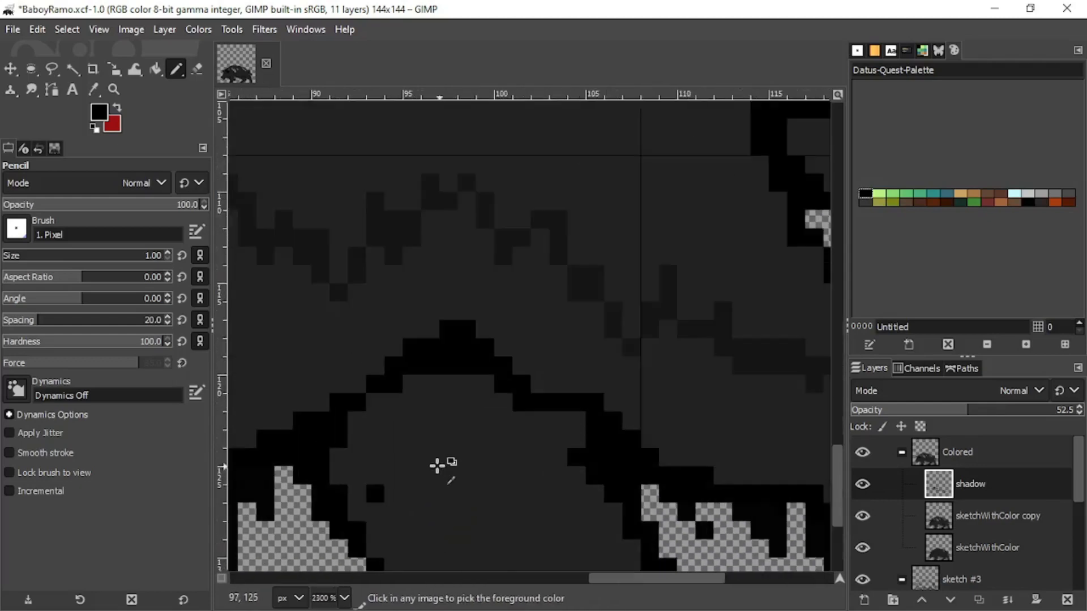
pyautogui.moveTo(354, 461)
pyautogui.mouseDown()
pyautogui.moveTo(367, 502)
pyautogui.moveTo(378, 504)
pyautogui.moveTo(387, 494)
pyautogui.moveTo(368, 429)
pyautogui.moveTo(383, 406)
pyautogui.moveTo(360, 421)
pyautogui.moveTo(428, 400)
pyautogui.moveTo(397, 421)
pyautogui.moveTo(430, 512)
pyautogui.mouseUp()
pyautogui.scroll(-3, 431, 512)
pyautogui.scroll(2, 452, 360)
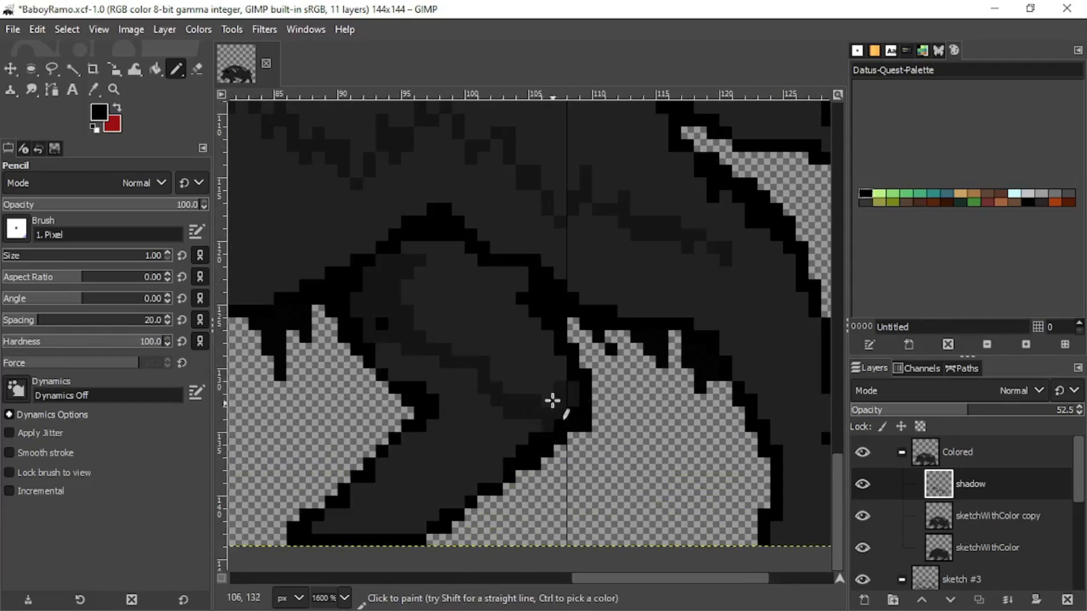
pyautogui.moveTo(560, 372)
pyautogui.mouseDown()
pyautogui.moveTo(530, 388)
pyautogui.moveTo(534, 339)
pyautogui.moveTo(558, 366)
pyautogui.moveTo(524, 353)
pyautogui.moveTo(532, 333)
pyautogui.moveTo(512, 363)
pyautogui.mouseUp()
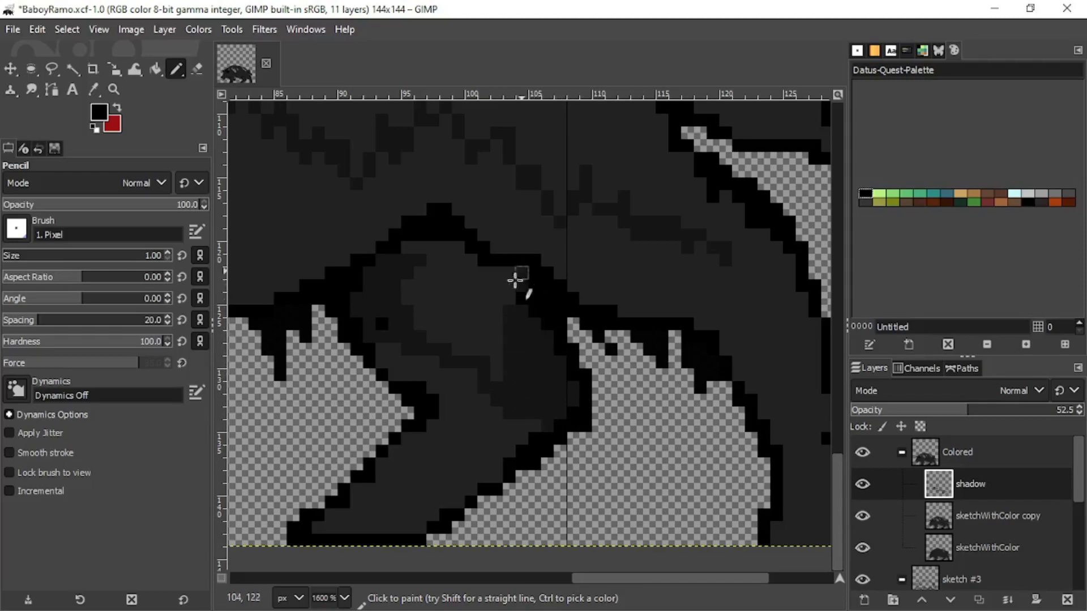
pyautogui.moveTo(515, 280)
pyautogui.mouseDown()
pyautogui.moveTo(501, 334)
pyautogui.moveTo(492, 318)
pyautogui.moveTo(485, 346)
pyautogui.moveTo(484, 298)
pyautogui.moveTo(459, 348)
pyautogui.moveTo(465, 316)
pyautogui.moveTo(424, 308)
pyautogui.mouseUp()
pyautogui.moveTo(476, 280); pyautogui.dragTo(481, 285)
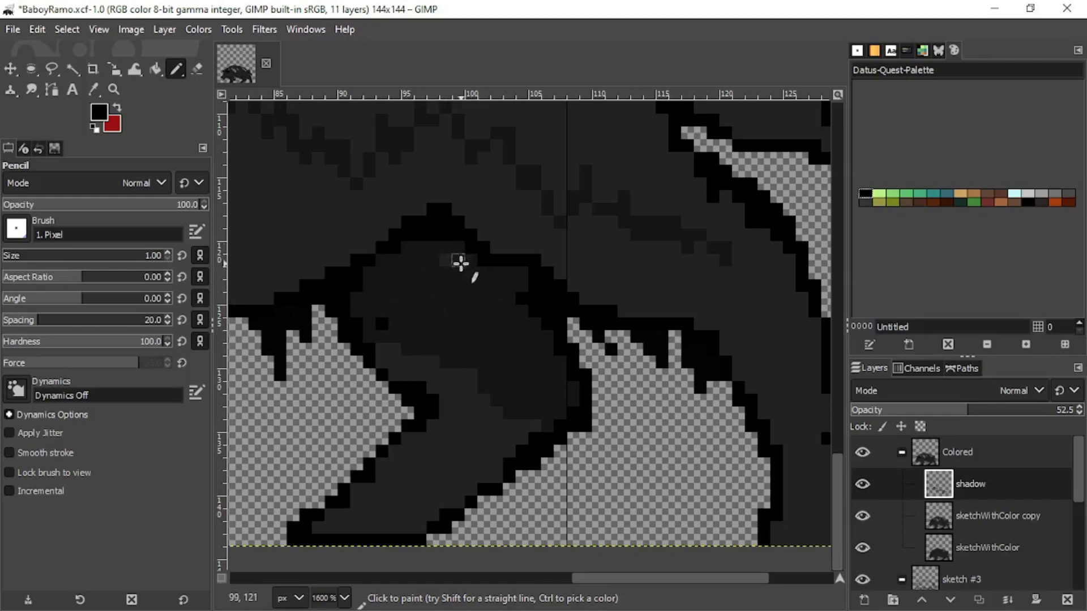
# Step: Shade the narrow strip in front of the near front leg and the raised leg section behind it
pyautogui.scroll(-3, 388, 291)
pyautogui.scroll(2, 518, 345)
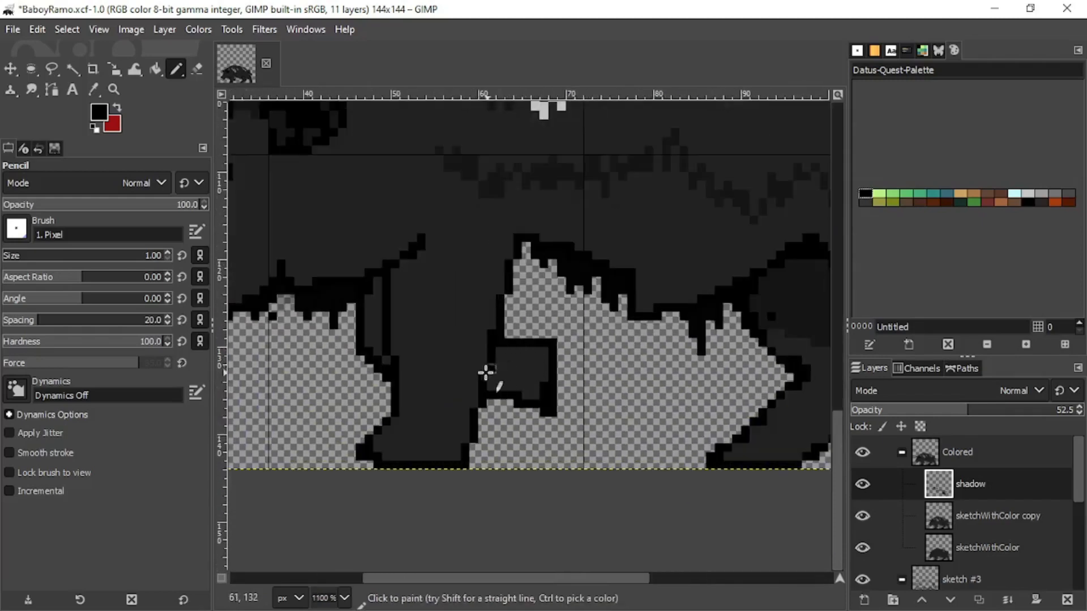
pyautogui.scroll(2, 486, 372)
pyautogui.moveTo(472, 306); pyautogui.dragTo(468, 374)
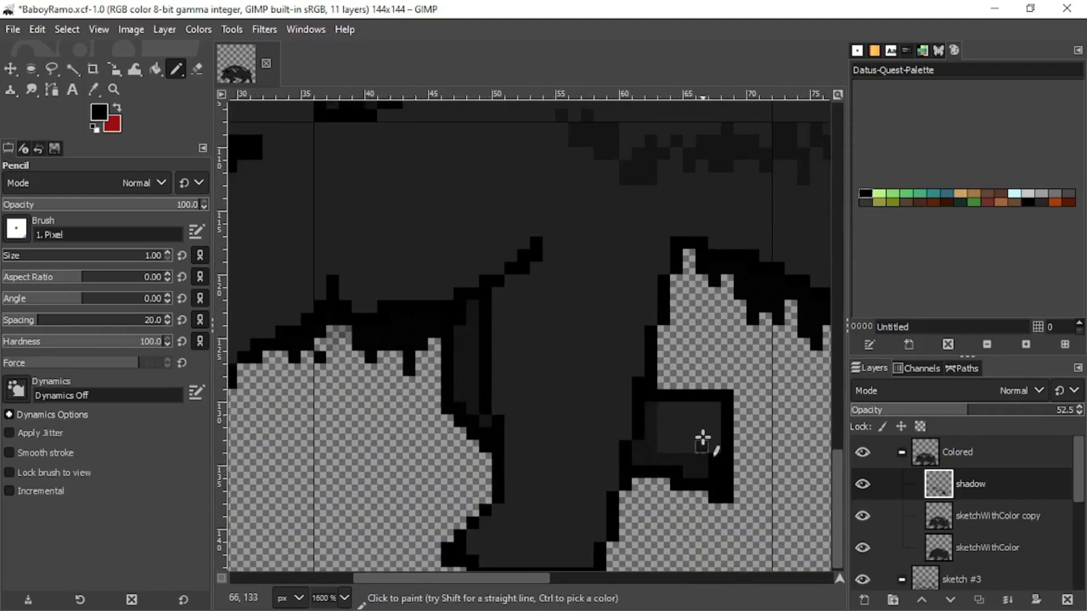
pyautogui.moveTo(714, 437)
pyautogui.mouseDown()
pyautogui.moveTo(707, 413)
pyautogui.moveTo(692, 439)
pyautogui.mouseUp()
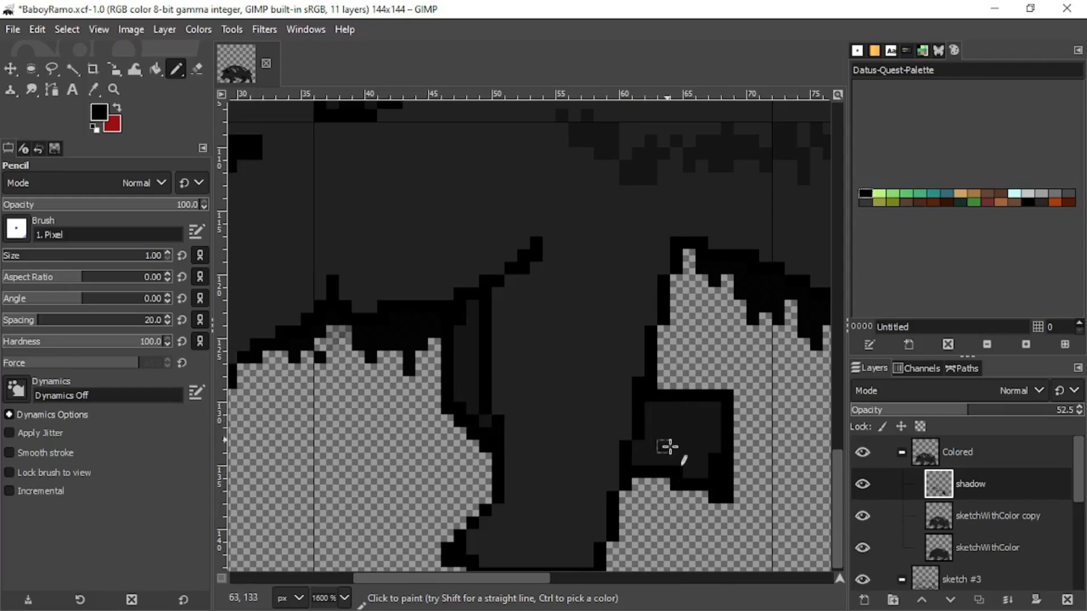
# Step: Paint shadow around the loop-shaped light grey mark on the shoulder and undo the stray stroke
pyautogui.scroll(-3, 680, 430)
pyautogui.scroll(3, 505, 444)
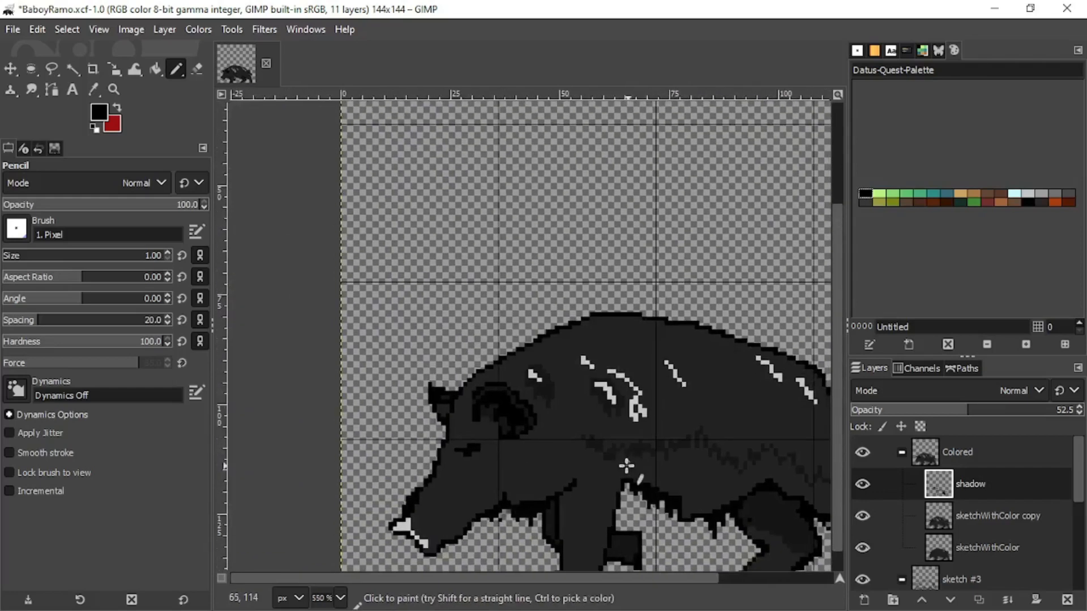
pyautogui.scroll(4, 626, 466)
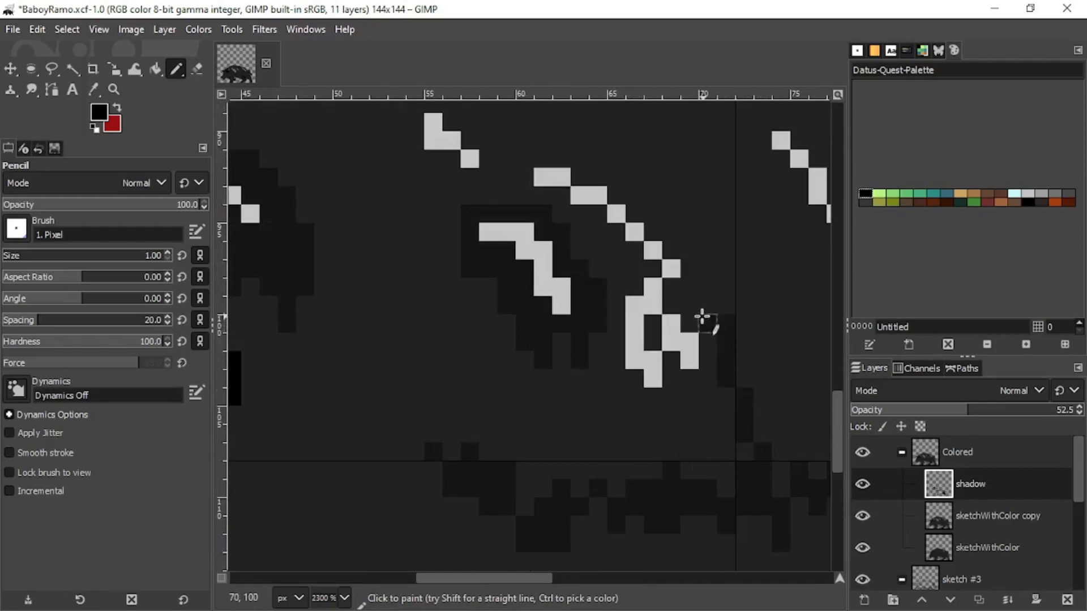
pyautogui.moveTo(702, 317)
pyautogui.mouseDown()
pyautogui.moveTo(670, 293)
pyautogui.moveTo(710, 342)
pyautogui.moveTo(689, 402)
pyautogui.moveTo(672, 366)
pyautogui.moveTo(695, 371)
pyautogui.moveTo(671, 369)
pyautogui.moveTo(671, 421)
pyautogui.moveTo(622, 365)
pyautogui.moveTo(610, 296)
pyautogui.moveTo(588, 365)
pyautogui.moveTo(558, 346)
pyautogui.moveTo(552, 354)
pyautogui.moveTo(418, 238)
pyautogui.moveTo(369, 263)
pyautogui.moveTo(313, 248)
pyautogui.moveTo(348, 328)
pyautogui.moveTo(346, 388)
pyautogui.moveTo(392, 506)
pyautogui.moveTo(451, 468)
pyautogui.mouseUp()
pyautogui.hotkey('ctrl', 'z')
pyautogui.keyDown('ctrl'); pyautogui.scroll(-3, 452, 458); pyautogui.keyUp('ctrl')
pyautogui.keyDown('ctrl'); pyautogui.scroll(2, 451, 448); pyautogui.keyUp('ctrl')
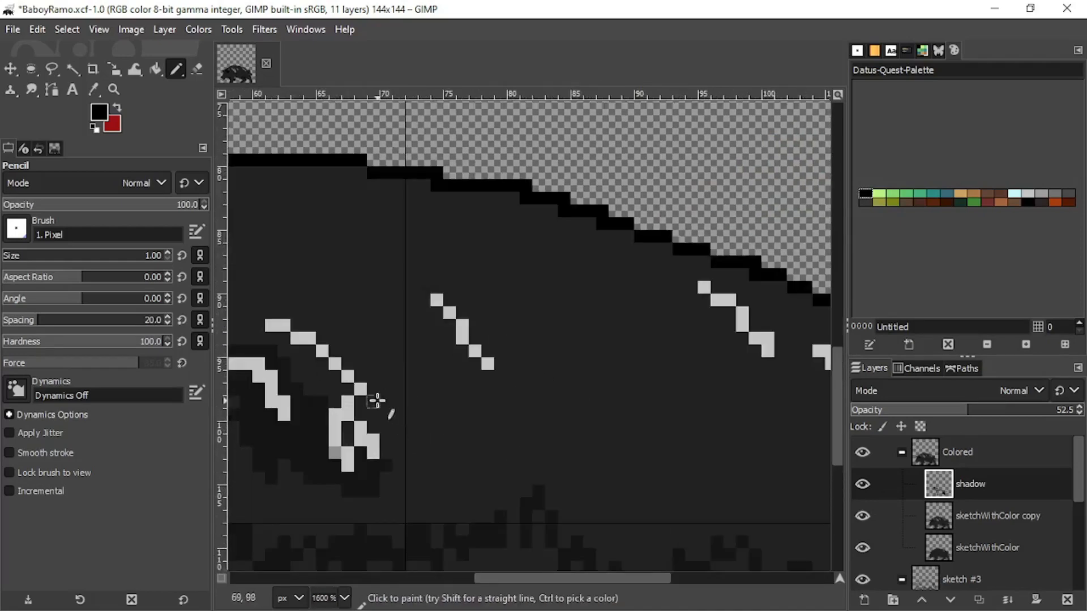
# Step: Paint a jagged shadow patch behind the loop-shaped light grey mark and fill it down to the flank shadow line
pyautogui.moveTo(375, 422)
pyautogui.mouseDown()
pyautogui.moveTo(472, 524)
pyautogui.moveTo(410, 518)
pyautogui.mouseUp()
pyautogui.keyDown('ctrl'); pyautogui.scroll(3, 427, 492); pyautogui.keyUp('ctrl')
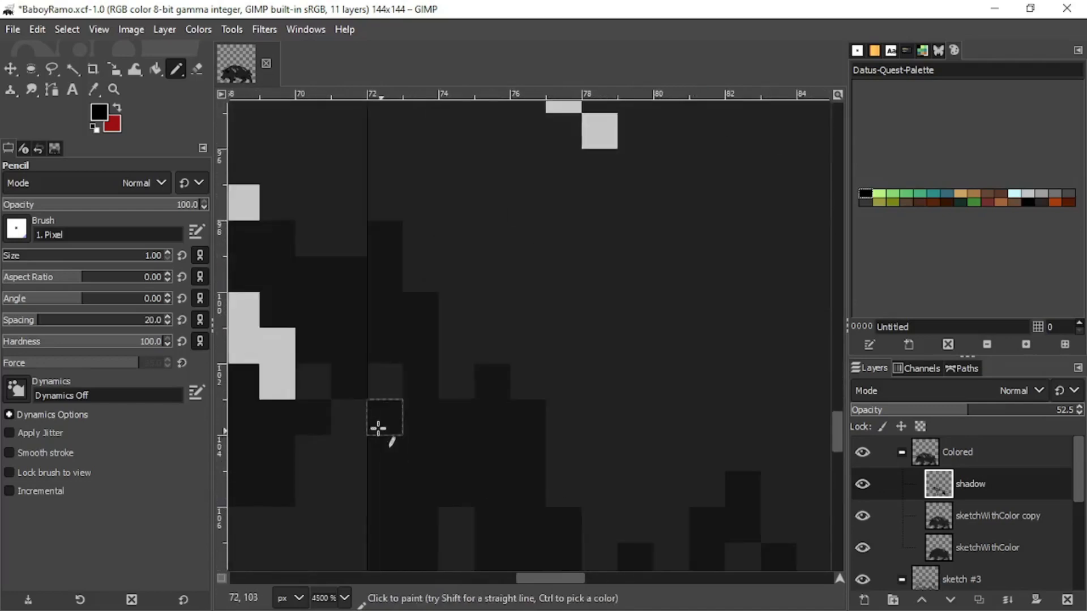
pyautogui.moveTo(378, 429)
pyautogui.mouseDown()
pyautogui.moveTo(341, 419)
pyautogui.moveTo(312, 488)
pyautogui.moveTo(332, 379)
pyautogui.mouseUp()
pyautogui.moveTo(378, 474); pyautogui.dragTo(623, 387)
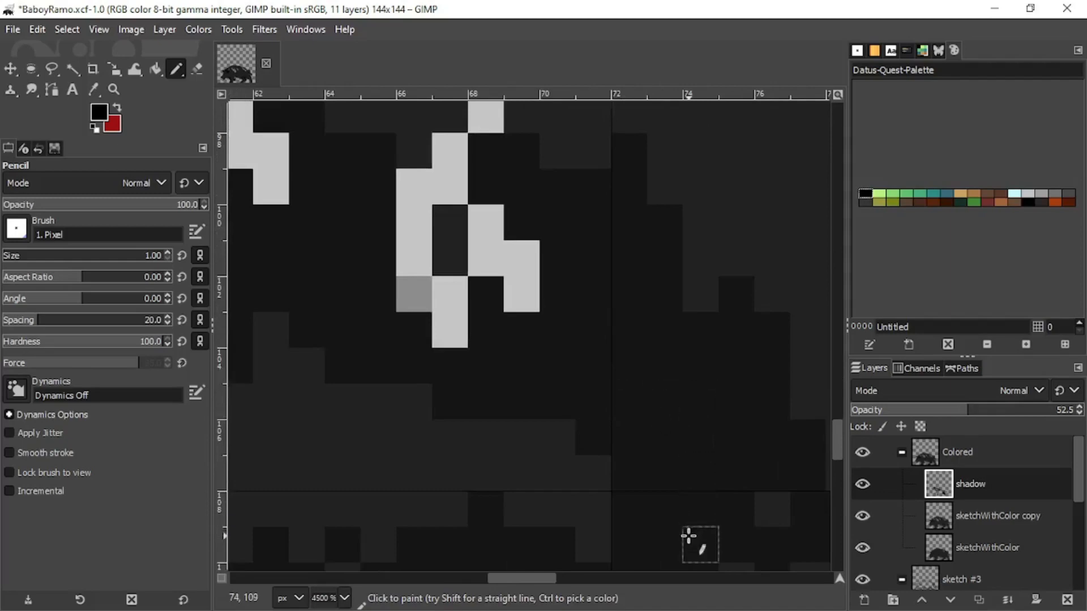
pyautogui.keyDown('ctrl'); pyautogui.scroll(-3, 589, 502); pyautogui.keyUp('ctrl')
pyautogui.keyDown('ctrl'); pyautogui.scroll(1, 610, 446); pyautogui.keyUp('ctrl')
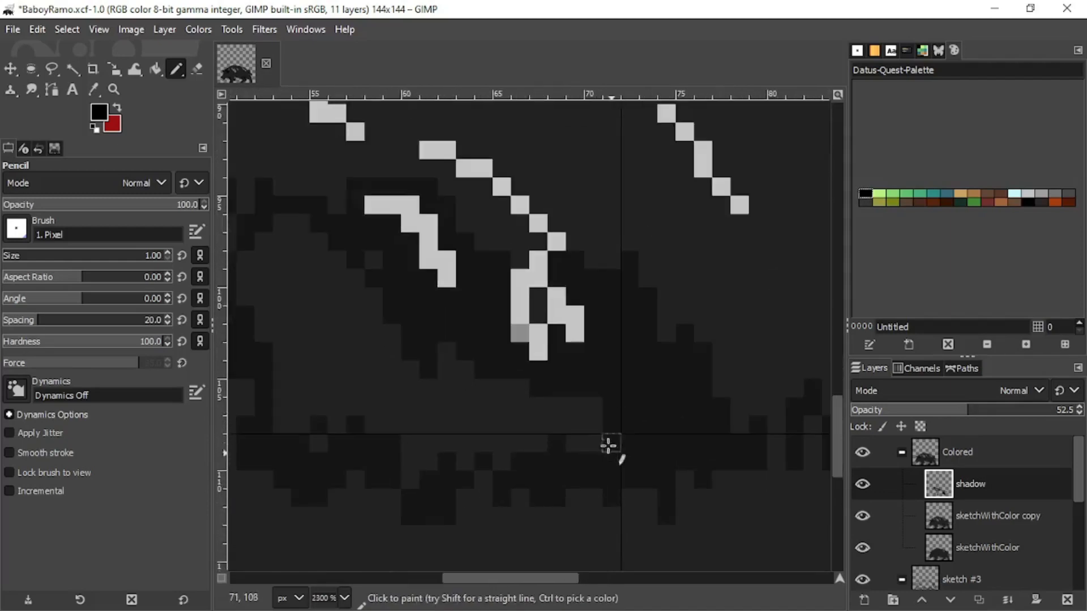
# Step: Fill the shoulder area beneath the light grey marks with shadow, leaving scattered lighter pixels as fur texture
pyautogui.moveTo(612, 444)
pyautogui.mouseDown()
pyautogui.moveTo(547, 440)
pyautogui.moveTo(449, 376)
pyautogui.moveTo(439, 413)
pyautogui.mouseUp()
pyautogui.moveTo(453, 459)
pyautogui.mouseDown()
pyautogui.moveTo(460, 412)
pyautogui.moveTo(486, 427)
pyautogui.moveTo(491, 365)
pyautogui.moveTo(503, 387)
pyautogui.mouseUp()
pyautogui.moveTo(355, 407)
pyautogui.mouseDown()
pyautogui.moveTo(326, 317)
pyautogui.moveTo(319, 401)
pyautogui.moveTo(296, 331)
pyautogui.moveTo(290, 375)
pyautogui.moveTo(275, 332)
pyautogui.moveTo(444, 421)
pyautogui.mouseUp()
pyautogui.moveTo(446, 367)
pyautogui.mouseDown()
pyautogui.moveTo(448, 303)
pyautogui.moveTo(380, 352)
pyautogui.moveTo(407, 329)
pyautogui.mouseUp()
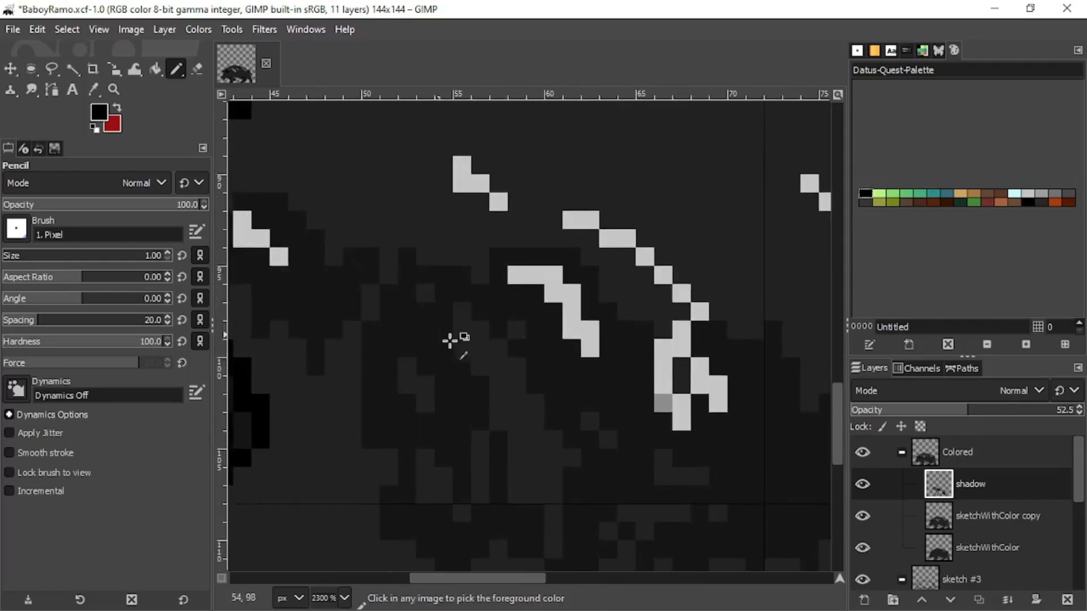
# Step: Shade the boar's snout with pencil strokes from below the eye down towards the mouth
pyautogui.scroll(-4, 455, 391)
pyautogui.moveTo(461, 446)
pyautogui.mouseDown()
pyautogui.moveTo(655, 407)
pyautogui.moveTo(519, 491)
pyautogui.moveTo(511, 516)
pyautogui.moveTo(673, 415)
pyautogui.mouseUp()
pyautogui.scroll(2, 654, 407)
pyautogui.scroll(1, 553, 465)
pyautogui.scroll(-4, 553, 466)
pyautogui.scroll(3, 618, 428)
pyautogui.scroll(1, 589, 439)
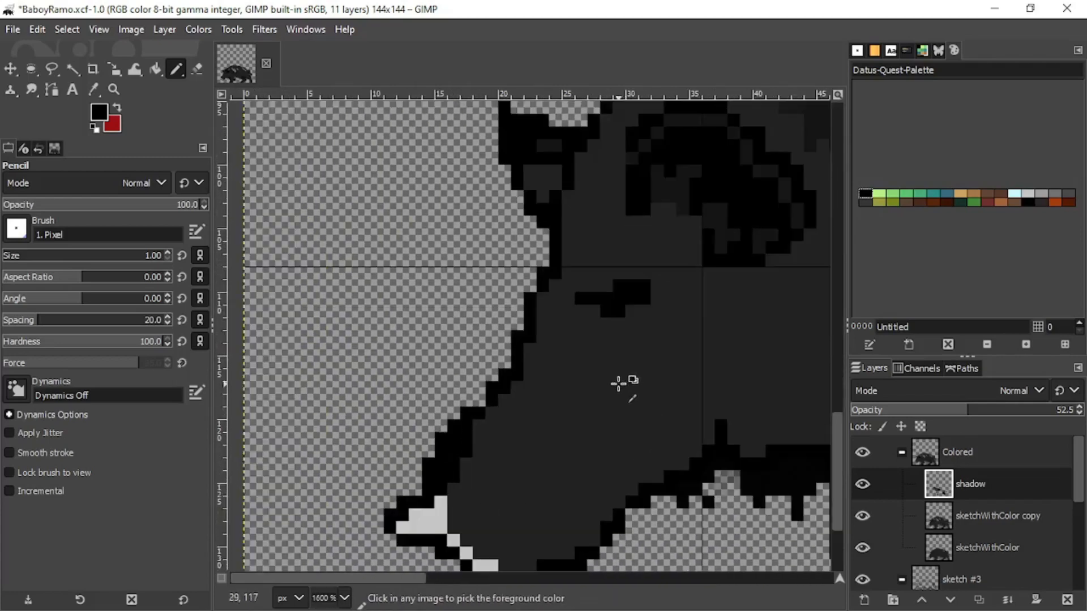
pyautogui.moveTo(583, 335)
pyautogui.mouseDown()
pyautogui.moveTo(587, 370)
pyautogui.moveTo(607, 392)
pyautogui.mouseUp()
pyautogui.scroll(2, 607, 393)
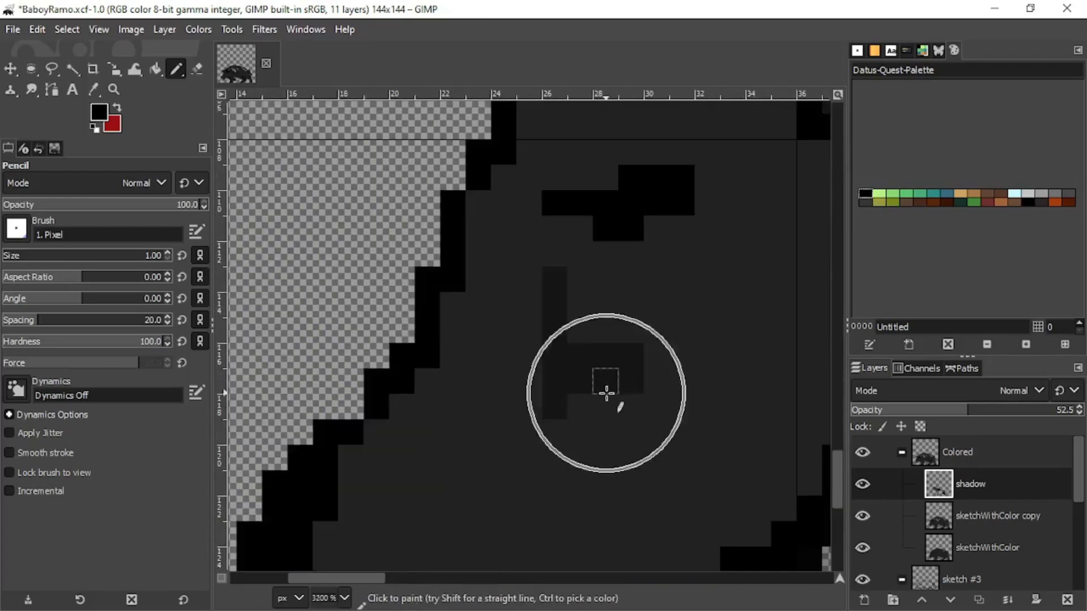
pyautogui.moveTo(584, 238)
pyautogui.mouseDown()
pyautogui.moveTo(574, 279)
pyautogui.moveTo(557, 232)
pyautogui.moveTo(535, 253)
pyautogui.moveTo(509, 297)
pyautogui.moveTo(521, 333)
pyautogui.moveTo(508, 358)
pyautogui.moveTo(506, 346)
pyautogui.moveTo(485, 358)
pyautogui.moveTo(456, 398)
pyautogui.moveTo(413, 500)
pyautogui.moveTo(457, 475)
pyautogui.moveTo(578, 342)
pyautogui.moveTo(555, 384)
pyautogui.moveTo(534, 363)
pyautogui.moveTo(541, 427)
pyautogui.moveTo(513, 408)
pyautogui.moveTo(515, 465)
pyautogui.moveTo(533, 456)
pyautogui.moveTo(515, 476)
pyautogui.moveTo(539, 506)
pyautogui.moveTo(563, 506)
pyautogui.moveTo(568, 527)
pyautogui.mouseUp()
pyautogui.scroll(-2, 456, 475)
pyautogui.scroll(2, 623, 310)
pyautogui.moveTo(630, 504); pyautogui.dragTo(543, 357)
pyautogui.moveTo(510, 408)
pyautogui.mouseDown()
pyautogui.moveTo(514, 454)
pyautogui.moveTo(559, 462)
pyautogui.moveTo(613, 368)
pyautogui.moveTo(650, 375)
pyautogui.moveTo(529, 376)
pyautogui.moveTo(473, 298)
pyautogui.moveTo(491, 259)
pyautogui.mouseUp()
# Step: Extend the snout shadow along the lower jaw and up the bridge of the snout to the eye
pyautogui.scroll(-4, 678, 286)
pyautogui.moveTo(676, 298); pyautogui.dragTo(496, 404)
pyautogui.scroll(2, 496, 404)
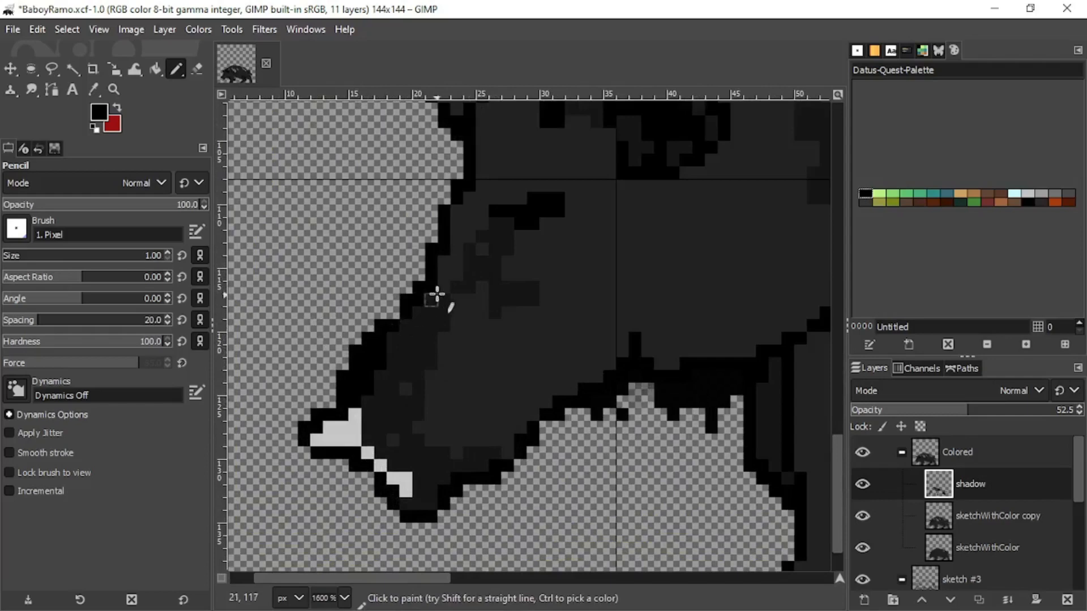
pyautogui.moveTo(437, 295); pyautogui.dragTo(454, 244)
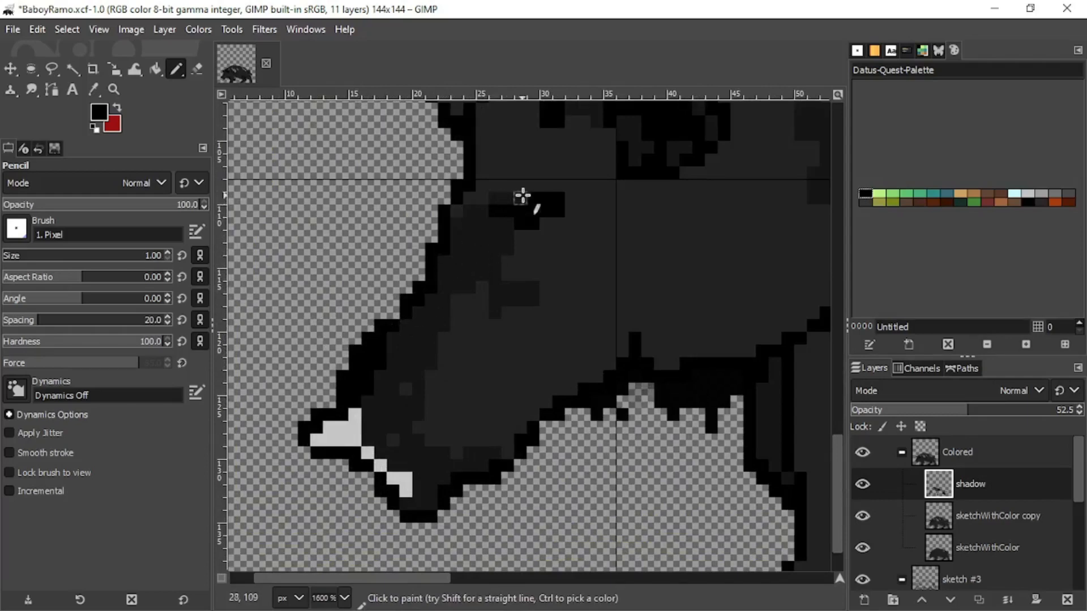
# Step: Paint shadow on the forehead between the two ears, down to just above the eye
pyautogui.scroll(-2, 485, 317)
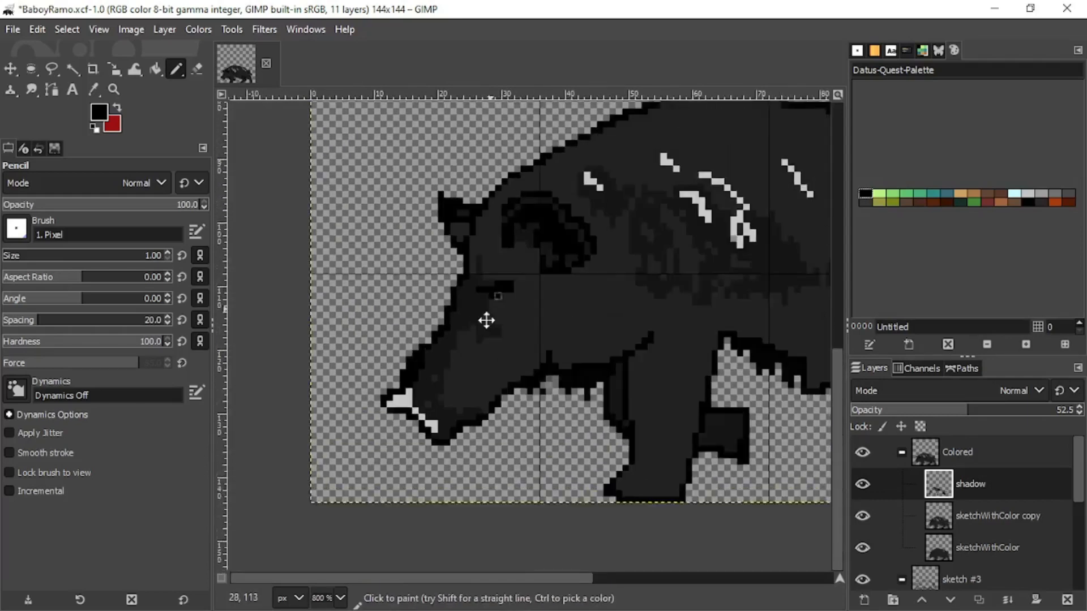
pyautogui.scroll(2, 417, 298)
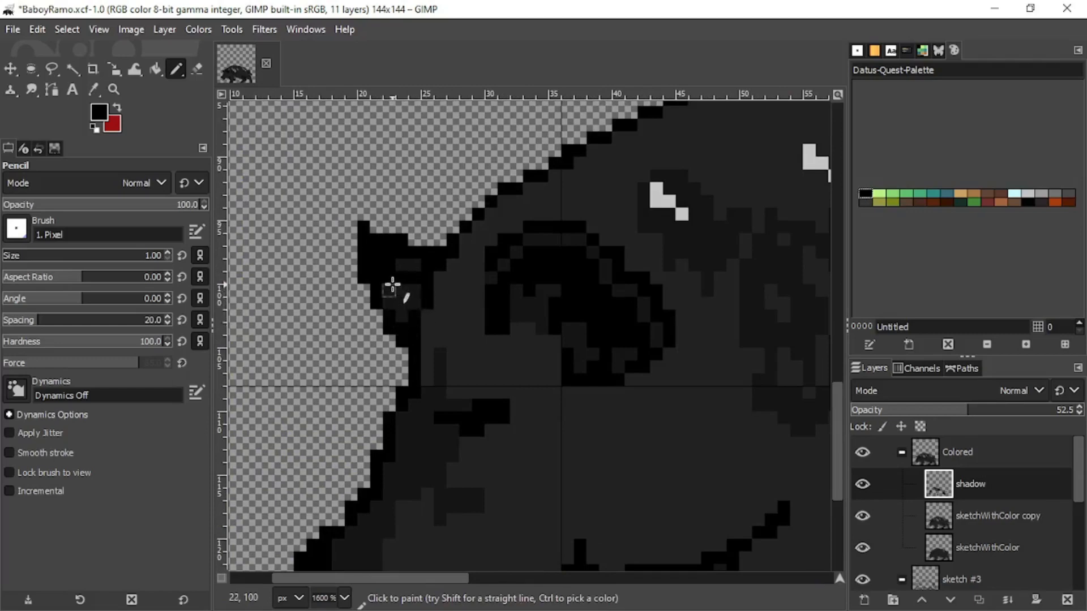
pyautogui.moveTo(436, 338); pyautogui.dragTo(442, 368)
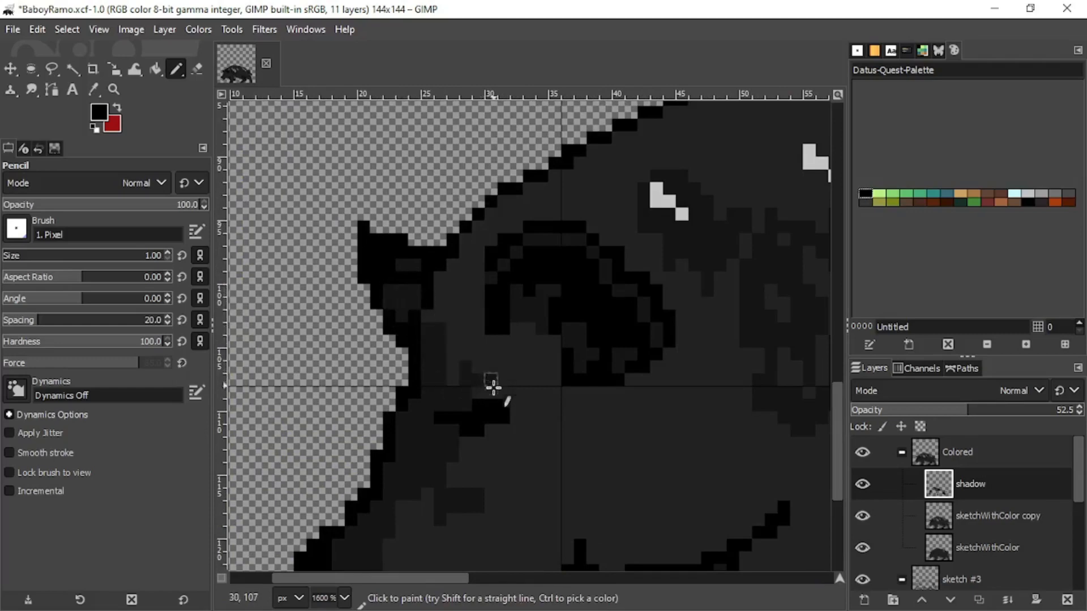
pyautogui.moveTo(493, 388)
pyautogui.mouseDown()
pyautogui.moveTo(461, 378)
pyautogui.moveTo(453, 338)
pyautogui.mouseUp()
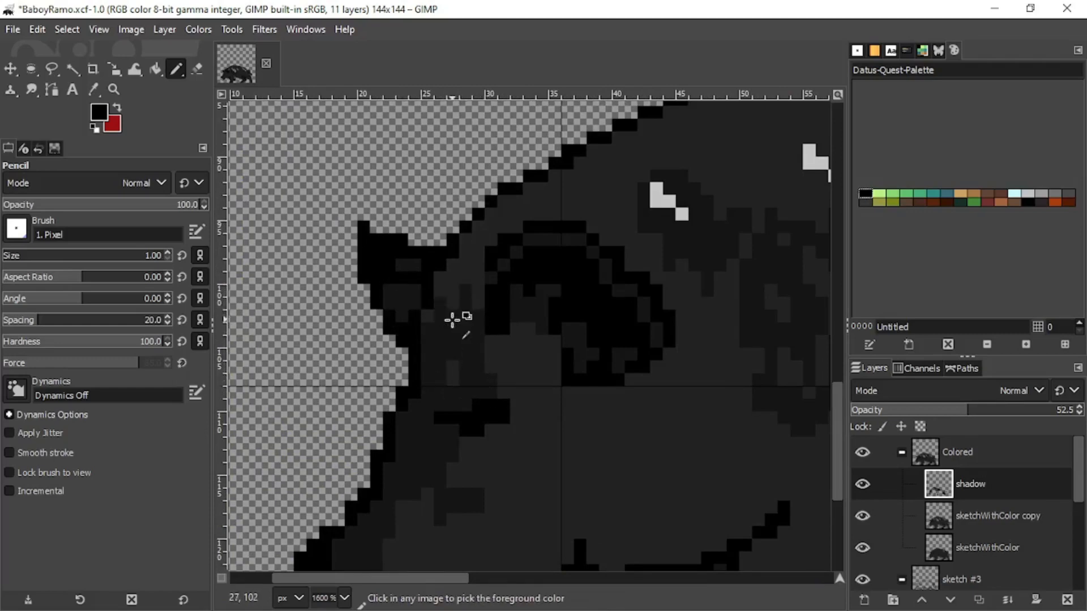
pyautogui.scroll(-2, 454, 317)
pyautogui.scroll(2, 483, 325)
# Step: Shade the area behind and below the eye and continue the shadow across the cheek to the lower snout
pyautogui.moveTo(514, 328)
pyautogui.mouseDown()
pyautogui.moveTo(534, 437)
pyautogui.moveTo(507, 469)
pyautogui.moveTo(508, 450)
pyautogui.moveTo(505, 485)
pyautogui.moveTo(462, 484)
pyautogui.mouseUp()
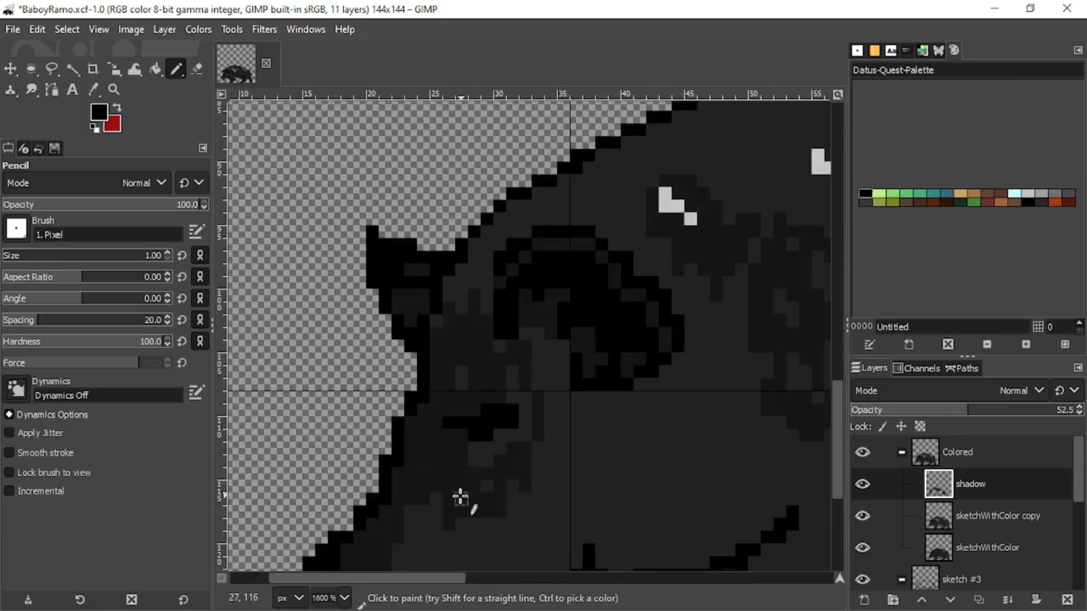
pyautogui.scroll(-2, 481, 497)
pyautogui.scroll(2, 491, 389)
pyautogui.scroll(-2, 453, 418)
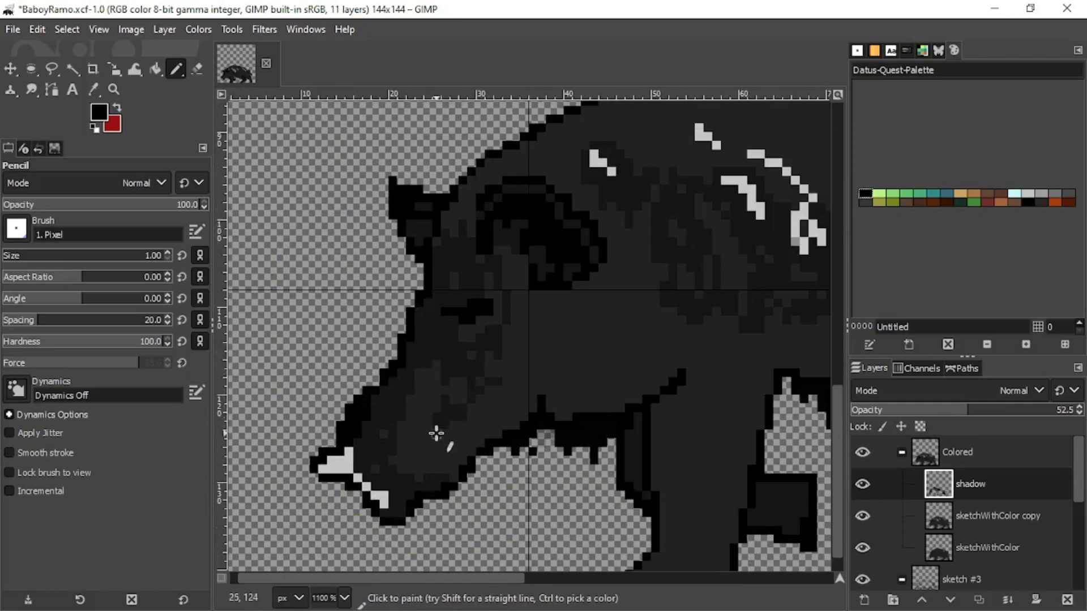
pyautogui.scroll(3, 424, 424)
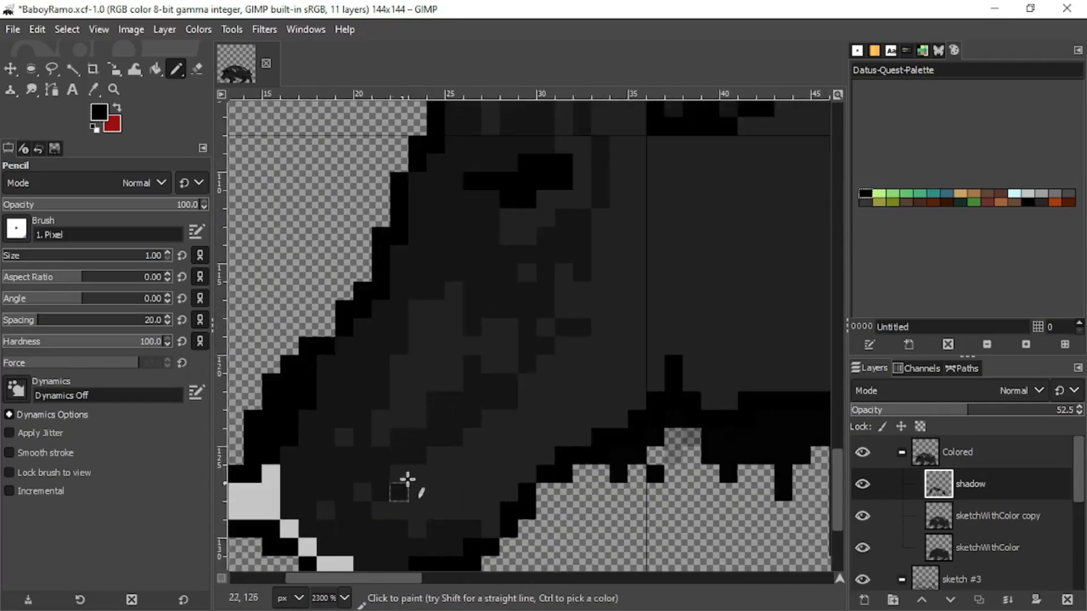
pyautogui.scroll(-3, 468, 398)
pyautogui.scroll(-3, 468, 398)
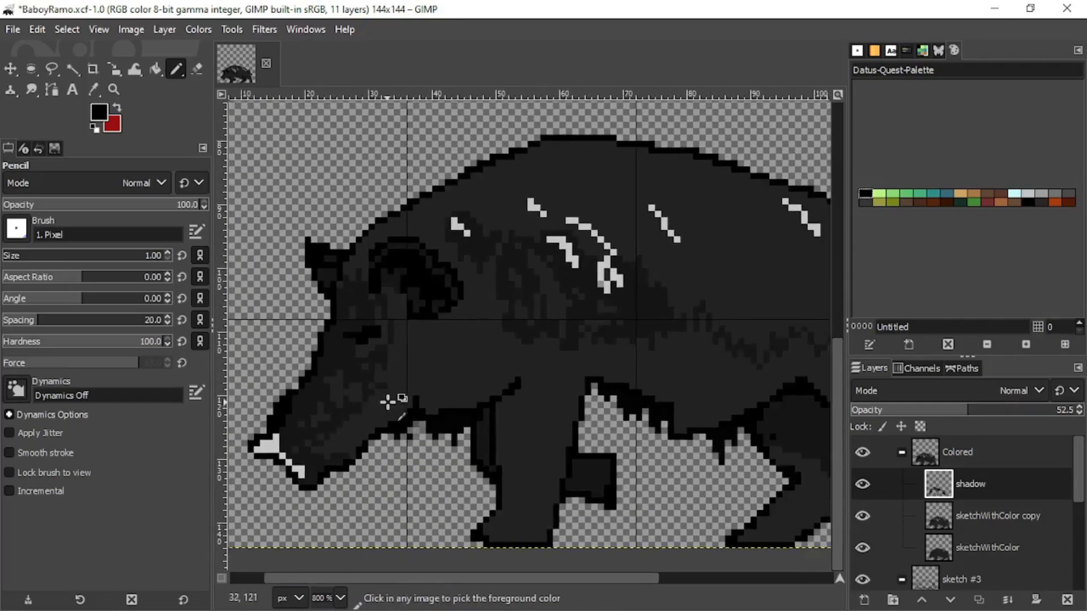
# Step: Draw a jagged upper shadow line across the flank from the shoulder shadow to below the rear light grey marks
pyautogui.scroll(1, 456, 396)
pyautogui.scroll(2, 487, 369)
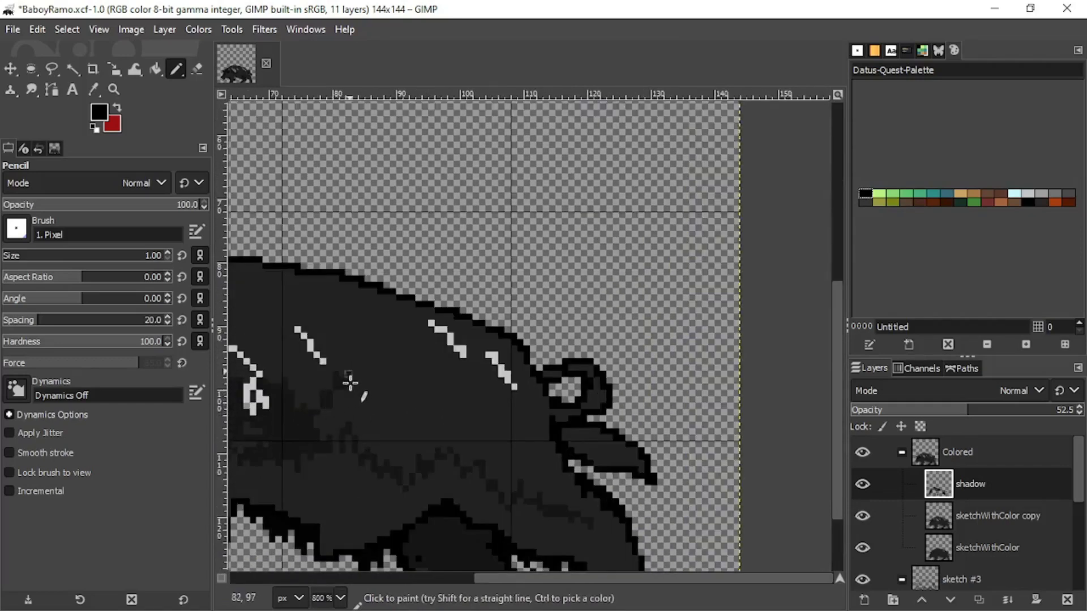
pyautogui.moveTo(363, 408); pyautogui.dragTo(363, 340)
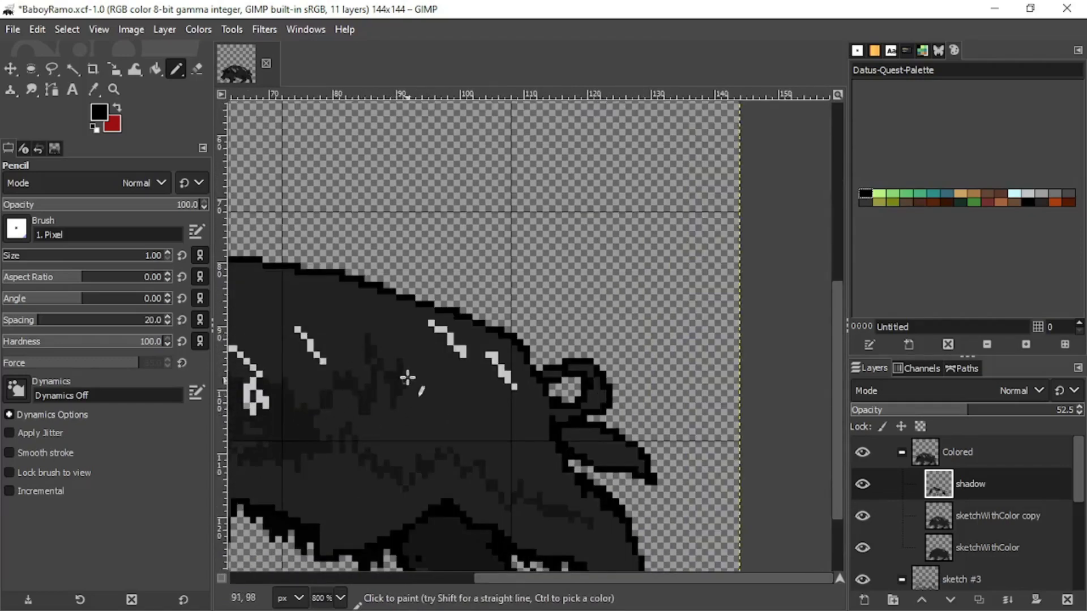
pyautogui.press('ctrl')
pyautogui.moveTo(485, 415); pyautogui.dragTo(418, 412)
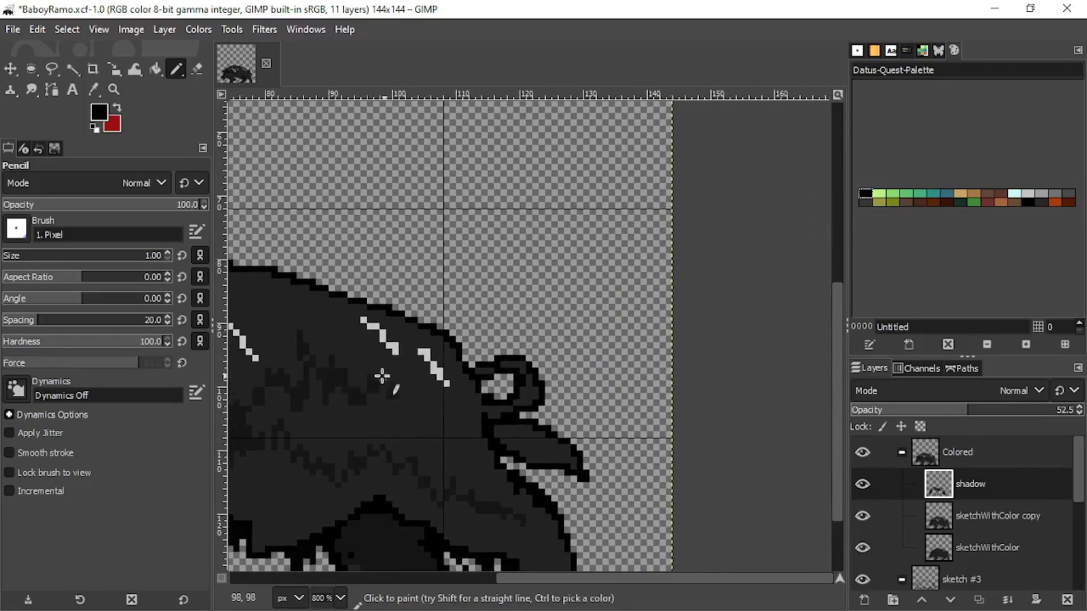
# Step: Continue the jagged shadow line to the rump below the tail and fill the patch above the hind leg
pyautogui.moveTo(363, 379); pyautogui.dragTo(479, 484)
pyautogui.scroll(1, 483, 476)
pyautogui.scroll(-2, 461, 459)
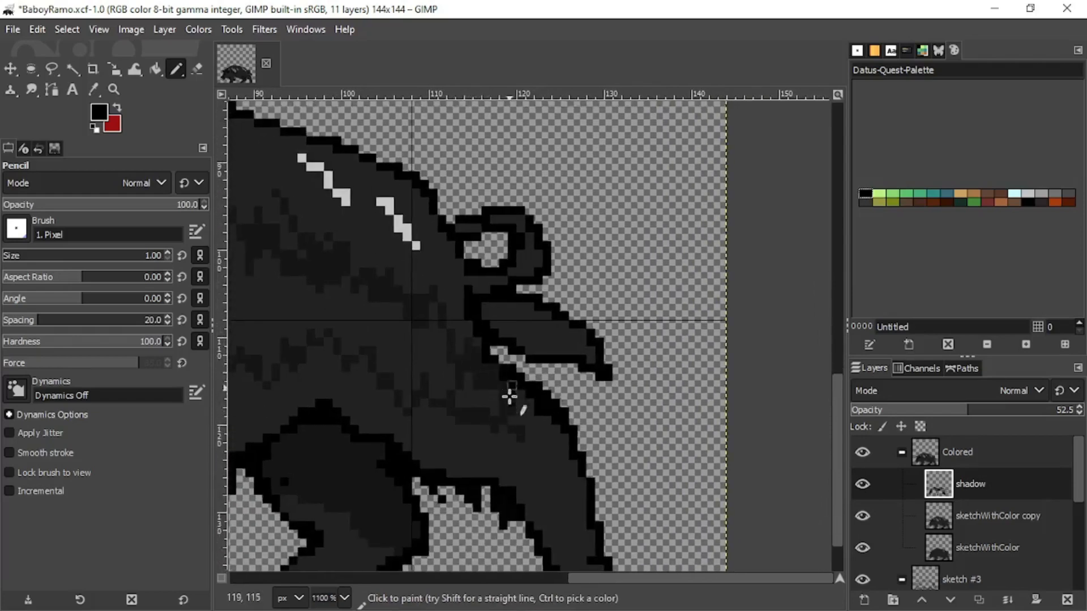
pyautogui.moveTo(522, 406); pyautogui.dragTo(525, 403)
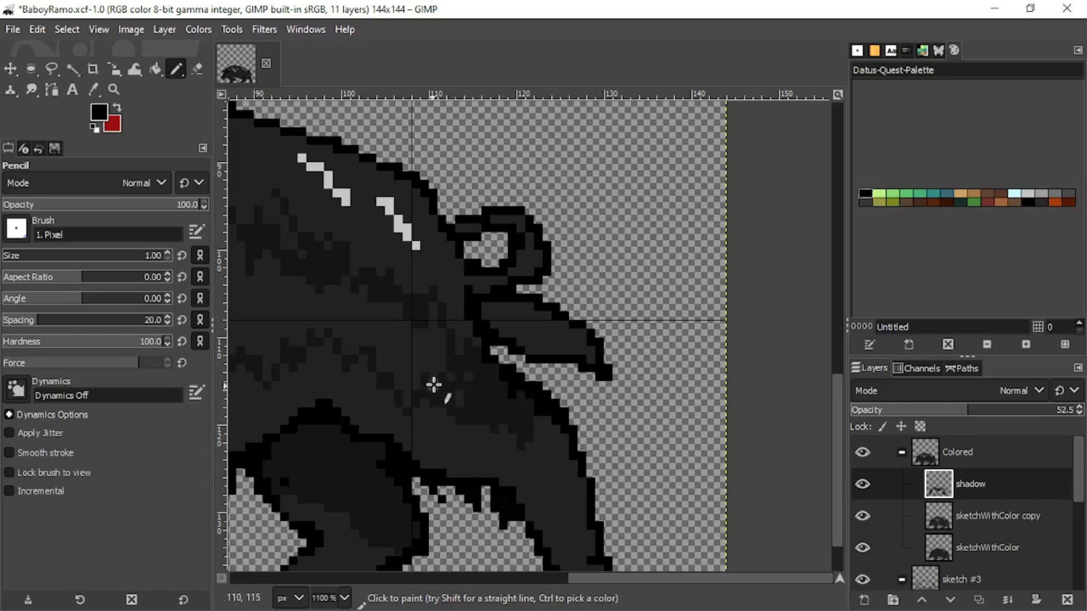
pyautogui.scroll(-3, 434, 385)
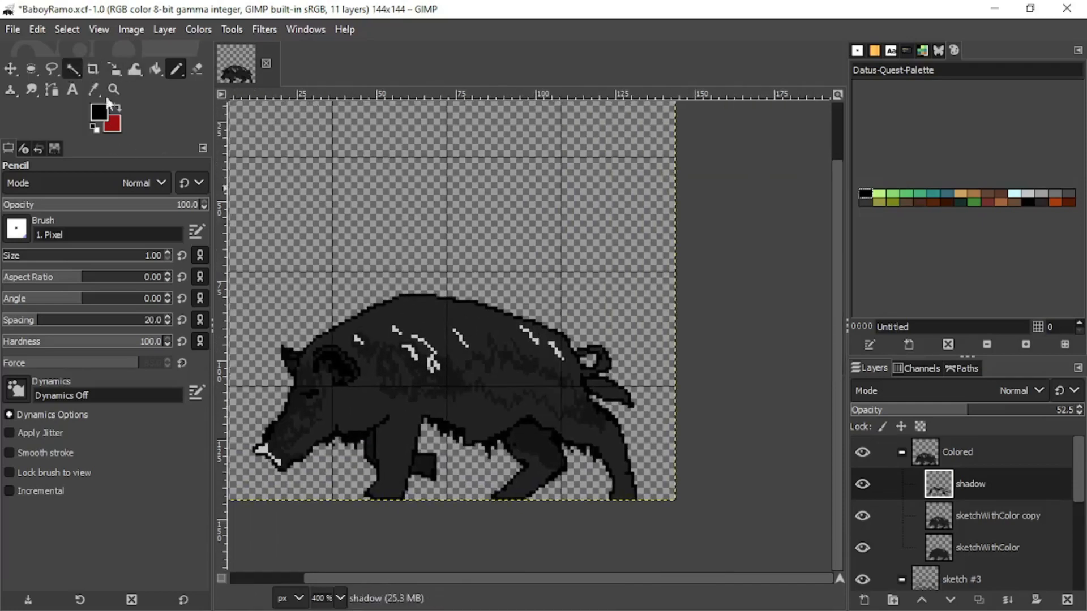
pyautogui.press('u')
pyautogui.click(509, 379)
pyautogui.scroll(3, 513, 378)
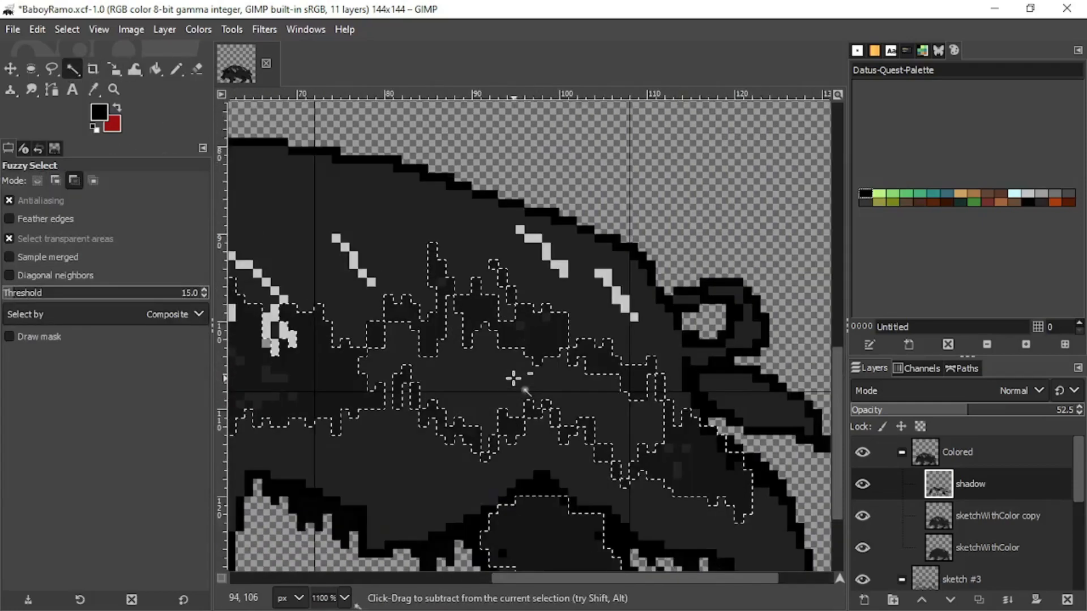
pyautogui.scroll(1, 513, 378)
pyautogui.hotkey('ctrl', 'z')
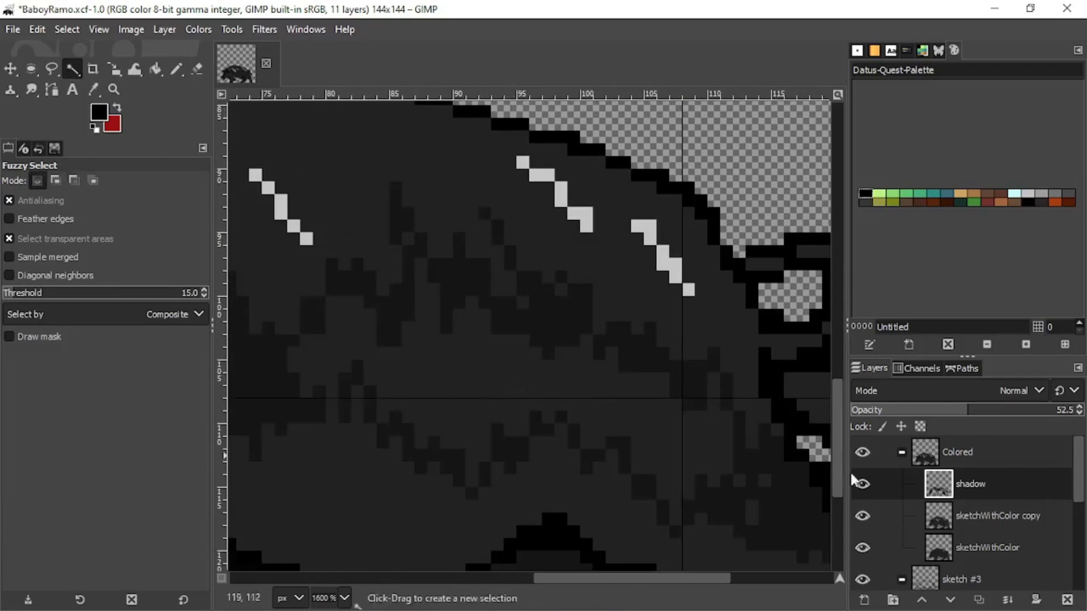
# Step: Fuzzy-select the boar's dark grey body on the sketchWithColor copy layer, with the shadow layer active again for painting
pyautogui.click(974, 517)
pyautogui.click(501, 389)
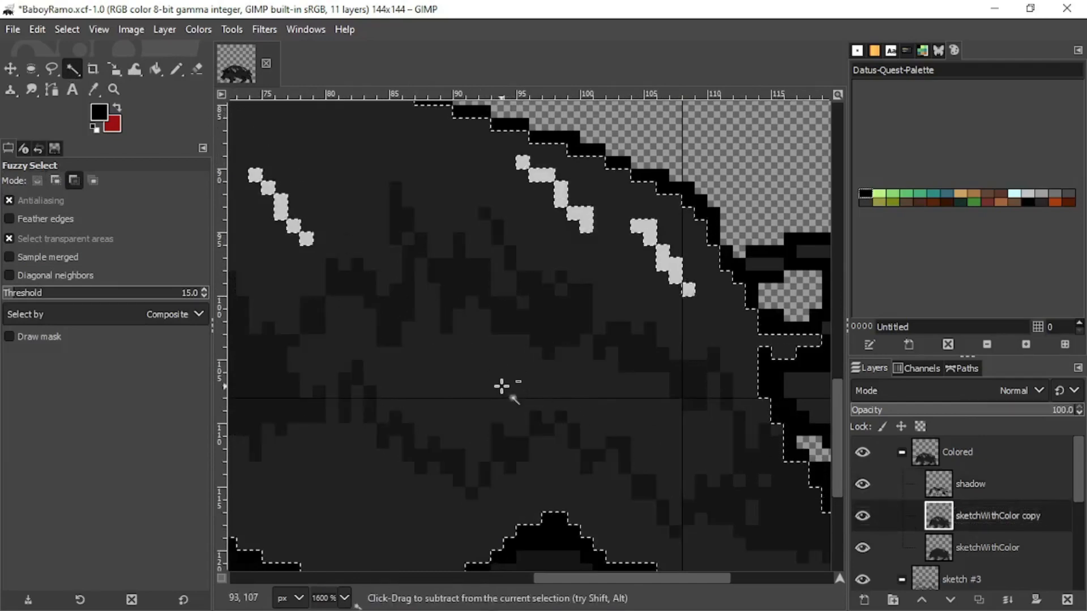
pyautogui.click(970, 484)
# Step: Pencil textured shadow between the two jagged flank lines within the body selection, and clear the selection
pyautogui.scroll(-4, 553, 333)
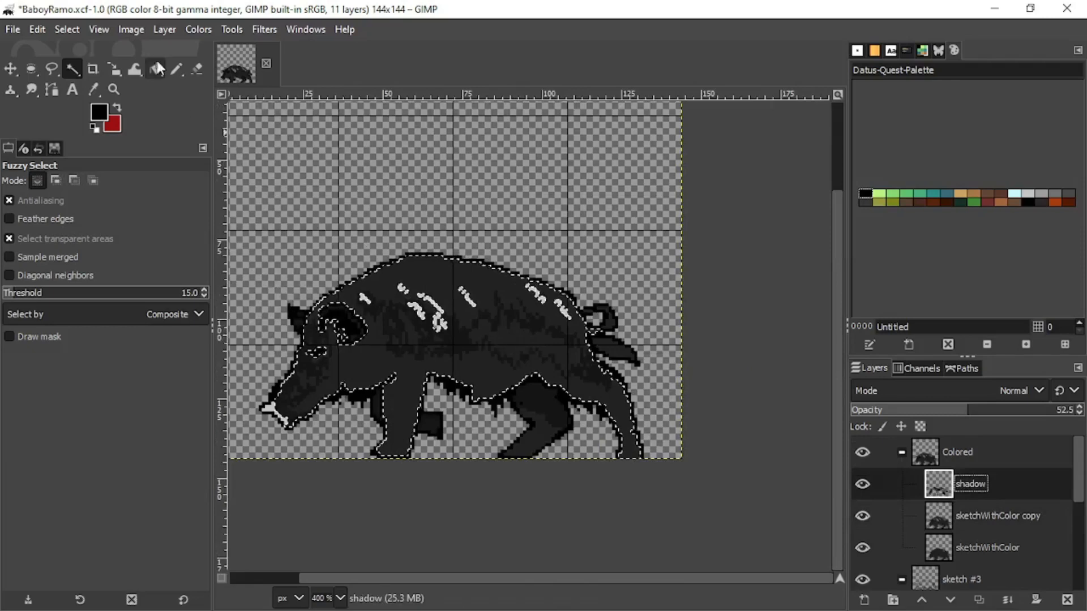
pyautogui.click(177, 69)
pyautogui.scroll(4, 362, 317)
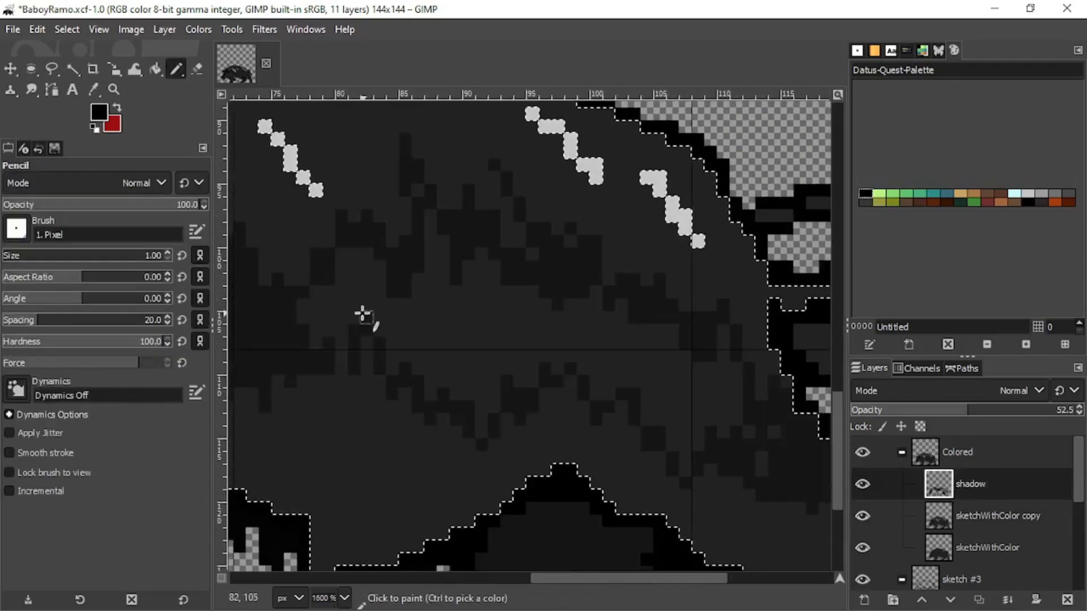
pyautogui.moveTo(362, 313)
pyautogui.mouseDown()
pyautogui.moveTo(340, 278)
pyautogui.moveTo(332, 315)
pyautogui.moveTo(316, 322)
pyautogui.moveTo(366, 307)
pyautogui.moveTo(406, 367)
pyautogui.moveTo(433, 330)
pyautogui.moveTo(453, 357)
pyautogui.moveTo(479, 320)
pyautogui.moveTo(492, 398)
pyautogui.moveTo(535, 331)
pyautogui.moveTo(584, 314)
pyautogui.moveTo(552, 297)
pyautogui.moveTo(519, 296)
pyautogui.moveTo(512, 312)
pyautogui.moveTo(509, 303)
pyautogui.moveTo(519, 322)
pyautogui.moveTo(584, 330)
pyautogui.moveTo(608, 370)
pyautogui.moveTo(648, 389)
pyautogui.moveTo(671, 425)
pyautogui.moveTo(727, 421)
pyautogui.mouseUp()
pyautogui.scroll(-3, 558, 328)
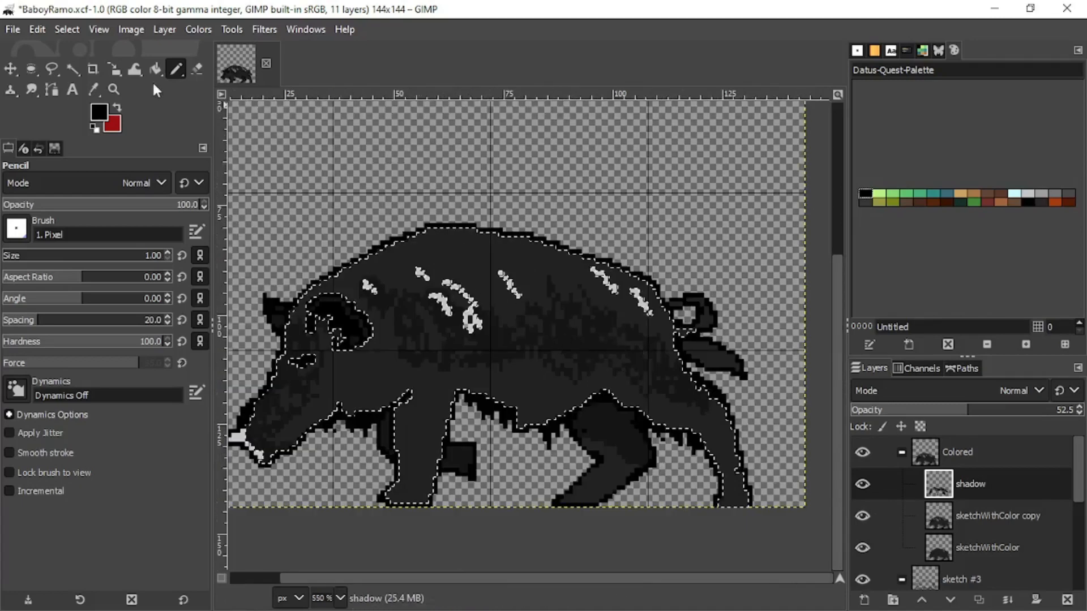
pyautogui.click(74, 32)
pyautogui.click(86, 71)
# Step: Erase the stray shadow pixel covering the lower edge of the loop-shaped light grey mark
pyautogui.scroll(2, 572, 333)
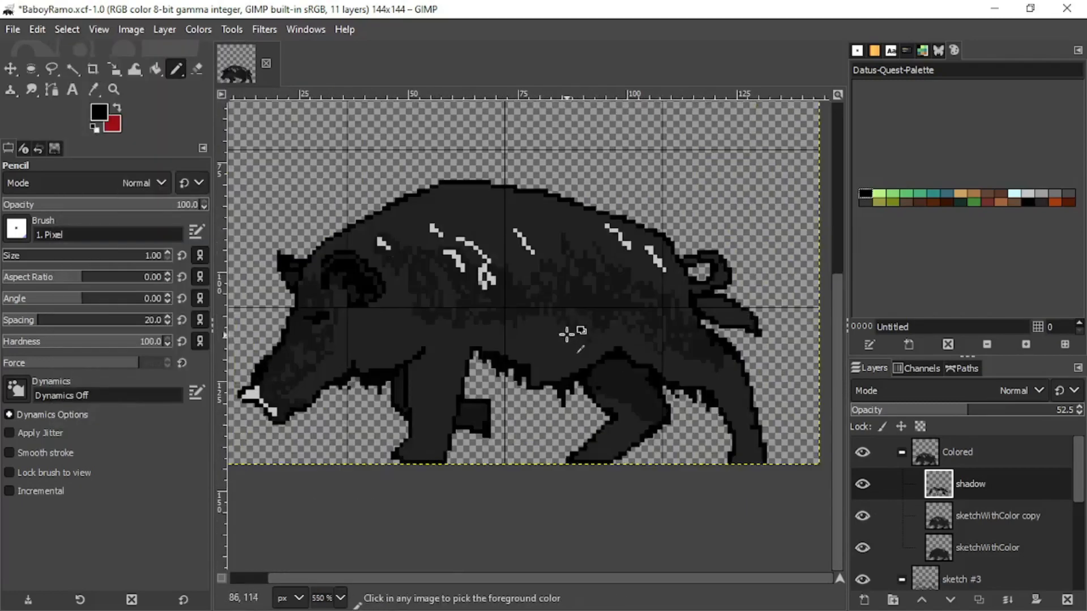
pyautogui.scroll(1, 521, 358)
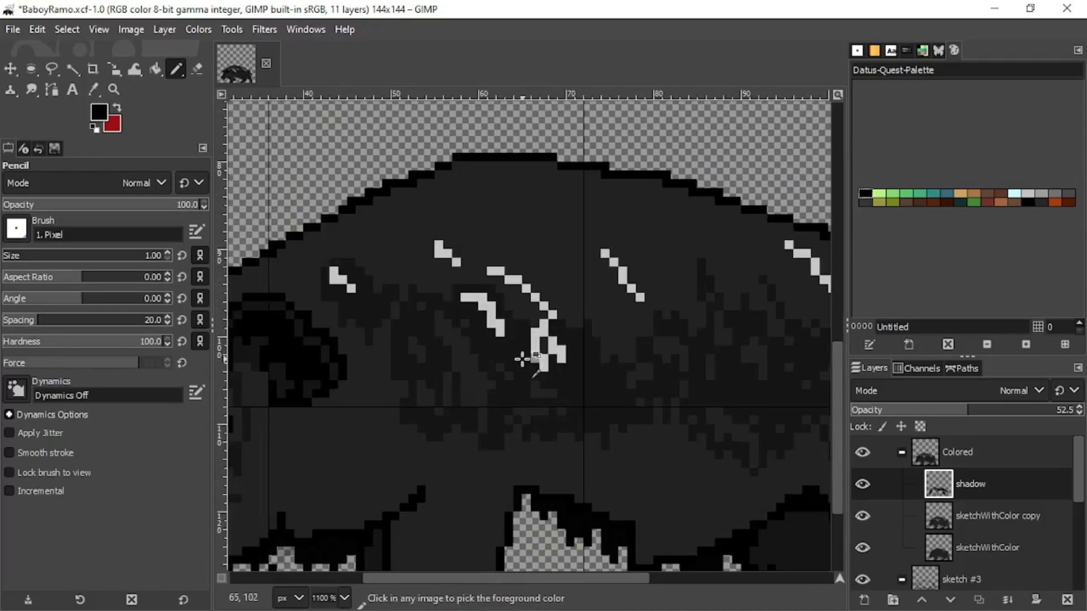
pyautogui.scroll(5, 520, 341)
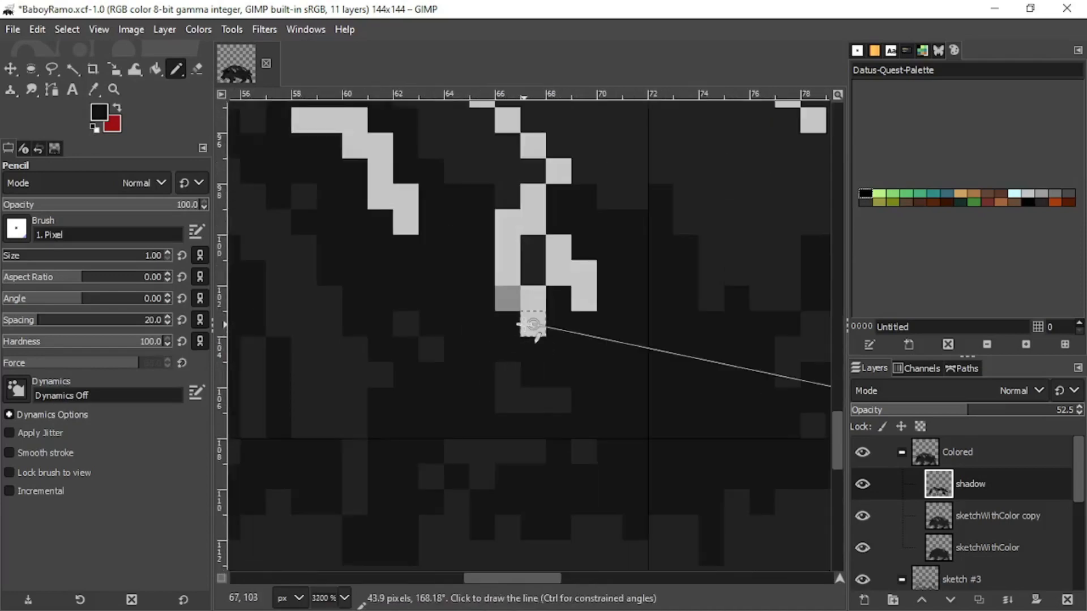
pyautogui.hotkey('shift', 'e')
pyautogui.click(508, 270)
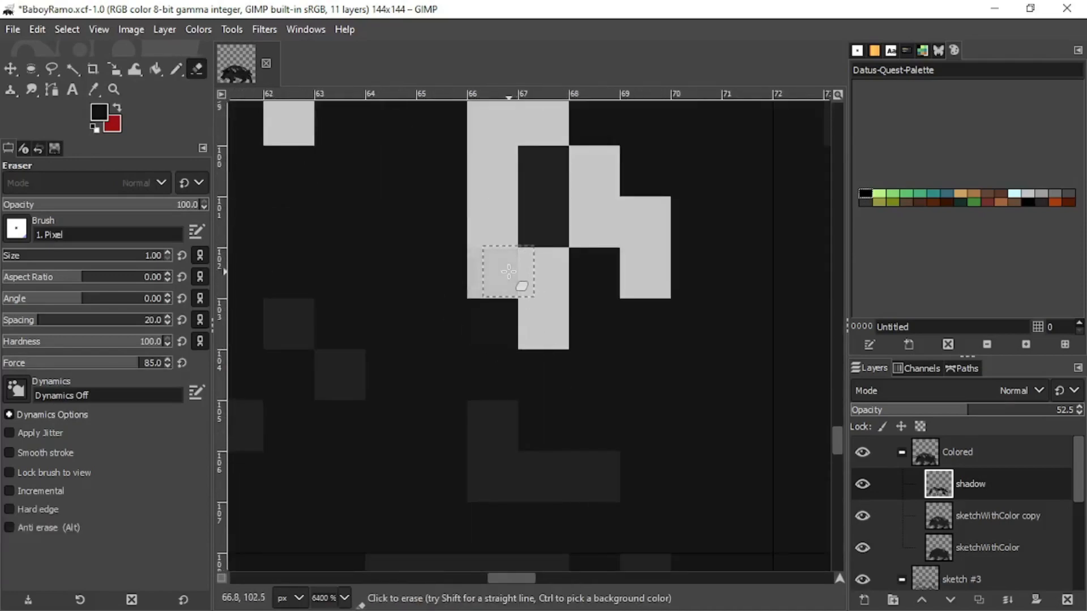
pyautogui.scroll(-10, 508, 272)
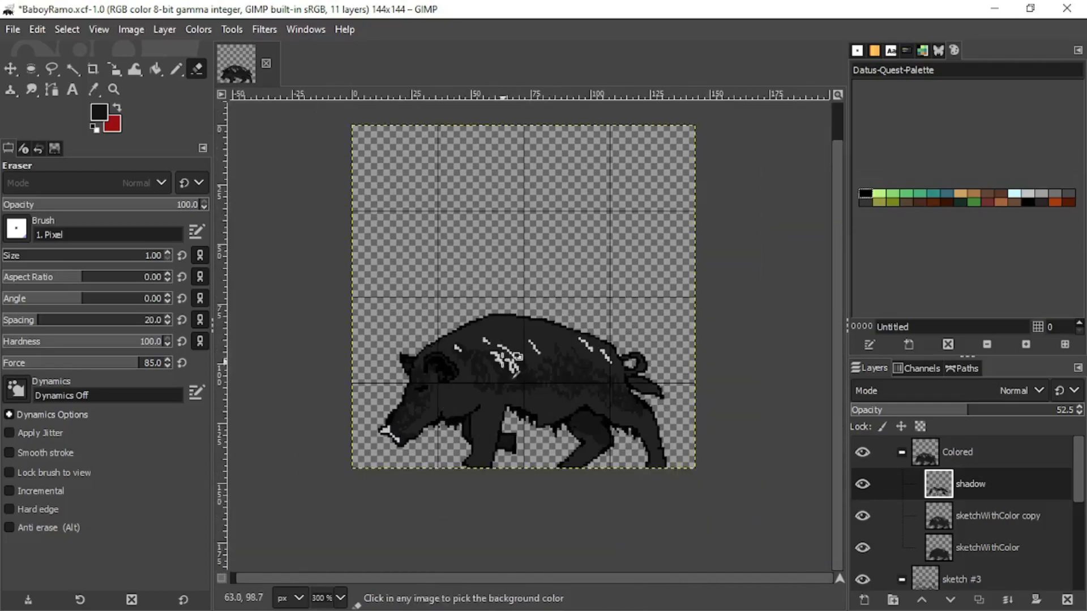
# Step: Switch back to the Pencil tool and save the boar image
pyautogui.scroll(3, 518, 356)
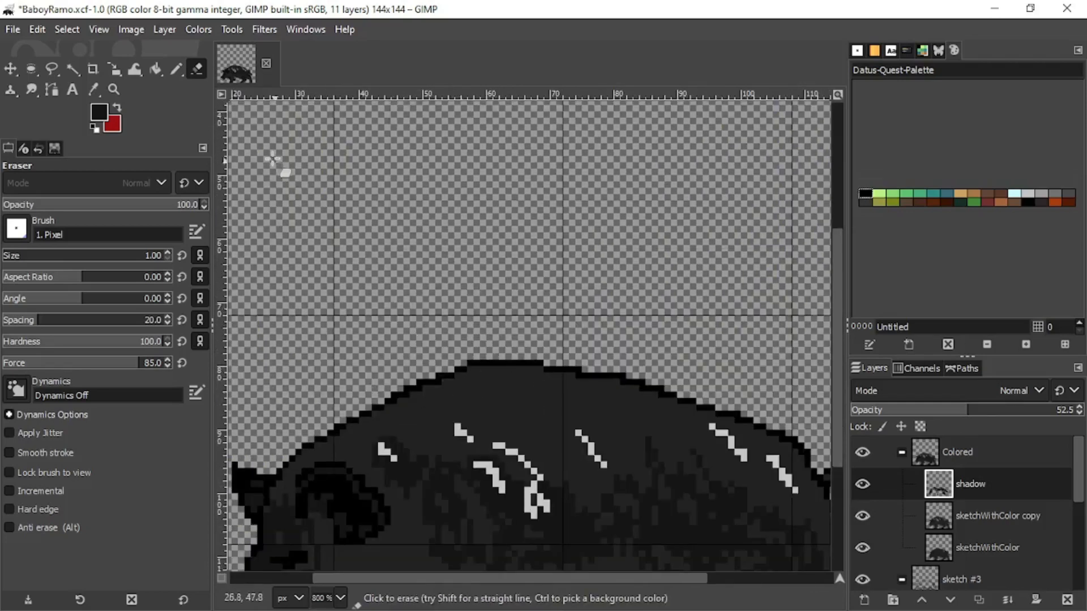
pyautogui.press('n')
pyautogui.scroll(2, 417, 437)
pyautogui.scroll(-4, 417, 437)
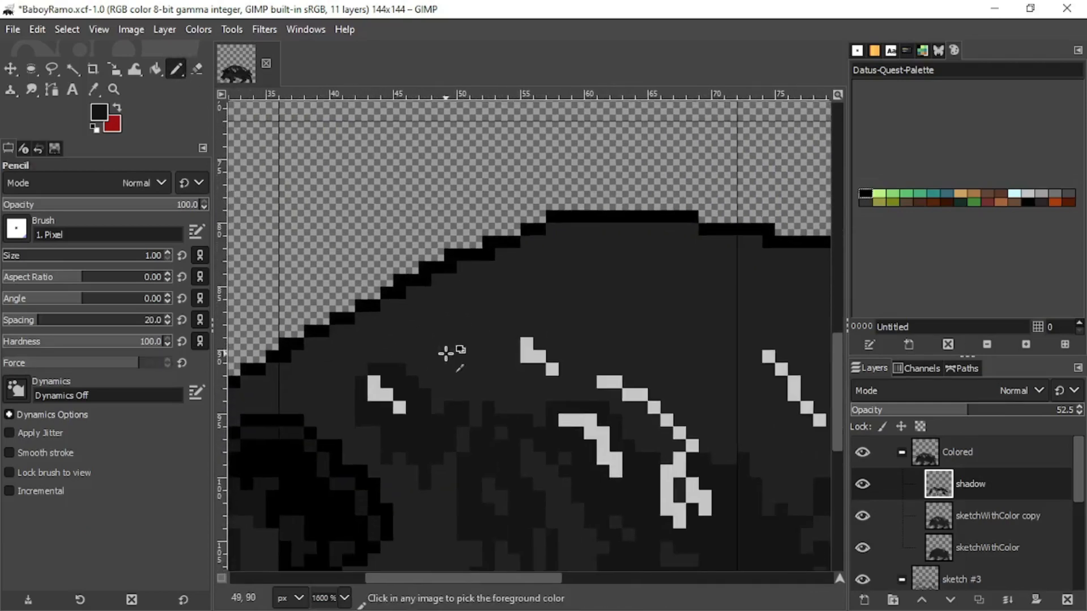
pyautogui.hotkey('ctrl', 's')
pyautogui.scroll(-2, 383, 391)
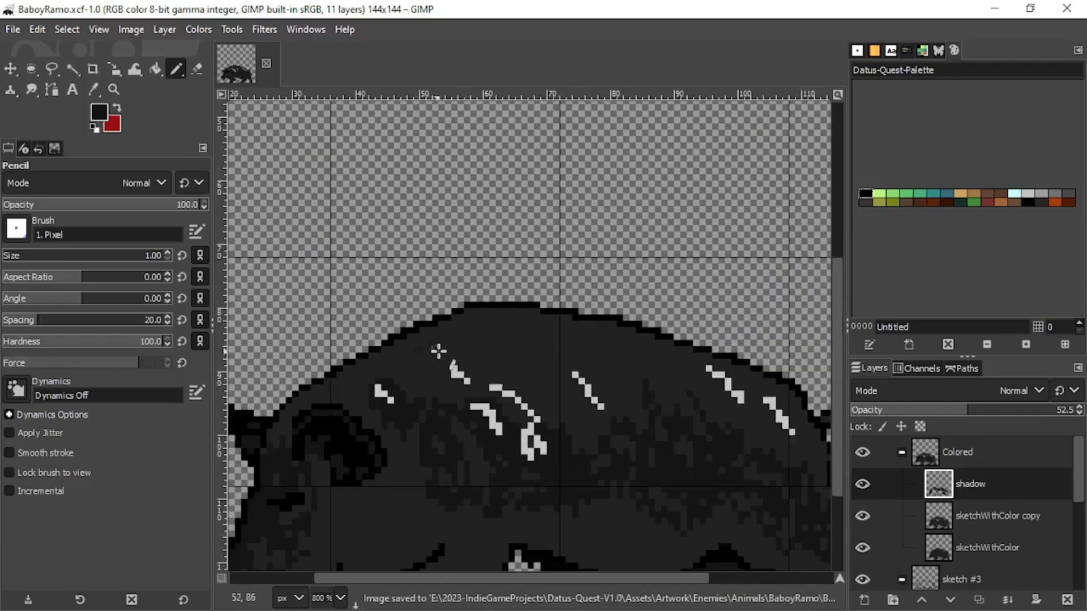
# Step: Pencil a jagged band of shadow just beneath the outline of the boar's upper back, from the shoulder over the hump
pyautogui.click(456, 334)
pyautogui.scroll(3, 464, 329)
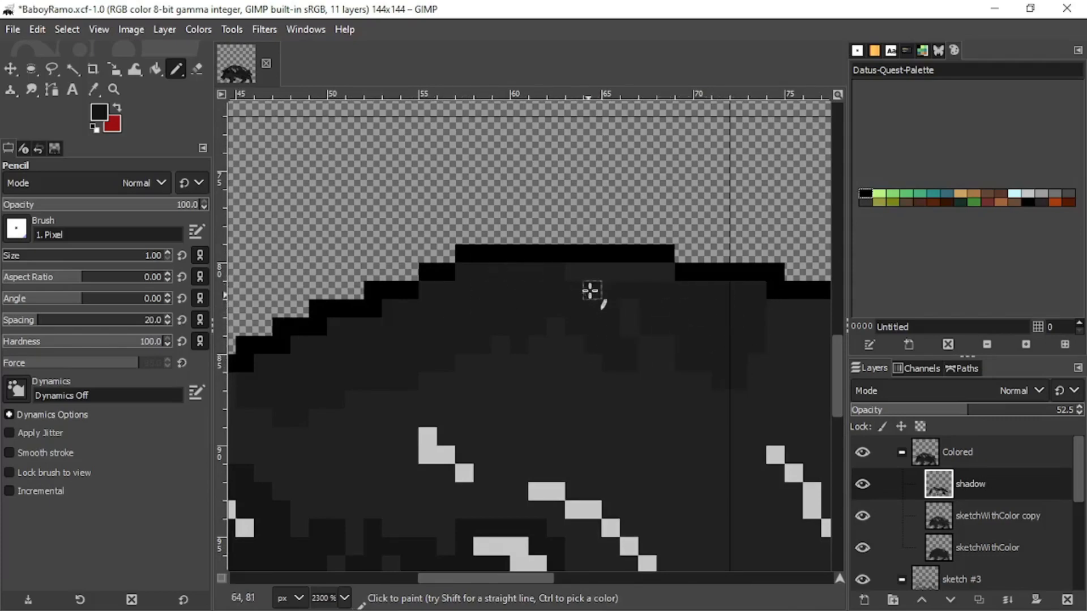
pyautogui.keyDown('ctrl'); pyautogui.scroll(-3, 623, 317); pyautogui.keyUp('ctrl')
pyautogui.keyDown('ctrl'); pyautogui.scroll(2, 487, 294); pyautogui.keyUp('ctrl')
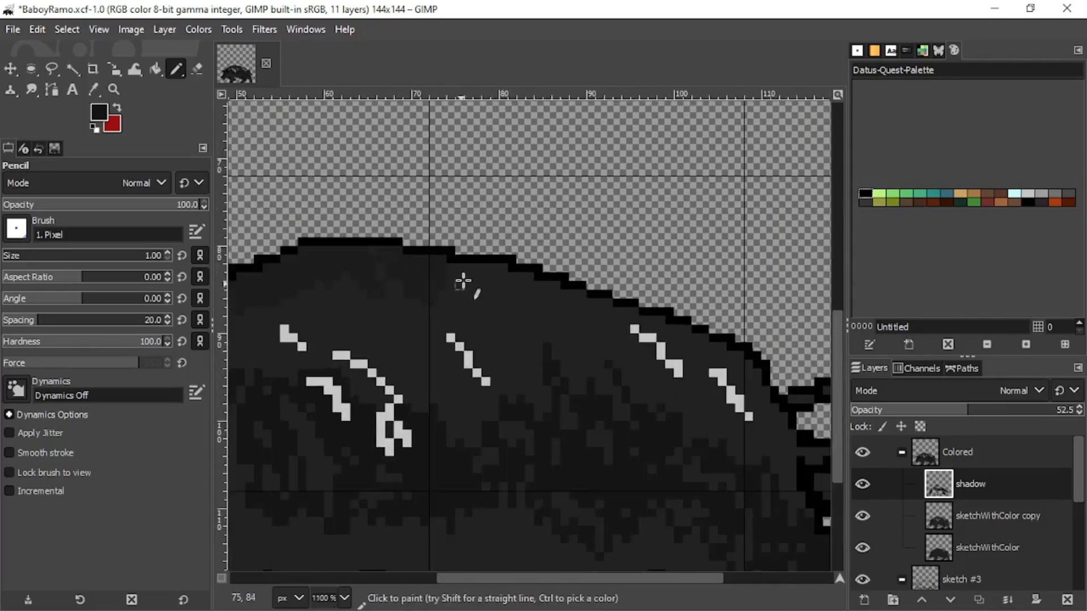
# Step: Extend the jagged back shadow beneath the outline, sloping down from the hump towards the light grey marks near the rump
pyautogui.keyDown('ctrl'); pyautogui.scroll(2, 477, 294); pyautogui.keyUp('ctrl')
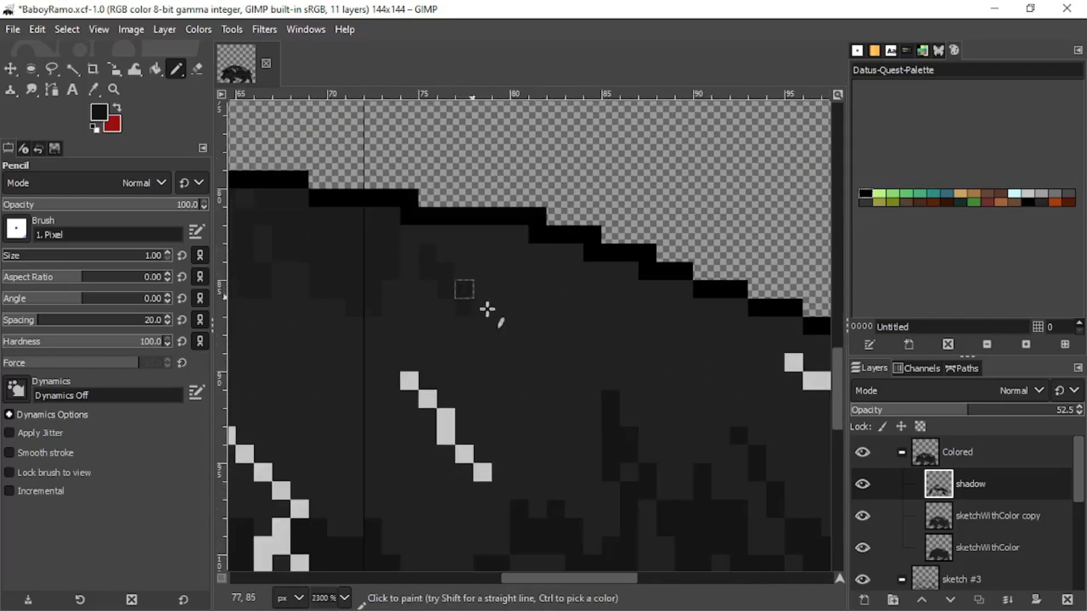
pyautogui.moveTo(487, 309)
pyautogui.mouseDown()
pyautogui.moveTo(591, 362)
pyautogui.moveTo(632, 351)
pyautogui.mouseUp()
pyautogui.keyDown('ctrl'); pyautogui.scroll(-3, 453, 272); pyautogui.keyUp('ctrl')
pyautogui.keyDown('ctrl'); pyautogui.scroll(2, 498, 311); pyautogui.keyUp('ctrl')
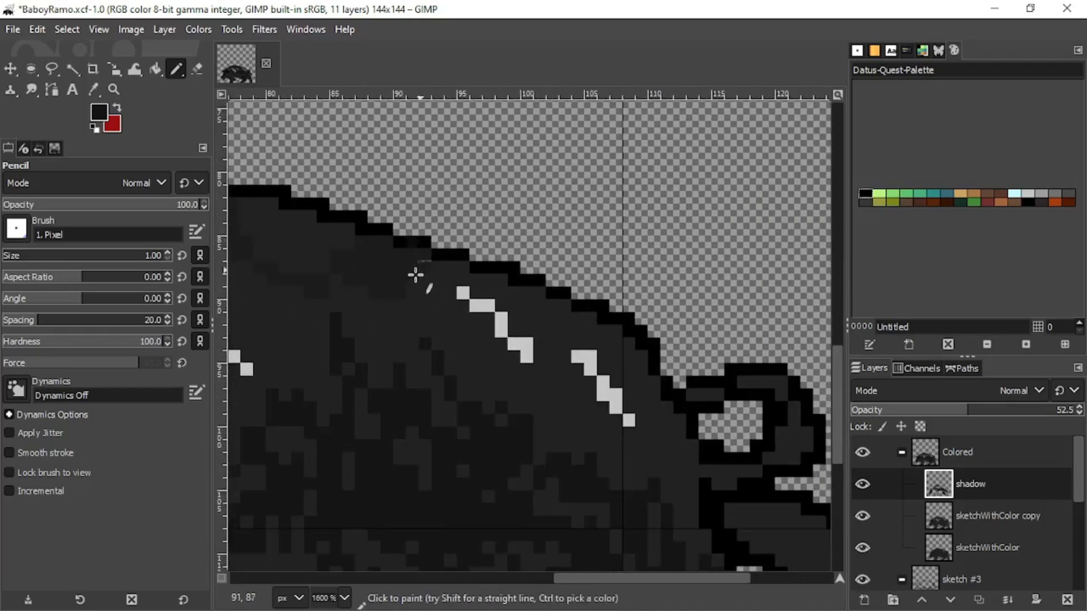
# Step: Erase the stray shadow pixels covering the black back outline above the rump marks
pyautogui.keyDown('ctrl'); pyautogui.scroll(3, 423, 268); pyautogui.keyUp('ctrl')
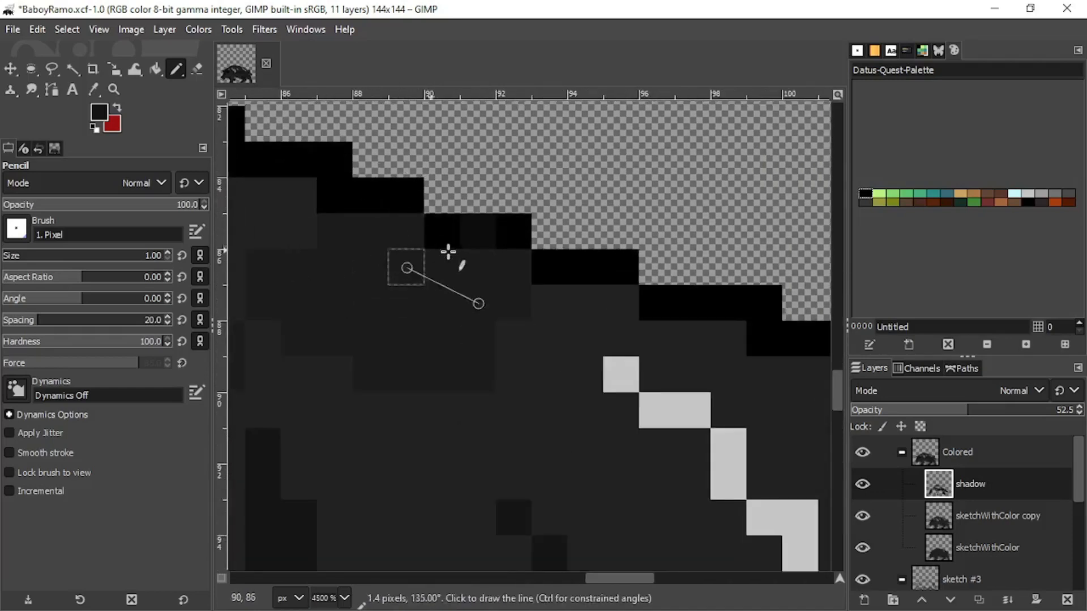
pyautogui.hotkey('shift', 'e')
pyautogui.click(462, 249)
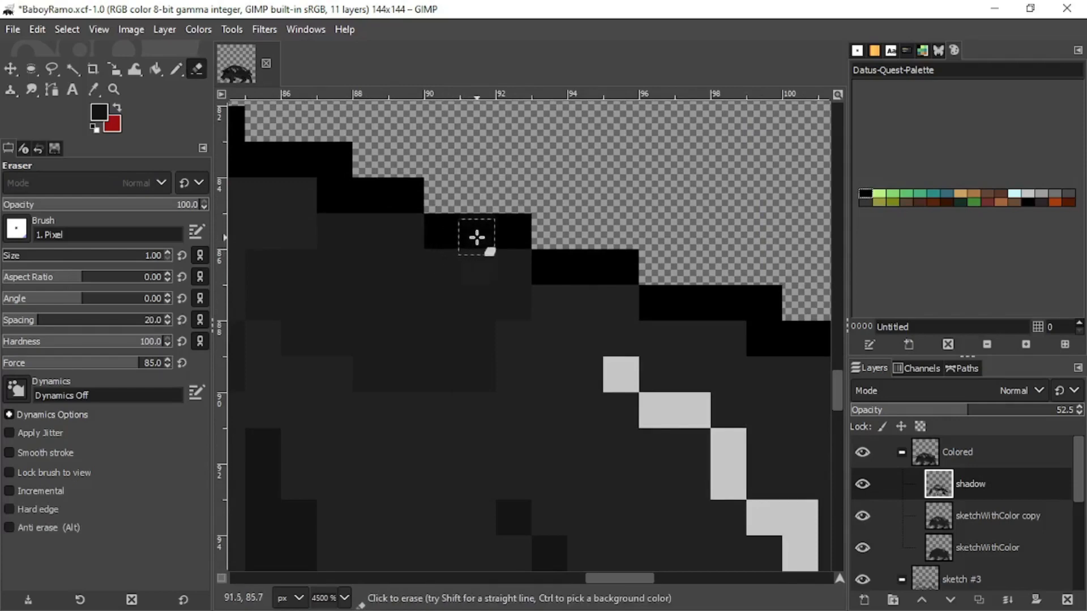
# Step: Pencil shadow between the back outline and the upper light grey rump mark, with a few loose pixels beside the mark
pyautogui.press('n')
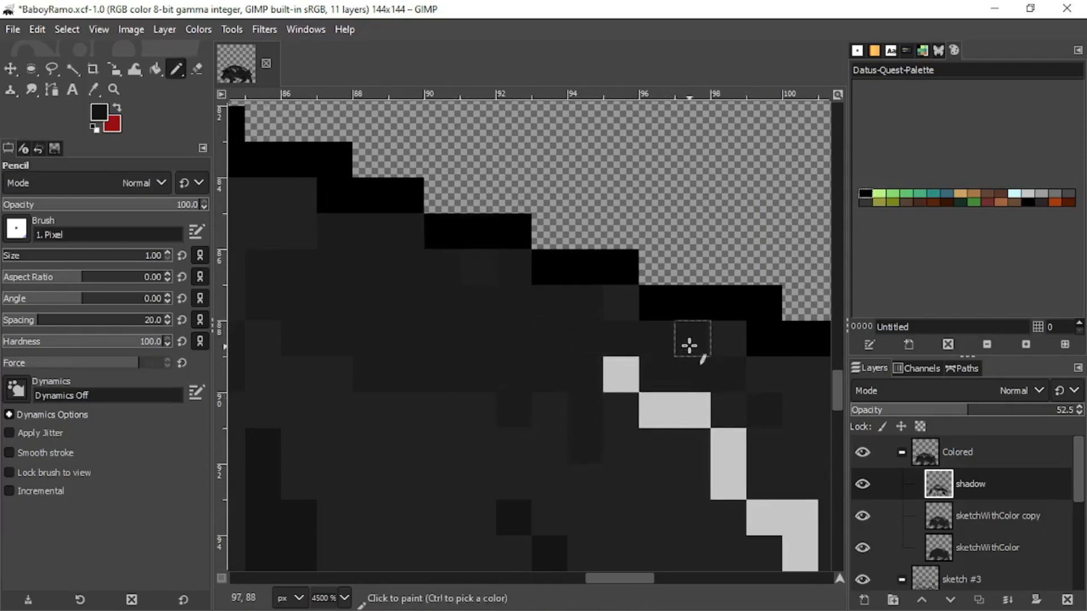
pyautogui.scroll(-3, 673, 401)
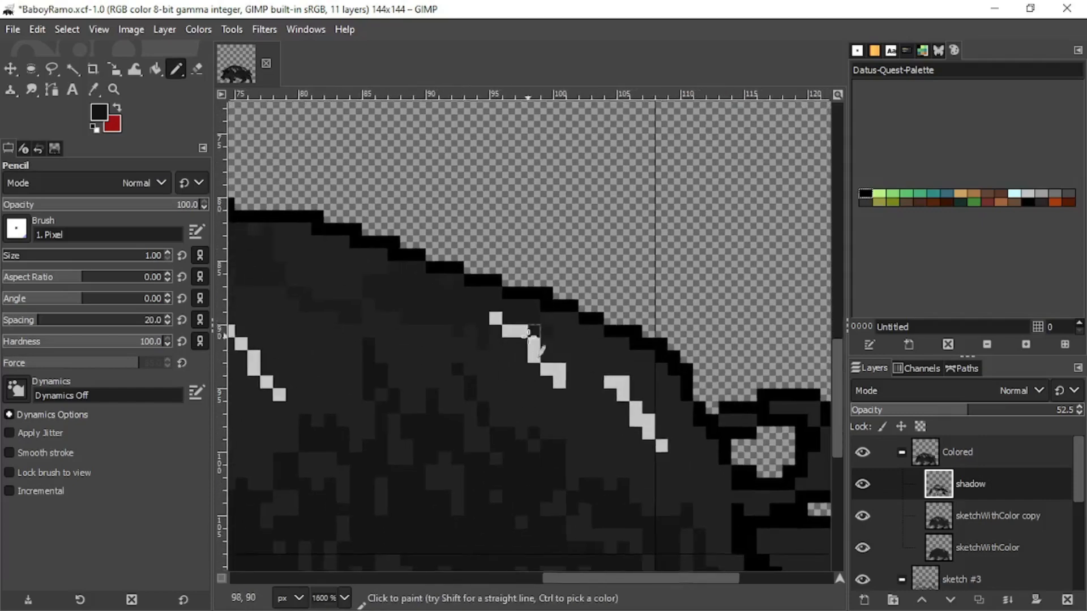
pyautogui.scroll(2, 528, 337)
pyautogui.scroll(-3, 446, 408)
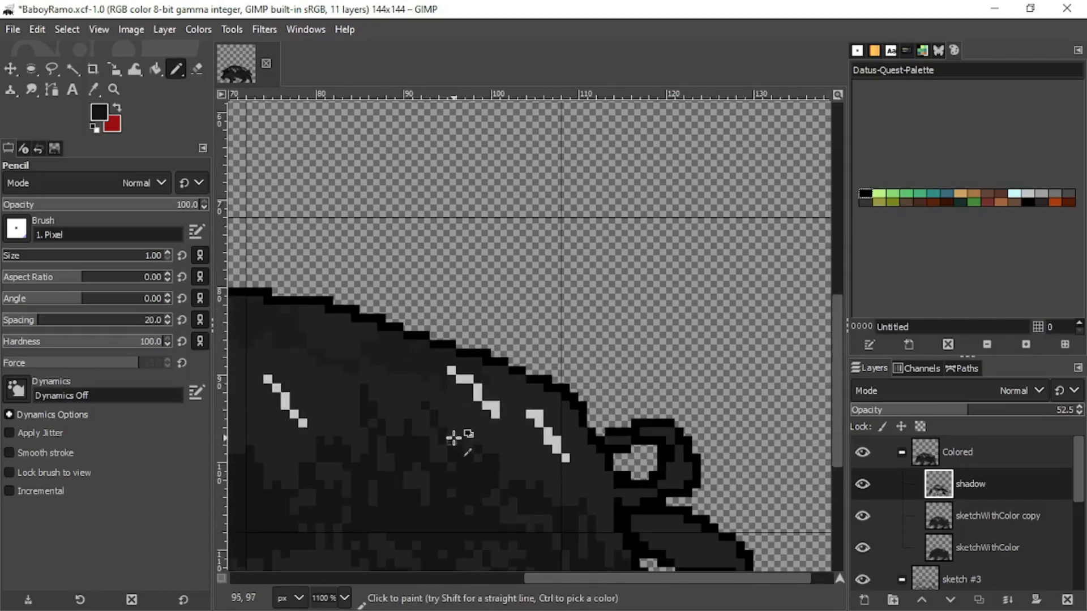
pyautogui.scroll(2, 453, 442)
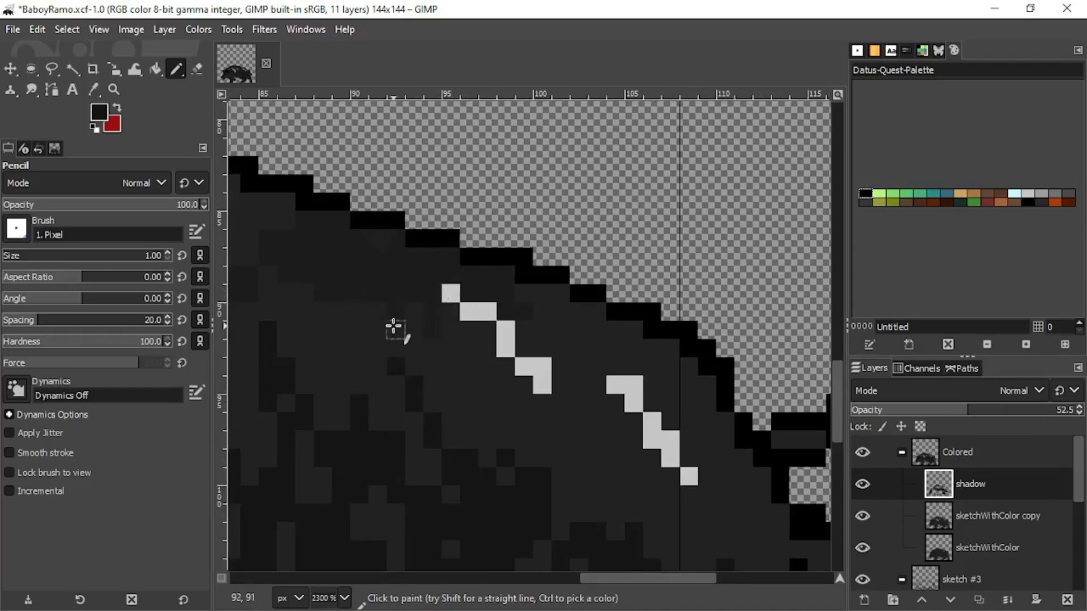
pyautogui.scroll(-4, 396, 331)
pyautogui.scroll(1, 565, 355)
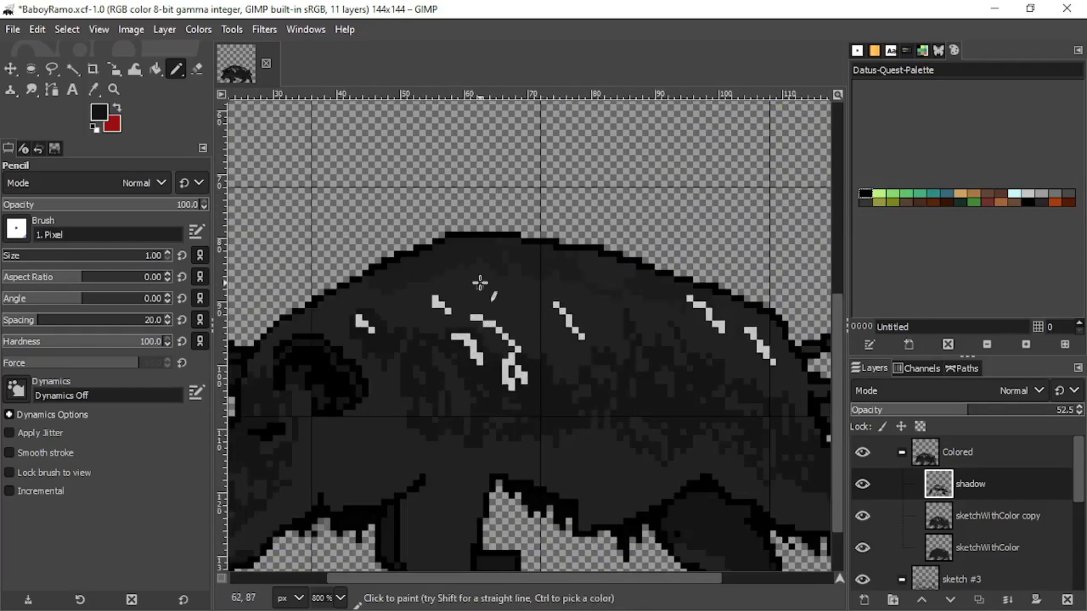
# Step: Try a lighter dark grey palette colour on the middle of the back and undo the stroke
pyautogui.click(864, 202)
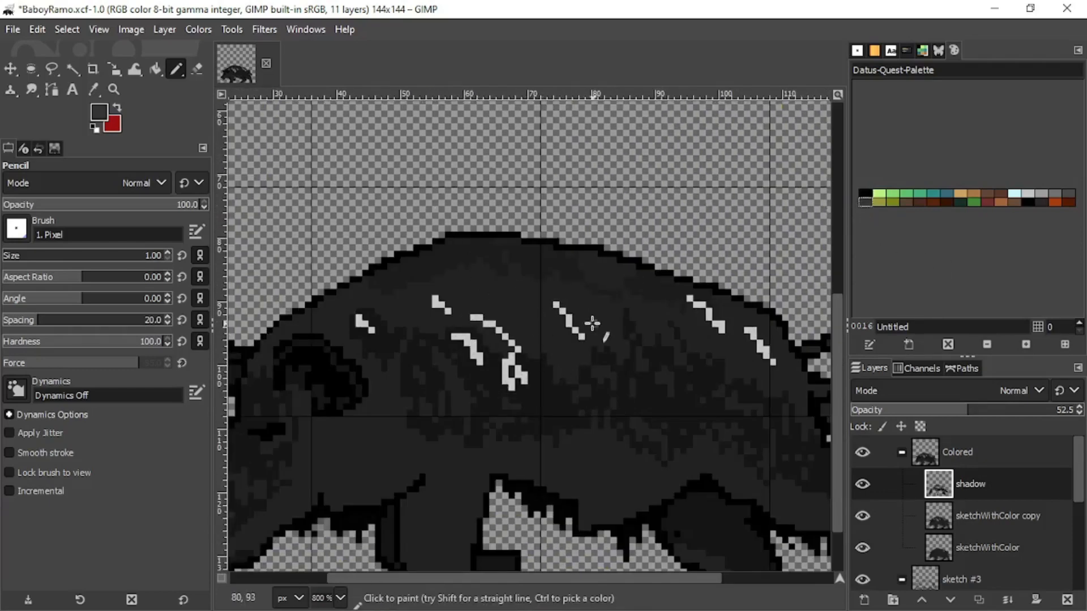
pyautogui.scroll(2, 592, 323)
pyautogui.click(557, 248)
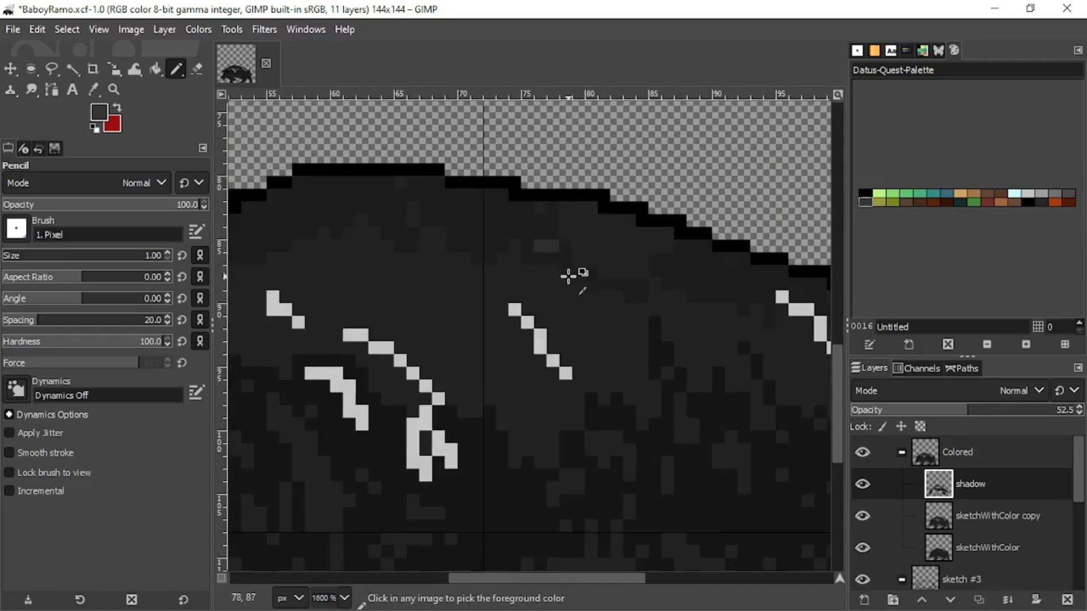
pyautogui.hotkey('ctrl', 'z')
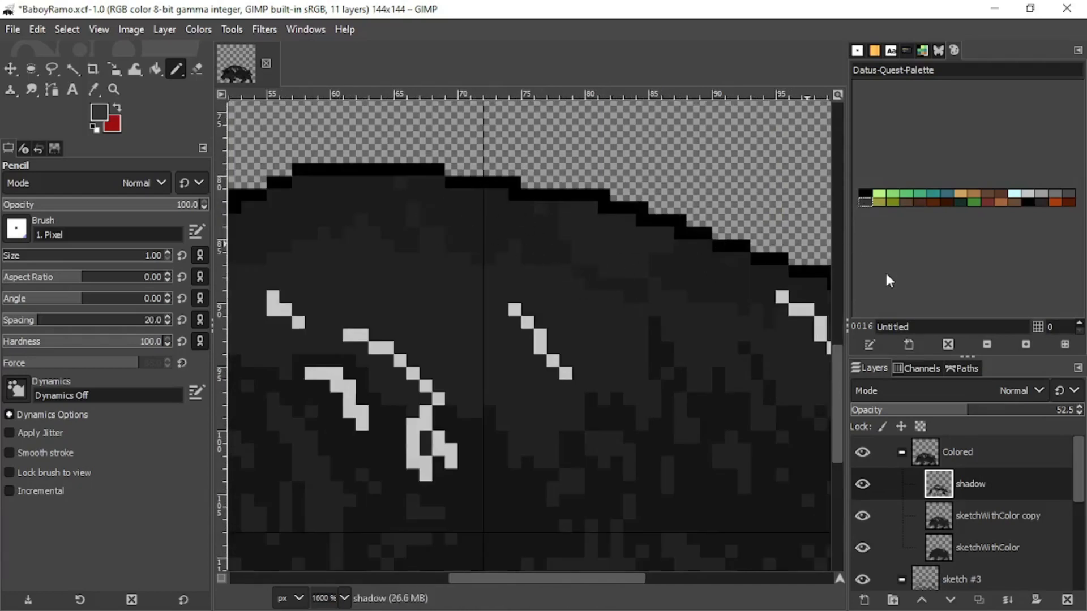
pyautogui.scroll(-4, 642, 389)
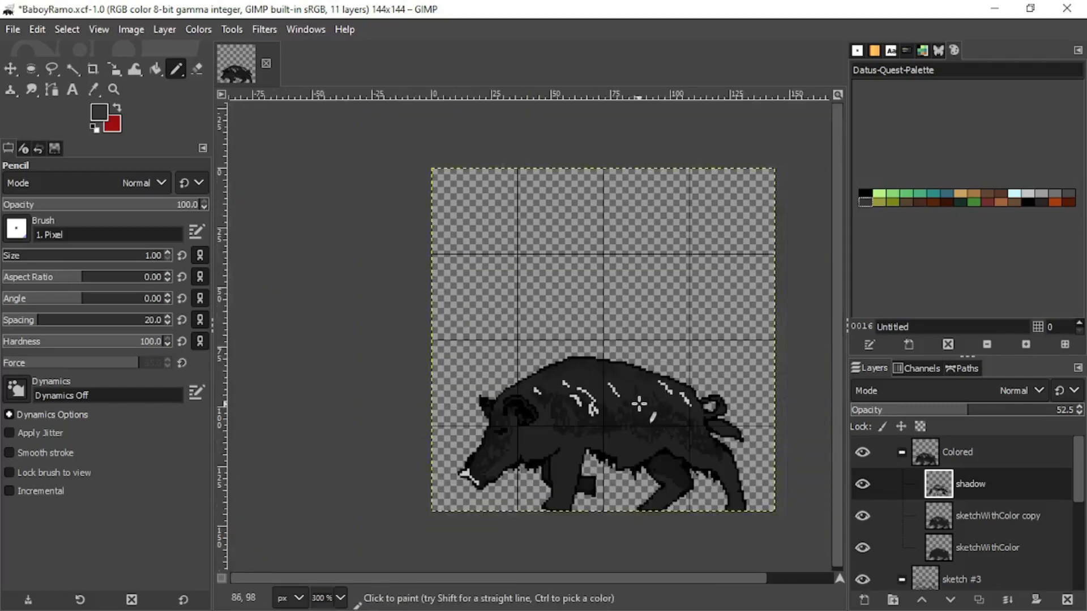
pyautogui.scroll(5, 655, 388)
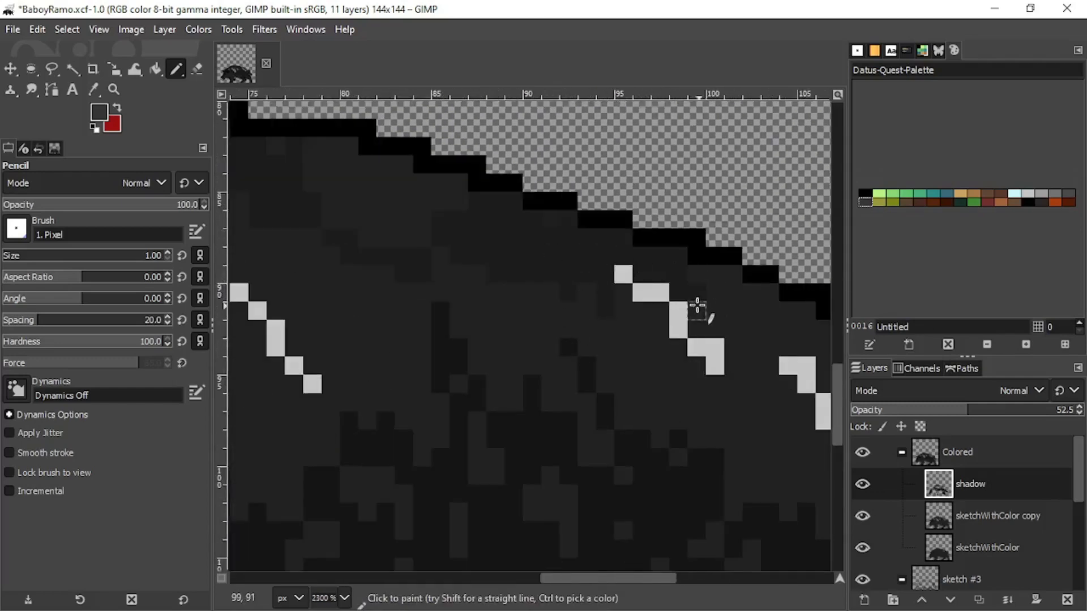
pyautogui.click(103, 121)
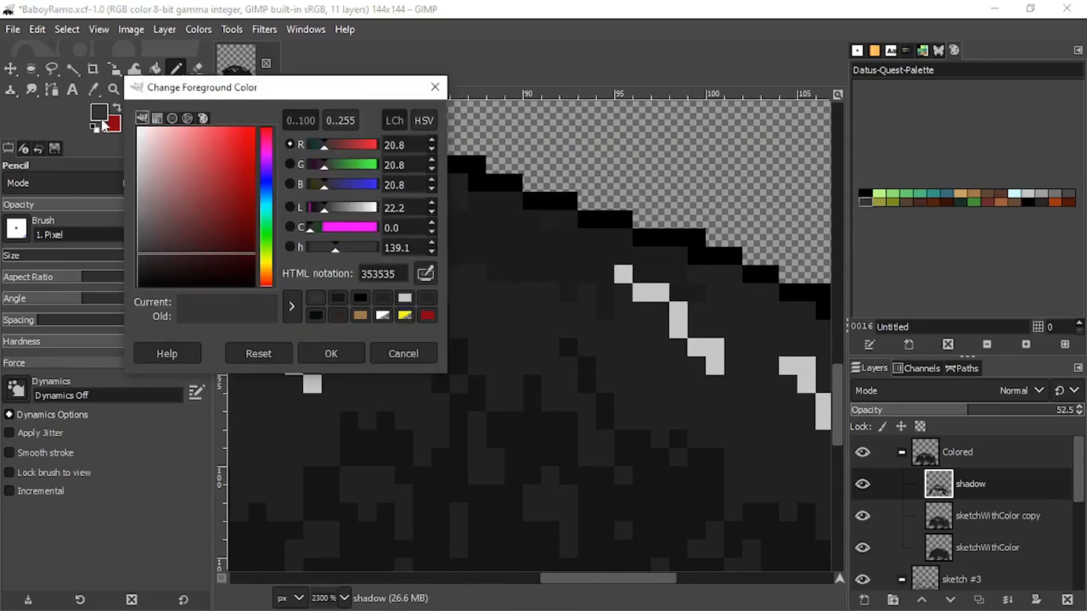
pyautogui.click(421, 303)
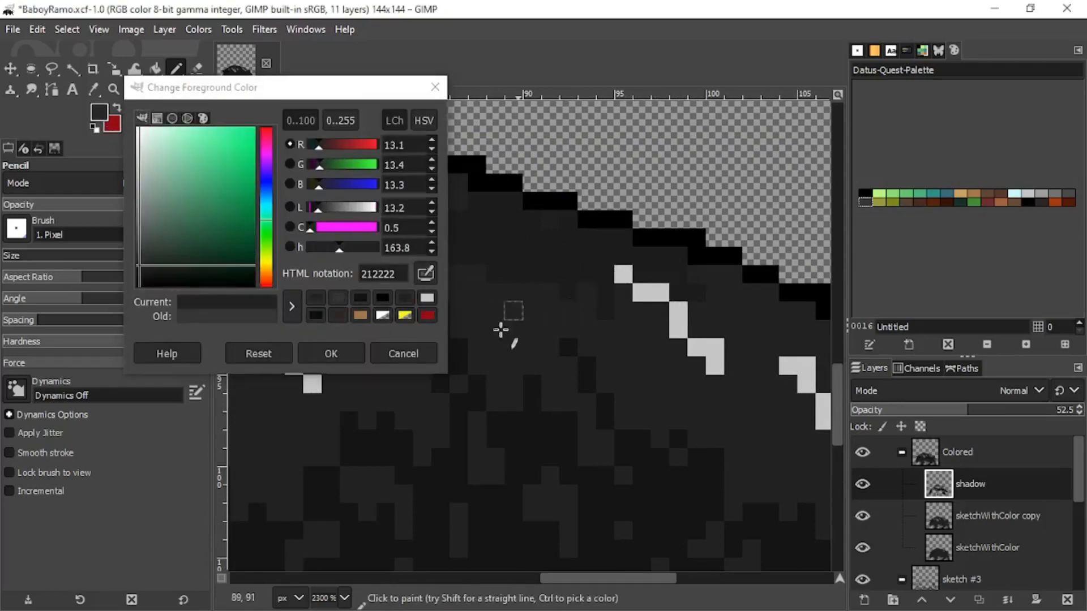
pyautogui.click(403, 354)
pyautogui.scroll(-4, 451, 342)
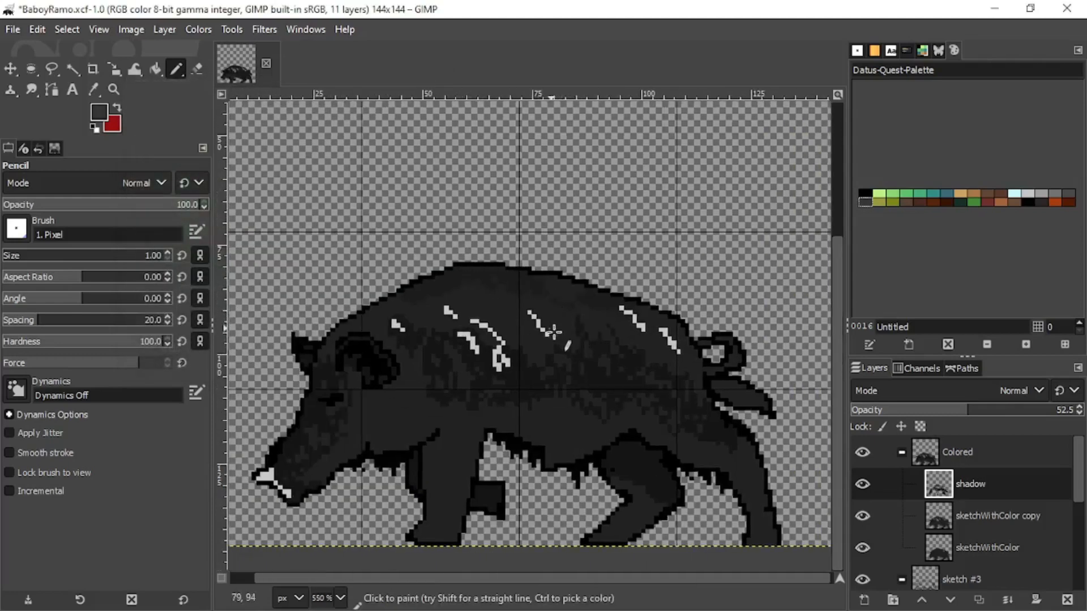
# Step: Pick a dark fur colour near the ear on the sketchWithColor copy layer as foreground, and reactivate the shadow layer
pyautogui.click(973, 509)
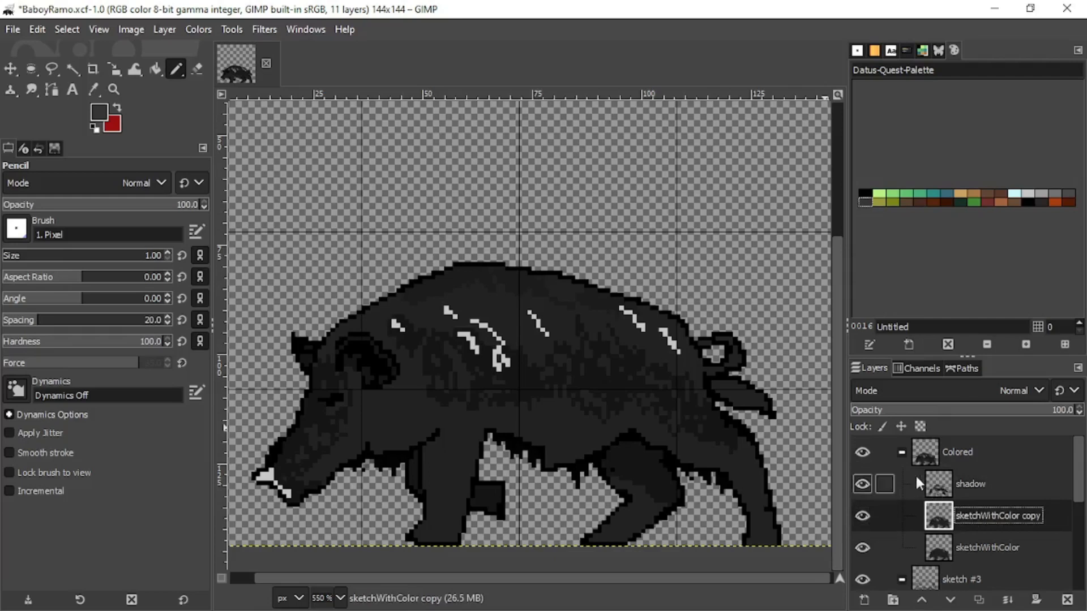
pyautogui.scroll(2, 426, 408)
pyautogui.scroll(2, 521, 359)
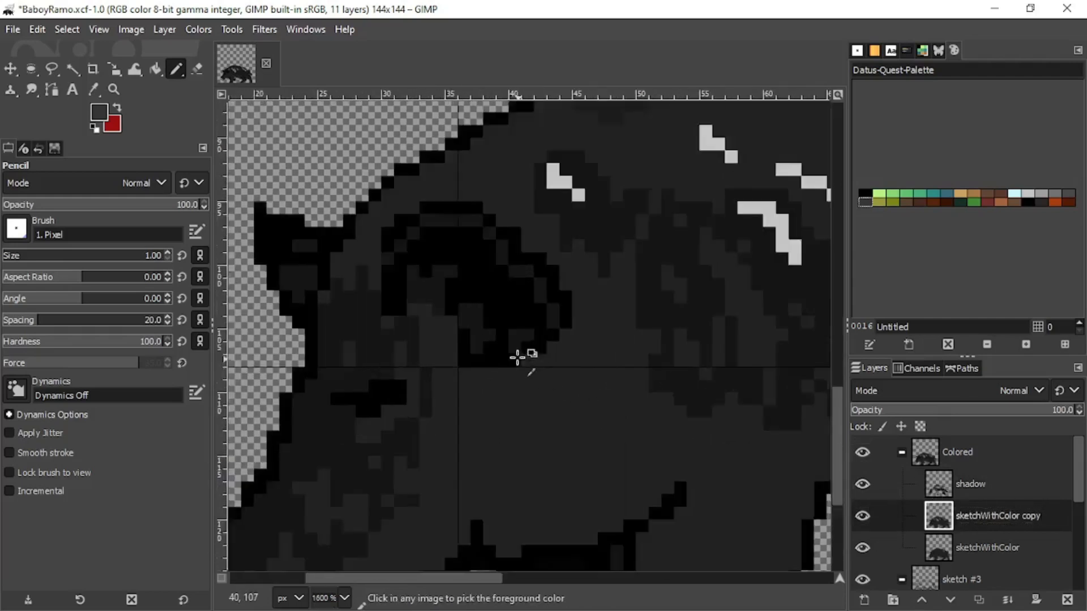
pyautogui.scroll(-4, 568, 325)
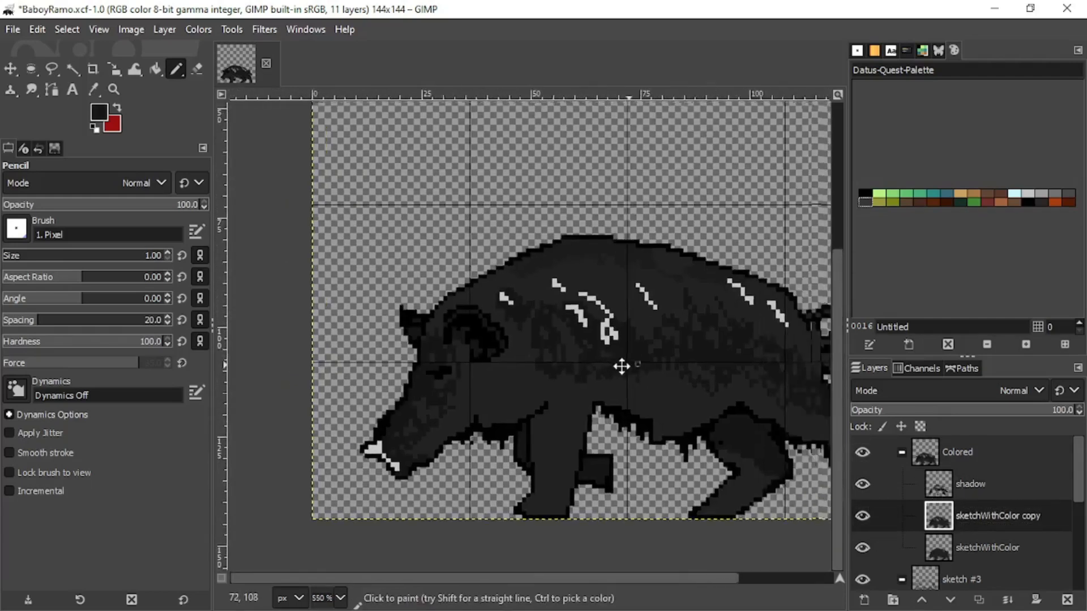
pyautogui.scroll(2, 599, 345)
pyautogui.click(939, 483)
pyautogui.scroll(3, 630, 294)
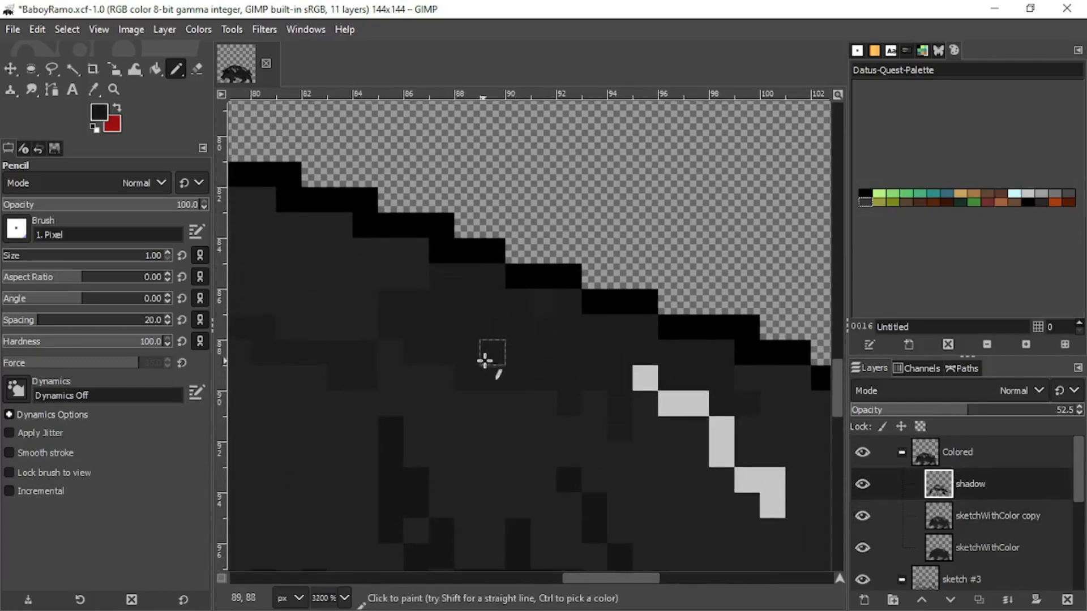
# Step: Recheck the fur colour on the sketchWithColor copy layer, try another shadow layer opacity and restore it to 52.5
pyautogui.scroll(-3, 519, 358)
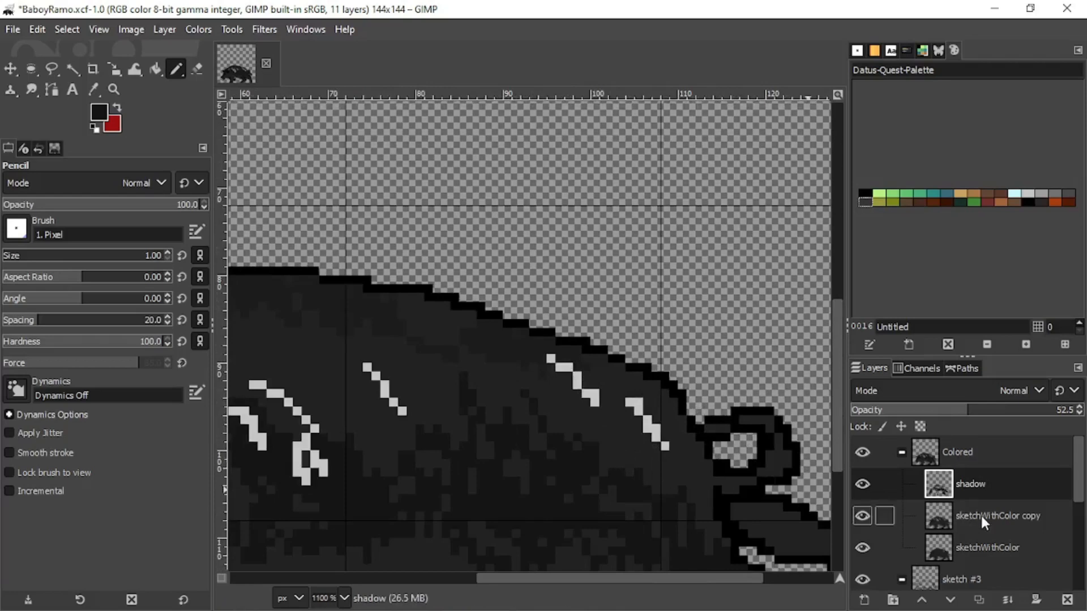
pyautogui.click(886, 514)
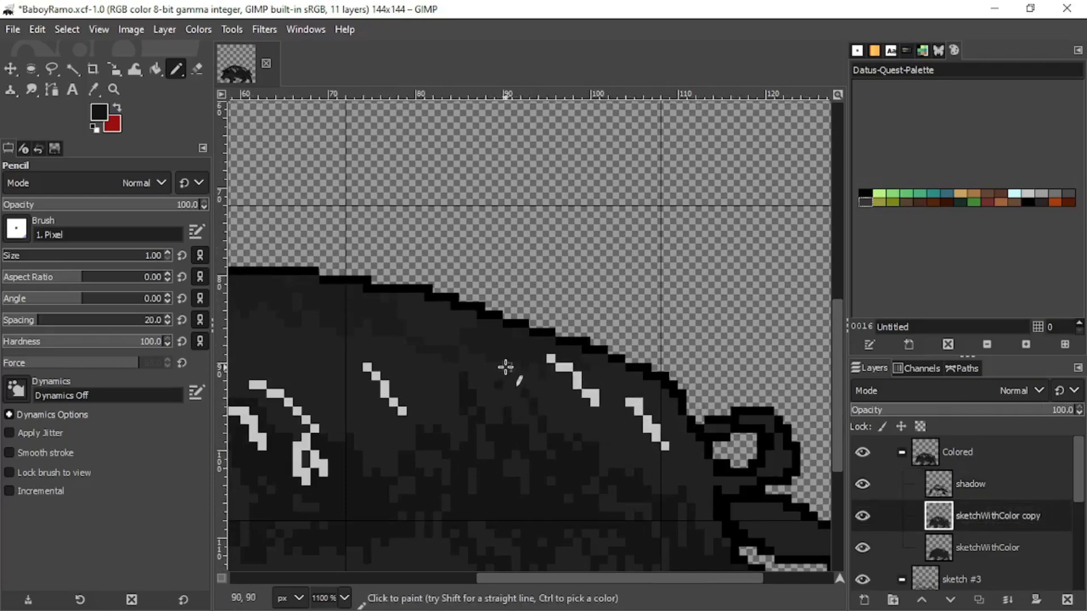
pyautogui.press('ctrl')
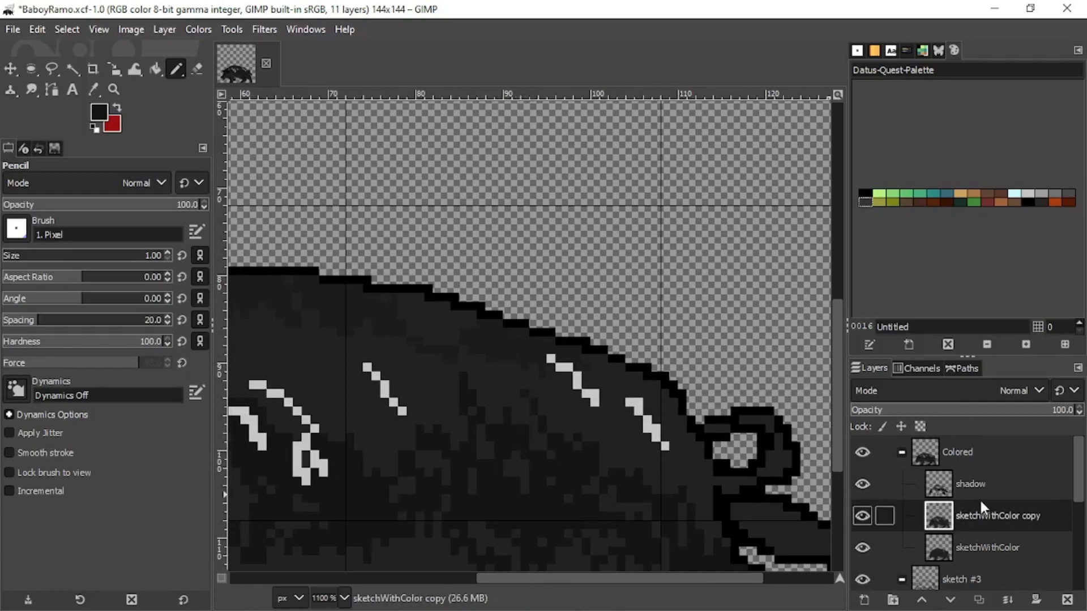
pyautogui.click(983, 472)
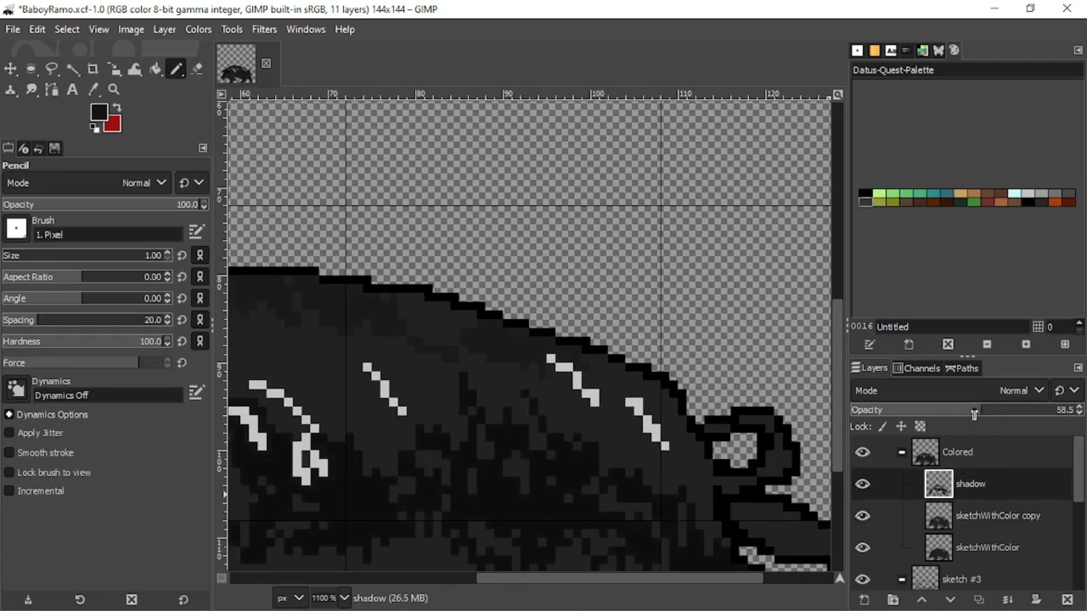
pyautogui.moveTo(974, 415); pyautogui.dragTo(950, 414)
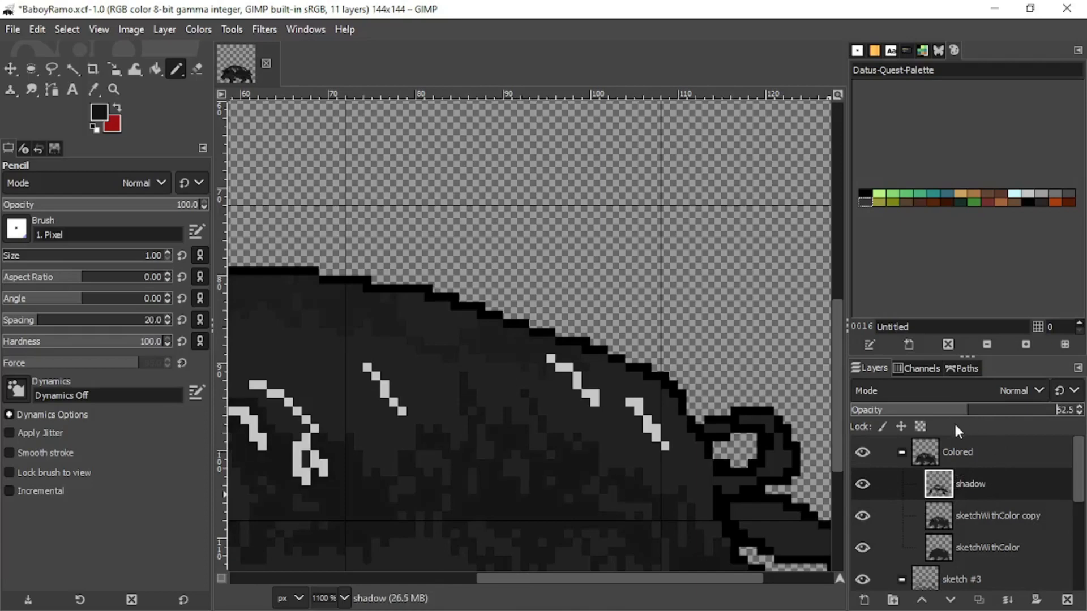
pyautogui.click(962, 483)
# Step: Pencil shadow on the rump beneath the outline, filling the space between the two light grey marks
pyautogui.scroll(1, 524, 352)
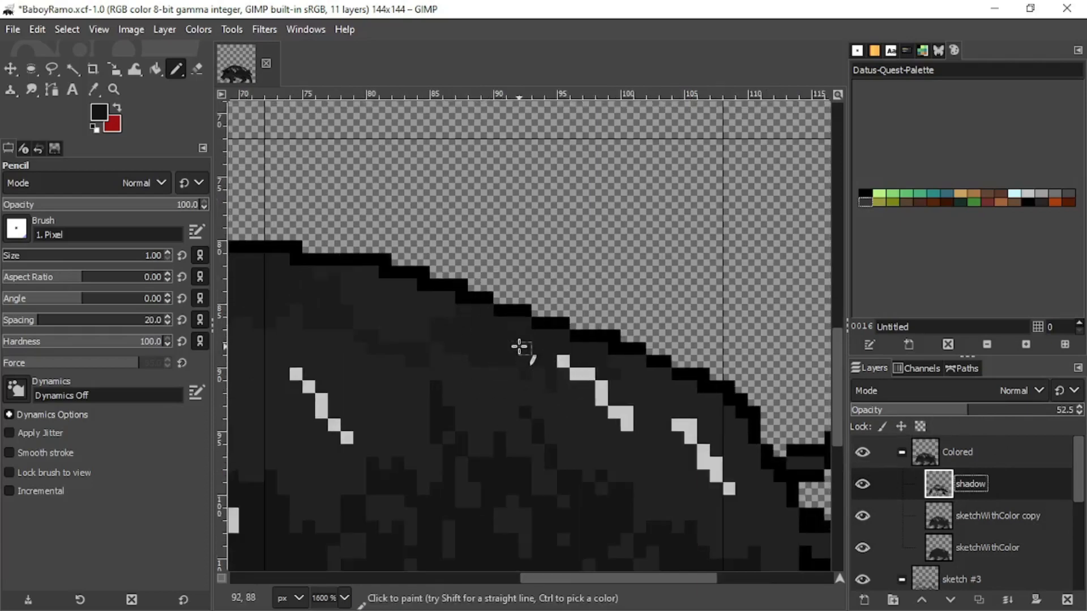
pyautogui.scroll(2, 529, 351)
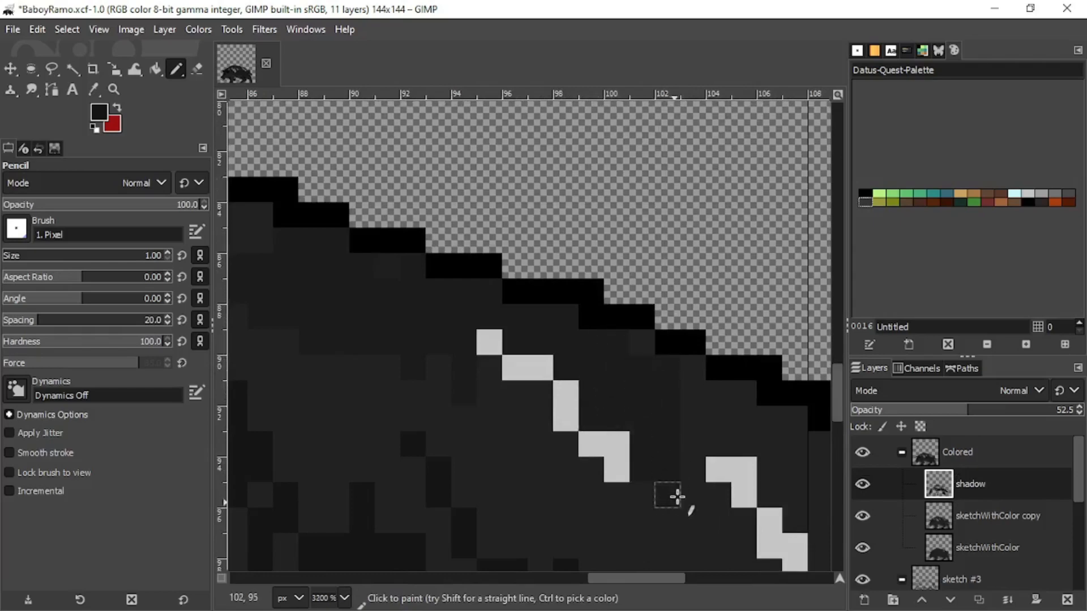
pyautogui.scroll(-4, 674, 495)
# Step: Thicken the shadow beneath the middle of the back outline, leaving scattered lighter pixels as fur texture
pyautogui.scroll(3, 443, 348)
pyautogui.moveTo(359, 318); pyautogui.dragTo(771, 512)
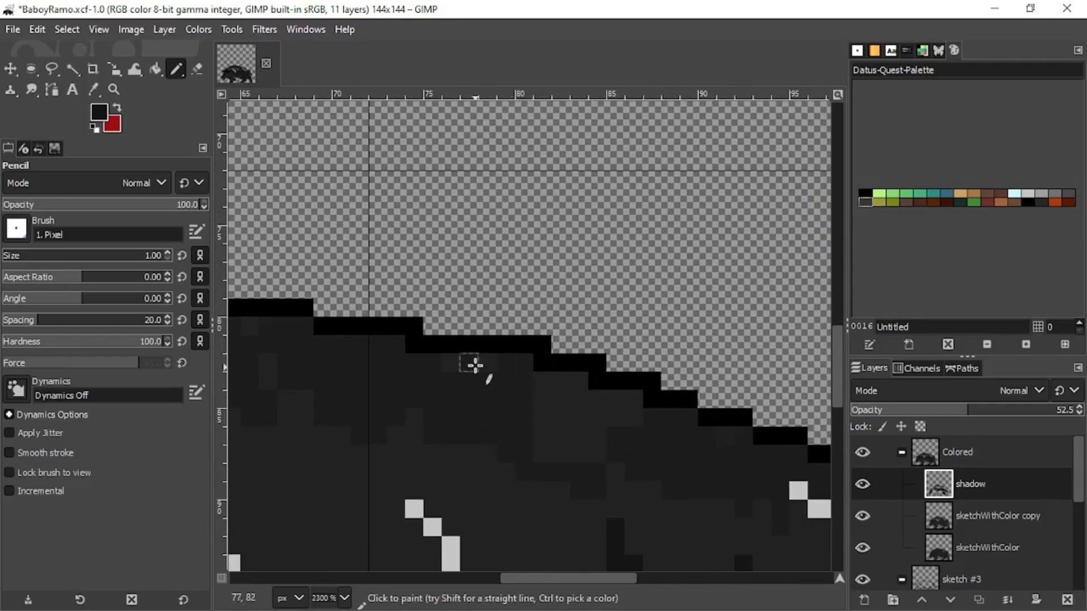
pyautogui.moveTo(549, 488)
pyautogui.mouseDown()
pyautogui.moveTo(543, 401)
pyautogui.moveTo(561, 454)
pyautogui.moveTo(559, 393)
pyautogui.moveTo(560, 462)
pyautogui.mouseUp()
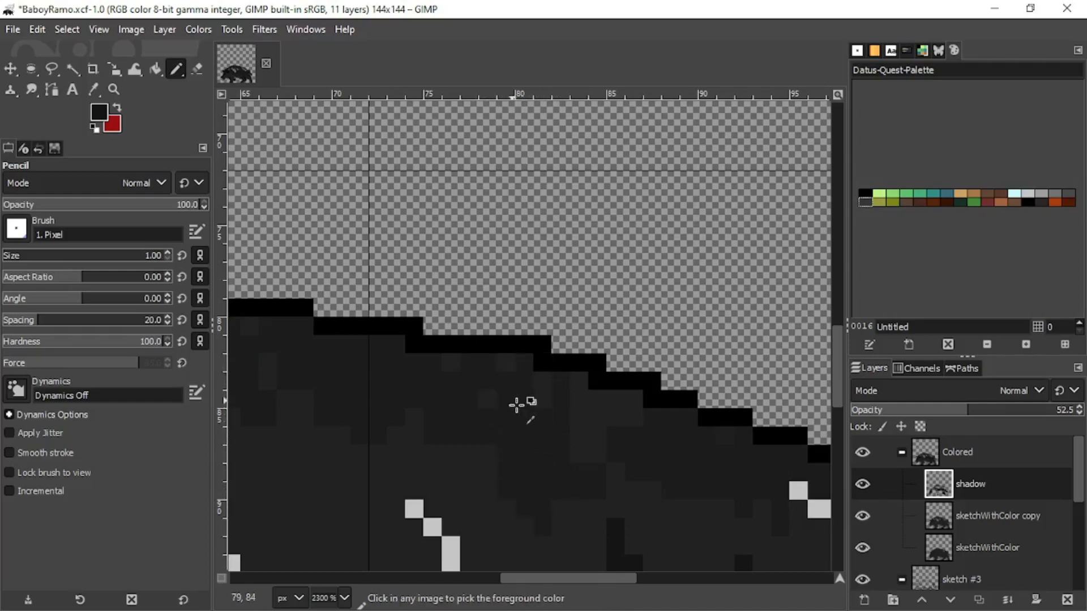
# Step: Examine the shadow shading on the rump and around the tail base up close, and compare it with the whole boar
pyautogui.scroll(-2, 517, 405)
pyautogui.scroll(3, 509, 369)
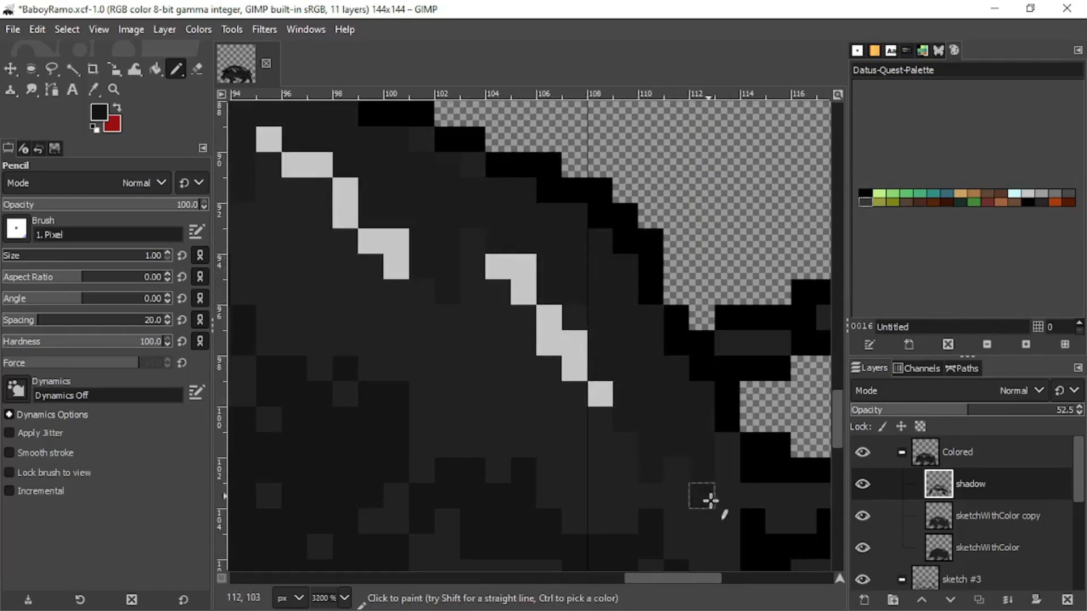
pyautogui.scroll(-3, 737, 533)
pyautogui.scroll(3, 630, 439)
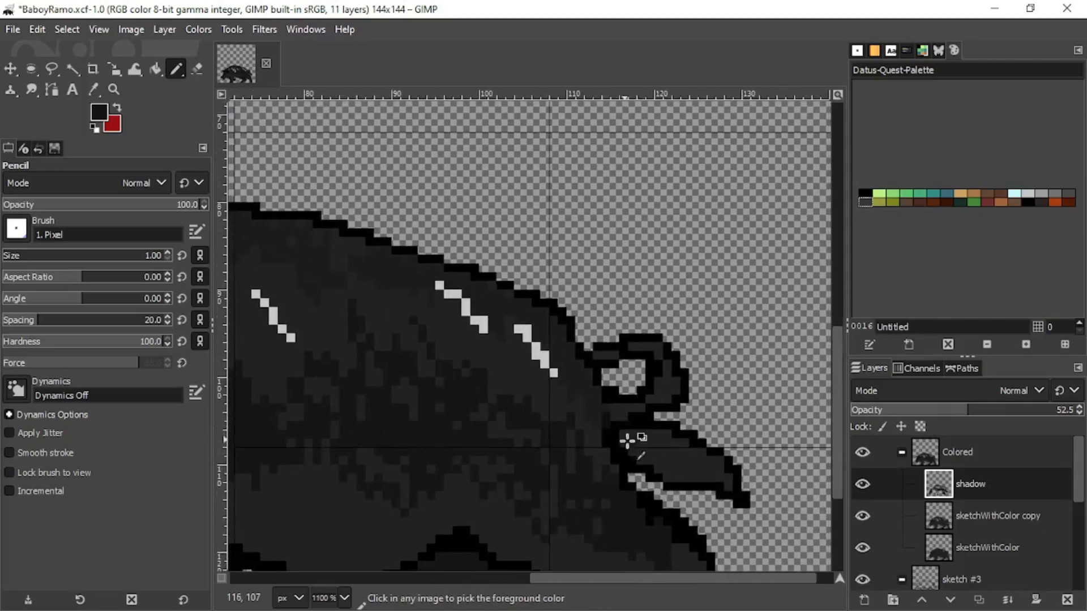
pyautogui.hotkey('shift', 'e')
pyautogui.scroll(3, 568, 388)
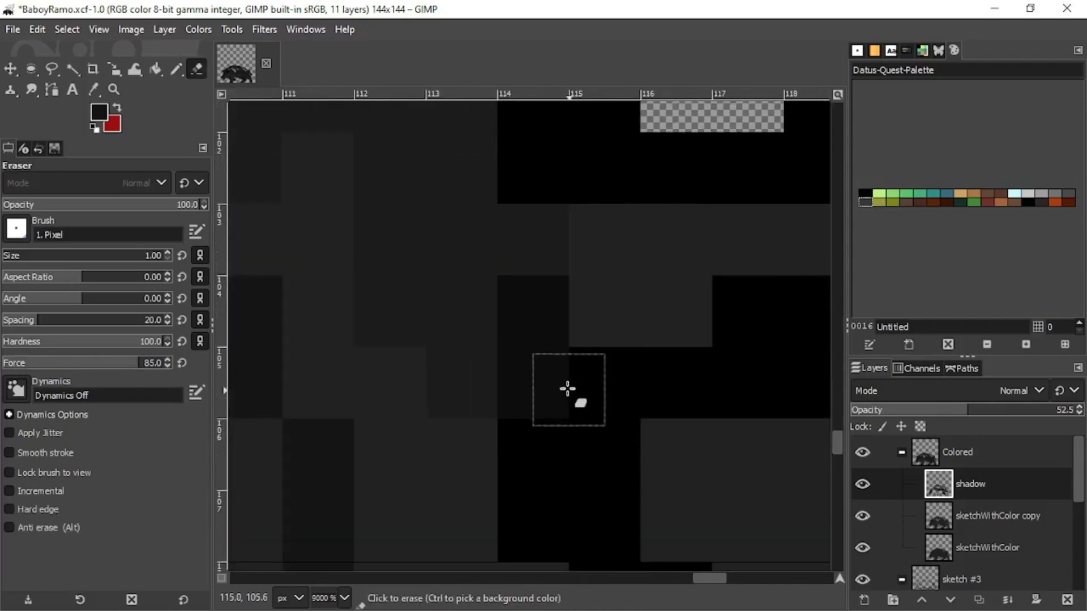
pyautogui.scroll(-8, 557, 374)
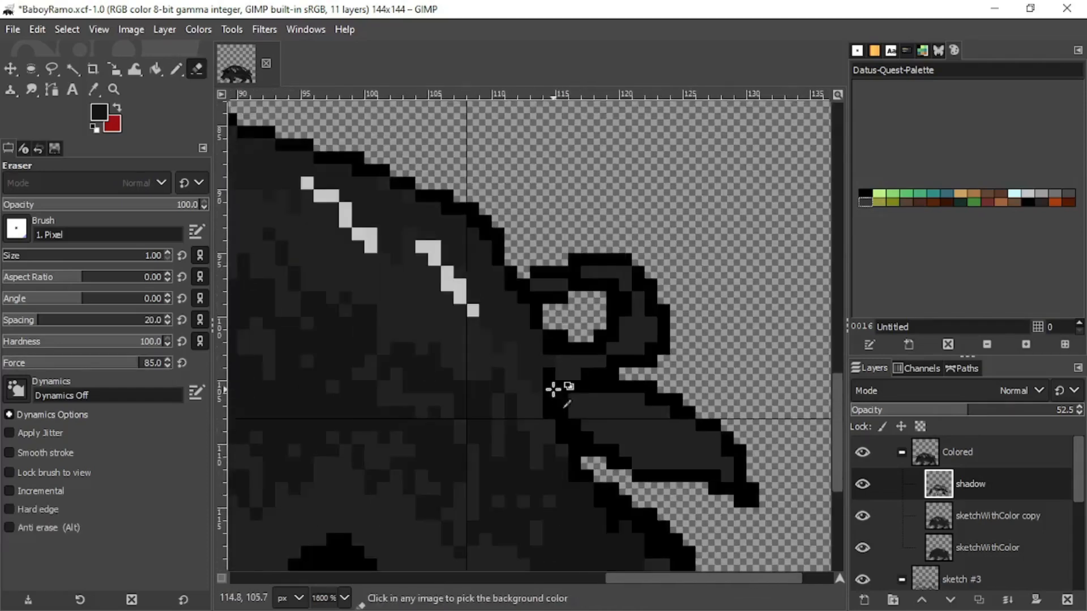
pyautogui.scroll(2, 558, 392)
pyautogui.scroll(-4, 558, 392)
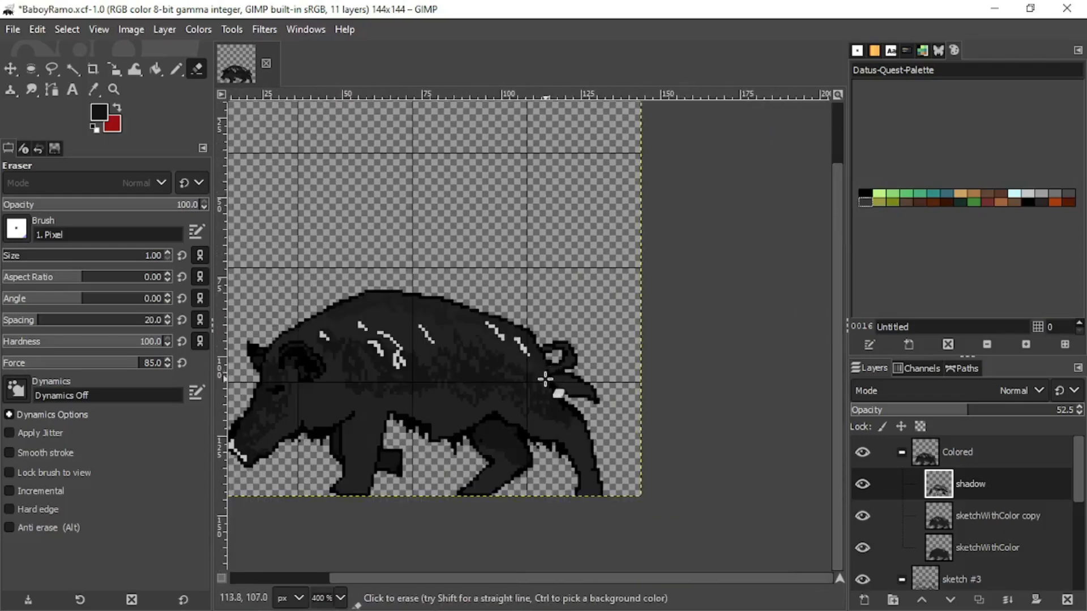
pyautogui.scroll(2, 479, 373)
pyautogui.scroll(1, 480, 374)
pyautogui.scroll(-3, 734, 389)
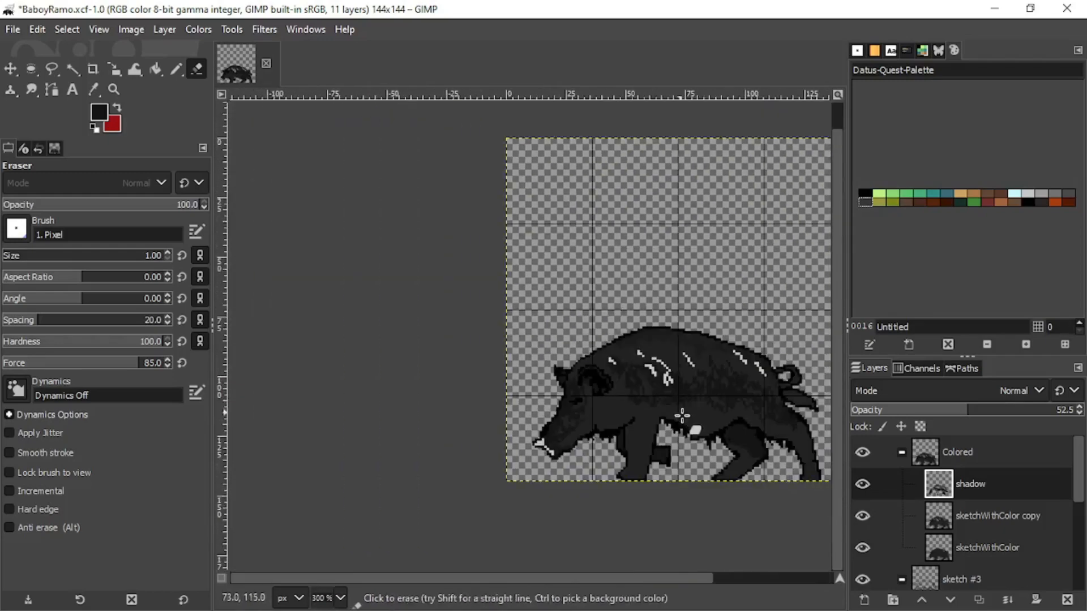
pyautogui.scroll(3, 686, 432)
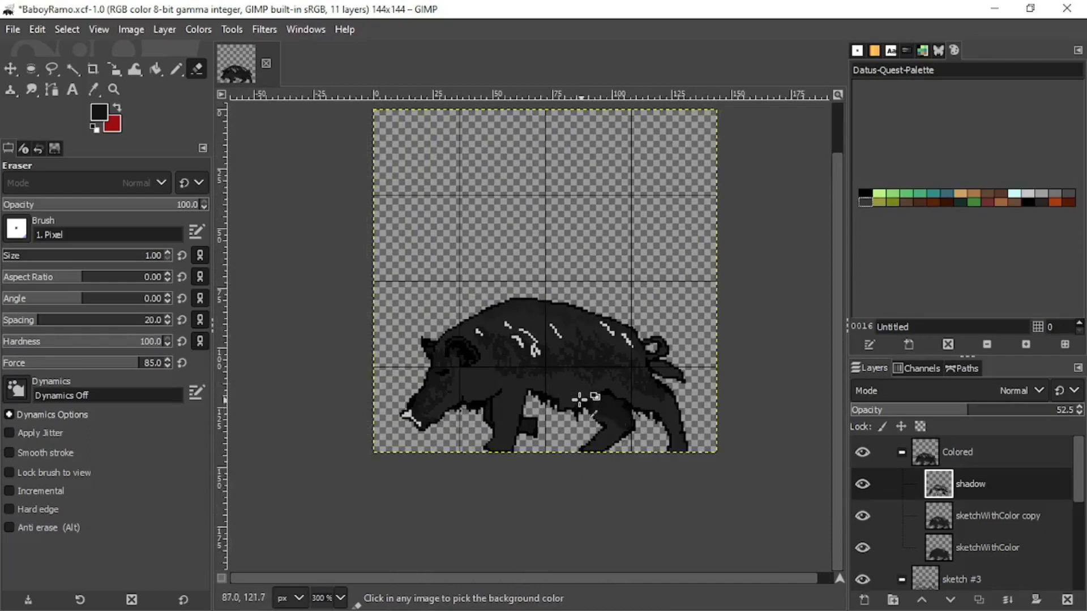
# Step: Save the project and export the artwork as BaboyRamo.png into the BaboyRamo folder with the offered PNG options
pyautogui.hotkey('ctrl', 's')
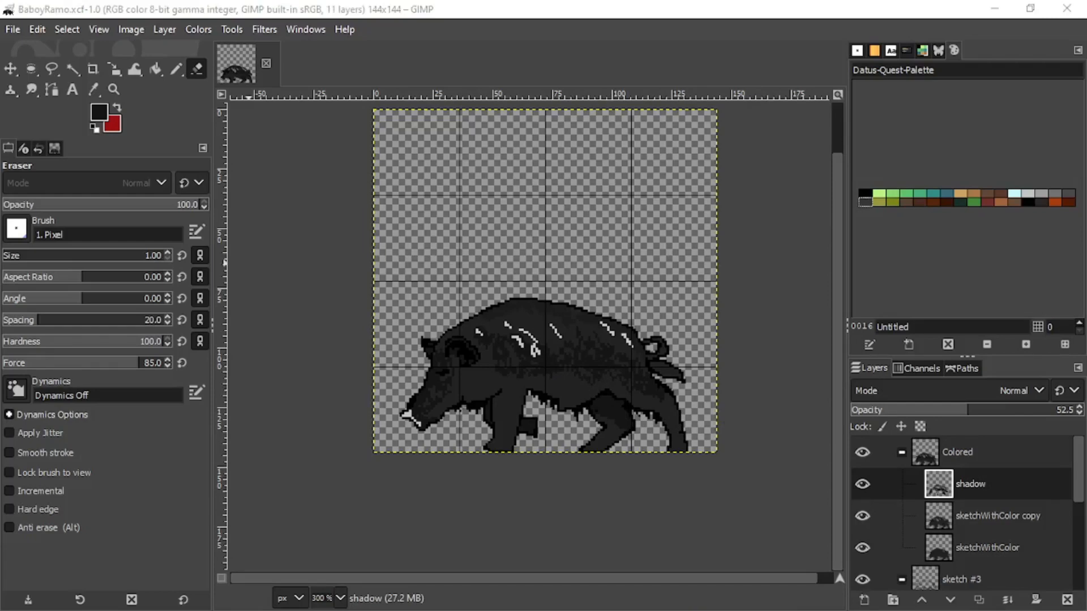
pyautogui.click(12, 29)
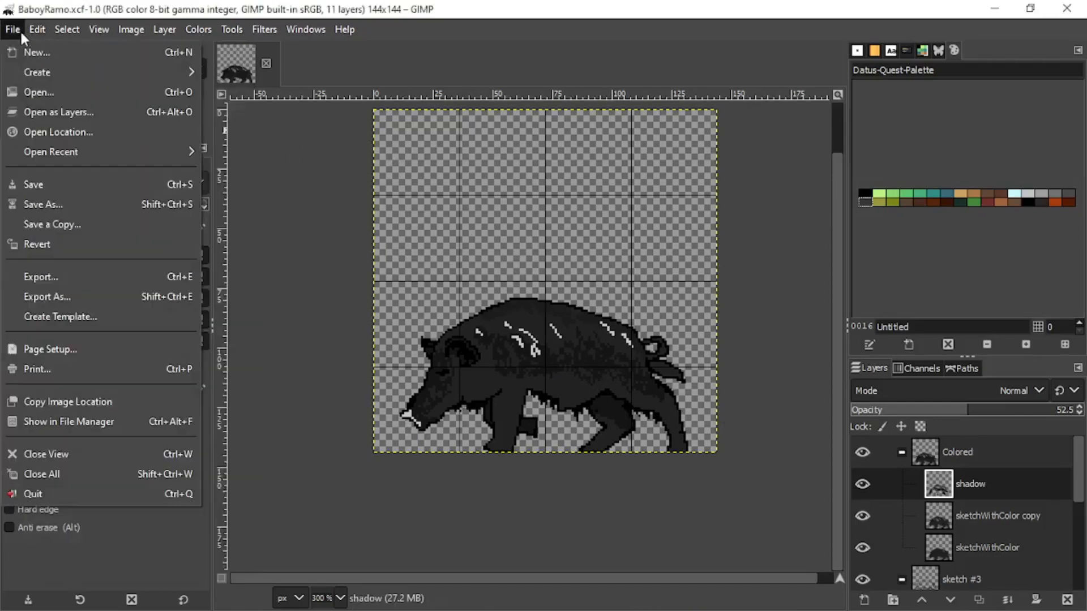
pyautogui.click(67, 301)
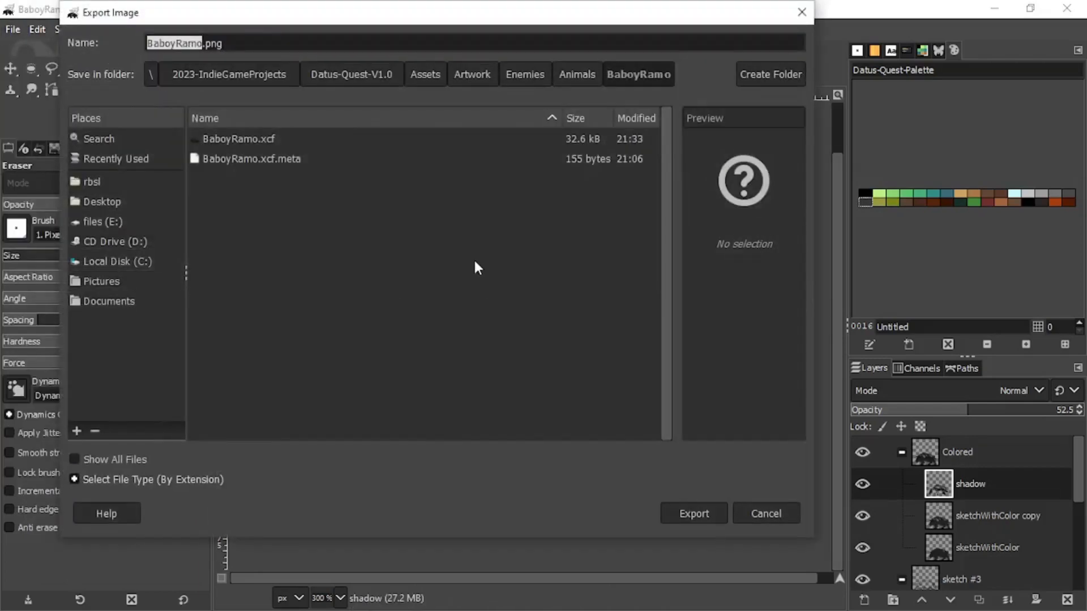
pyautogui.click(690, 513)
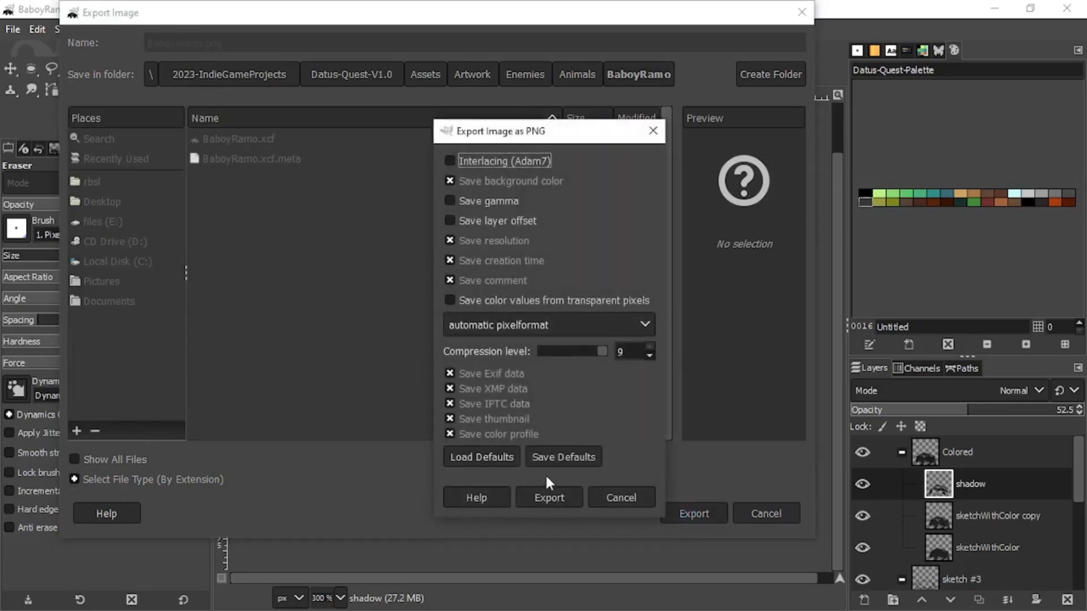
pyautogui.click(547, 493)
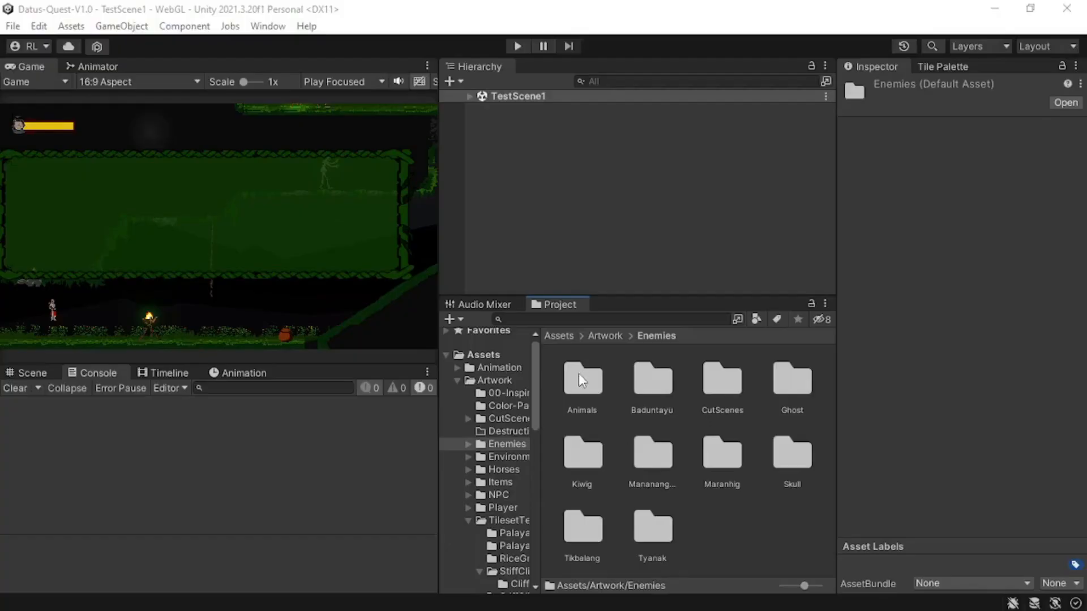
# Step: Switch to Unity, browse from Enemies into Animals and BaboyRamo, and select the BaboyRamo texture
pyautogui.click(581, 379)
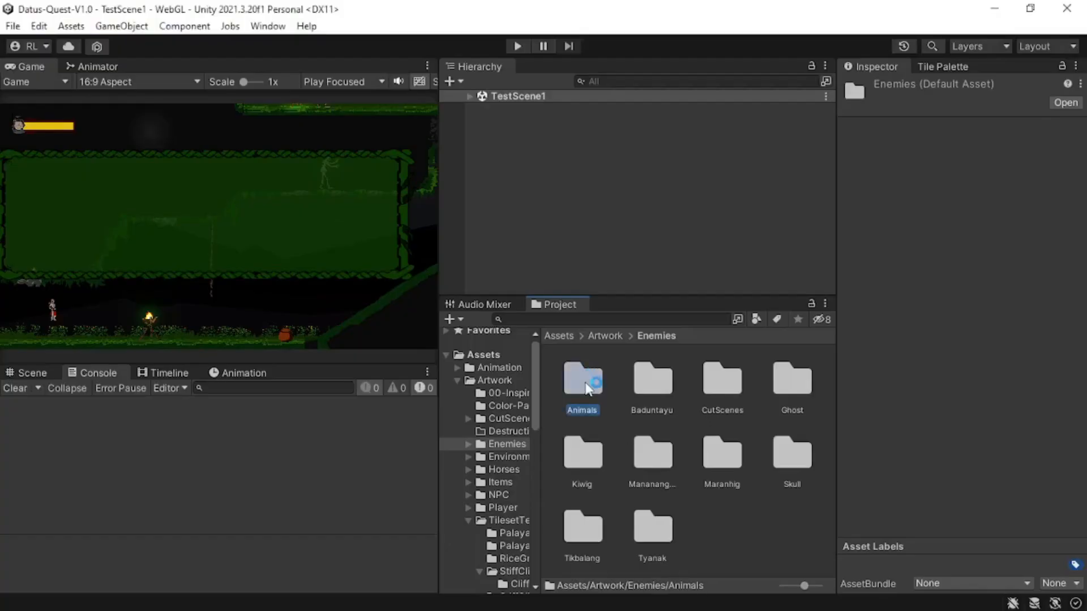
pyautogui.doubleClick(588, 380)
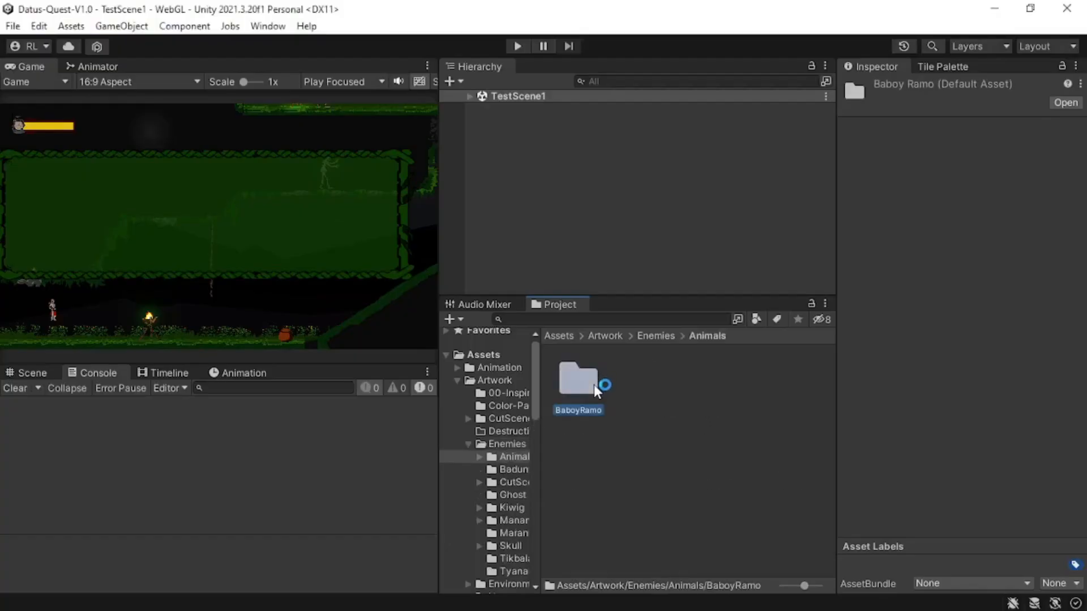
pyautogui.doubleClick(593, 385)
pyautogui.click(597, 401)
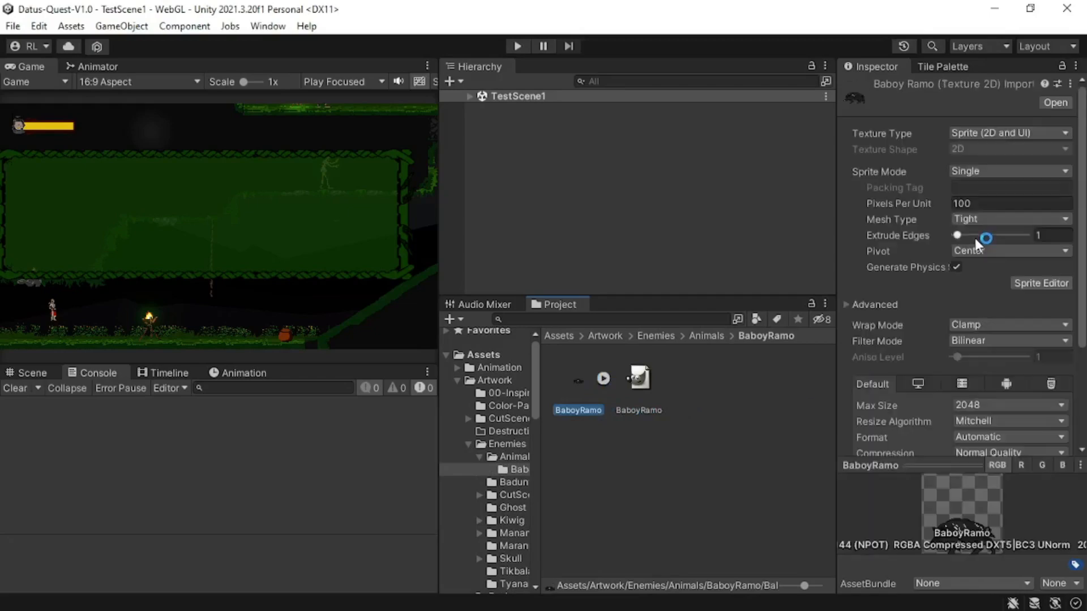
# Step: Set the BaboyRamo texture's Pixels Per Unit to 144, apply the import settings and open the Sprite Editor
pyautogui.click(972, 205)
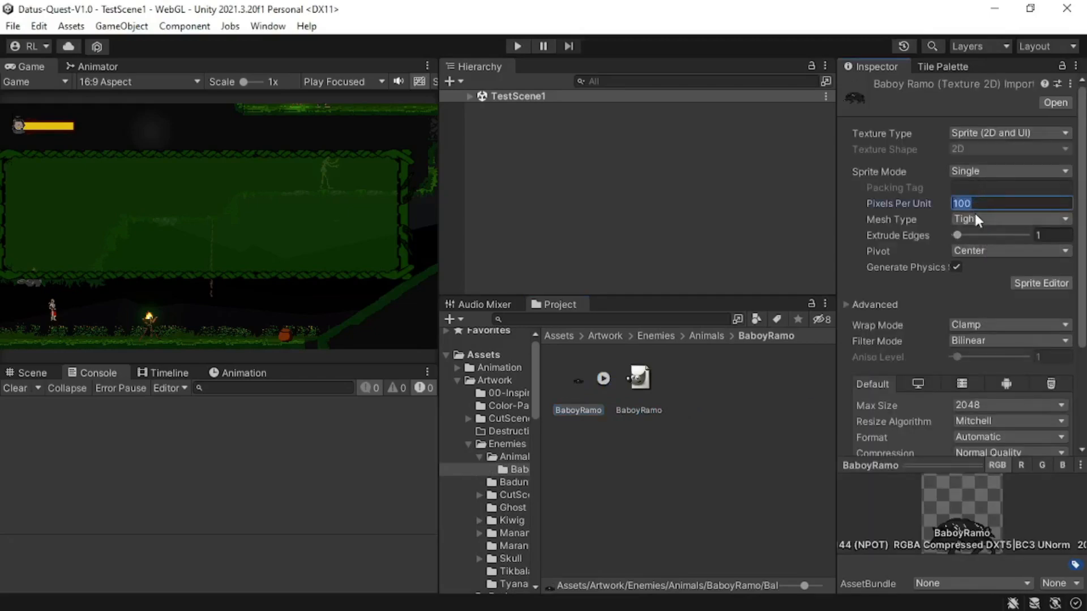
pyautogui.write('144')
pyautogui.click(1045, 287)
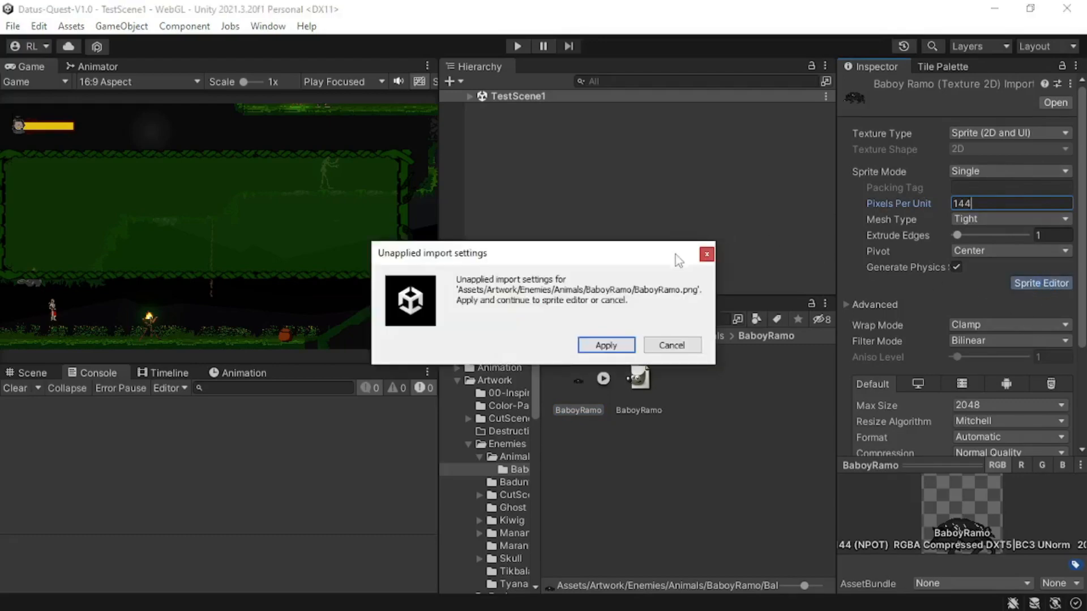
pyautogui.click(608, 343)
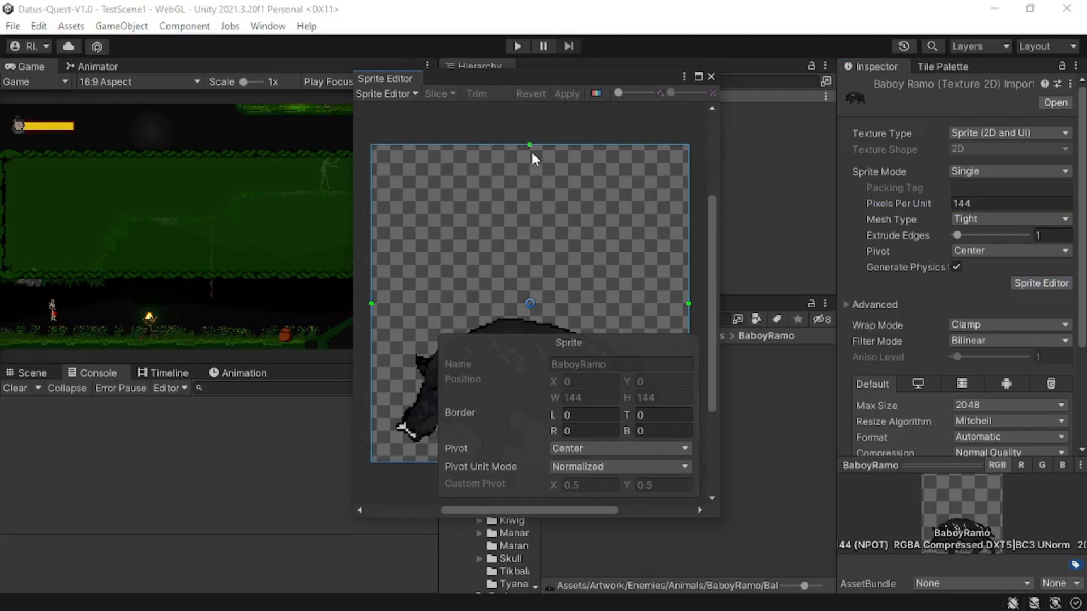
# Step: Lower the sprite's top border to 77, just above the boar's back, and close the Sprite Editor, applying the change
pyautogui.moveTo(529, 143); pyautogui.dragTo(533, 313)
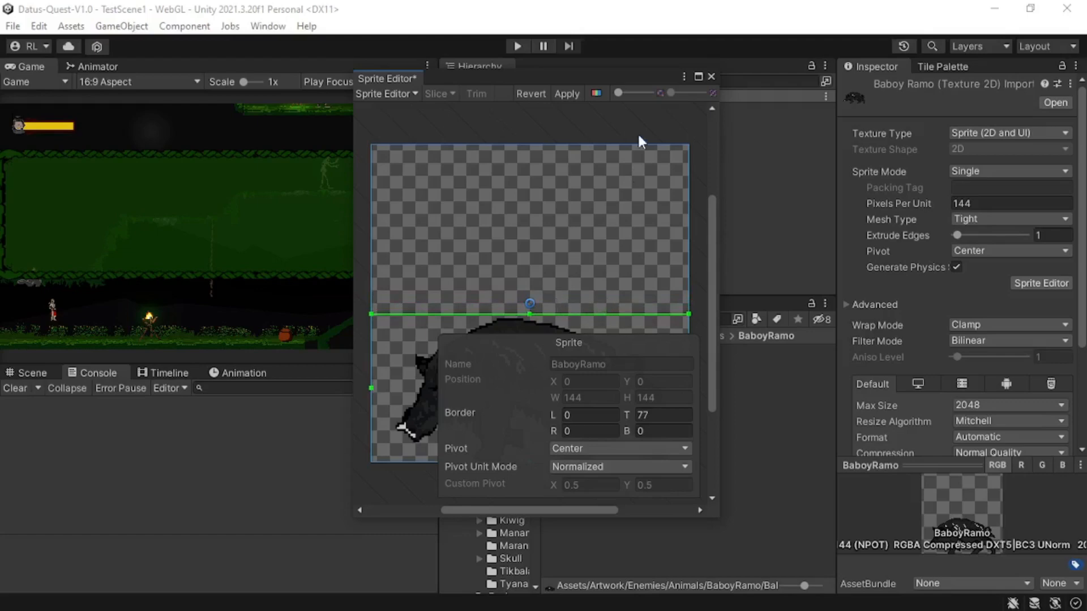
pyautogui.click(711, 76)
pyautogui.click(600, 347)
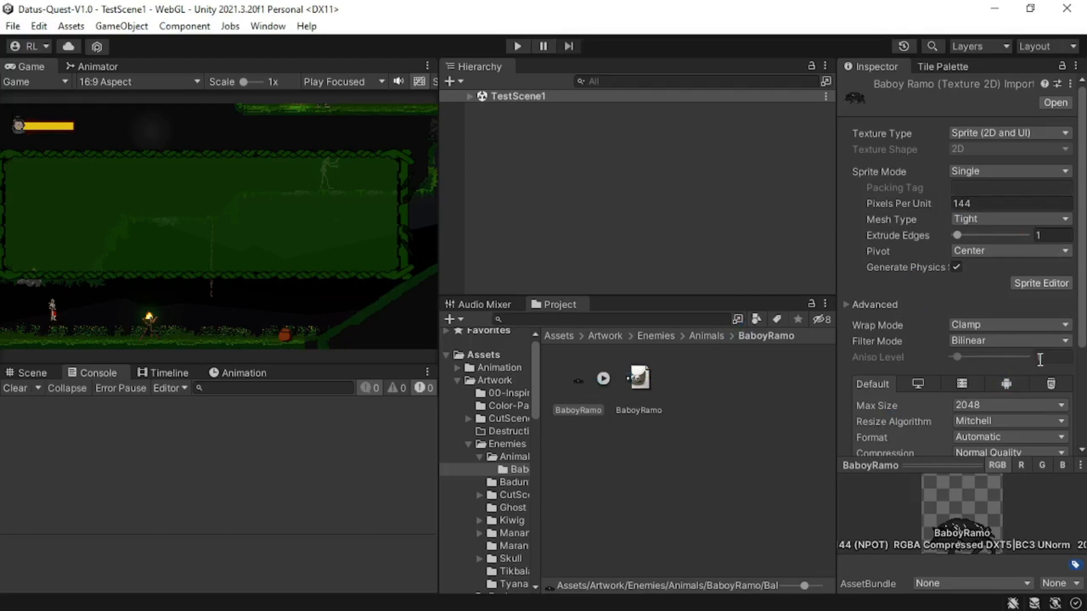
pyautogui.scroll(-5, 1004, 325)
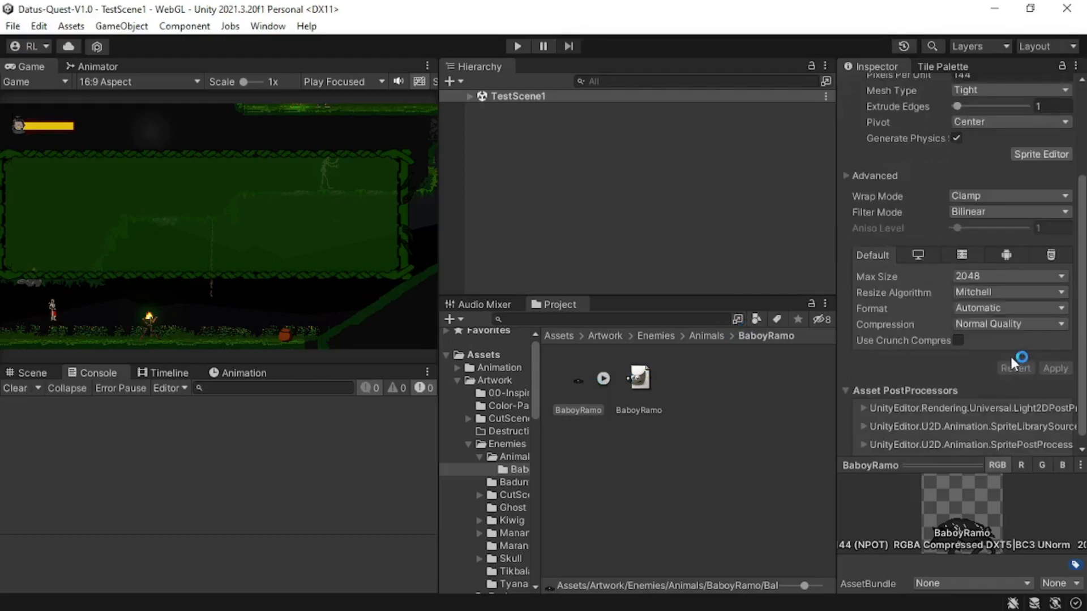
pyautogui.click(994, 213)
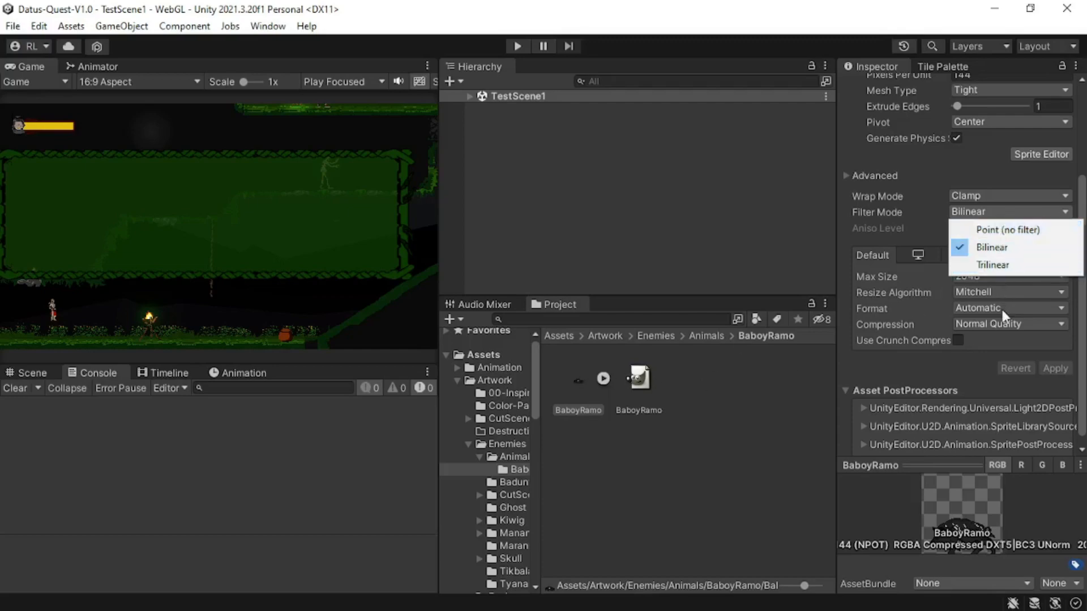
pyautogui.click(1005, 324)
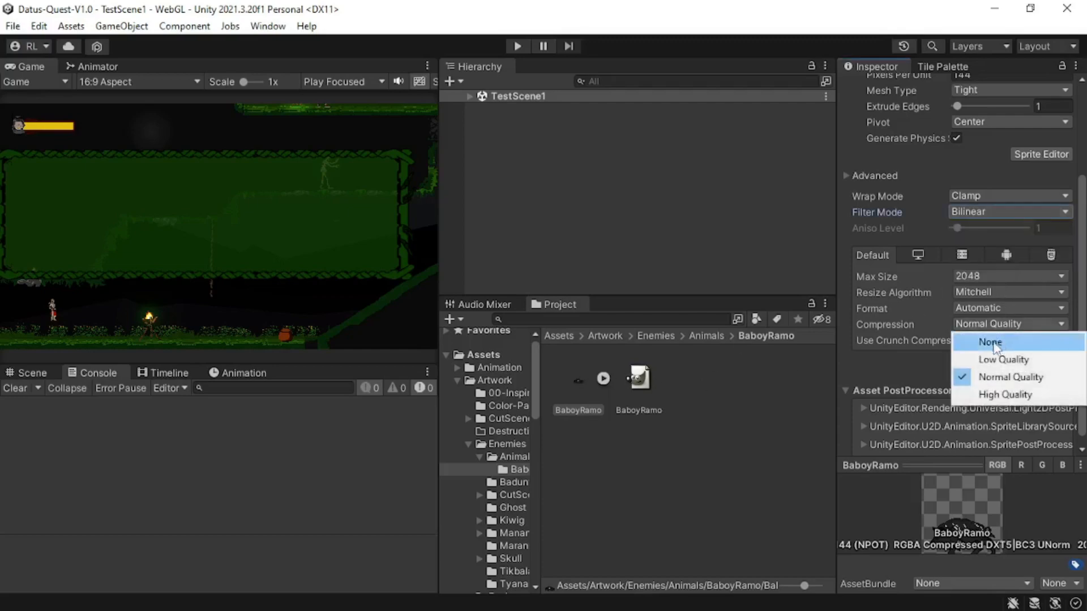
pyautogui.click(907, 377)
# Step: Show the Scene view and add the BaboyRamo sprite to TestScene1 as a new object
pyautogui.click(575, 397)
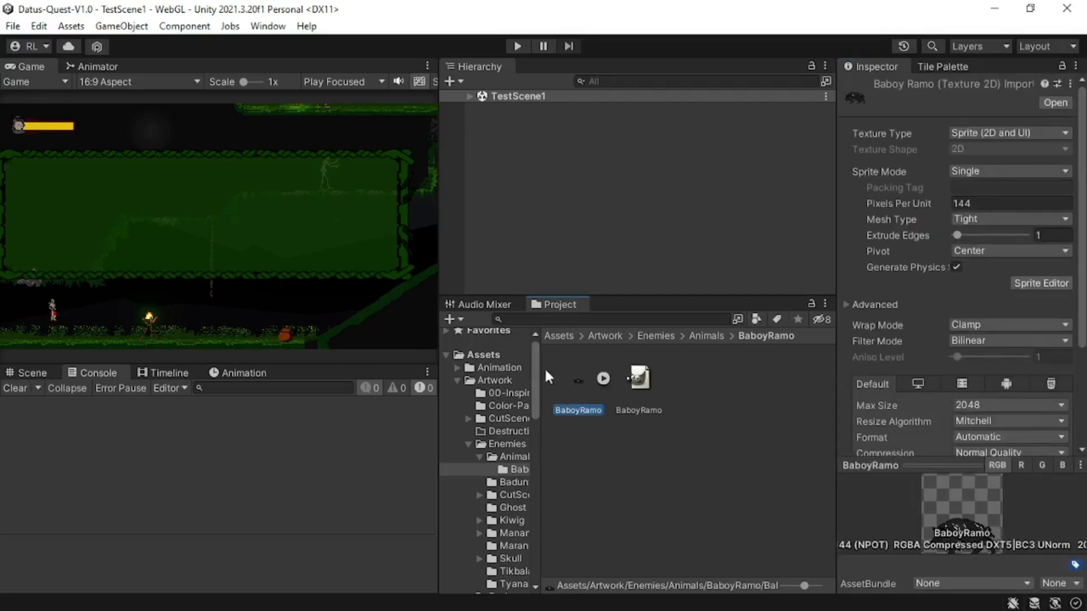
pyautogui.click(33, 372)
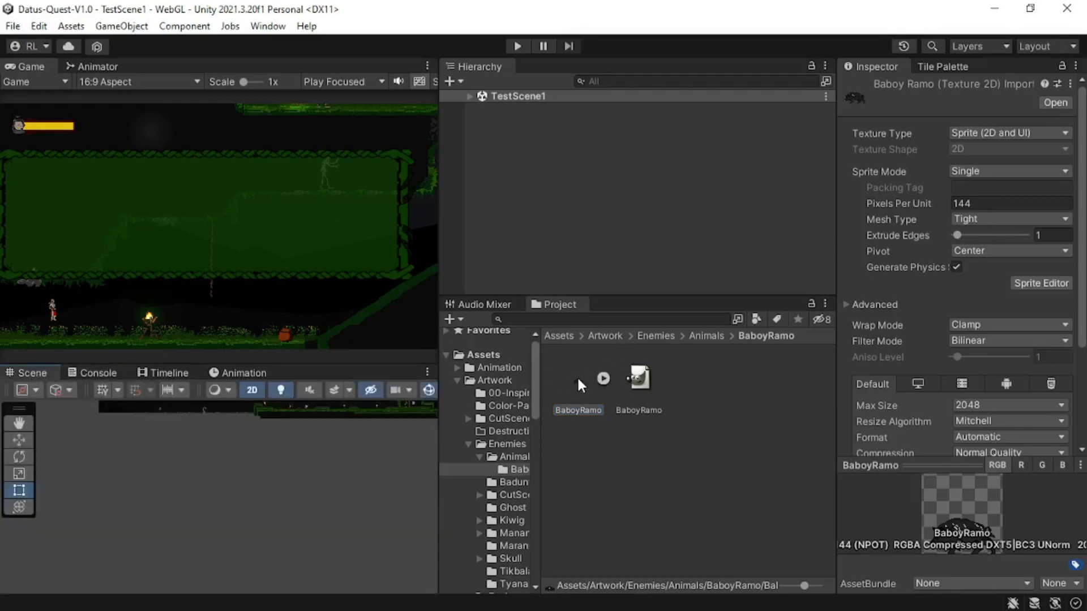
pyautogui.moveTo(578, 380); pyautogui.dragTo(548, 251)
pyautogui.moveTo(518, 111); pyautogui.dragTo(516, 94)
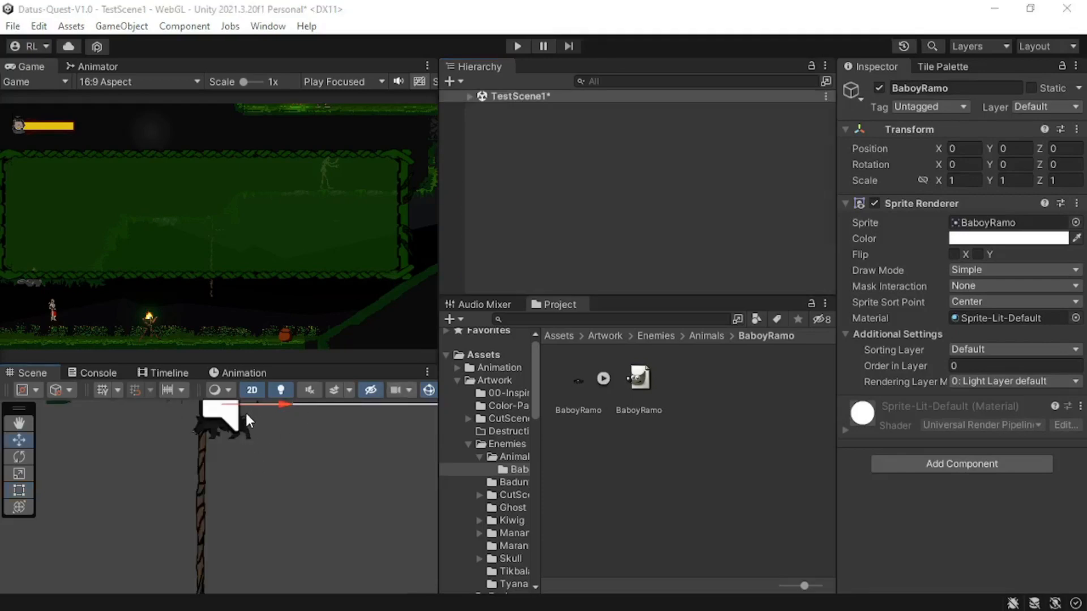
# Step: Enlarge the Scene view and move the boar down onto the grass between the torch and the cube gizmo
pyautogui.moveTo(246, 411); pyautogui.dragTo(371, 517)
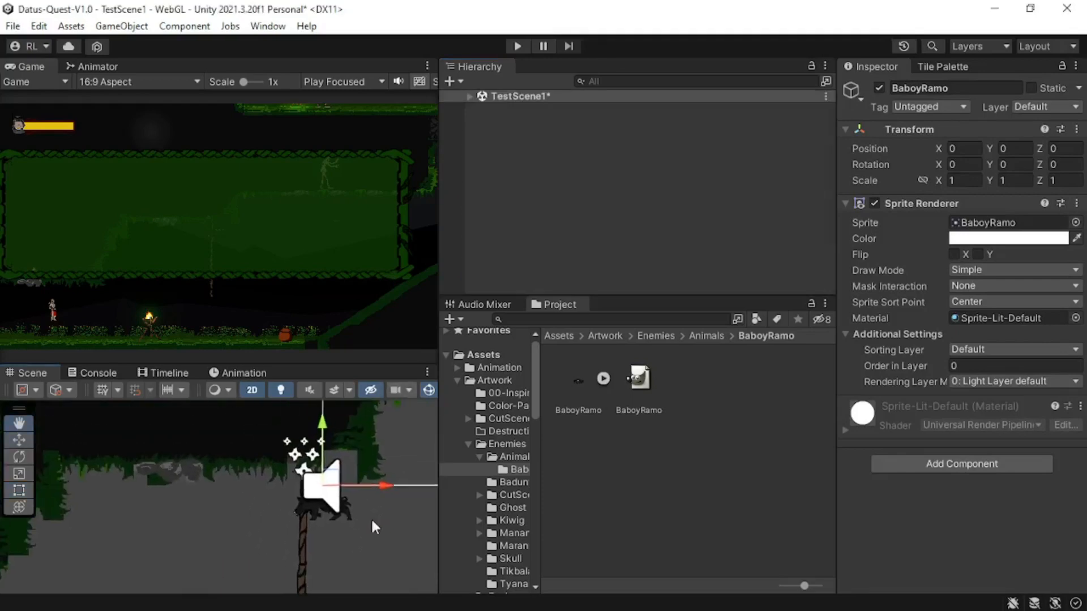
pyautogui.moveTo(317, 481); pyautogui.dragTo(238, 435)
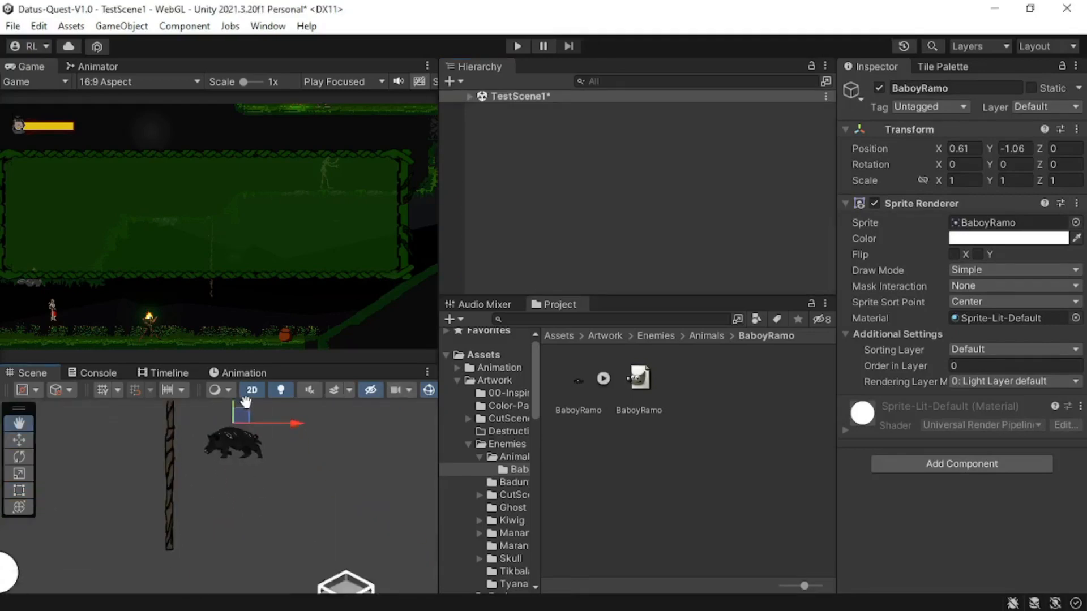
pyautogui.moveTo(308, 366); pyautogui.dragTo(317, 200)
pyautogui.moveTo(440, 266); pyautogui.dragTo(899, 266)
pyautogui.scroll(-3, 574, 382)
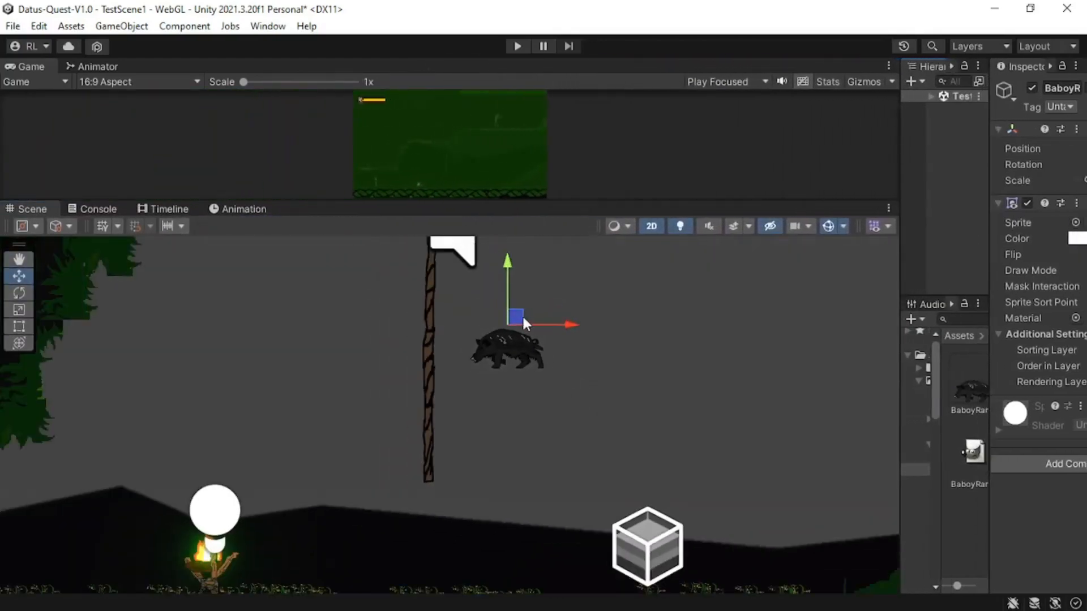
pyautogui.moveTo(523, 318); pyautogui.dragTo(545, 483)
pyautogui.moveTo(539, 479); pyautogui.dragTo(662, 407)
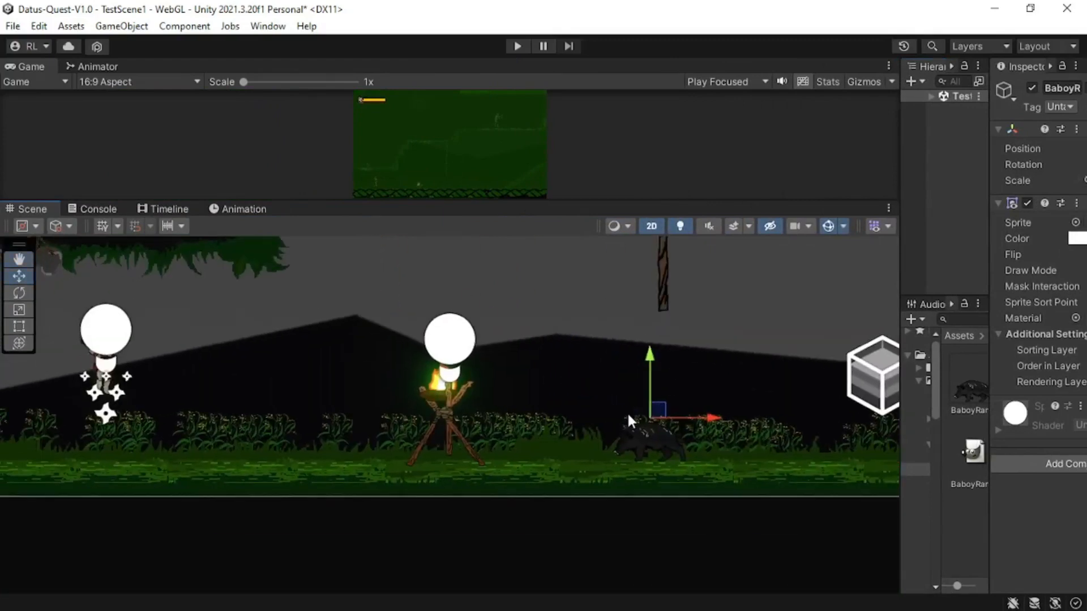
# Step: Scale the boar uniformly to about 1.85 and reposition it on the grass at about X 0.453, Y -3.722
pyautogui.click(17, 296)
pyautogui.click(20, 305)
pyautogui.moveTo(650, 419); pyautogui.dragTo(720, 416)
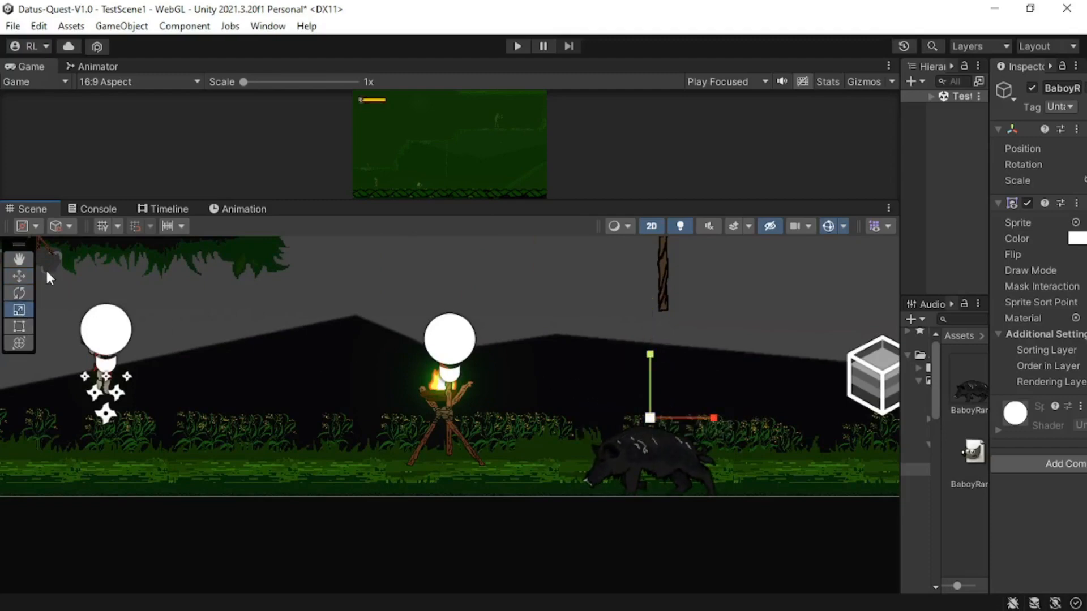
pyautogui.click(19, 276)
pyautogui.moveTo(657, 404); pyautogui.dragTo(707, 378)
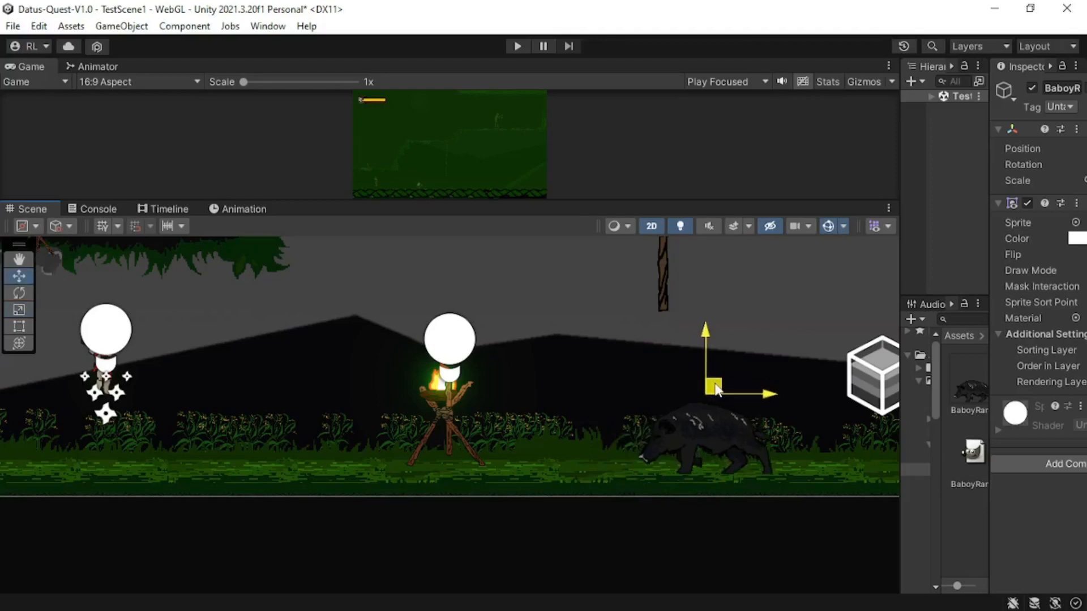
# Step: Widen the Inspector and add a Box Collider 2D component to the BaboyRamo object
pyautogui.moveTo(677, 421); pyautogui.dragTo(390, 380)
pyautogui.moveTo(987, 484); pyautogui.dragTo(759, 484)
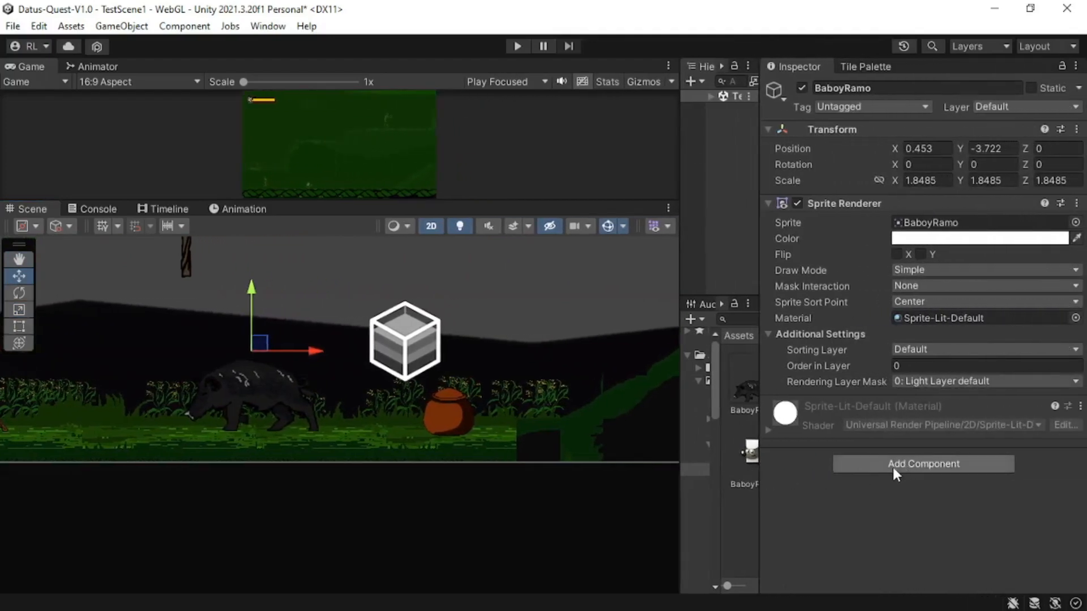
pyautogui.click(860, 464)
pyautogui.write('sp')
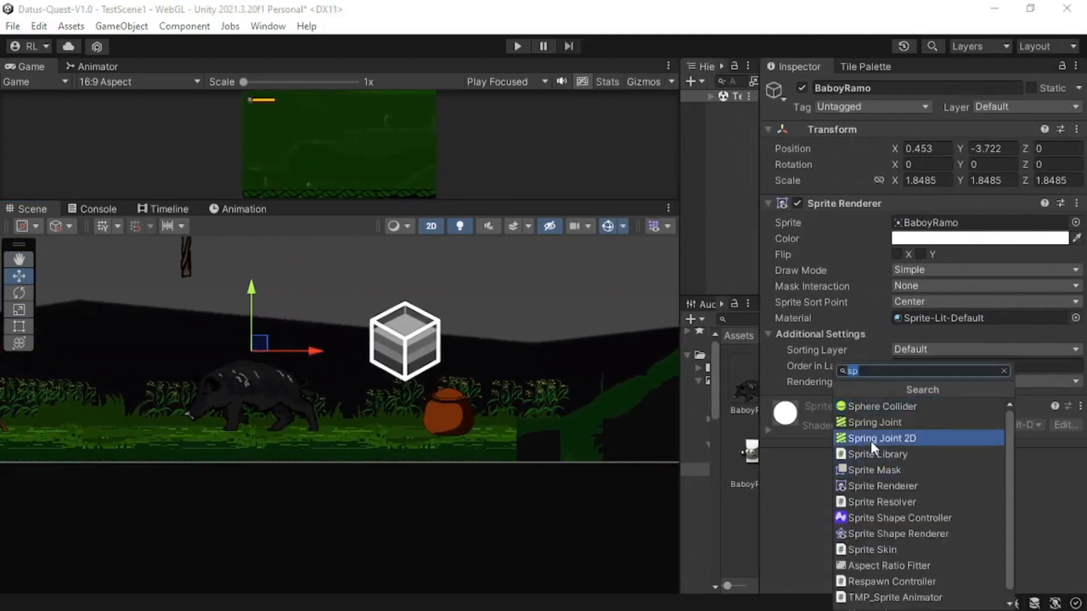
pyautogui.write('box')
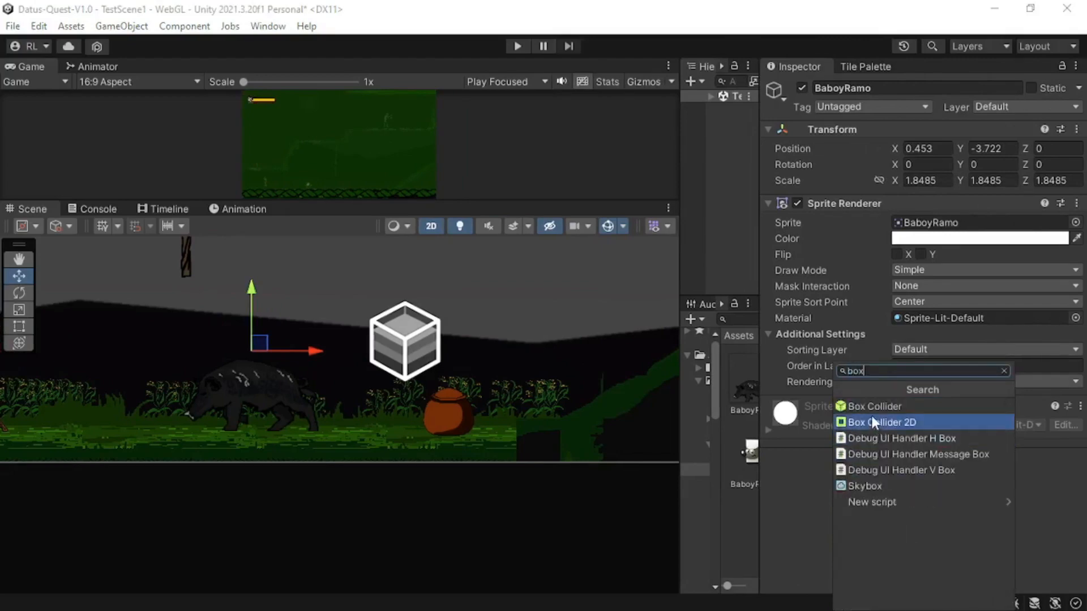
pyautogui.click(871, 421)
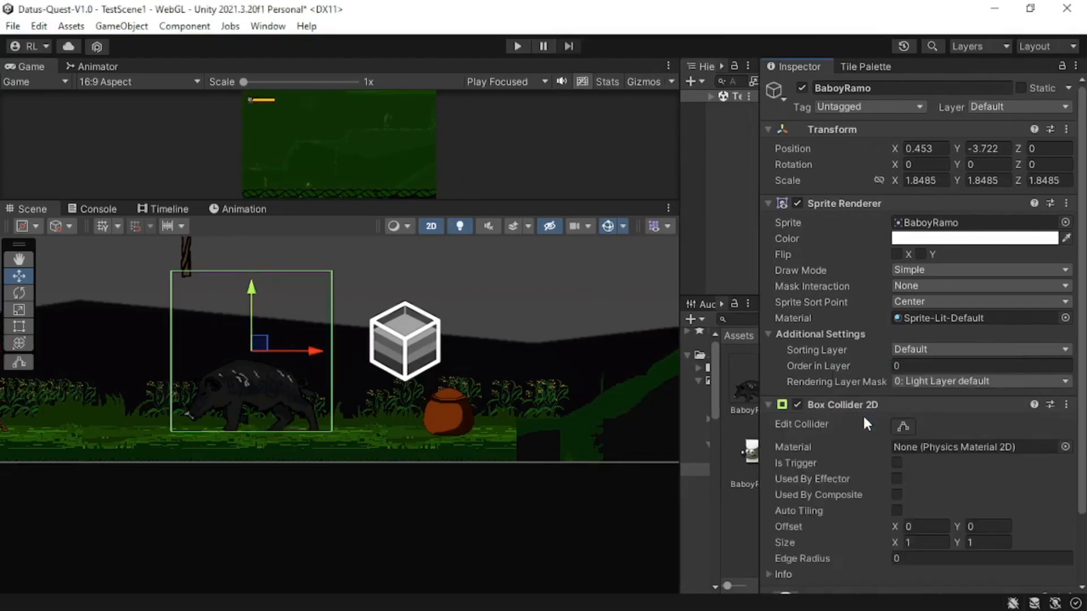
# Step: Edit the box collider's edges to fit the boar's body, about 0.807 by 0.416 in size with offset about -0.007, -0.292
pyautogui.click(904, 426)
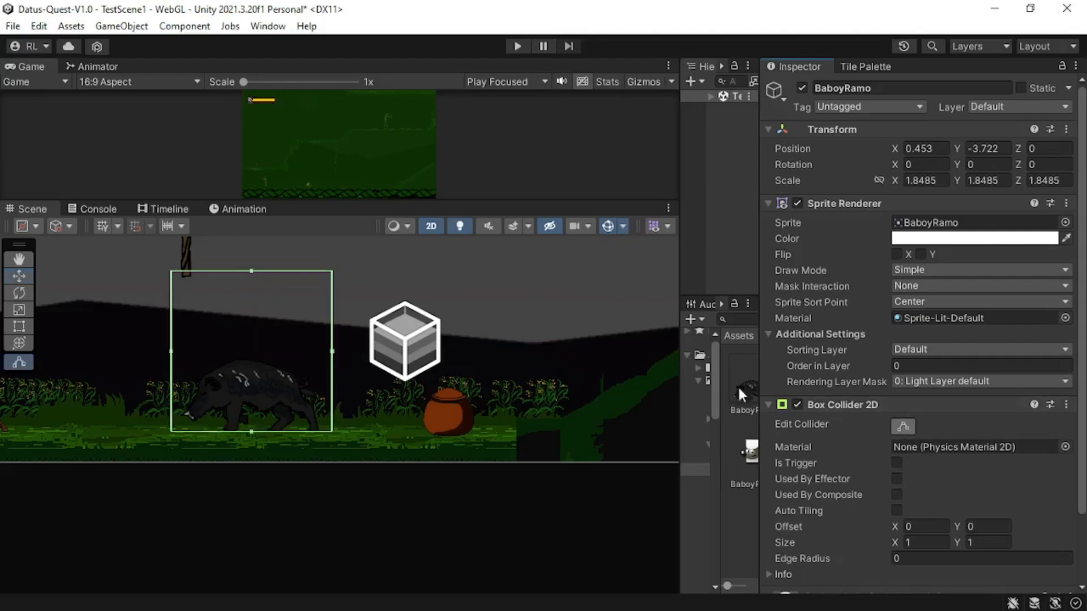
pyautogui.moveTo(252, 270); pyautogui.dragTo(251, 360)
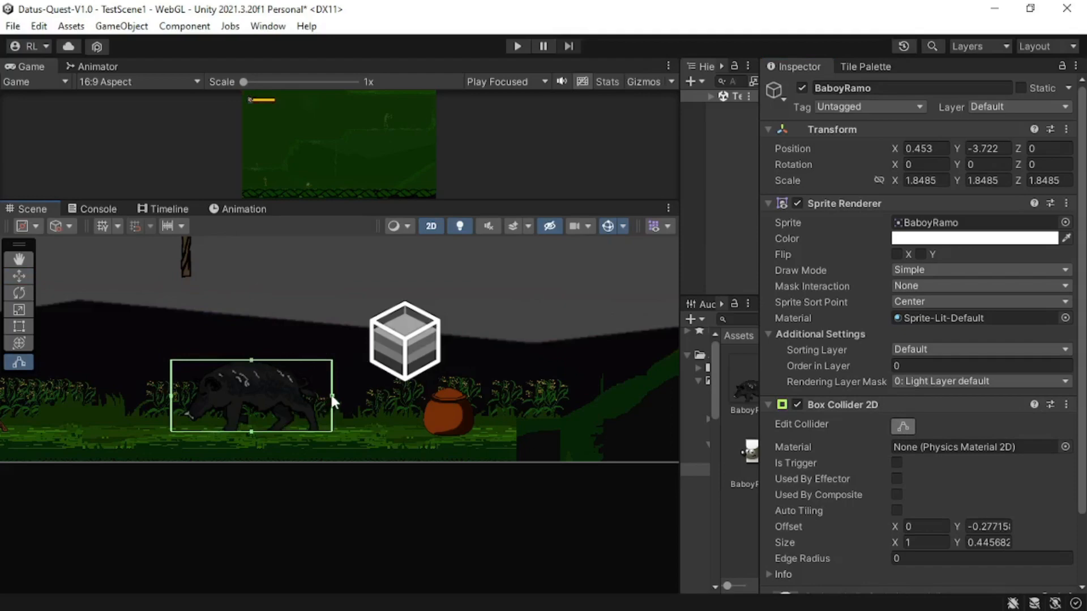
pyautogui.moveTo(329, 396); pyautogui.dragTo(314, 396)
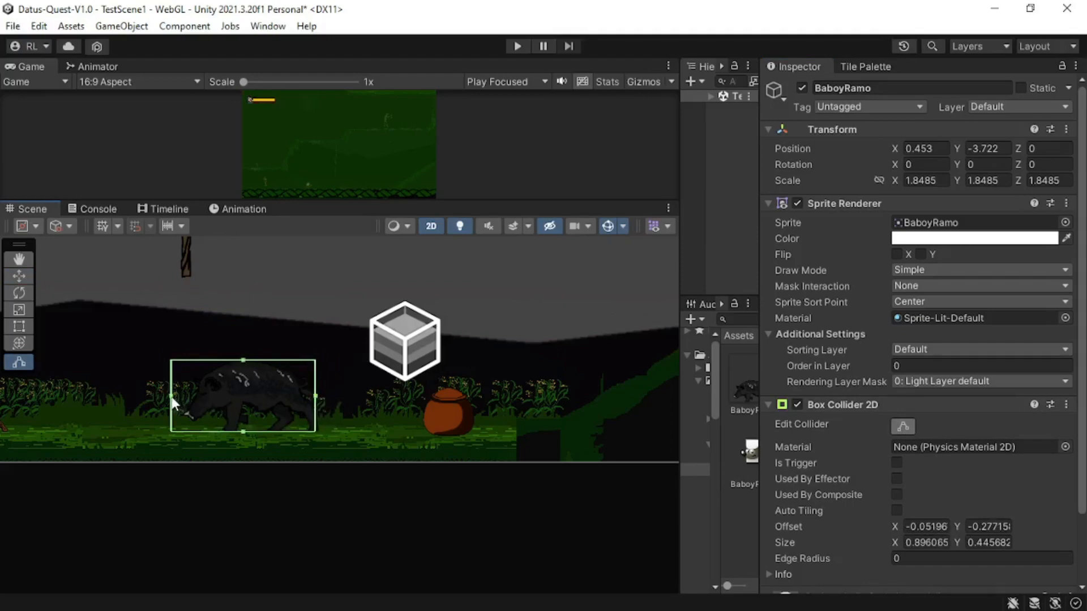
pyautogui.moveTo(172, 397); pyautogui.dragTo(185, 397)
pyautogui.moveTo(249, 361); pyautogui.dragTo(251, 366)
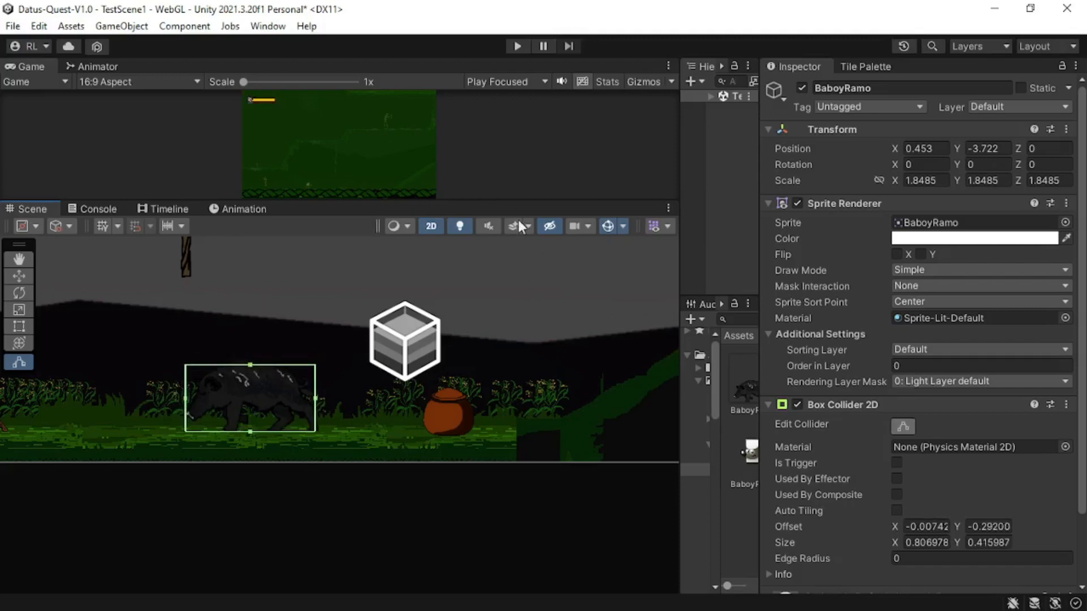
# Step: Run the scene in play mode with the audio muted and enlarge the Game view
pyautogui.click(517, 47)
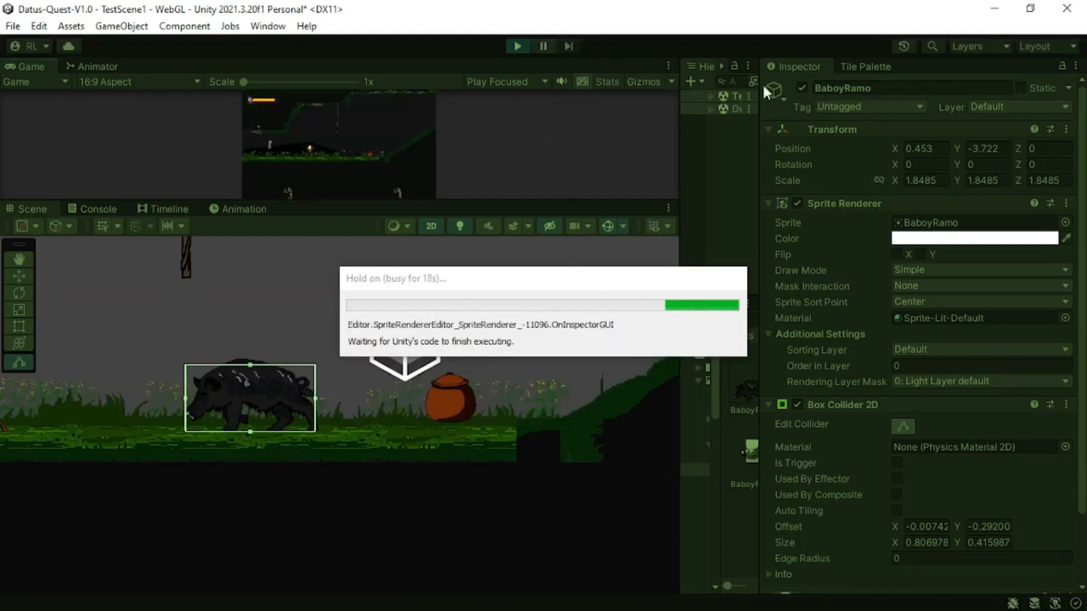
pyautogui.click(562, 81)
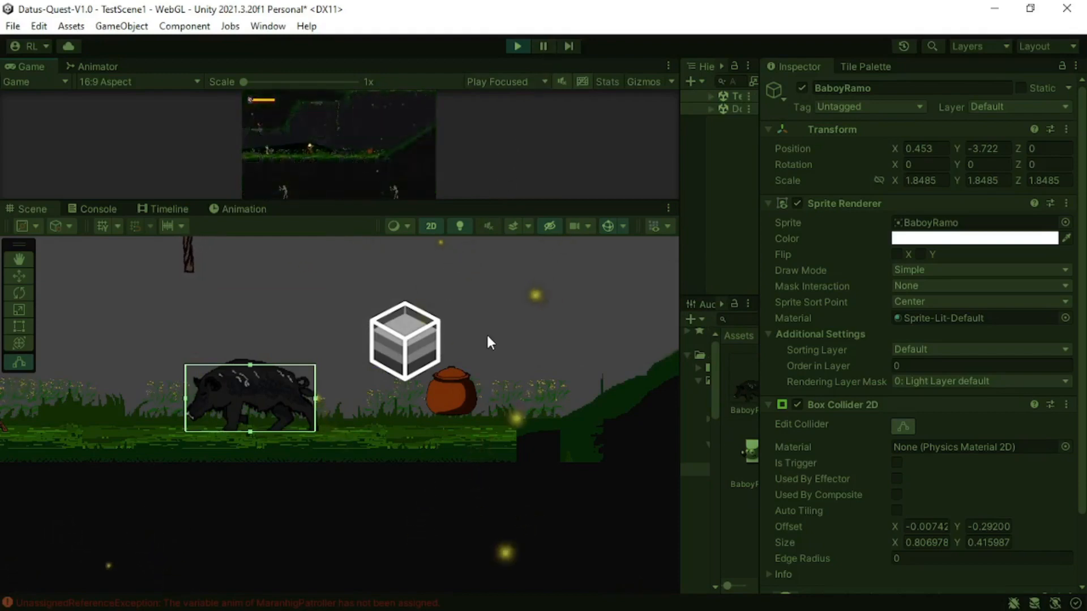
pyautogui.moveTo(468, 202); pyautogui.dragTo(480, 412)
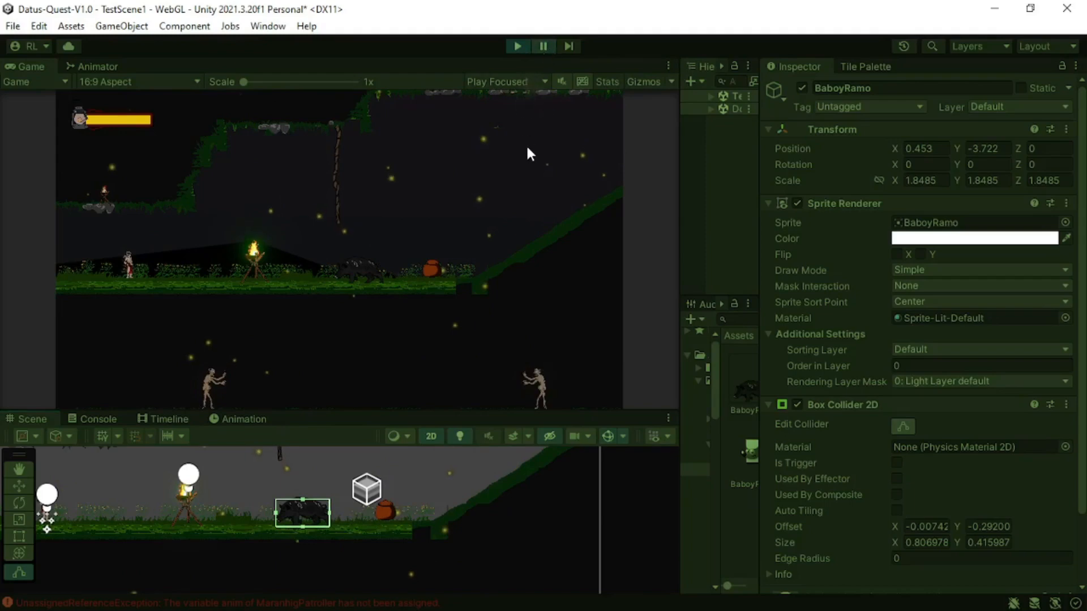
# Step: Set the Game view to Play Maximized and unmute its audio
pyautogui.click(542, 83)
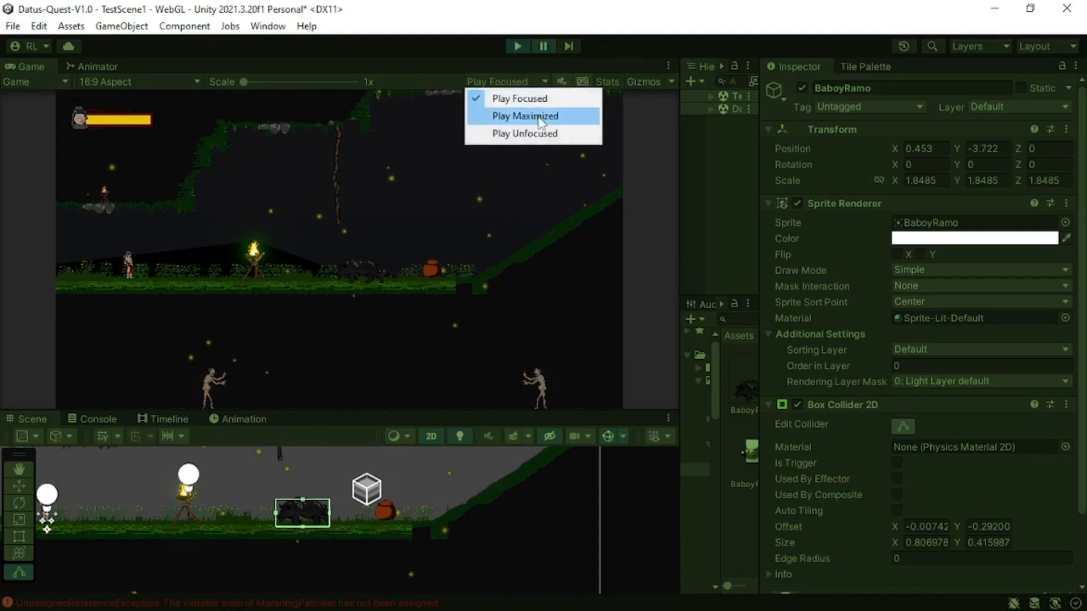
pyautogui.click(526, 114)
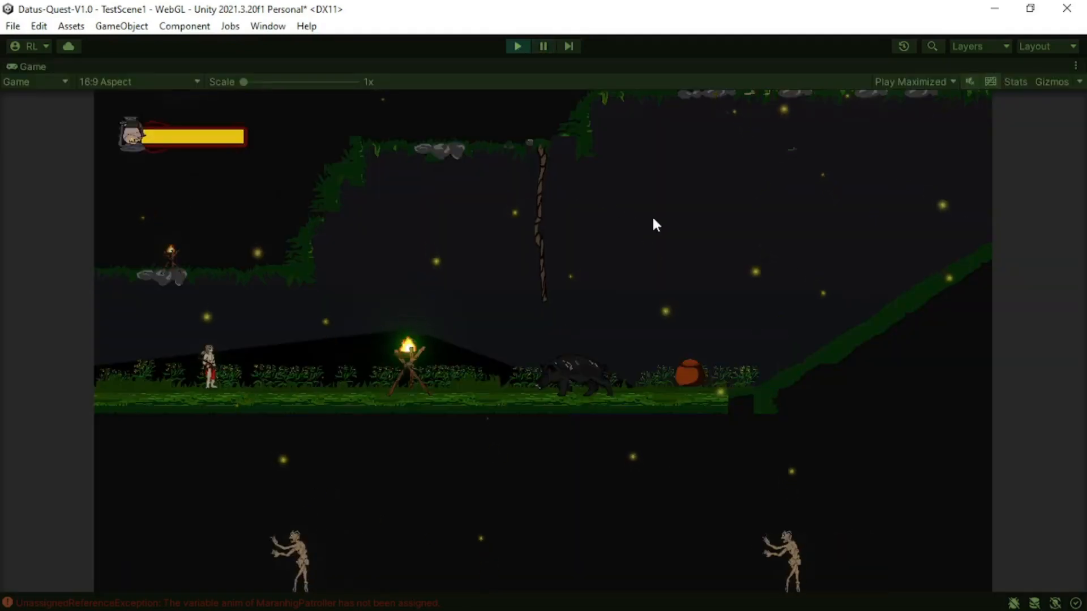
pyautogui.click(969, 81)
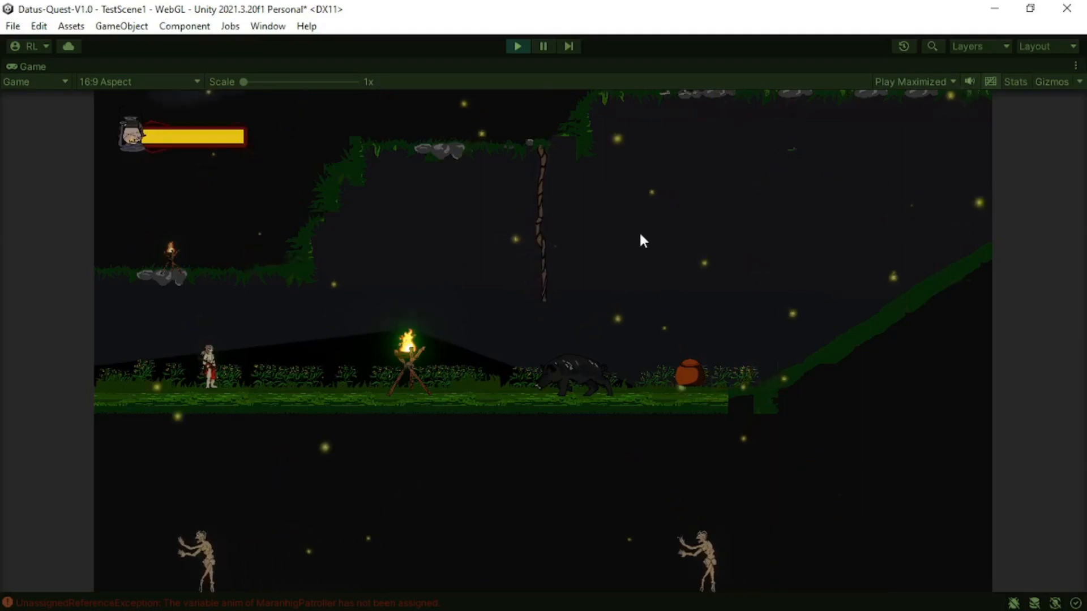
# Step: Play-test the boar's collider by running the hero up to it, jumping over it to the clay pot and returning
pyautogui.press('a')
pyautogui.press('d')
pyautogui.click(619, 251)
pyautogui.press('space')
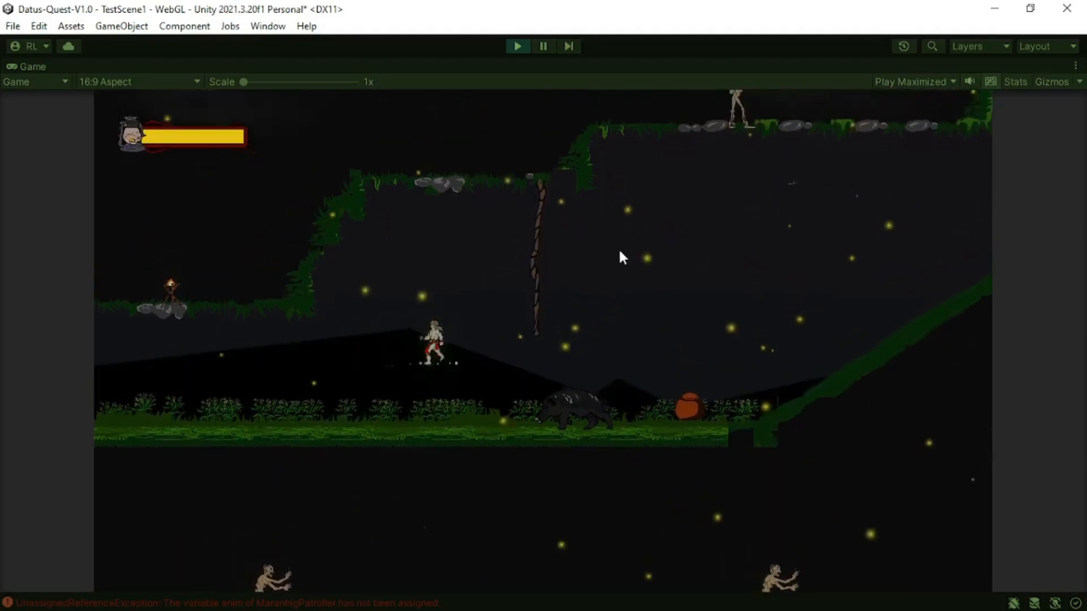
pyautogui.press('a')
pyautogui.press('d')
pyautogui.press('space')
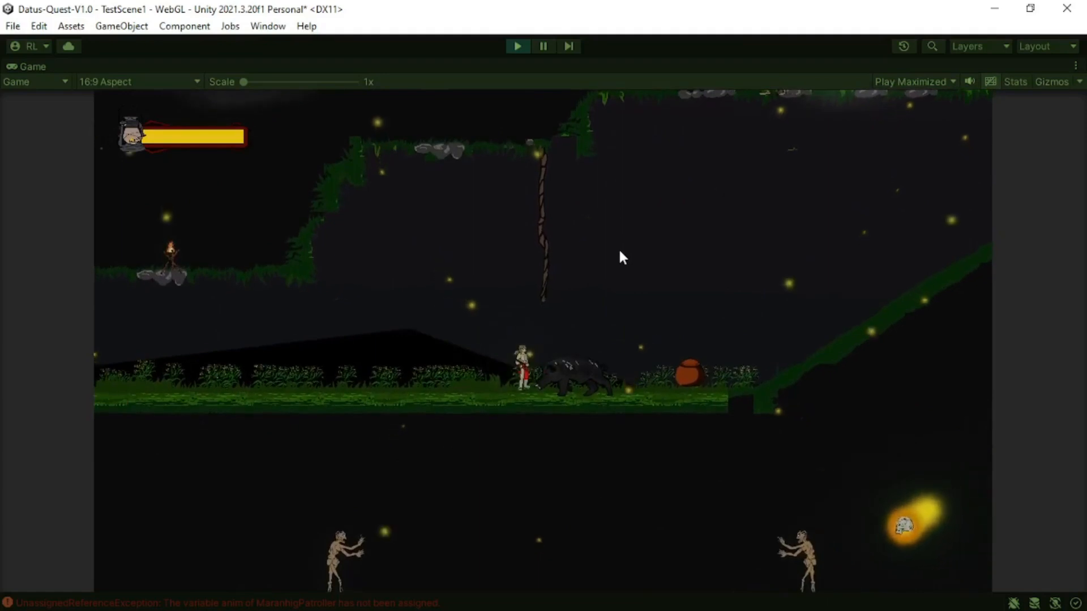
pyautogui.press('d')
pyautogui.press('space')
pyautogui.press('a')
pyautogui.press('d')
pyautogui.press('space')
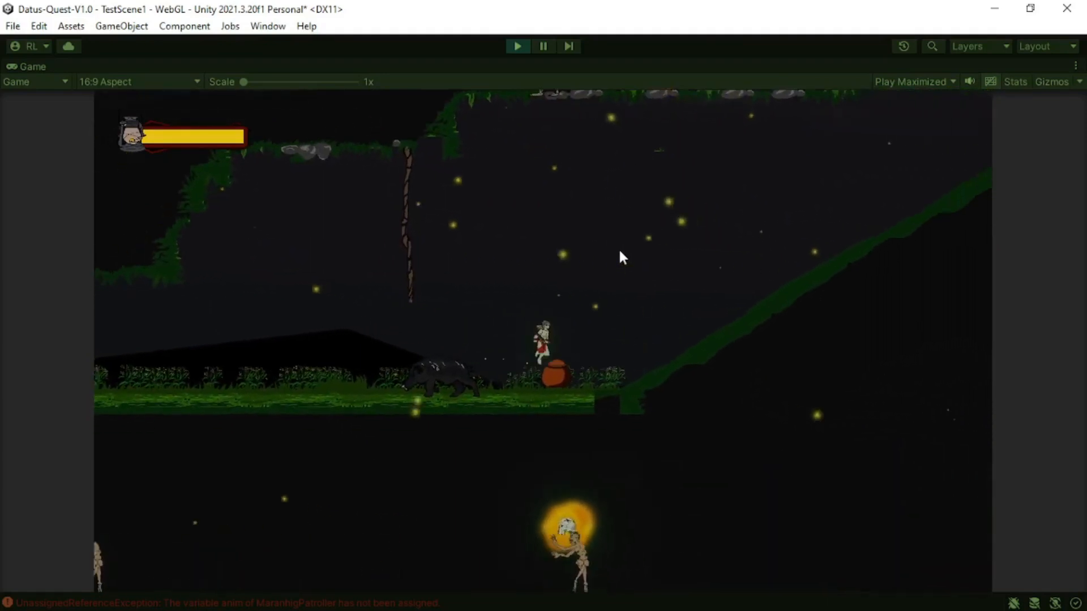
pyautogui.press('a')
pyautogui.press('space')
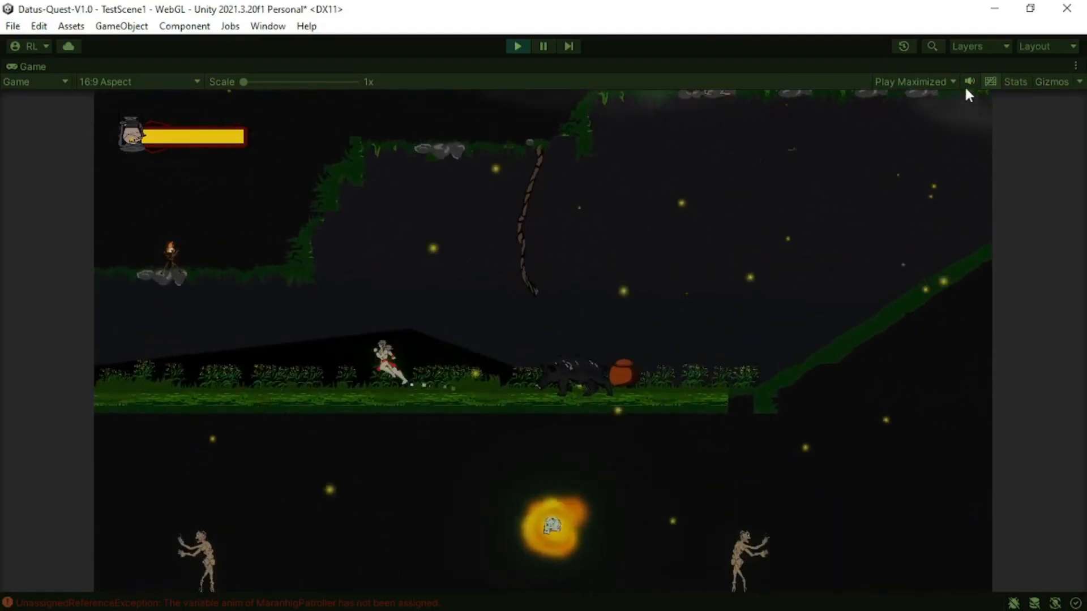
# Step: Mute the game audio and test the hero's movement and jumps around the boar and the clay pot
pyautogui.click(969, 82)
pyautogui.press('d')
pyautogui.press('space')
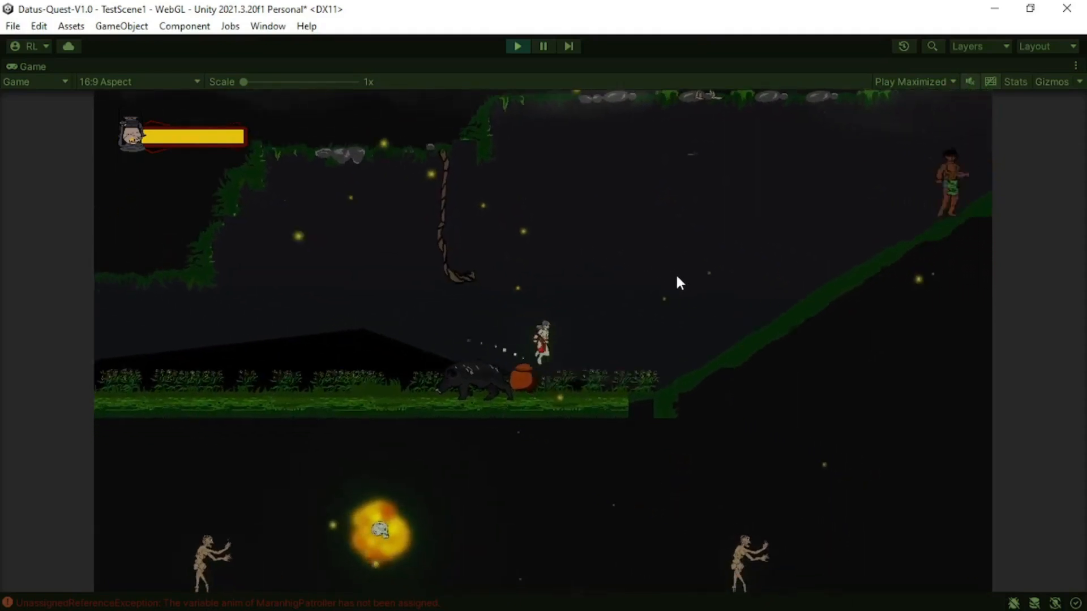
pyautogui.press('a')
pyautogui.press('space')
pyautogui.press('d')
pyautogui.press('space')
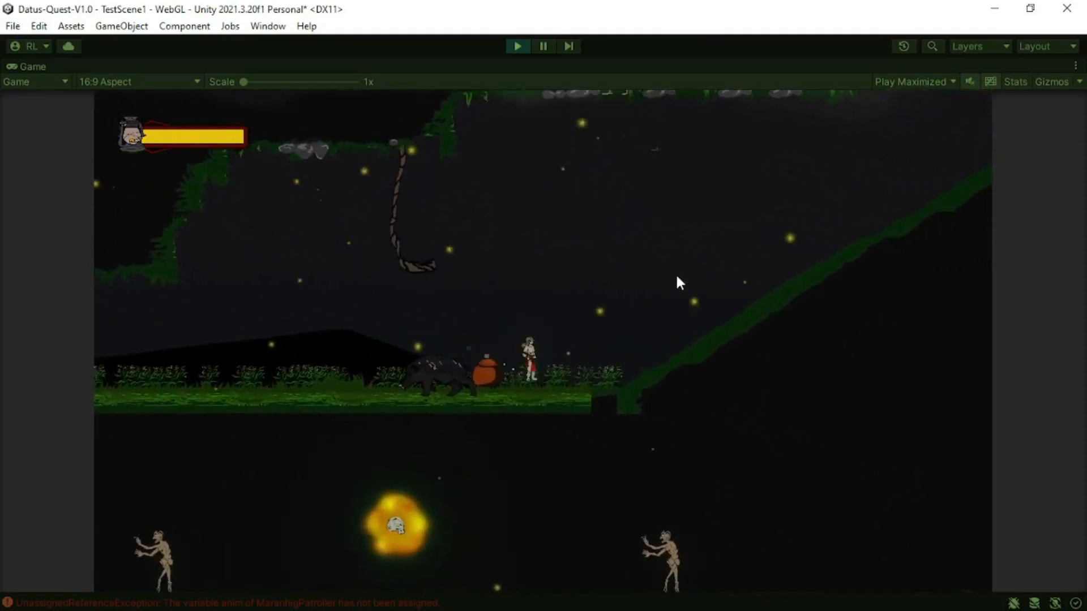
pyautogui.press('a')
pyautogui.press('space')
pyautogui.press('d')
pyautogui.press('space')
pyautogui.click(676, 277)
pyautogui.press('a')
pyautogui.press('space')
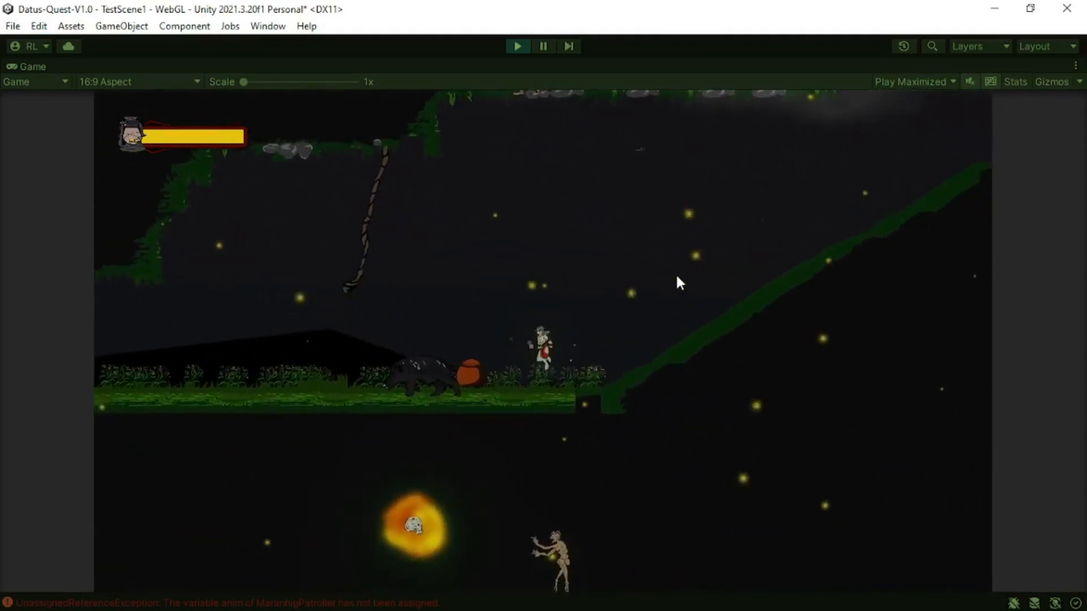
# Step: Bring the hero back across the boar and pace back and forth on the grass in front of its head
pyautogui.press('d')
pyautogui.press('a')
pyautogui.press('d')
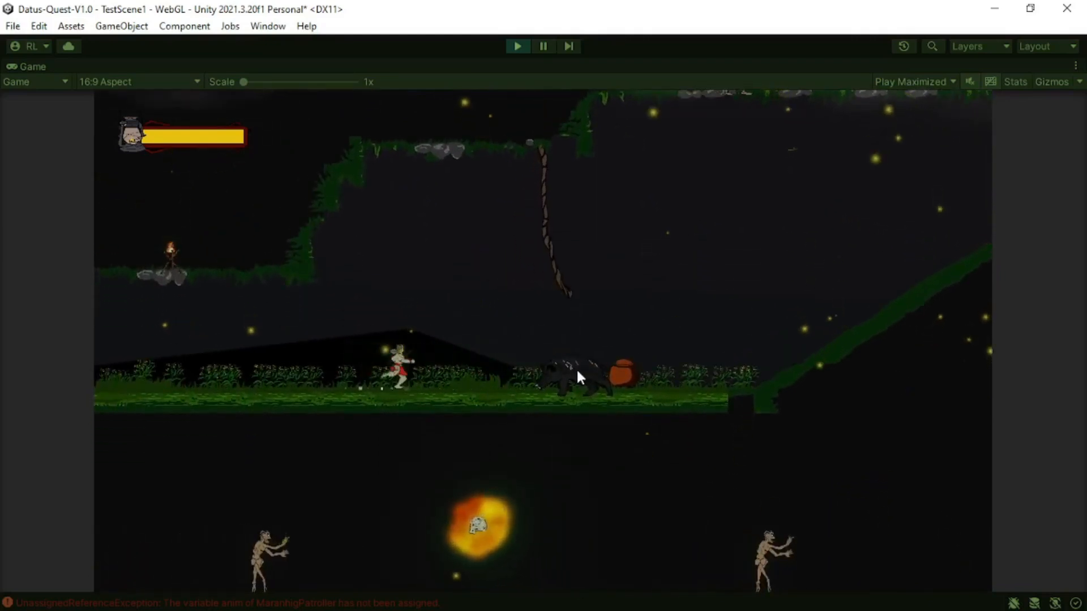
pyautogui.press('a')
pyautogui.press('d')
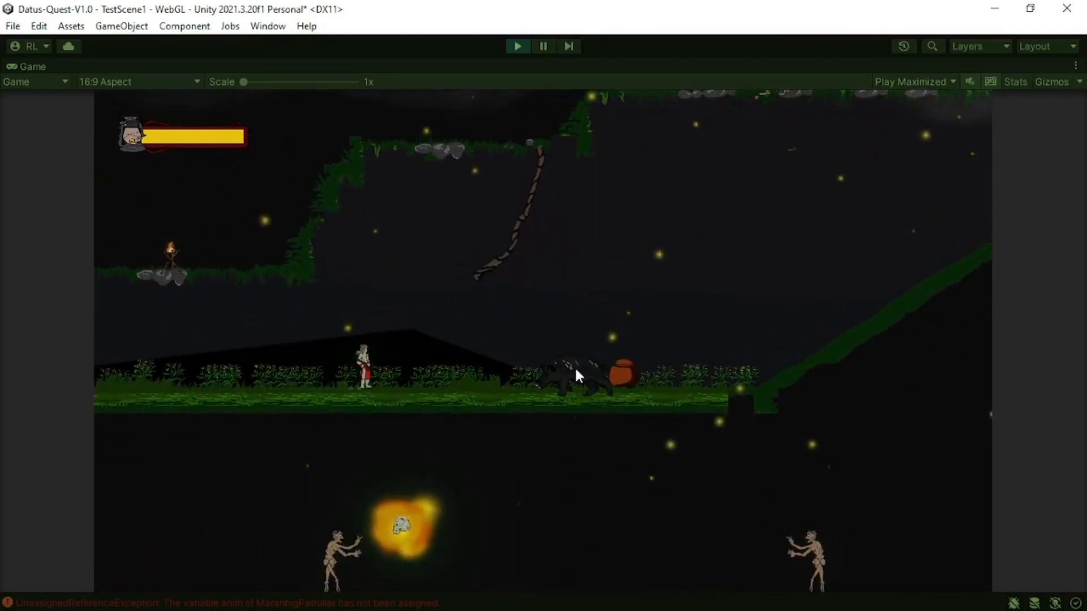